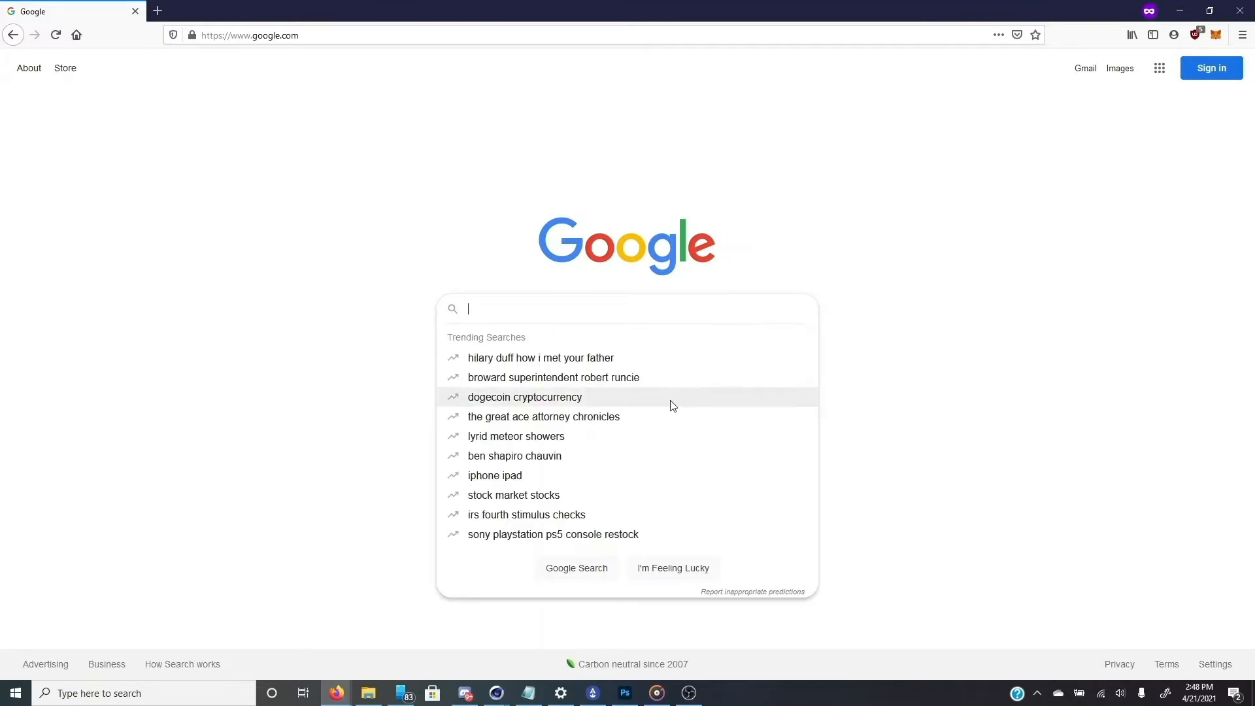
Search Google for "gimp" and open the official GIMP website.
text(gimp)
key(Return)
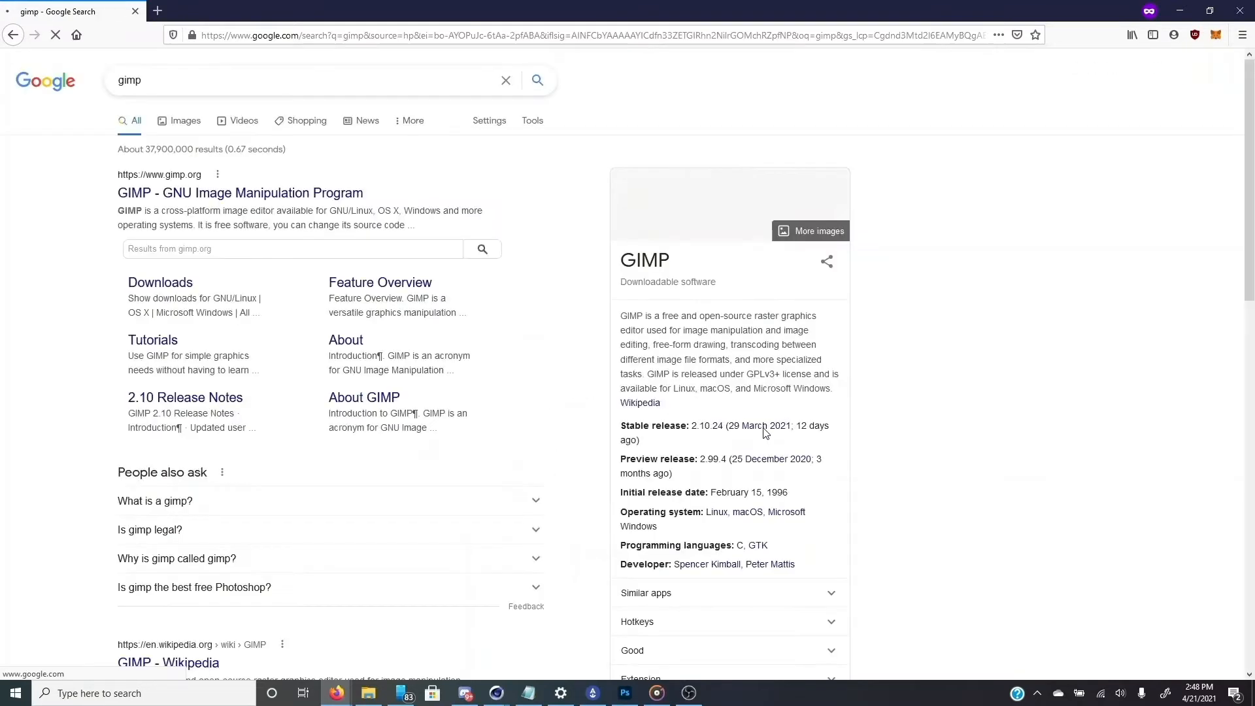
click(301, 195)
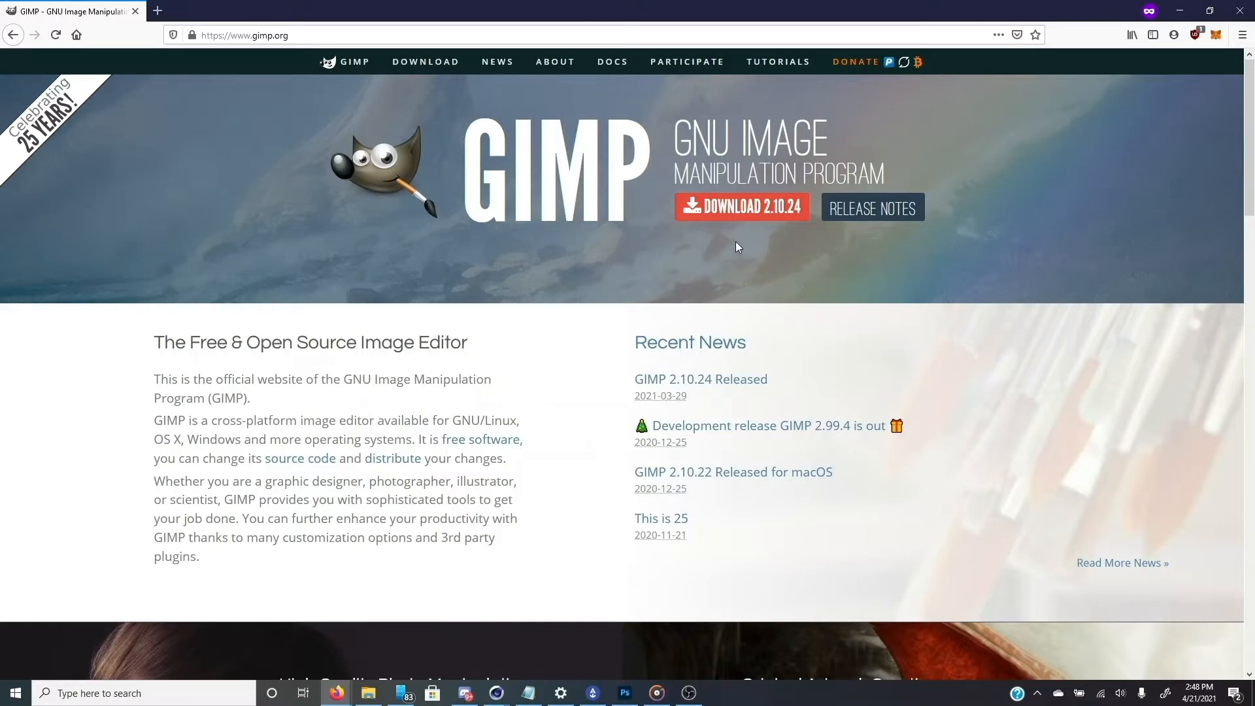
Open the GIMP Downloads page and request the GIMP 2.10.24 Windows installer through the direct download.
click(745, 214)
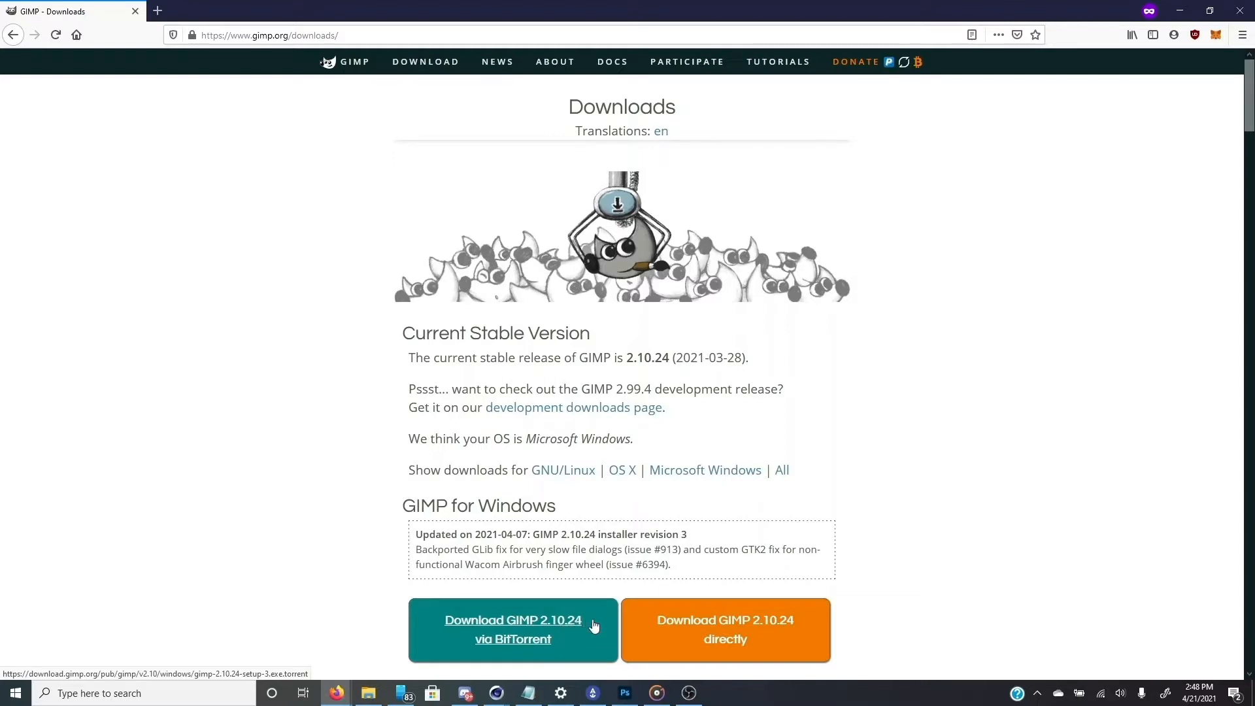
click(730, 629)
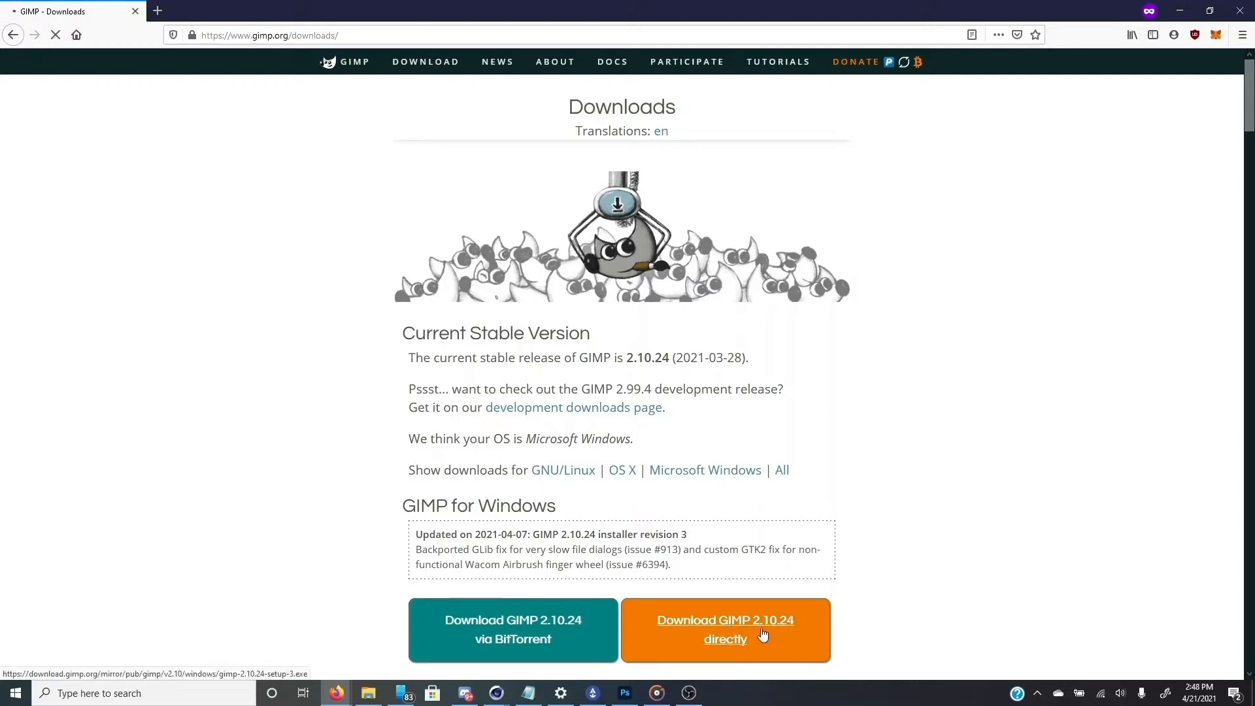
click(729, 621)
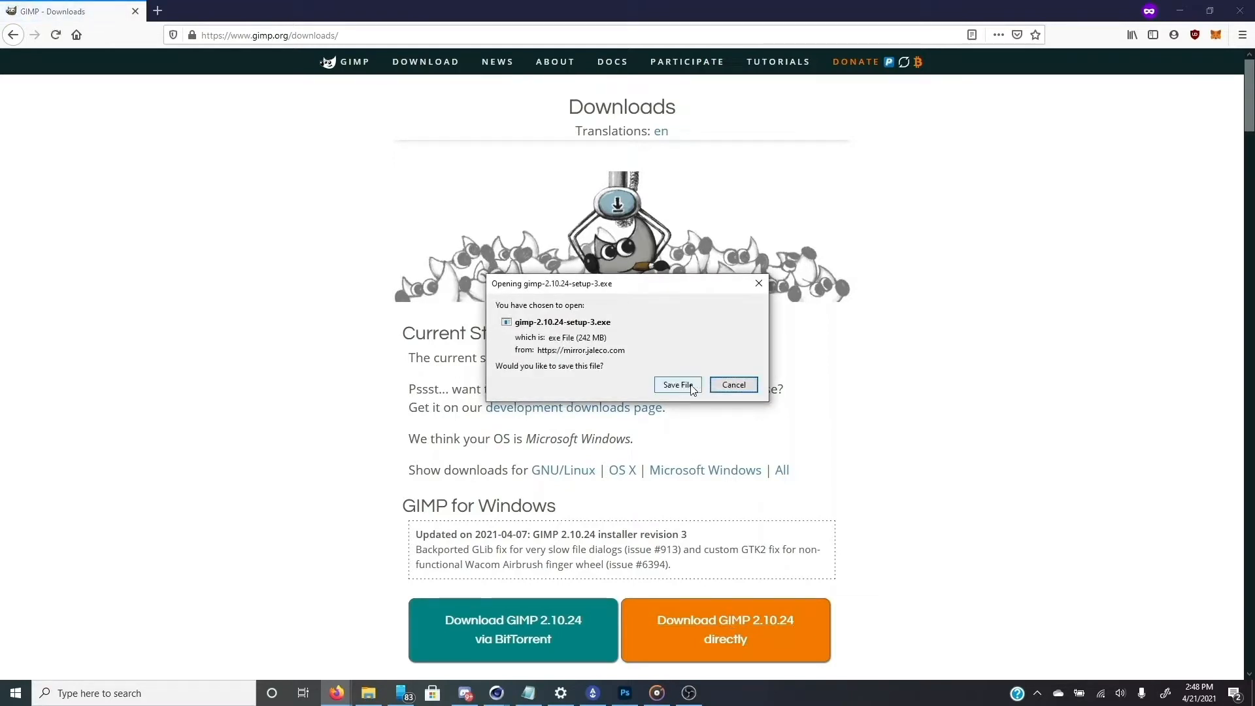
click(727, 385)
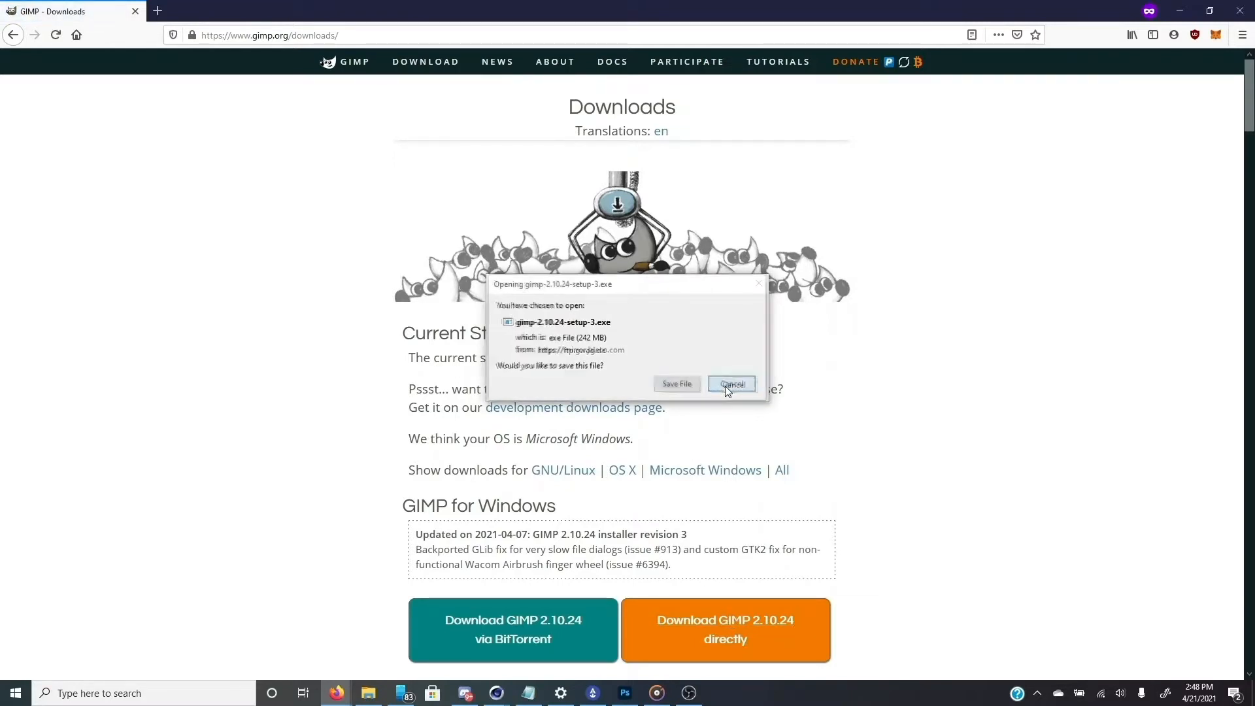
click(675, 384)
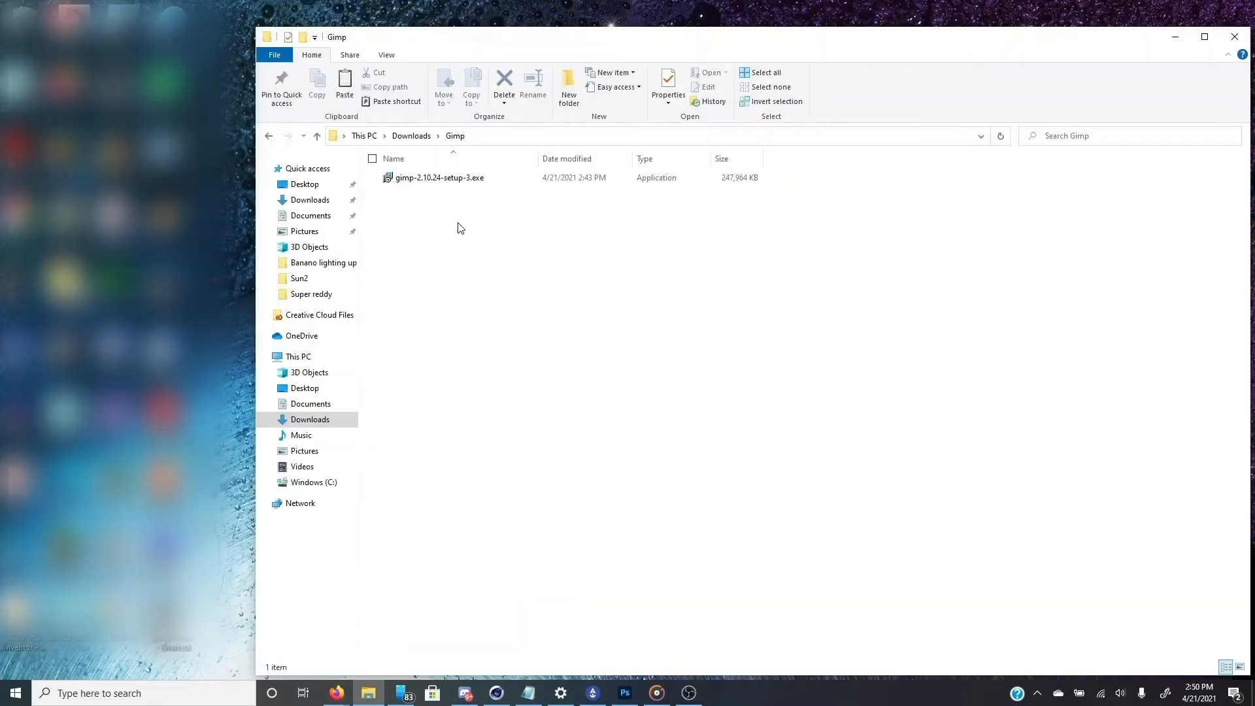
double_click(440, 183)
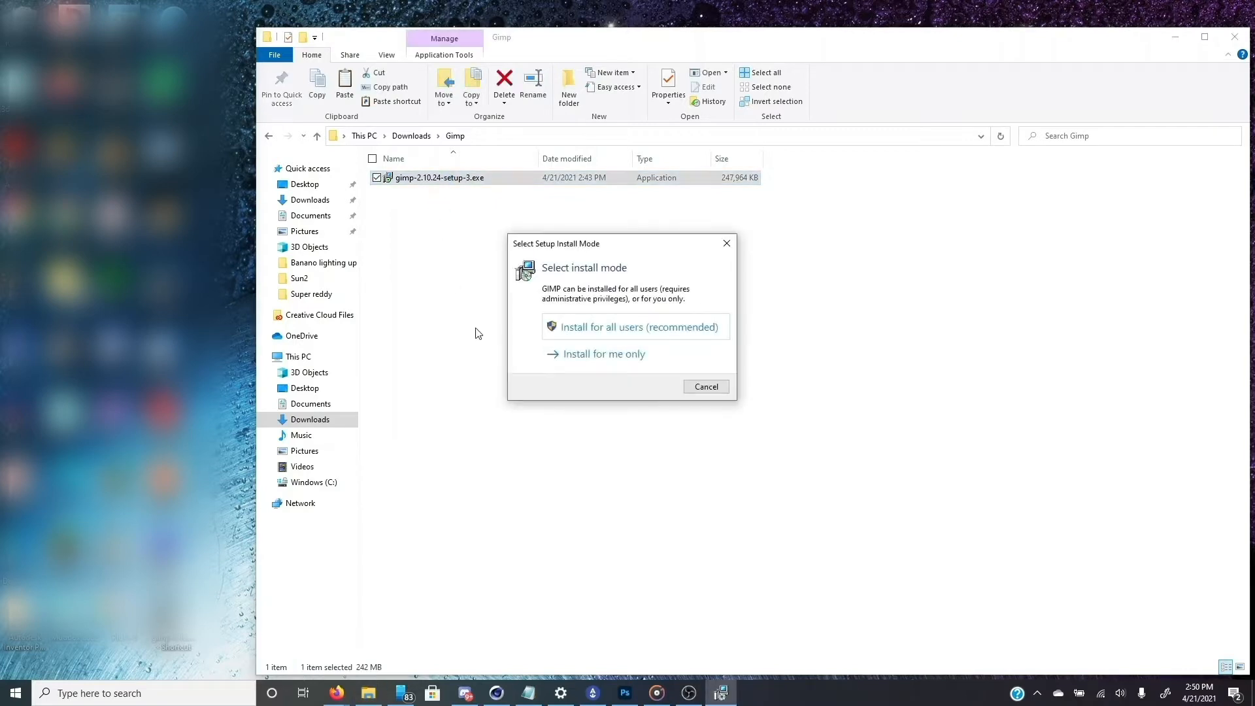
click(639, 330)
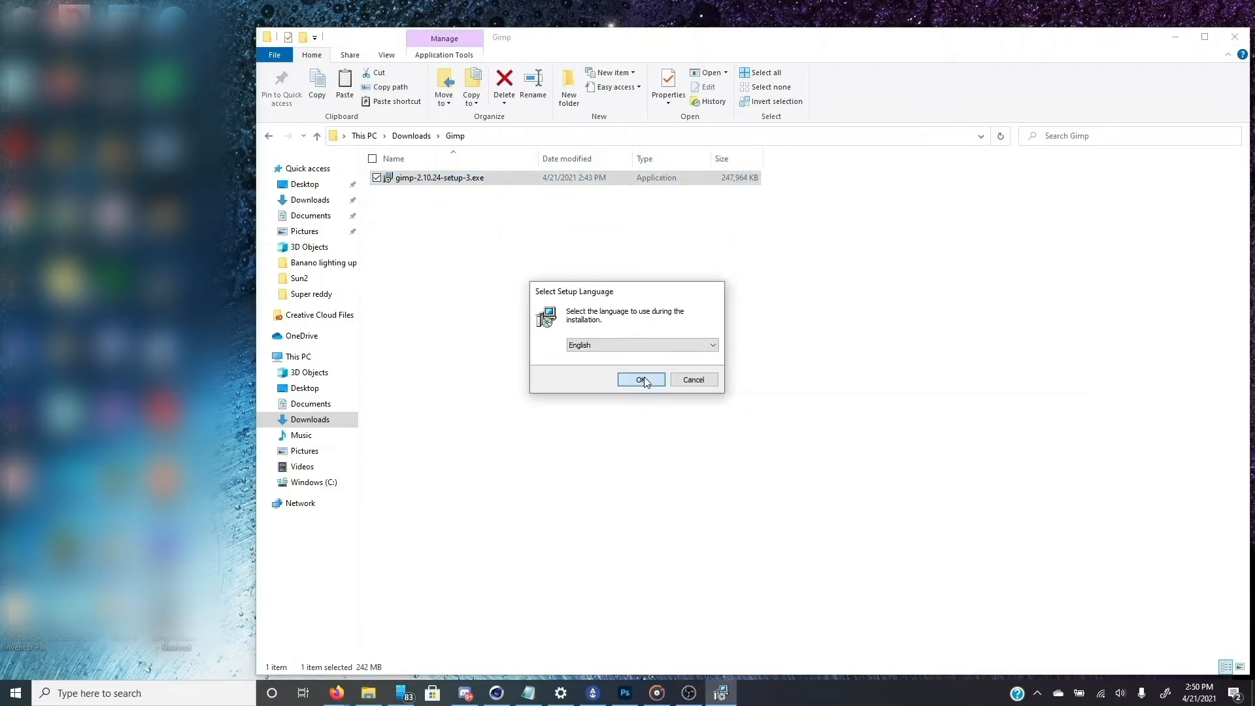
click(639, 376)
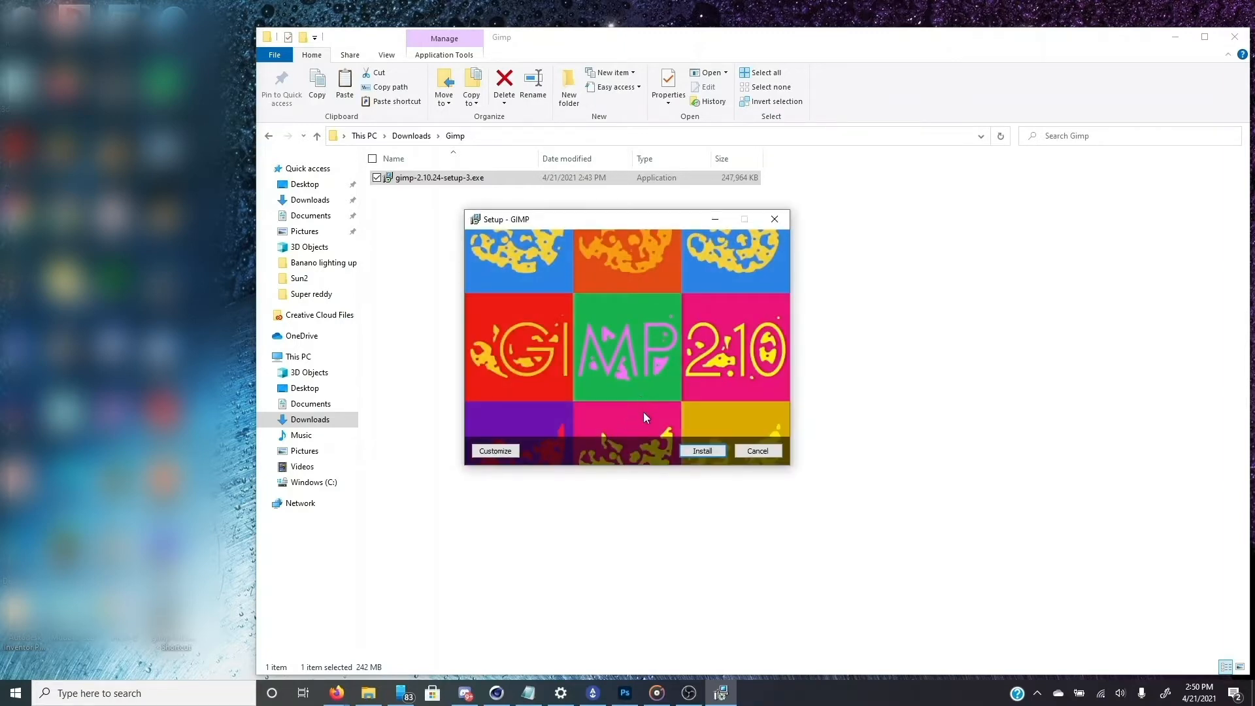
click(508, 451)
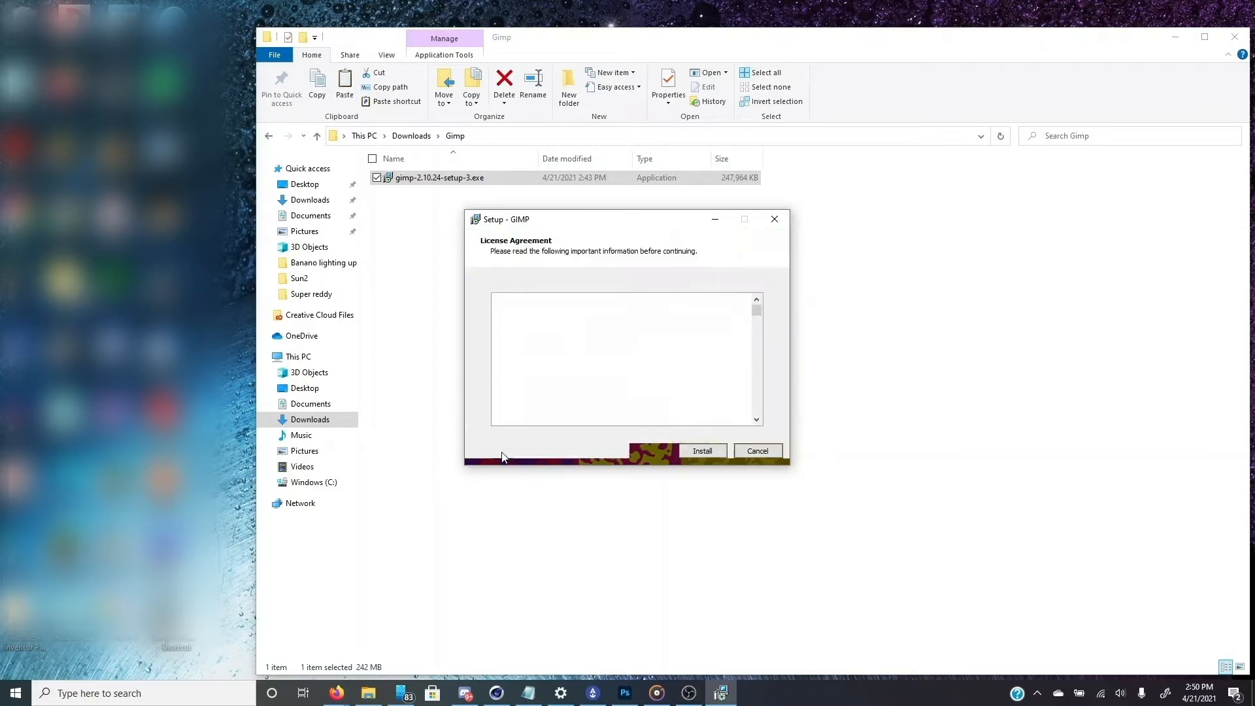
scroll(652, 366, down, 15)
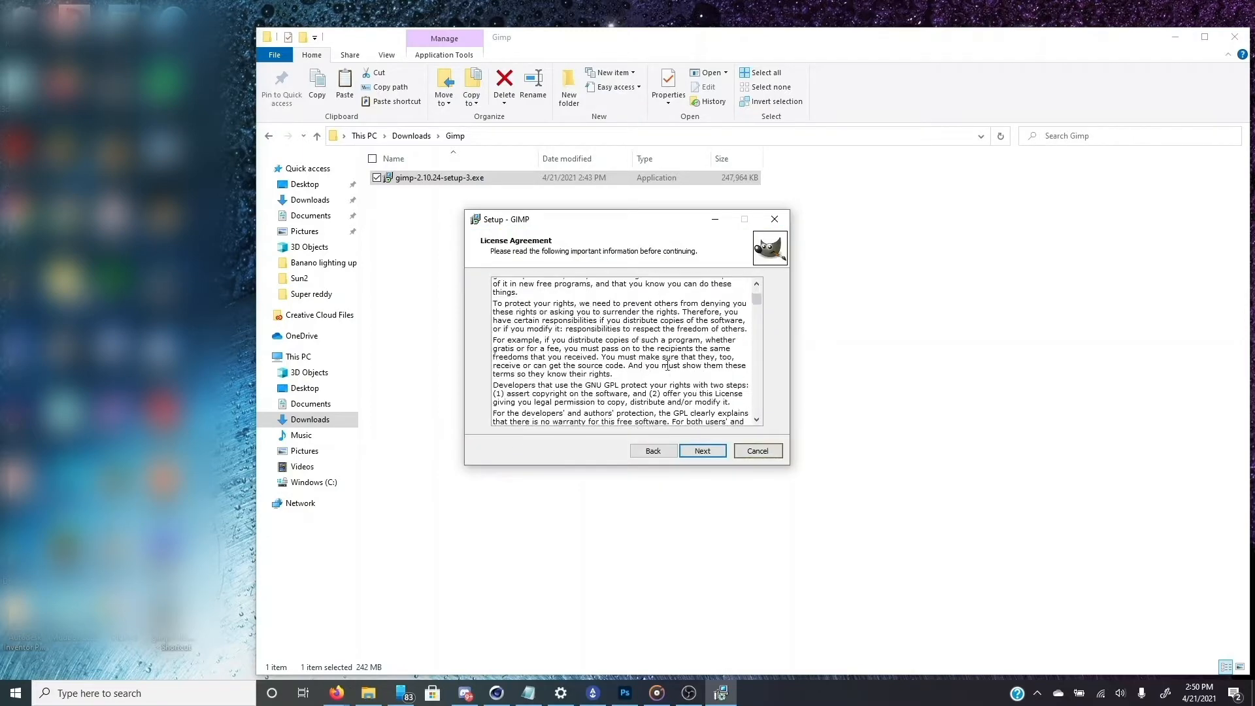
drag(757, 316, 757, 338)
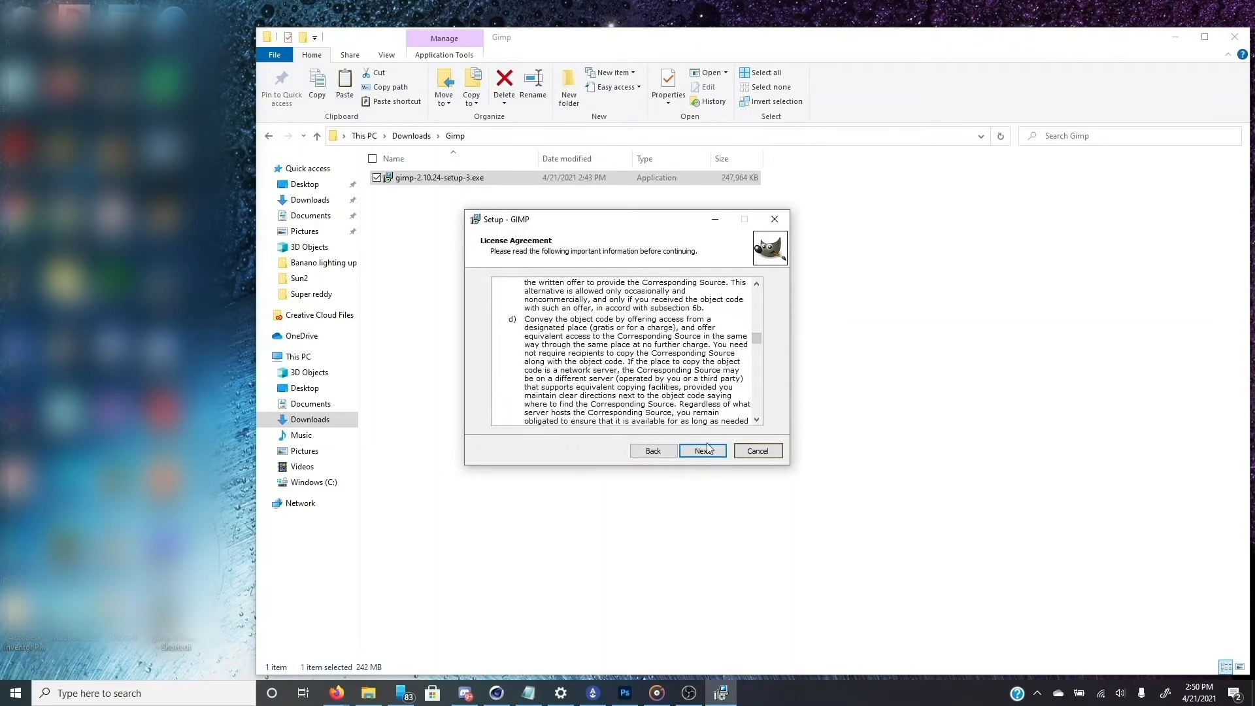
click(689, 452)
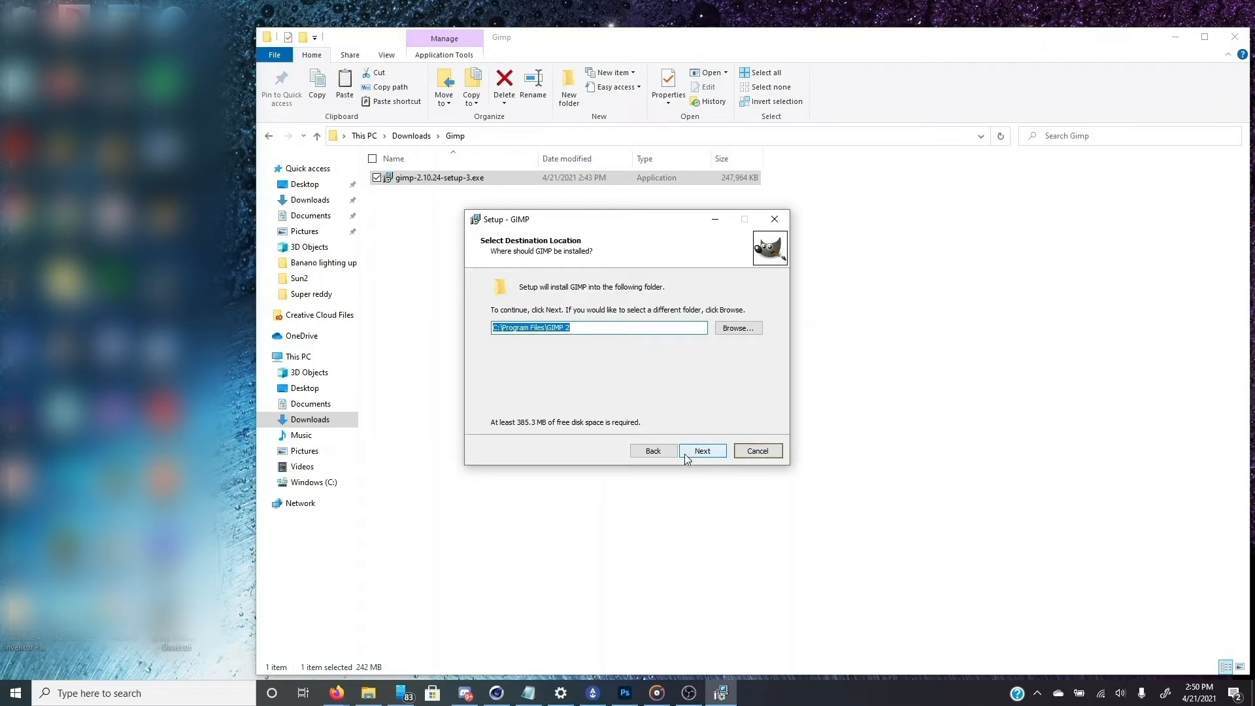
click(758, 451)
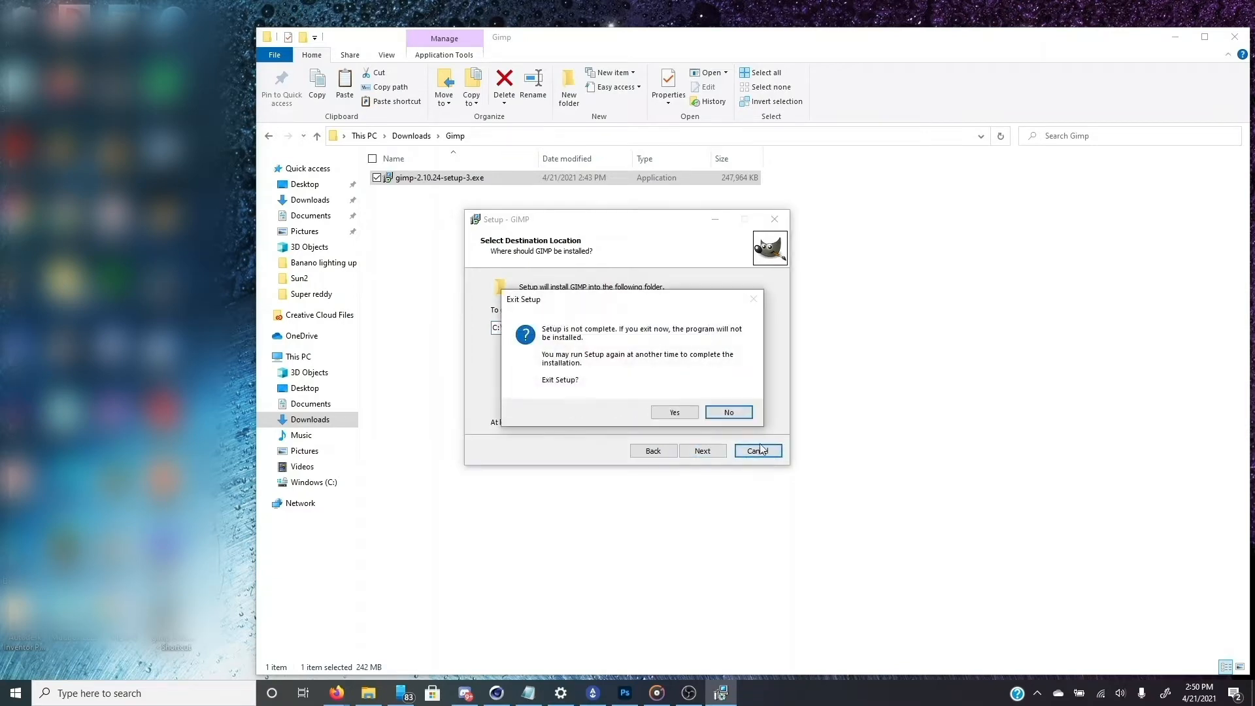
click(674, 411)
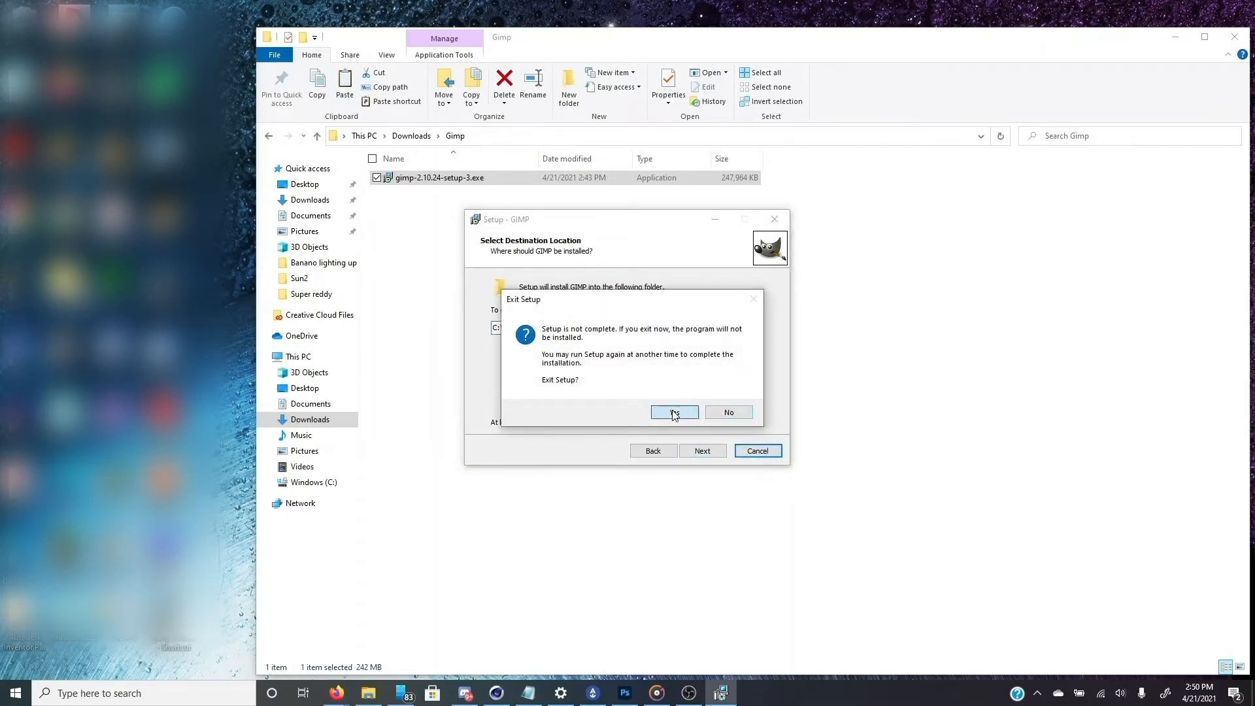
Run gimp-2.10.24-setup-3.exe for all users in English, install GIMP with the default settings and finish the setup.
double_click(454, 183)
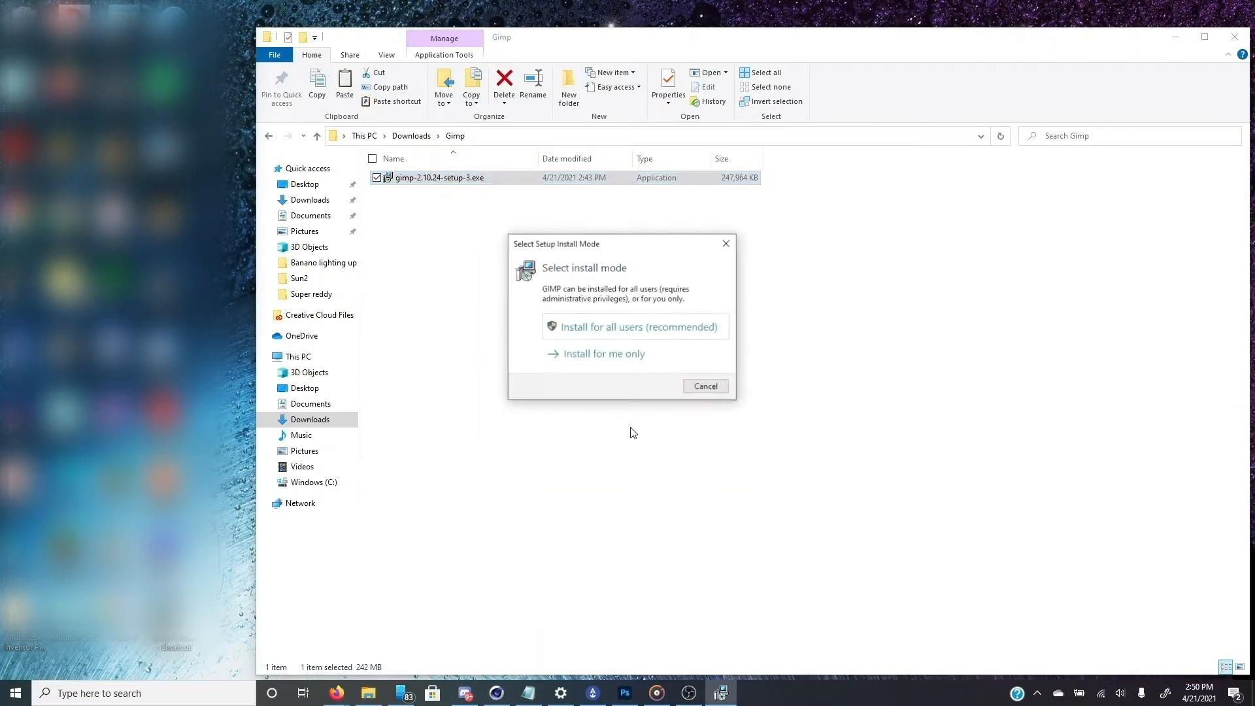
click(596, 327)
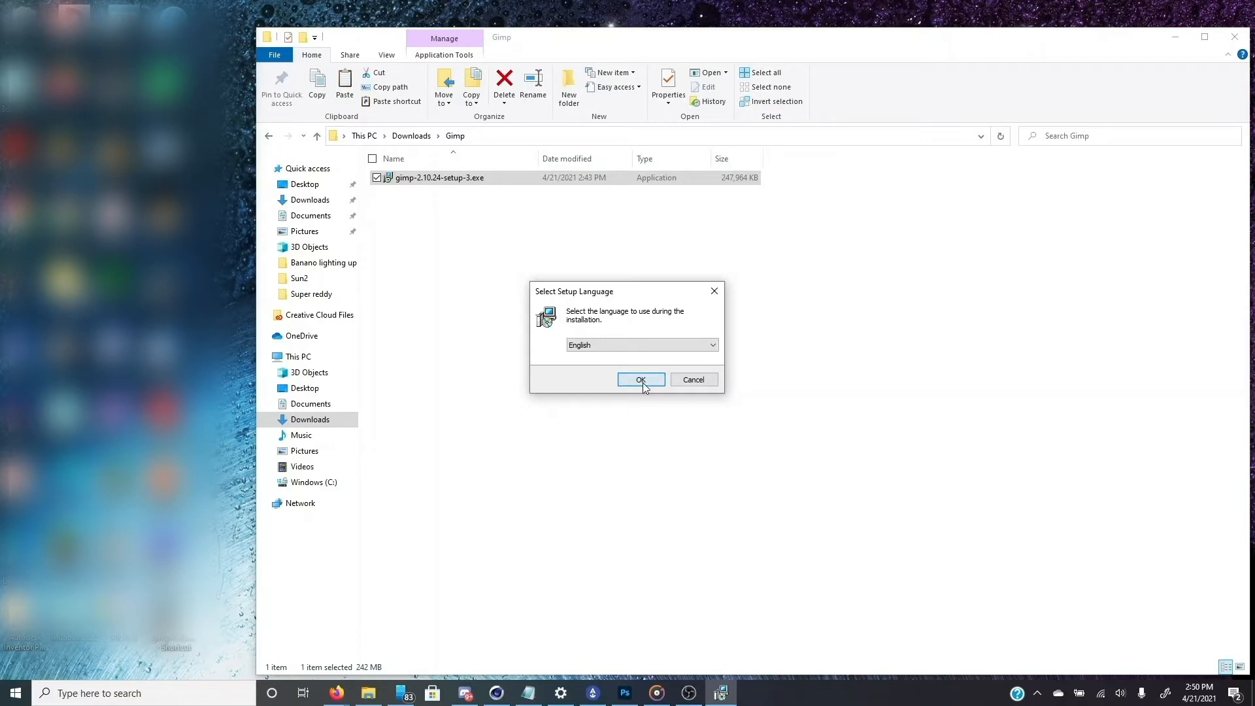
click(641, 377)
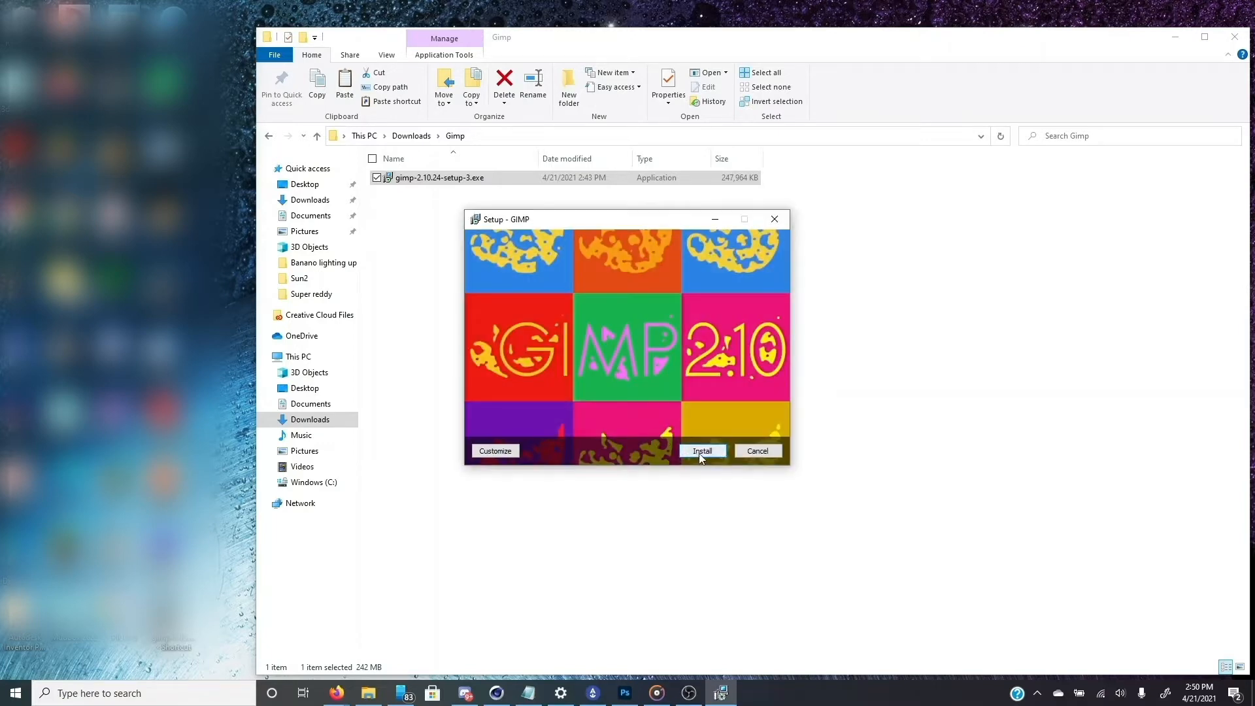
click(699, 453)
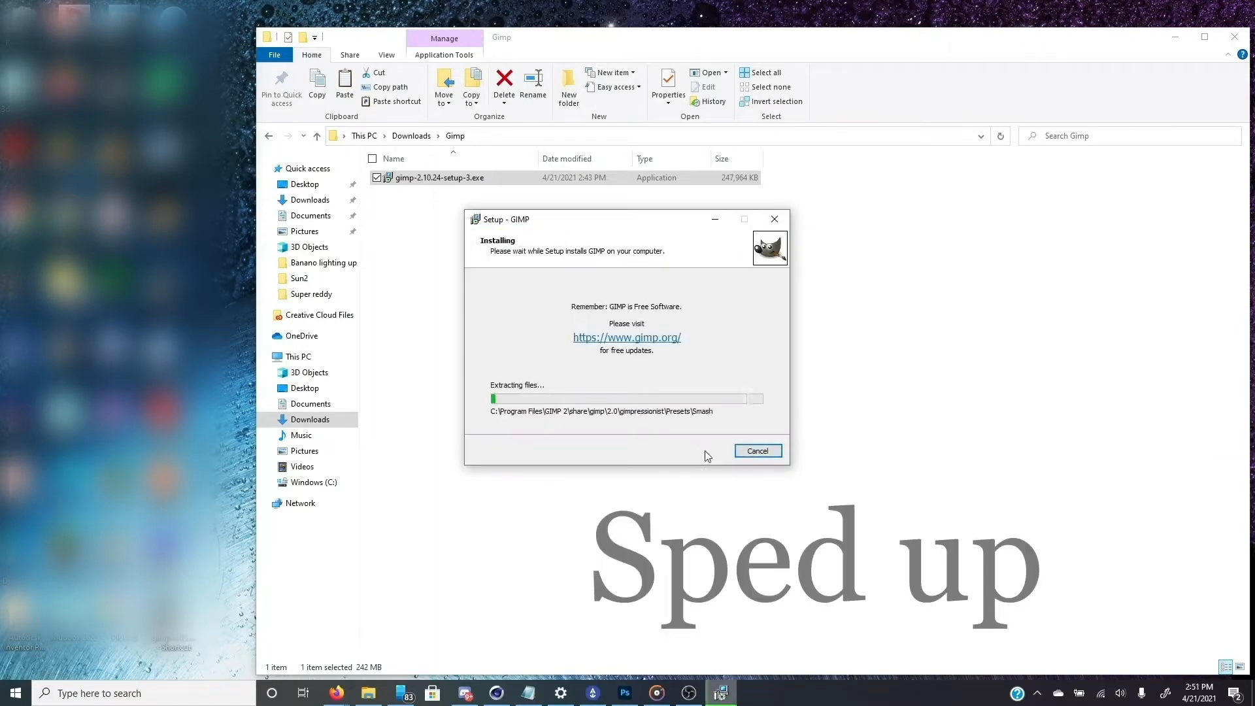
click(1174, 37)
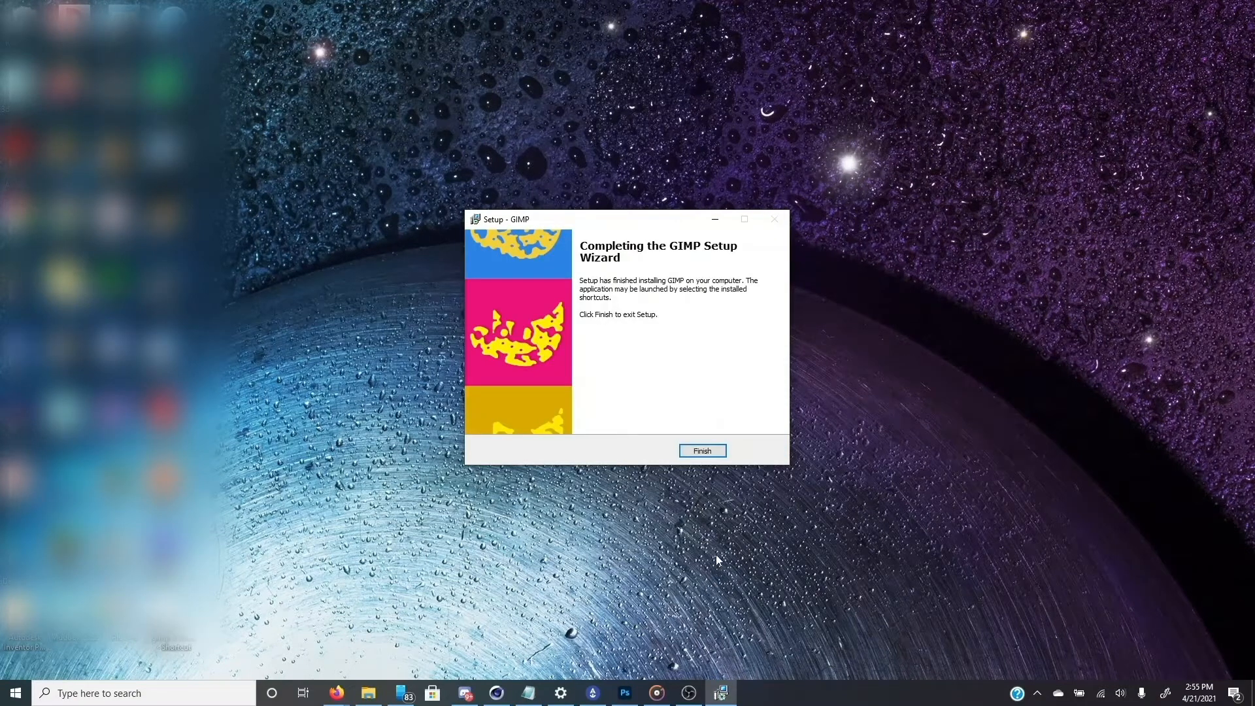
click(701, 451)
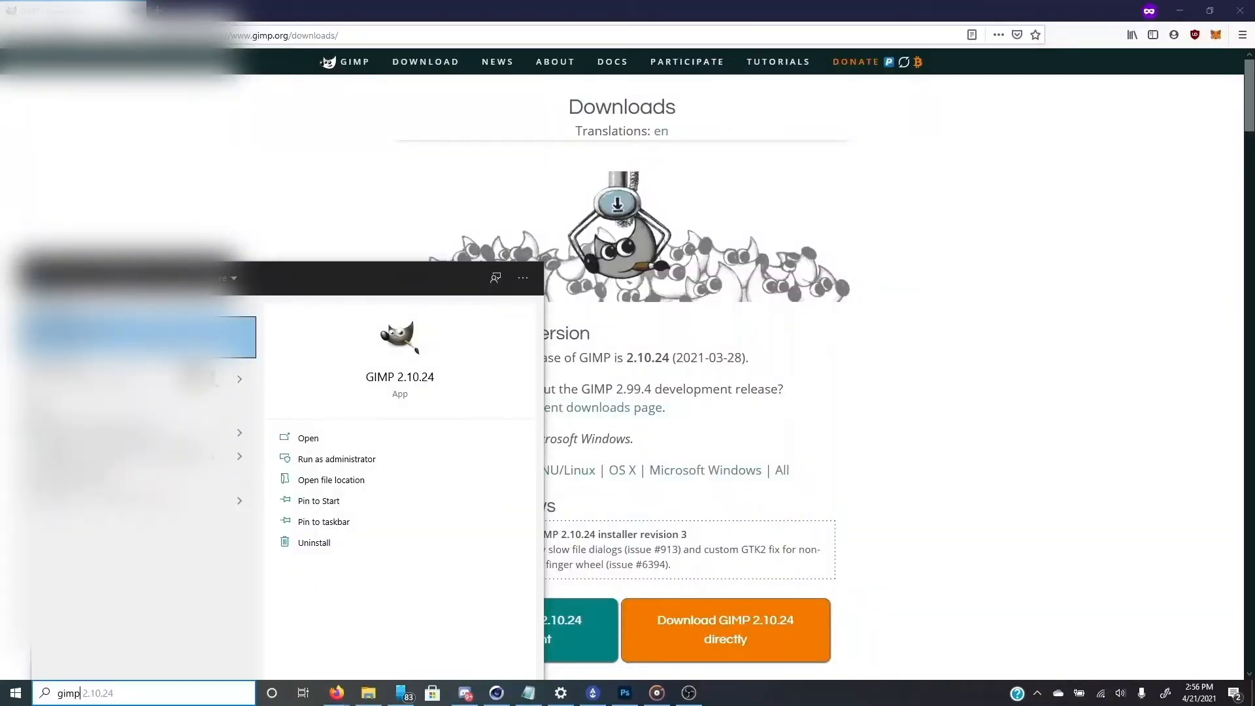
Launch GIMP 2.10.24 and create a new blank image of 1920 × 1080 px.
click(164, 335)
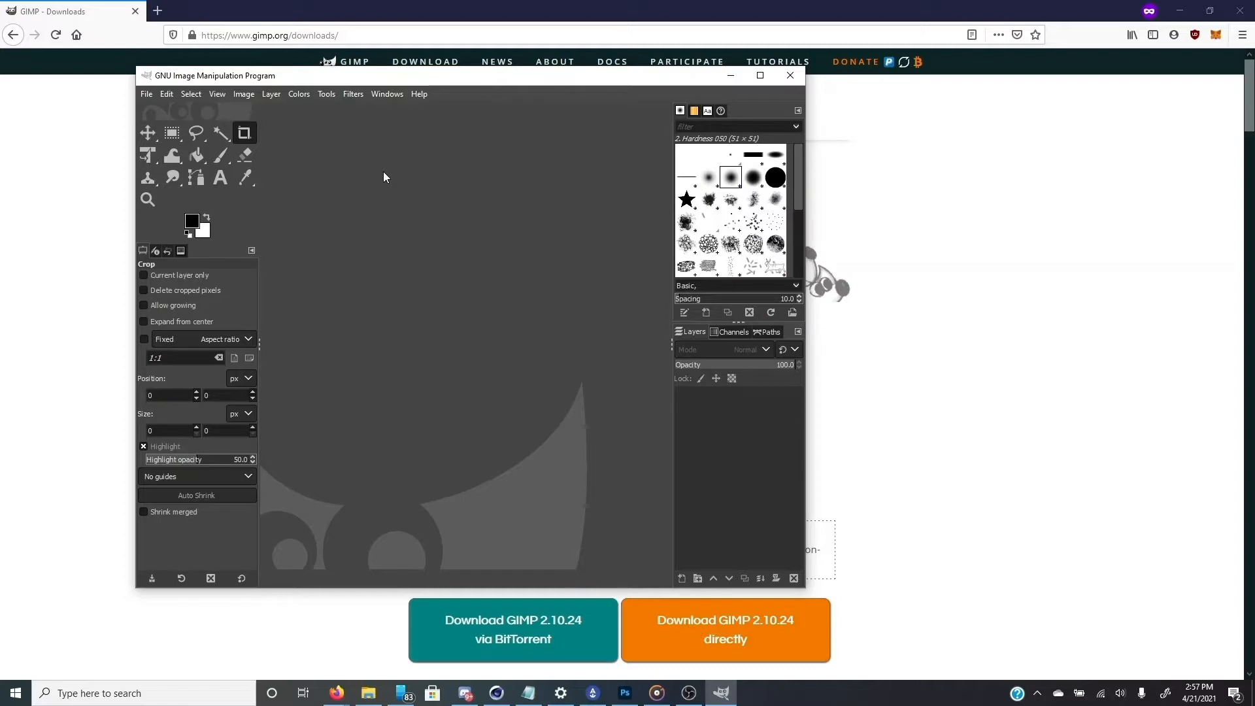
click(150, 94)
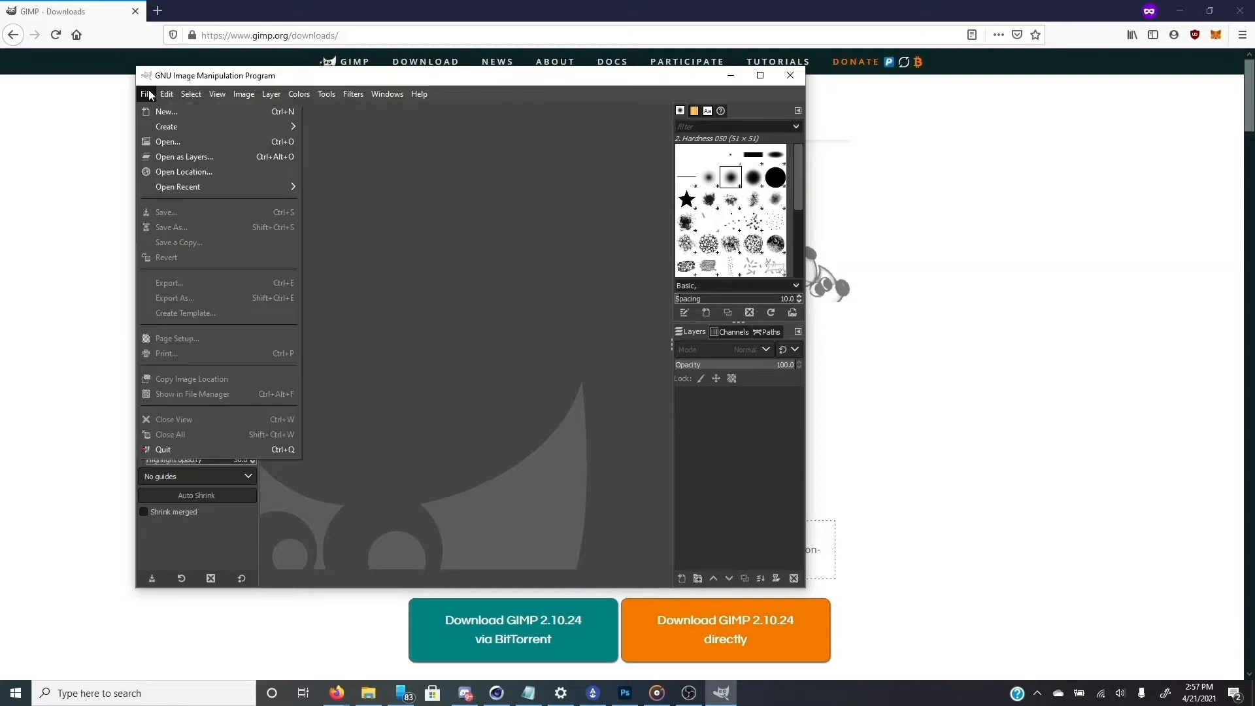
click(149, 94)
click(151, 92)
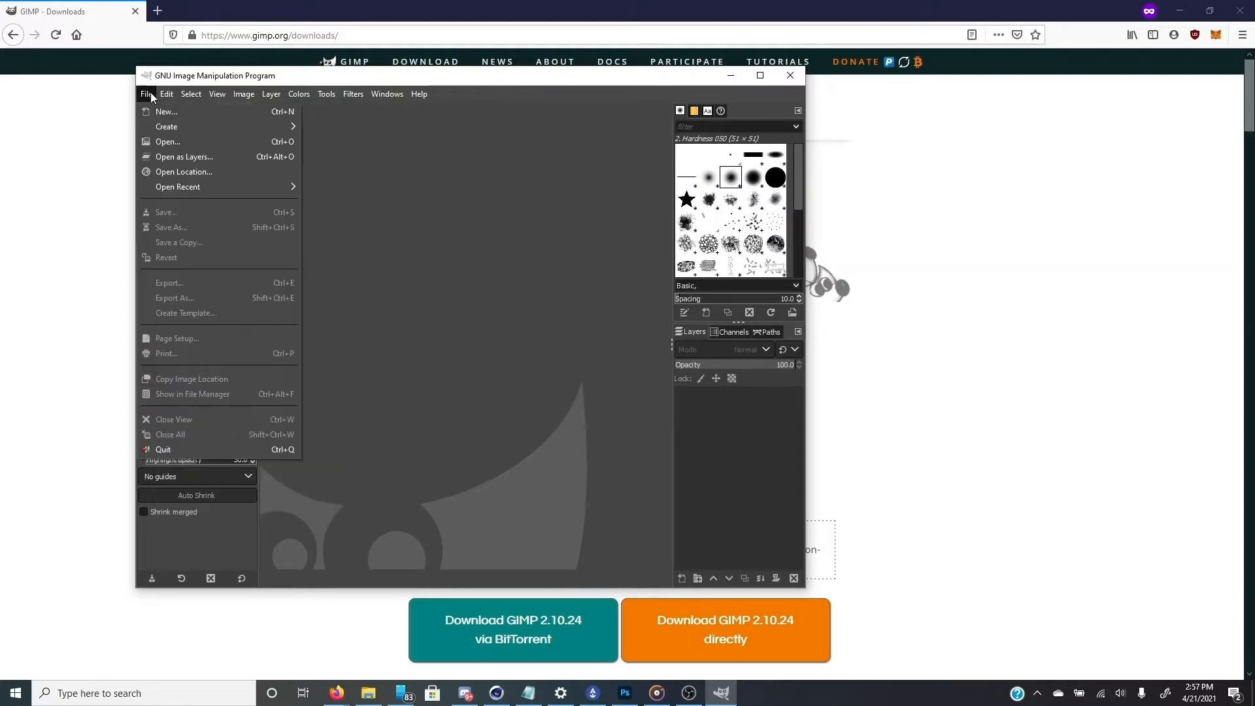
click(187, 112)
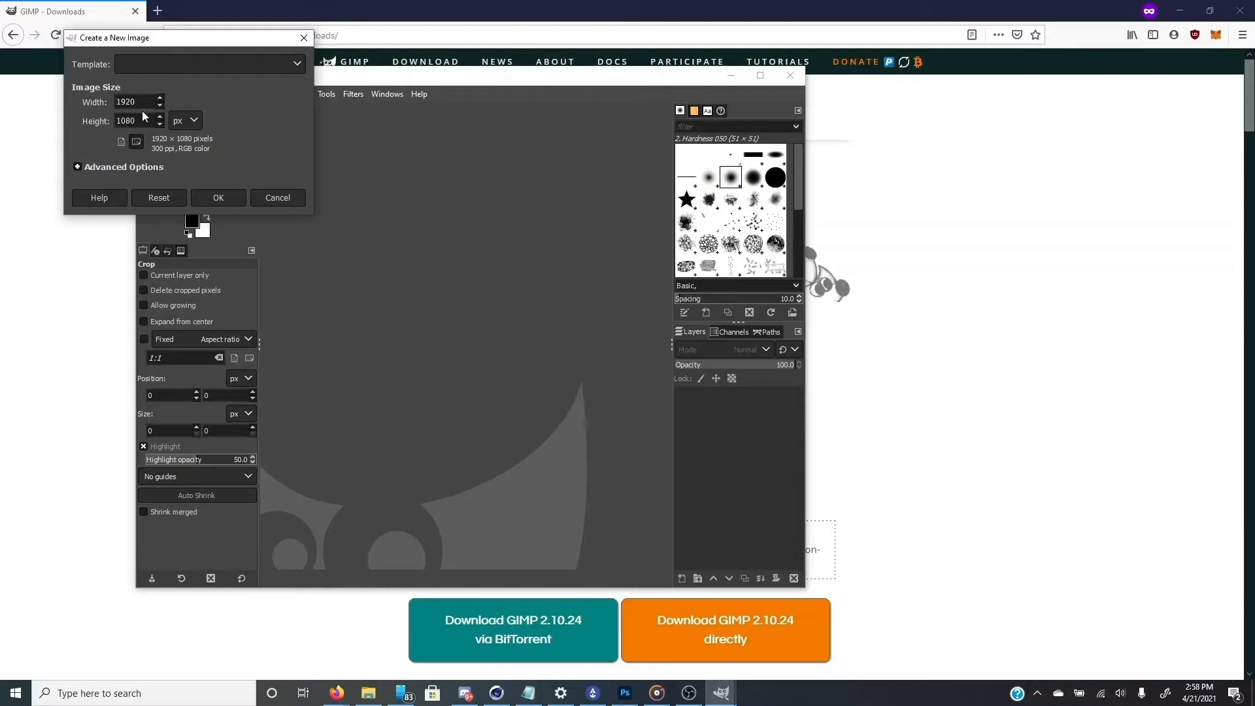
click(209, 197)
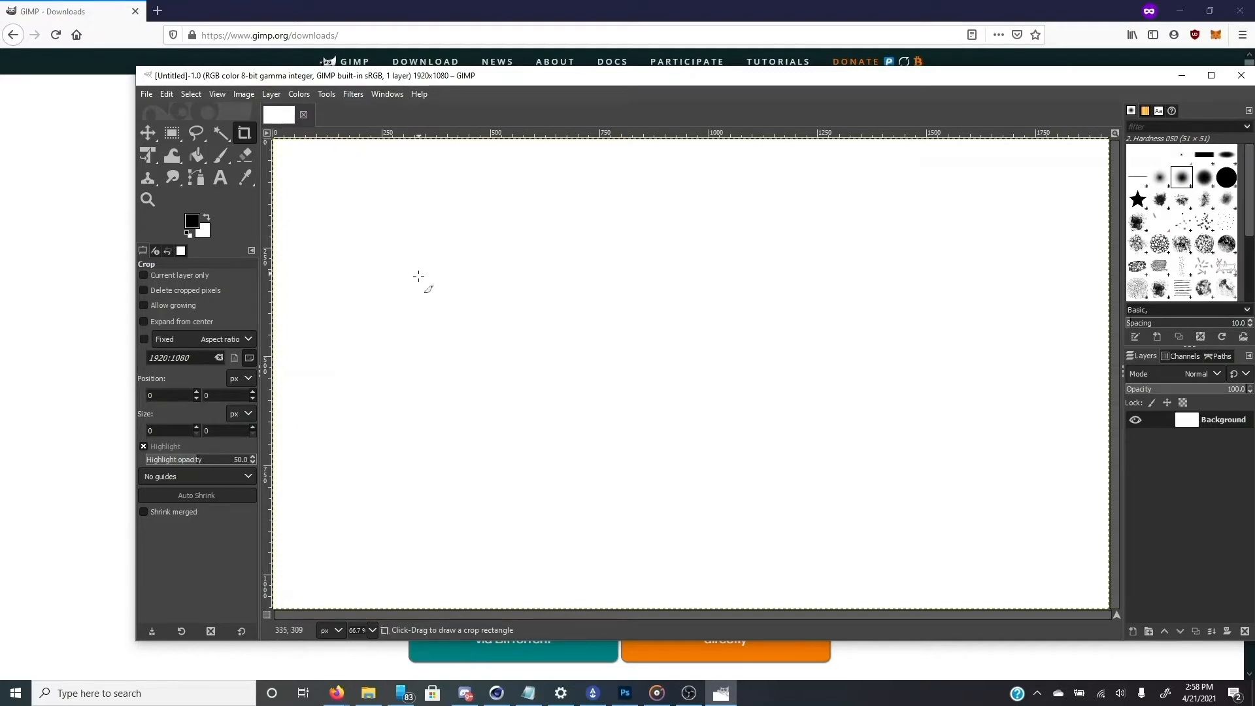
Scale the image to 1000 × 563 px with the proportions linked and Cubic interpolation.
click(246, 97)
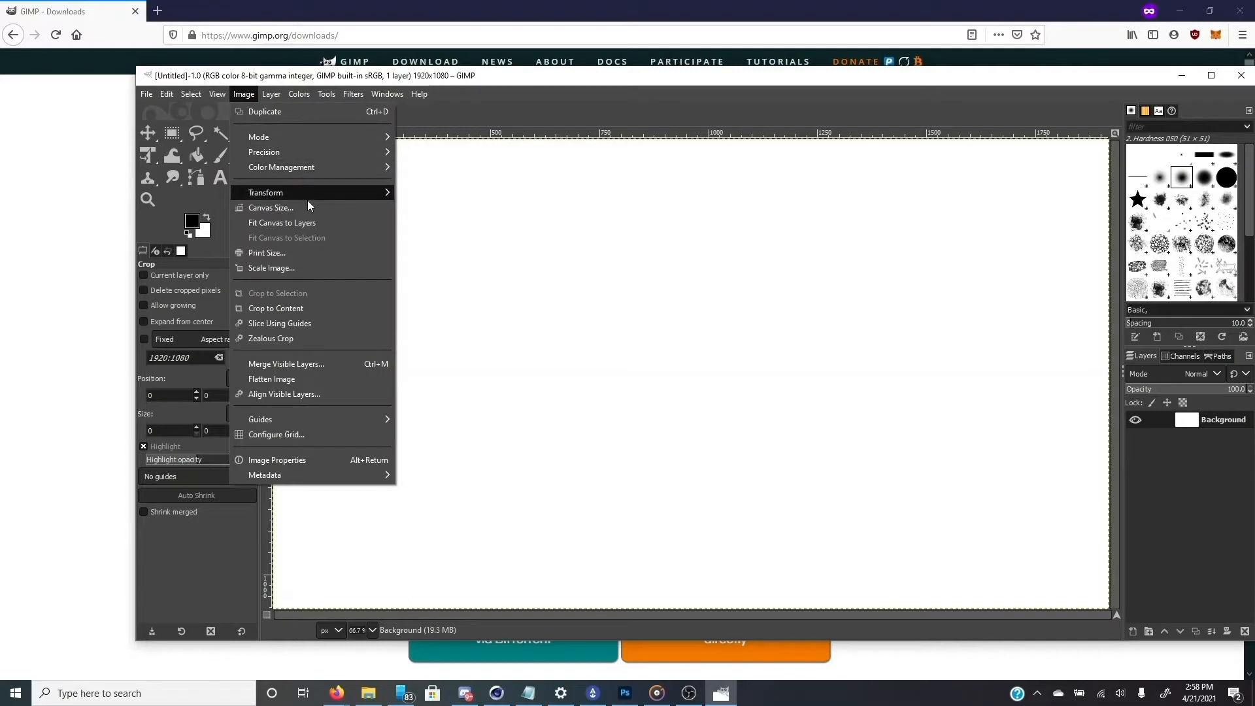
click(248, 96)
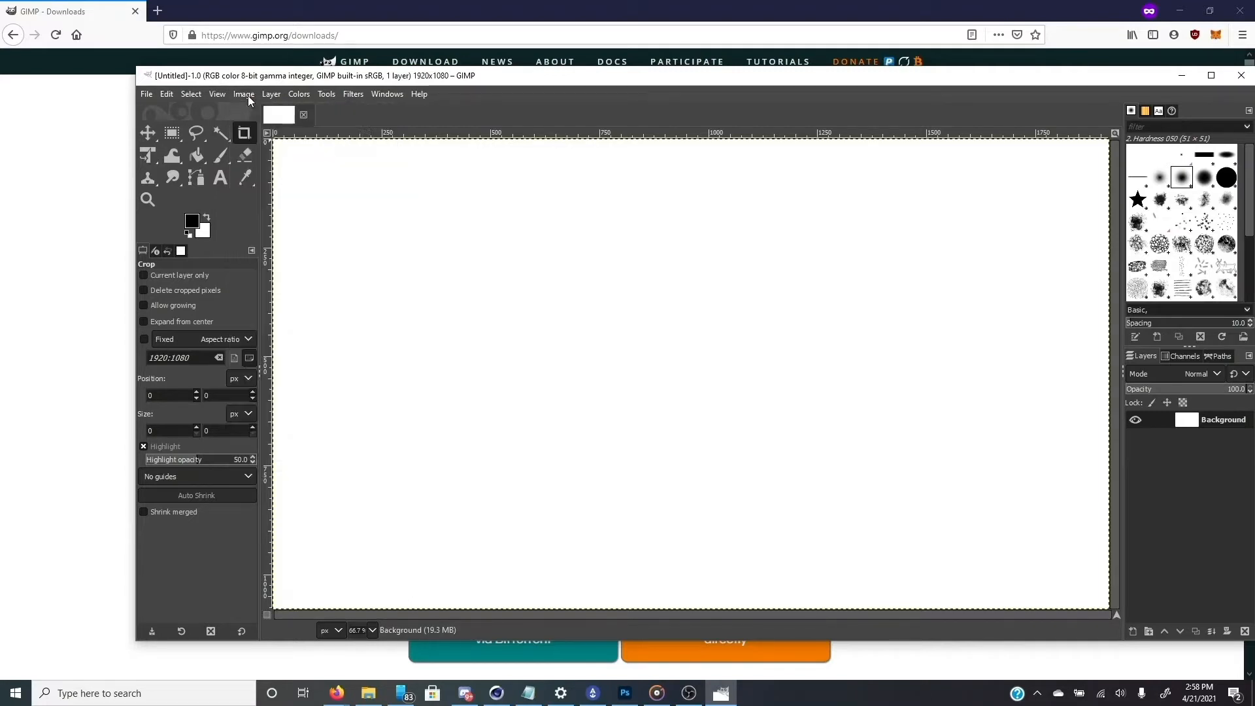
click(249, 95)
mouse_move(292, 197)
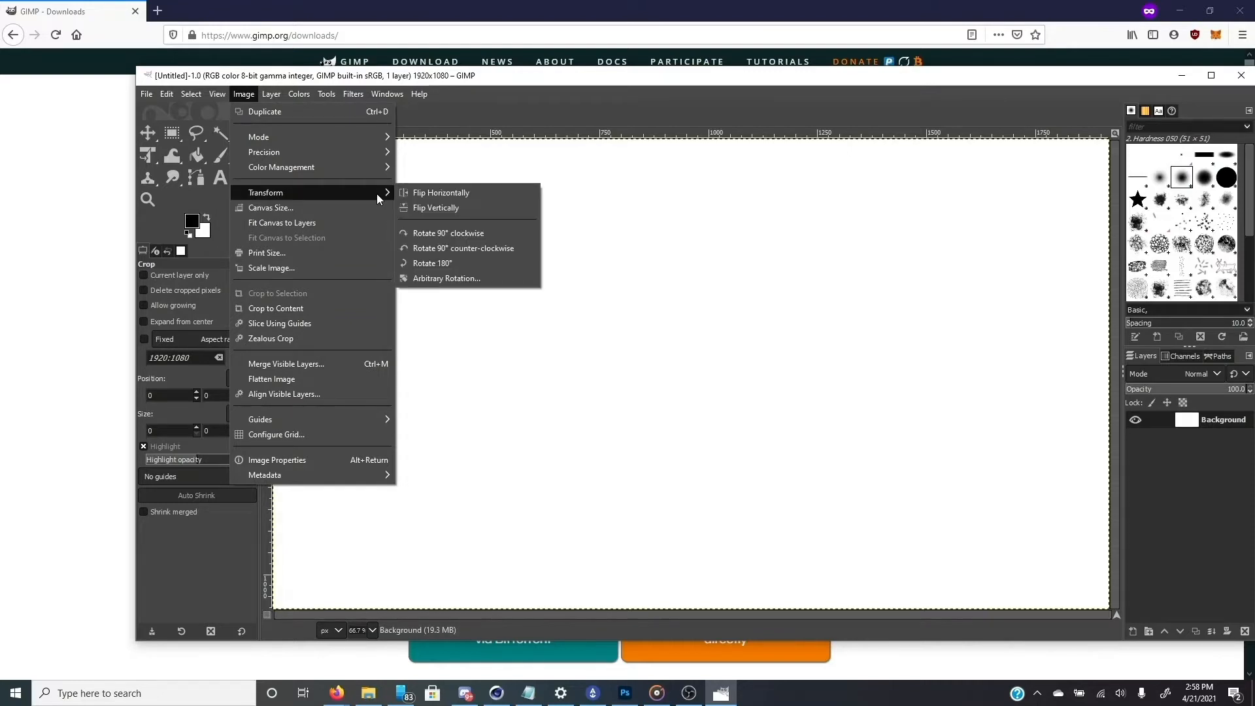
click(340, 269)
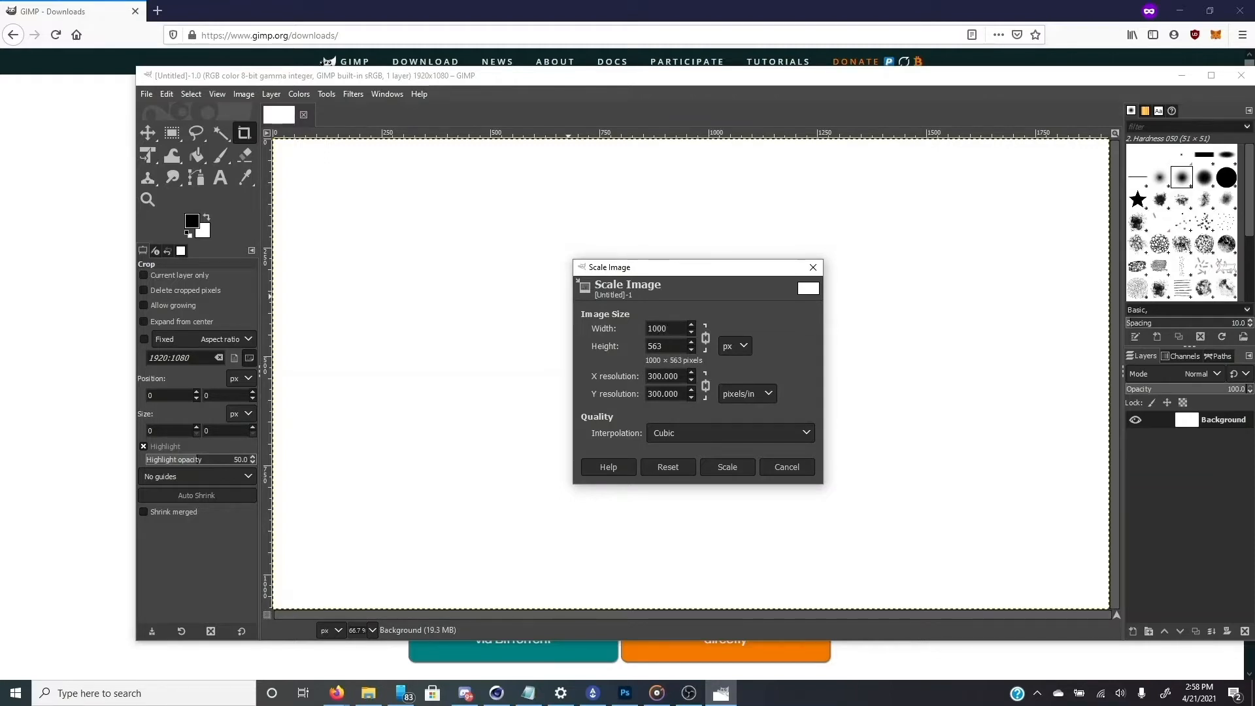
click(738, 470)
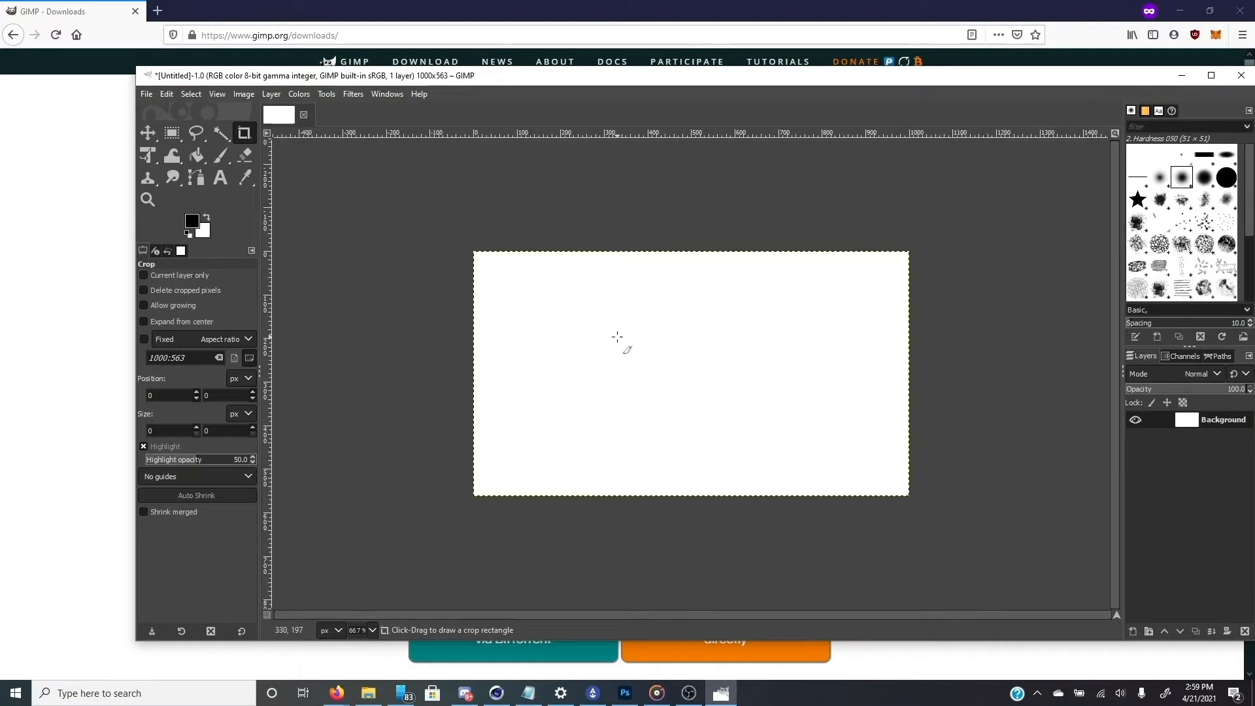
Open Scale Image and enter a height of 1080 px and a width of 1920 px.
click(242, 95)
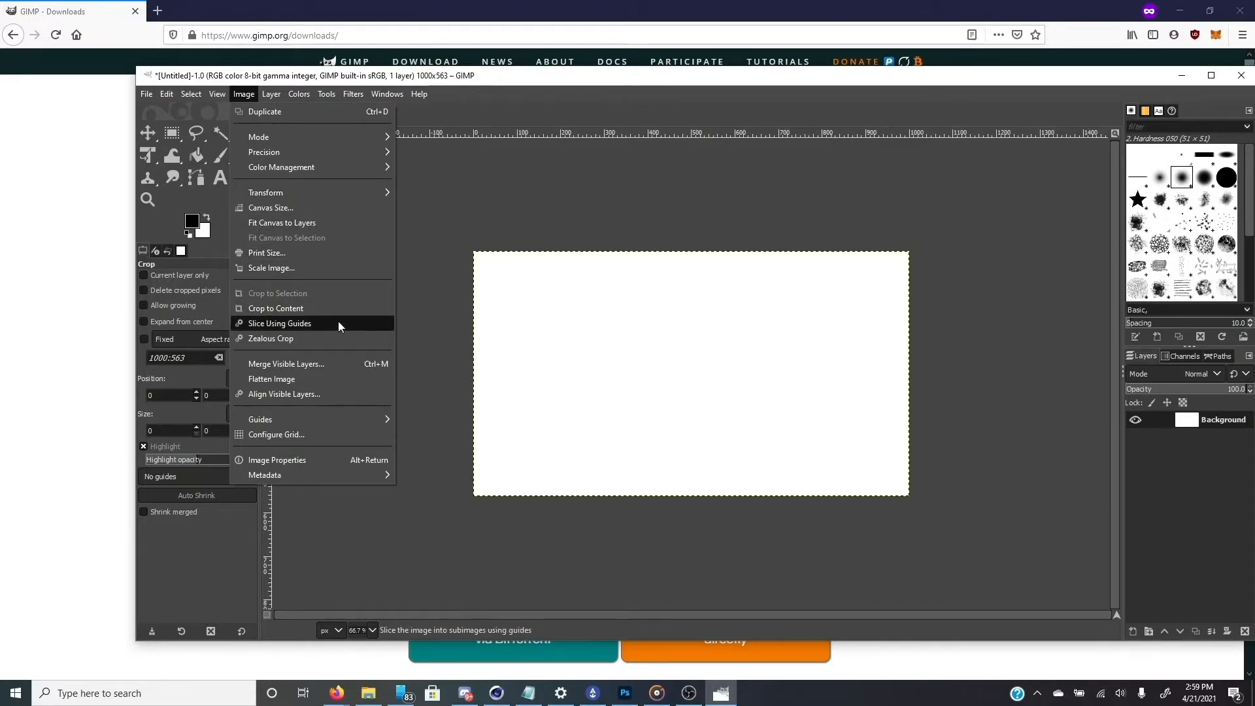
click(328, 269)
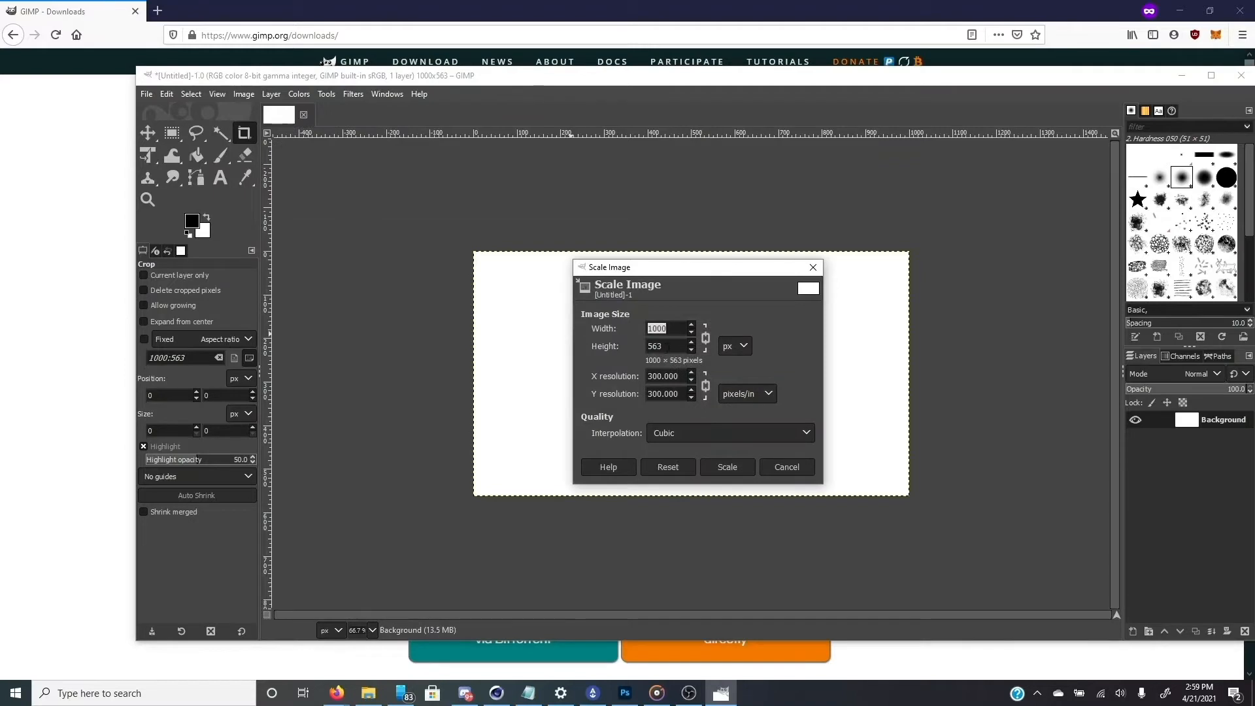
key(Tab)
key(Tab)
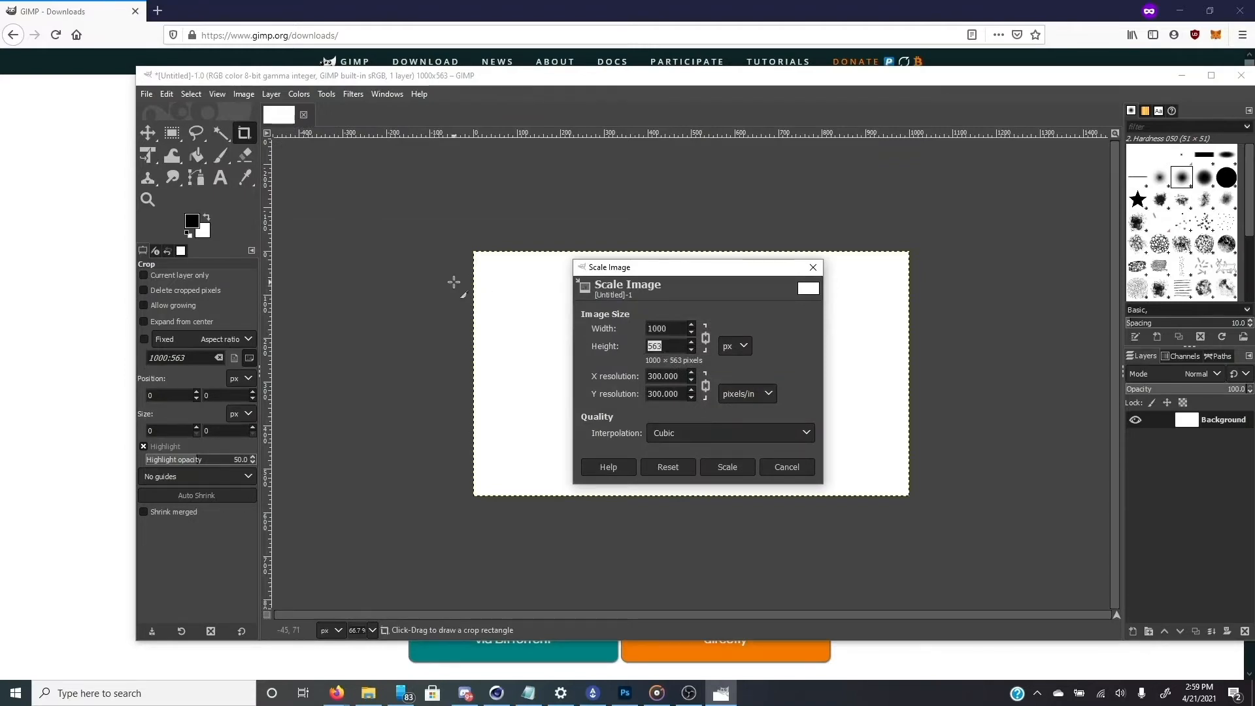
text(1080)
key(Return)
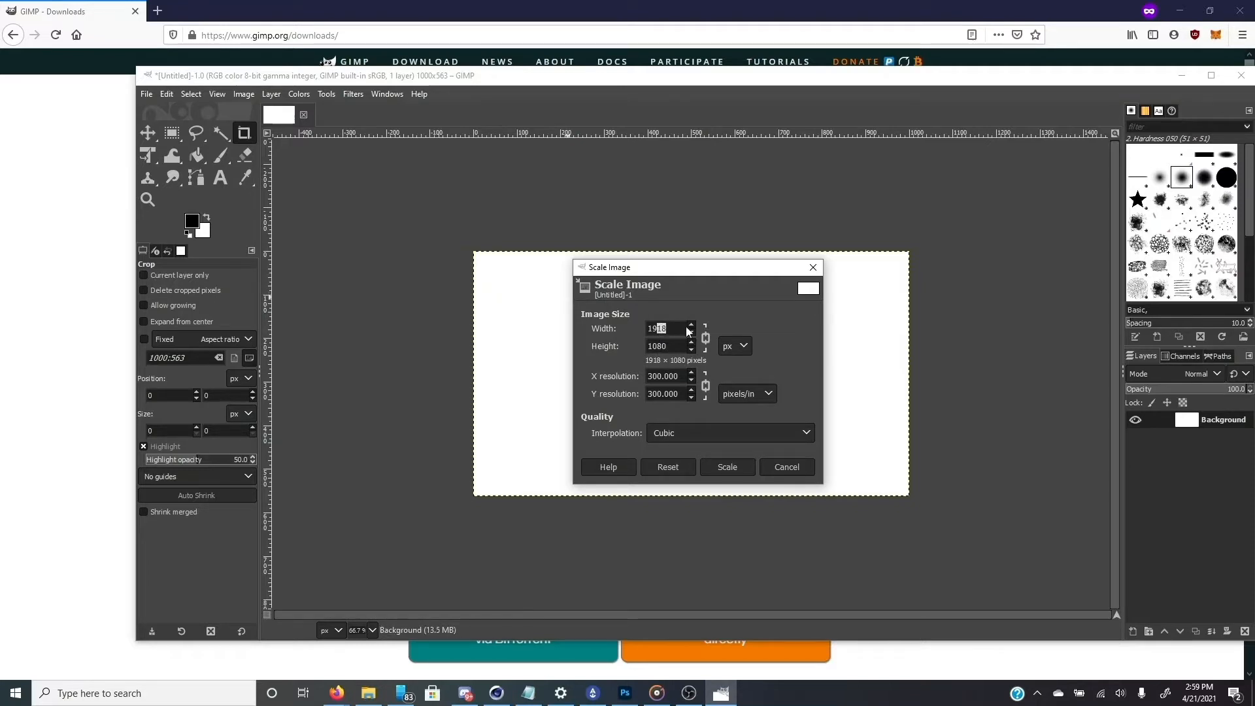
text(20)
key(Return)
Unlink width from height, try heights such as 3312 and 2350 px, set the height to 1080 px and scale the image.
click(705, 337)
click(706, 338)
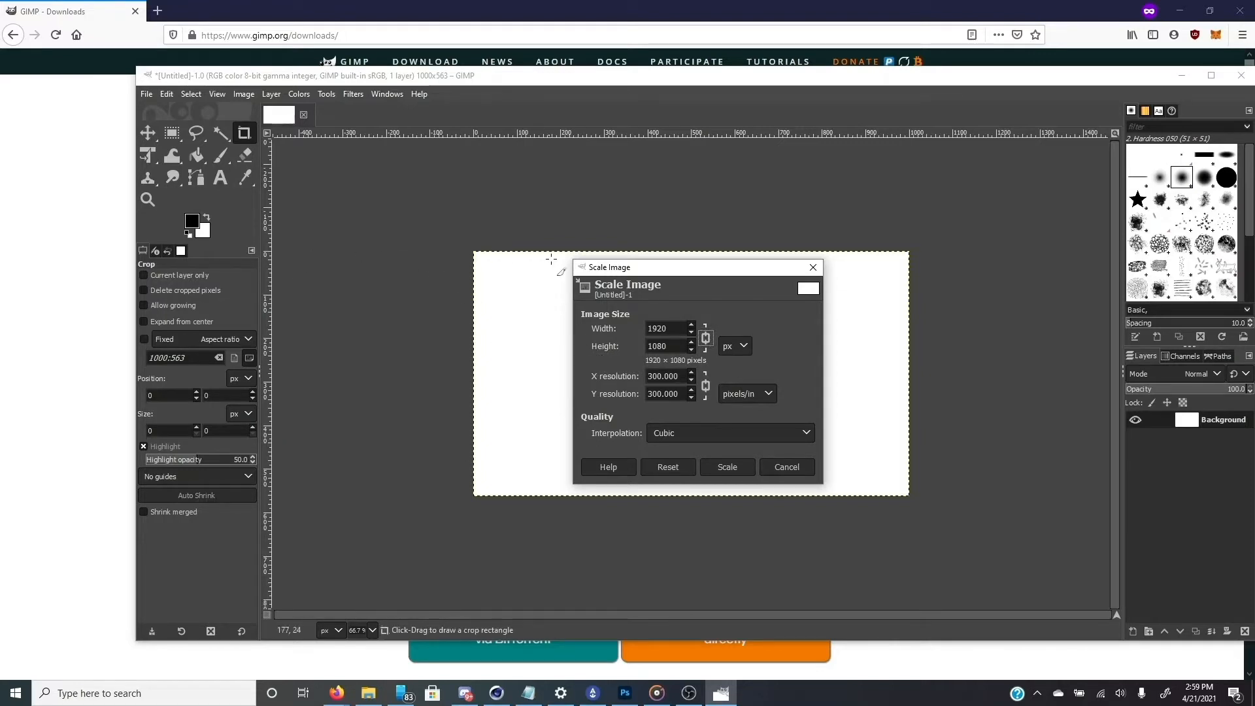
click(706, 341)
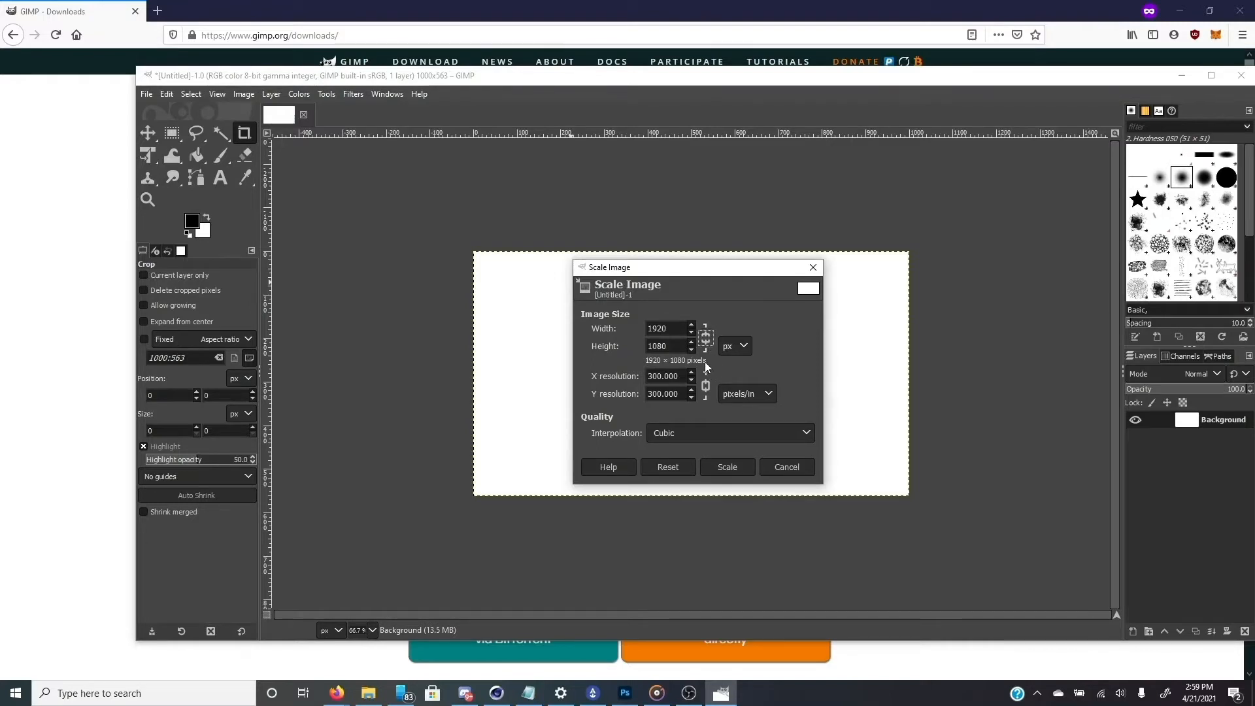
click(691, 345)
drag(667, 346, 631, 350)
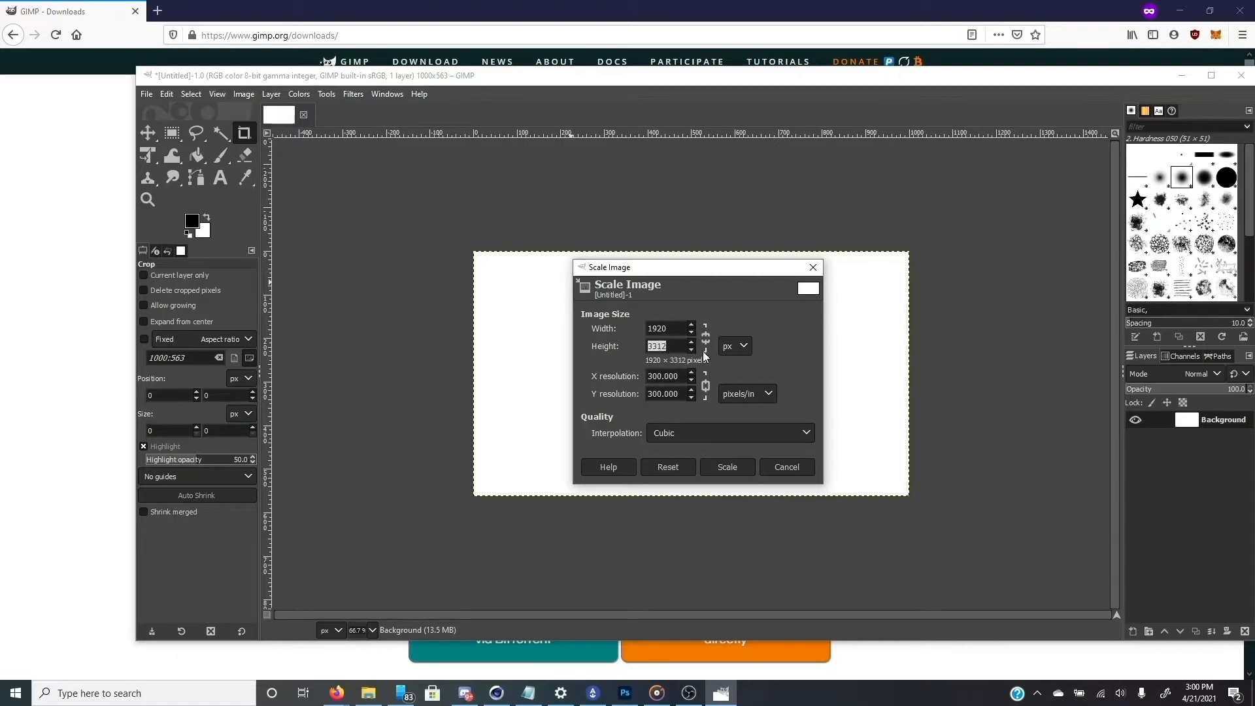
click(691, 350)
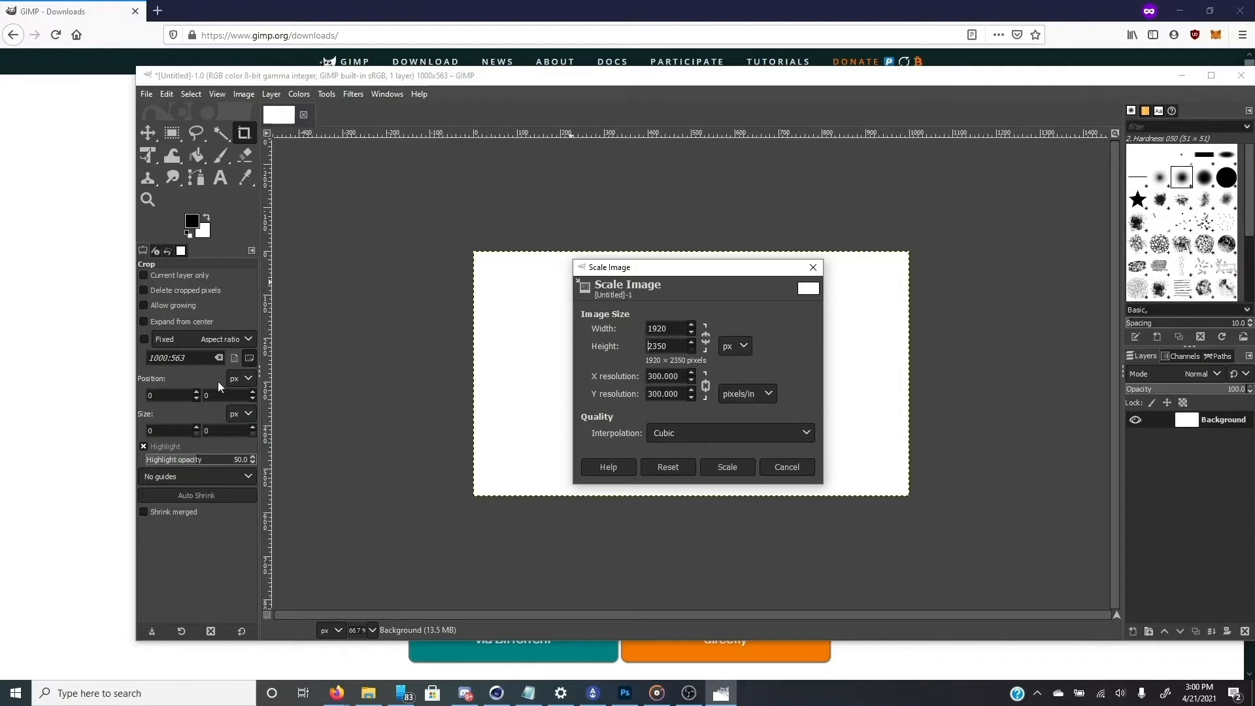
drag(667, 346, 626, 345)
text(1080)
click(731, 477)
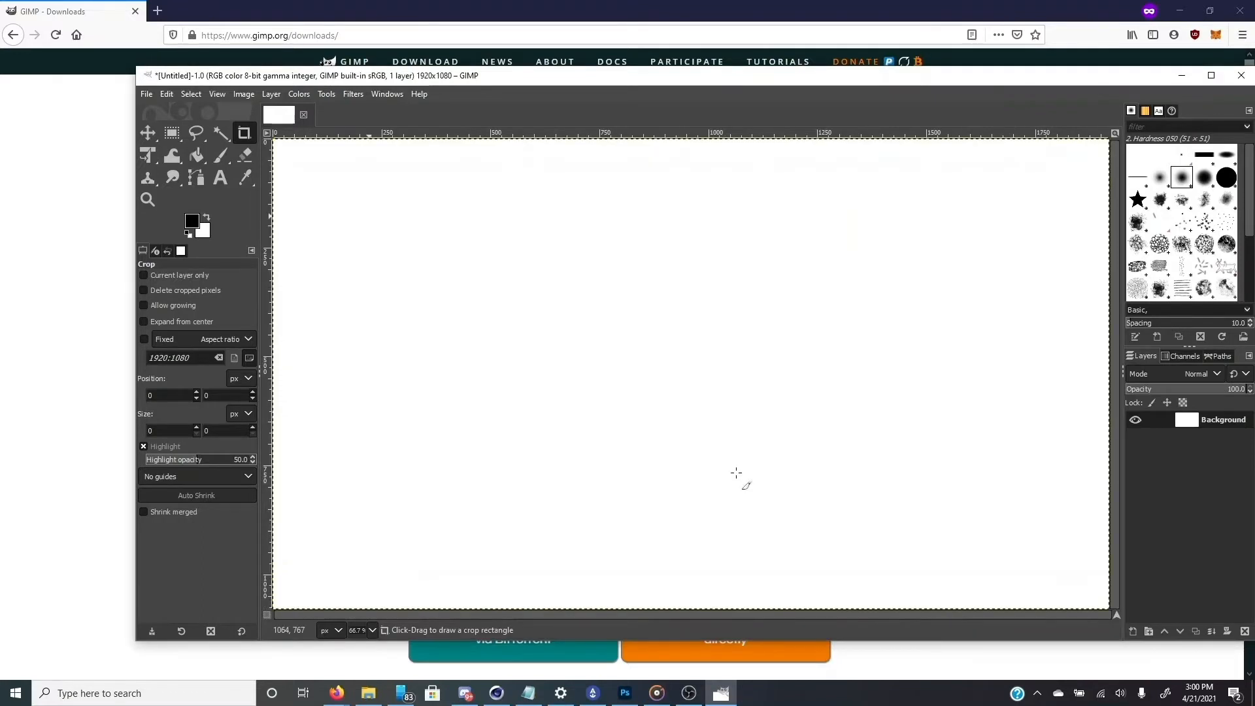
Draw a wide text box across the upper canvas with the Text tool and enter "BananoTime! GIMP" in 62 px Sans-serif.
click(221, 183)
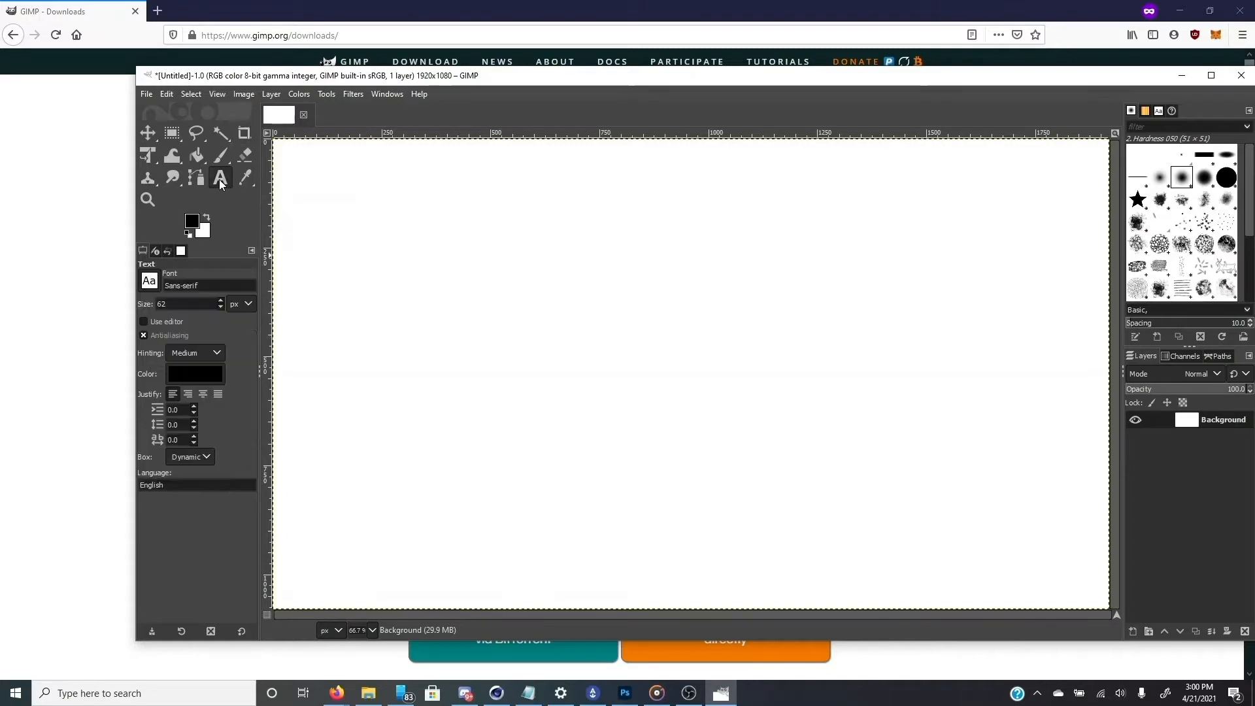
drag(451, 219, 1005, 367)
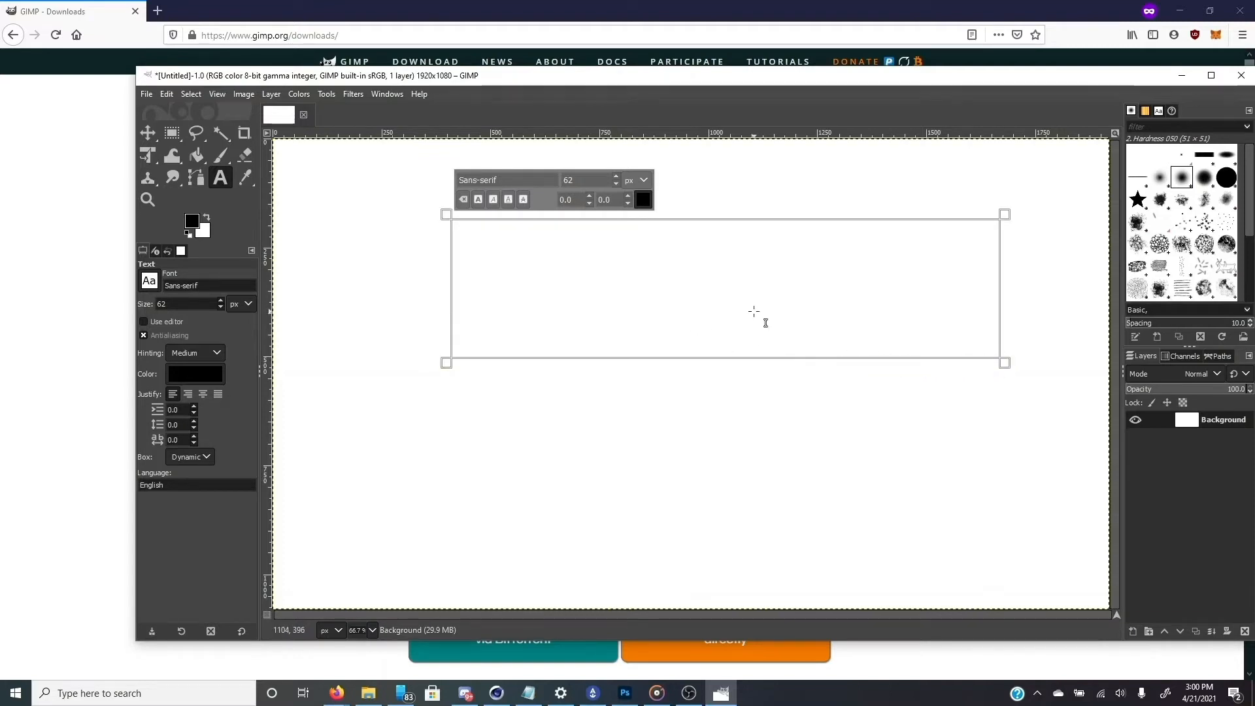
text(B)
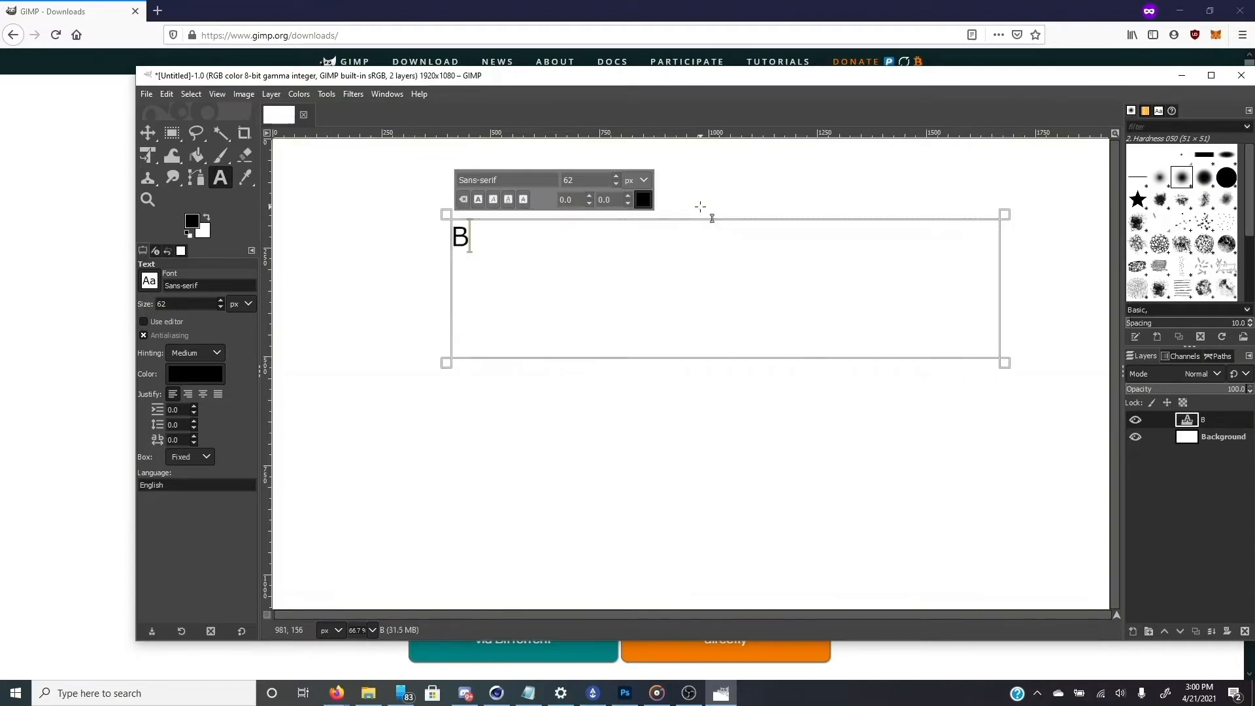
text(anano)
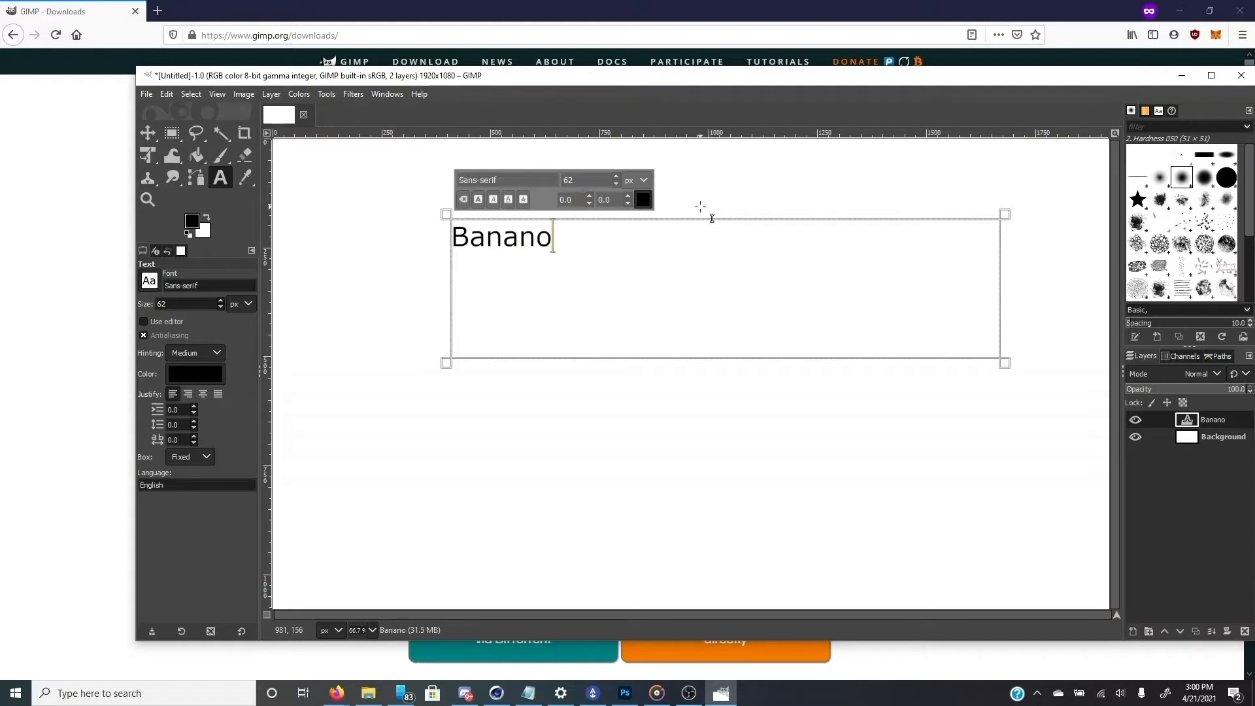
text(Time! )
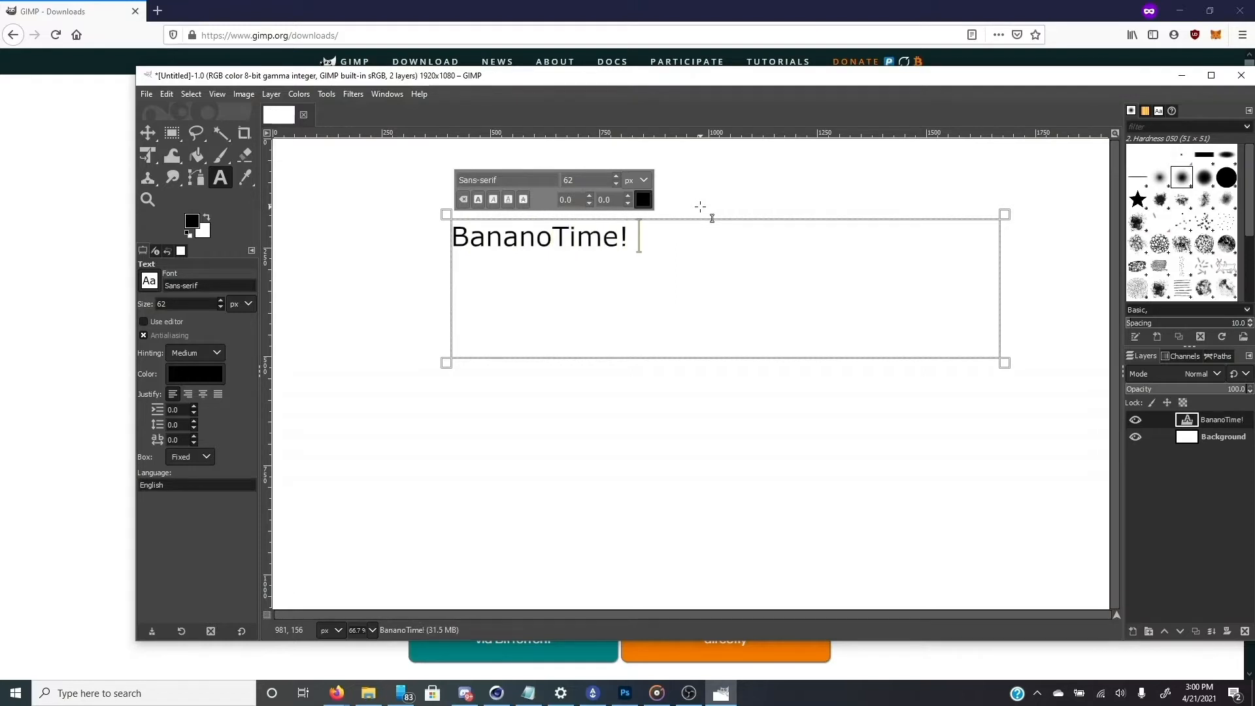
text(Gimp)
key(BackSpace)
key(BackSpace)
key(BackSpace)
text(IMP)
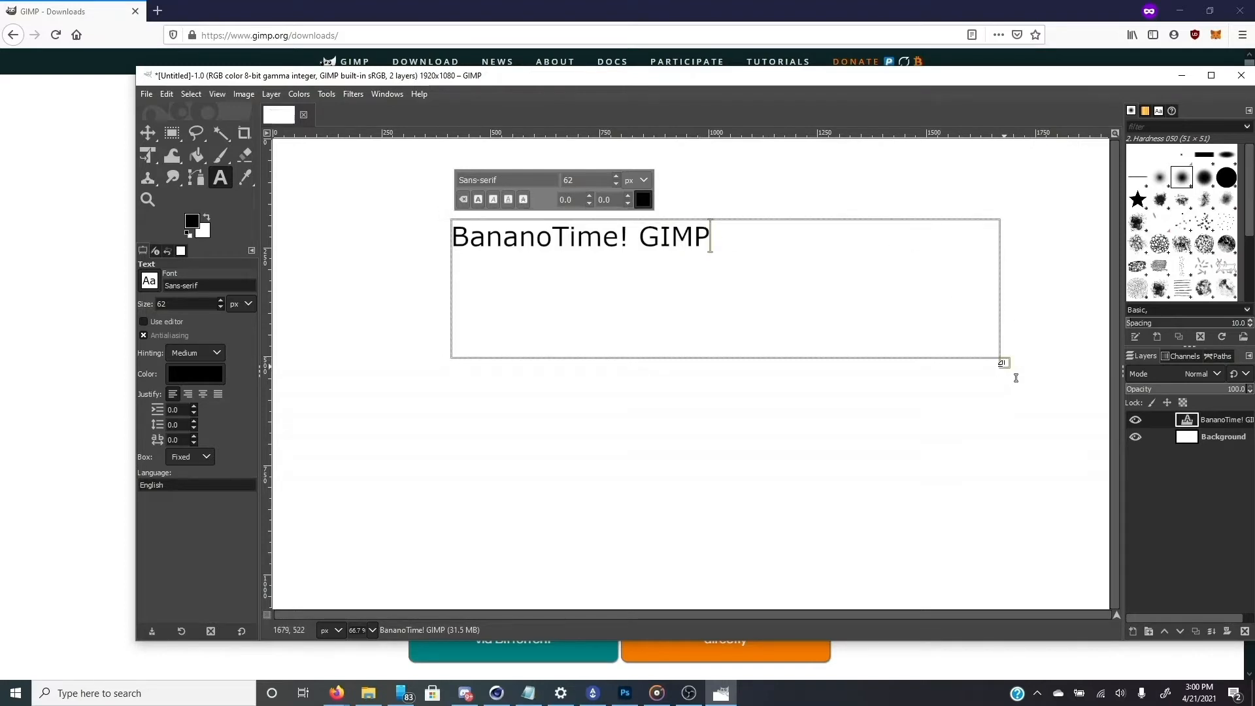
drag(1012, 372, 725, 269)
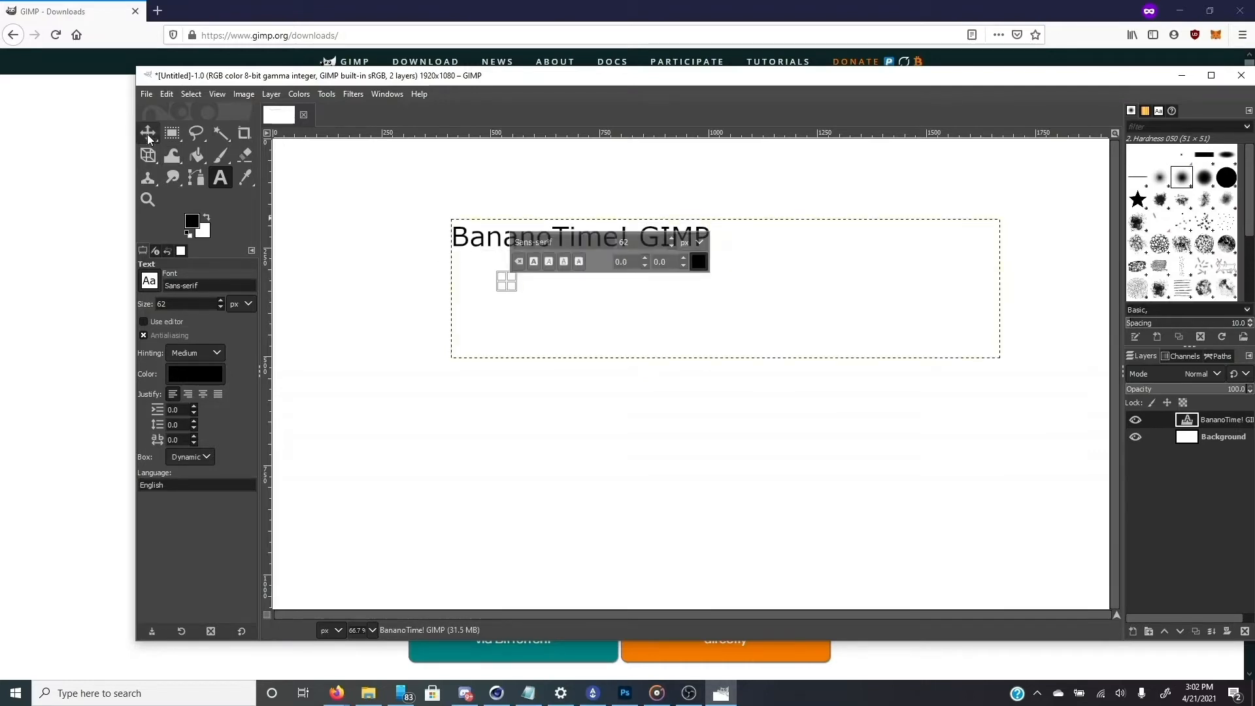
Use the Move tool to shift the white background around the canvas and nudge the text layer slightly down and left.
key(m)
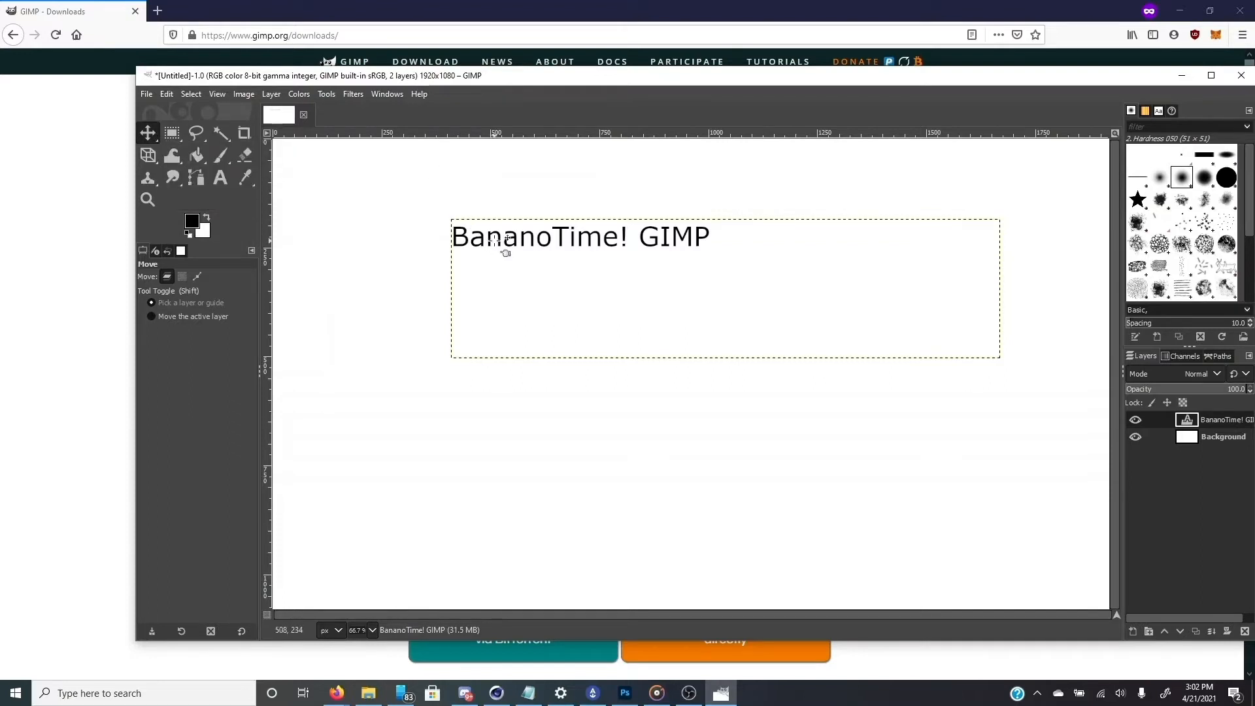
drag(495, 254, 549, 302)
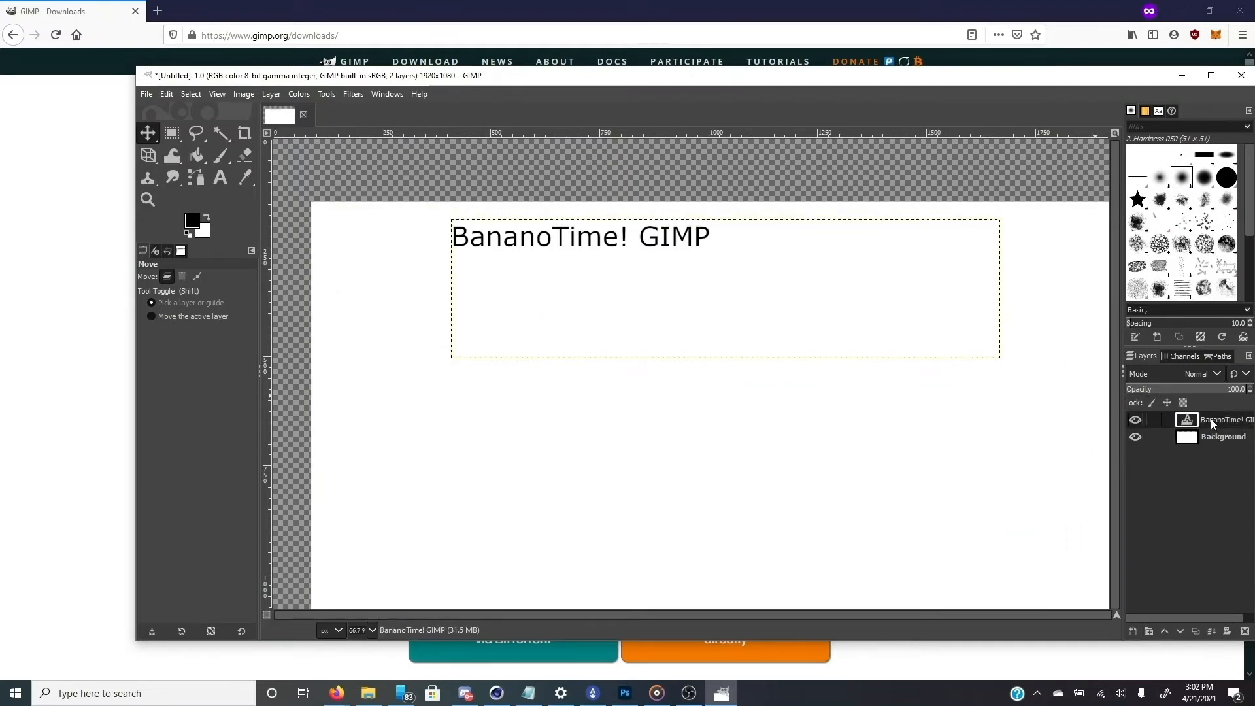
click(1222, 83)
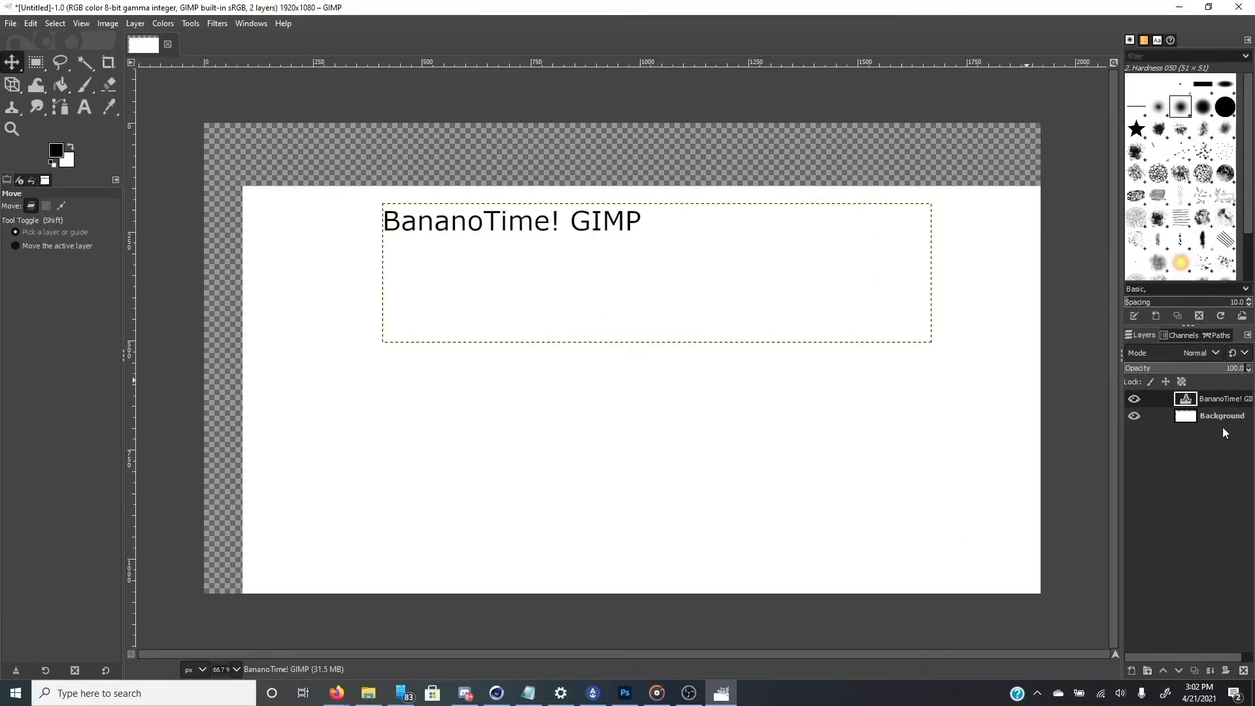
drag(722, 407, 618, 293)
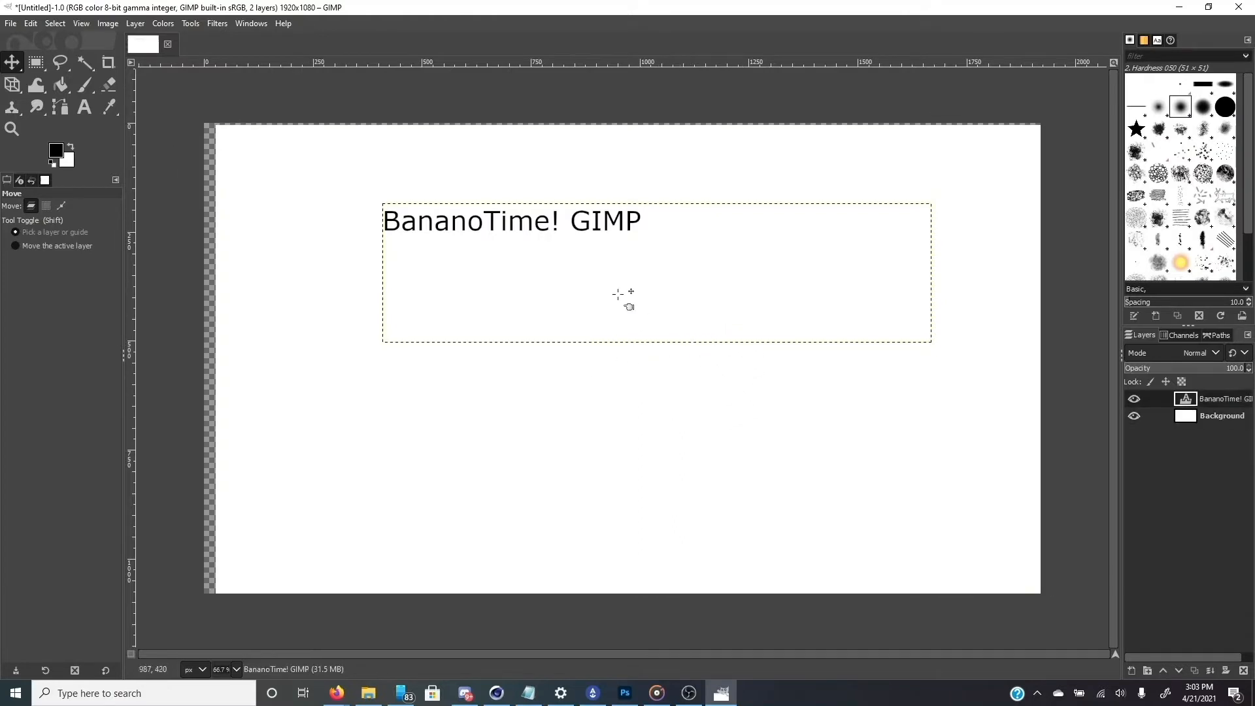
mouse_move(544, 216)
mouse_down()
mouse_move(611, 278)
mouse_move(563, 253)
mouse_move(558, 228)
mouse_up()
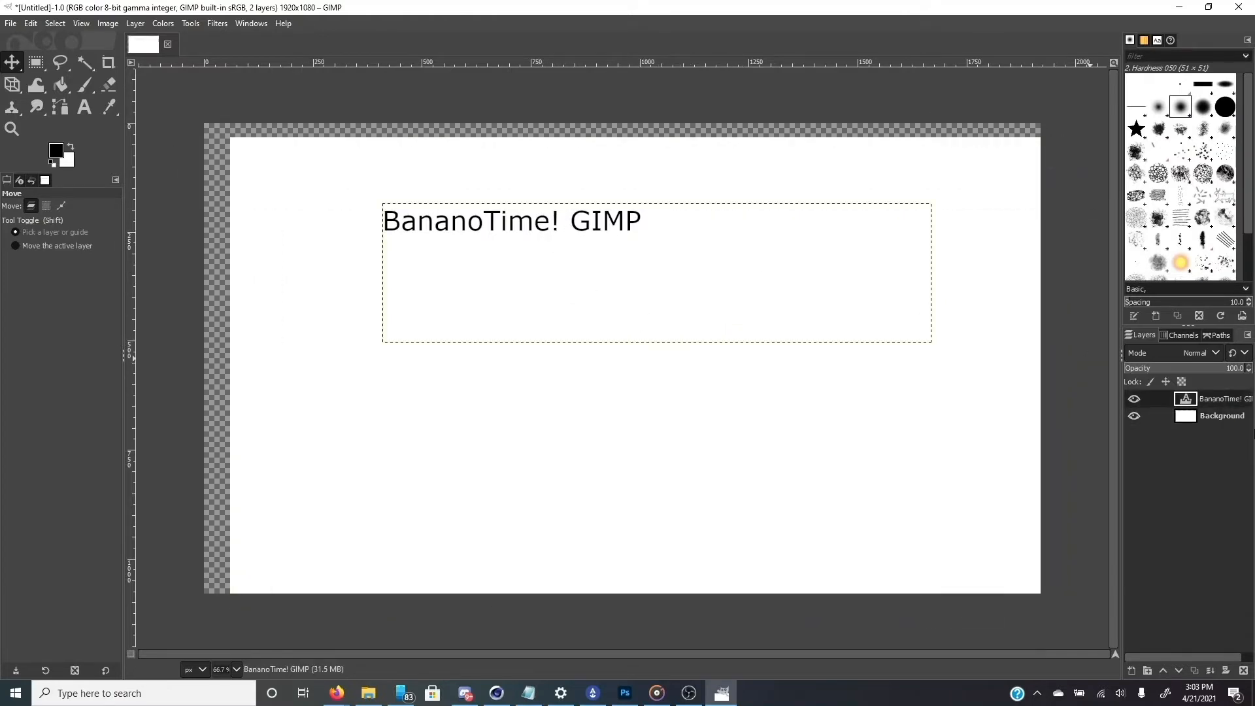
mouse_move(488, 212)
mouse_down()
mouse_move(546, 244)
mouse_move(398, 317)
mouse_move(446, 226)
mouse_move(467, 248)
mouse_move(474, 221)
mouse_up()
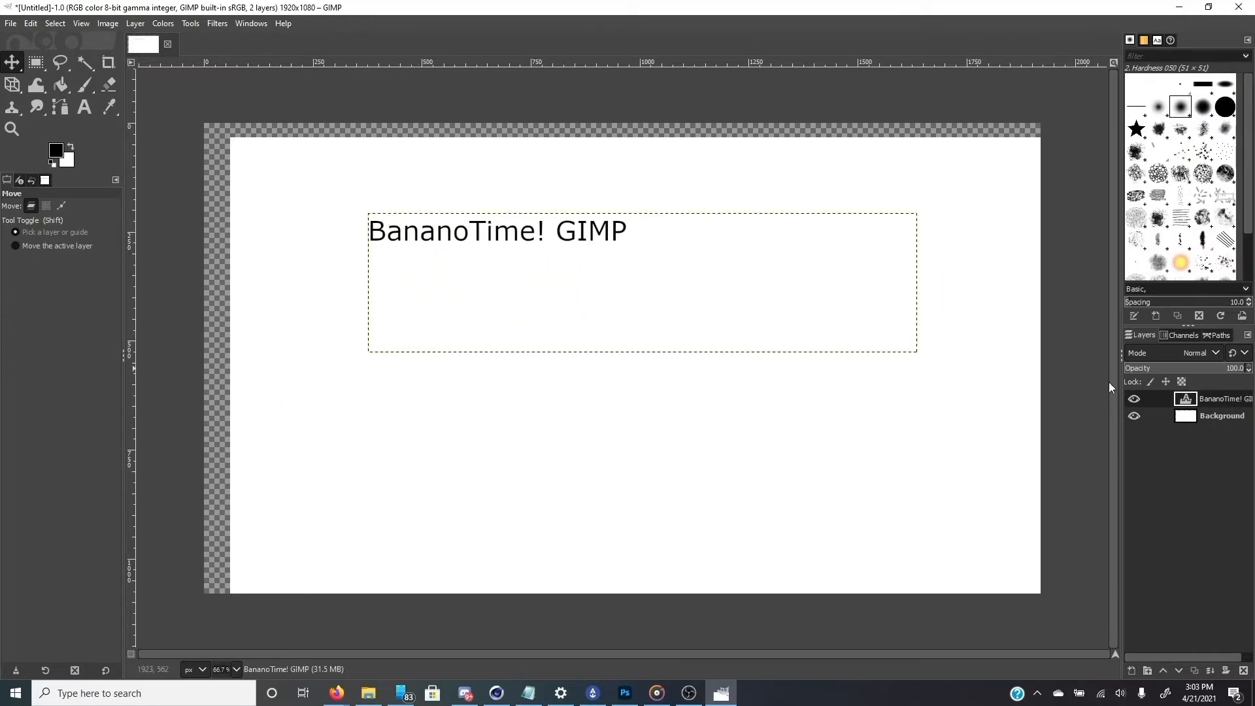
Select the Background layer and move it, and select the text layer and reposition the text lower on the canvas.
click(1217, 420)
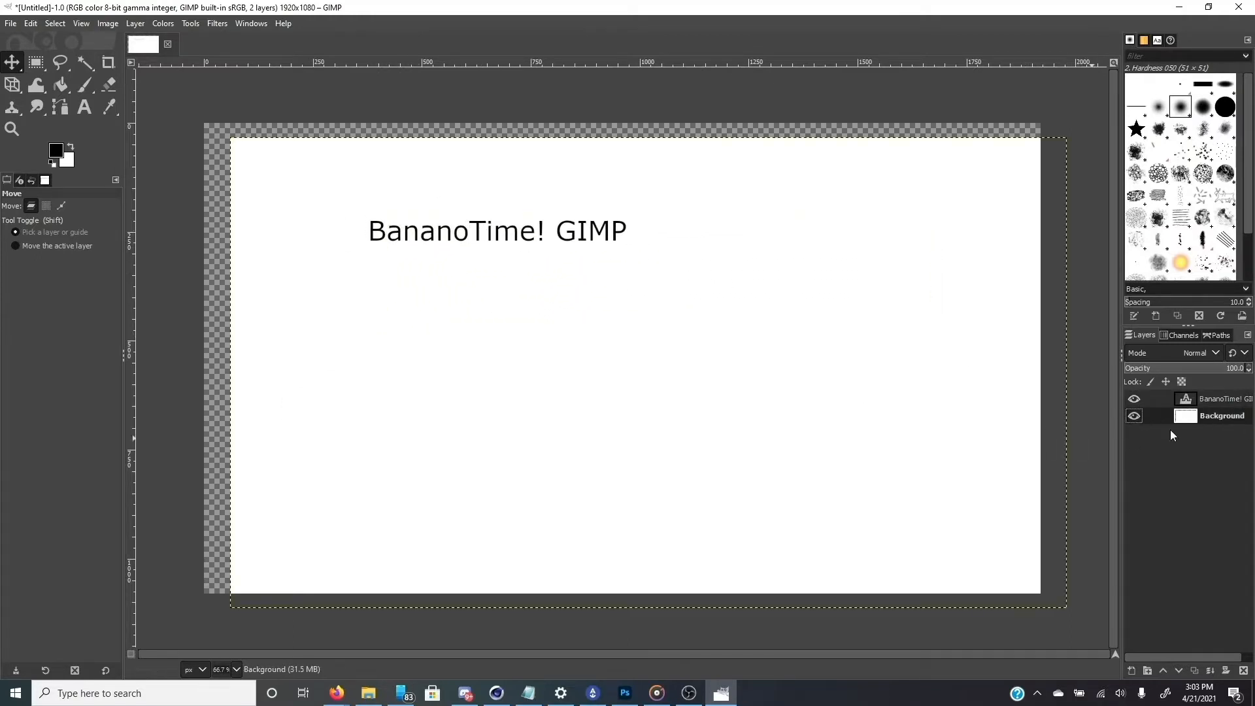
drag(973, 466, 1088, 487)
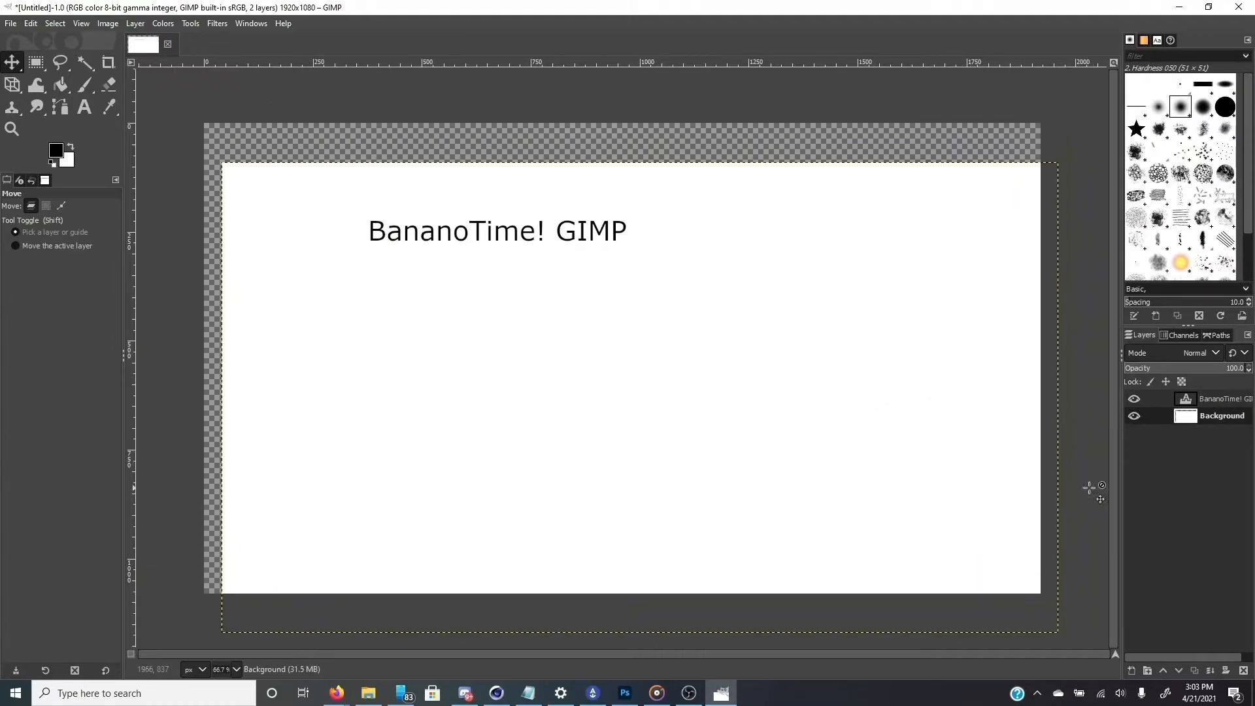
click(1217, 399)
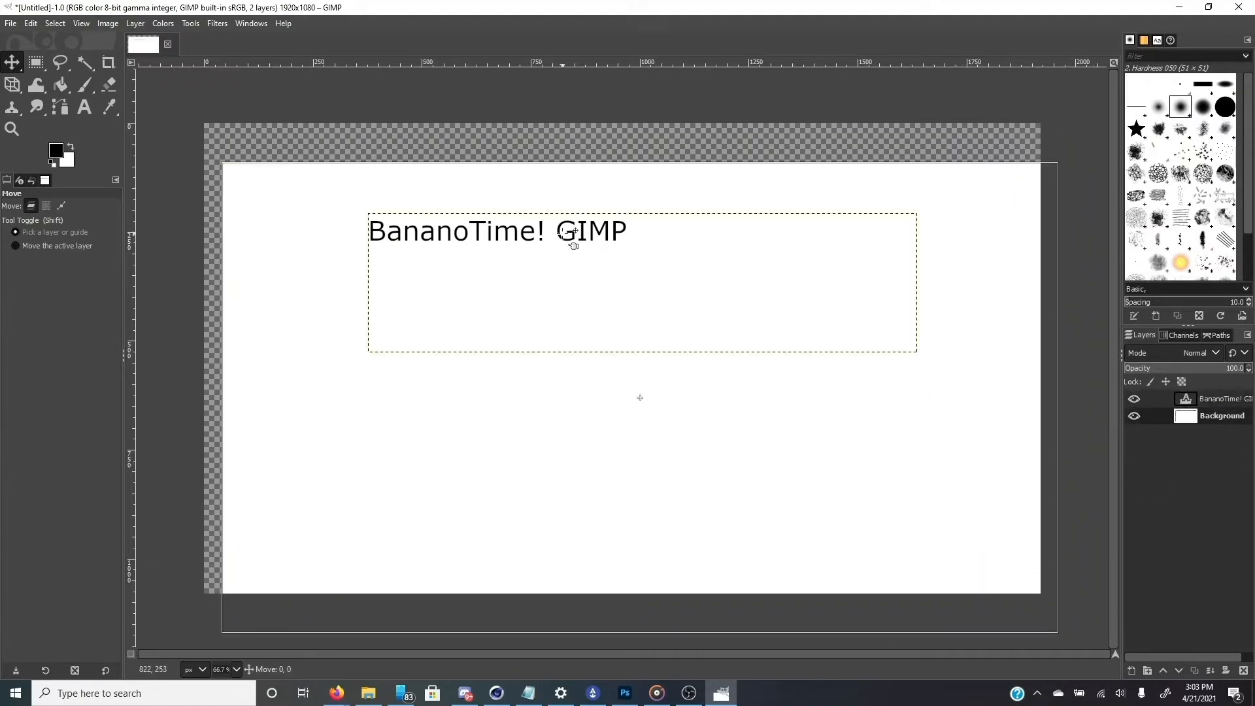
drag(569, 239, 650, 307)
click(1213, 401)
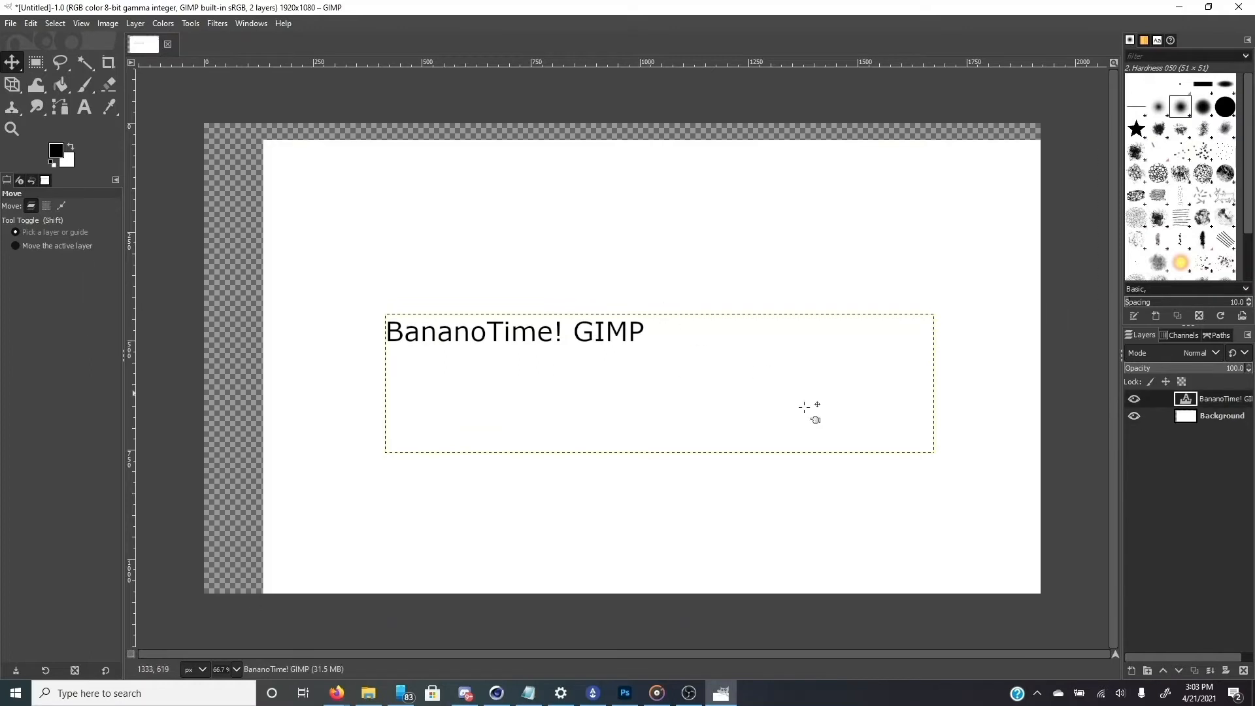
Undo all the layer moves and the text entered after the first letter "B".
key(ctrl)
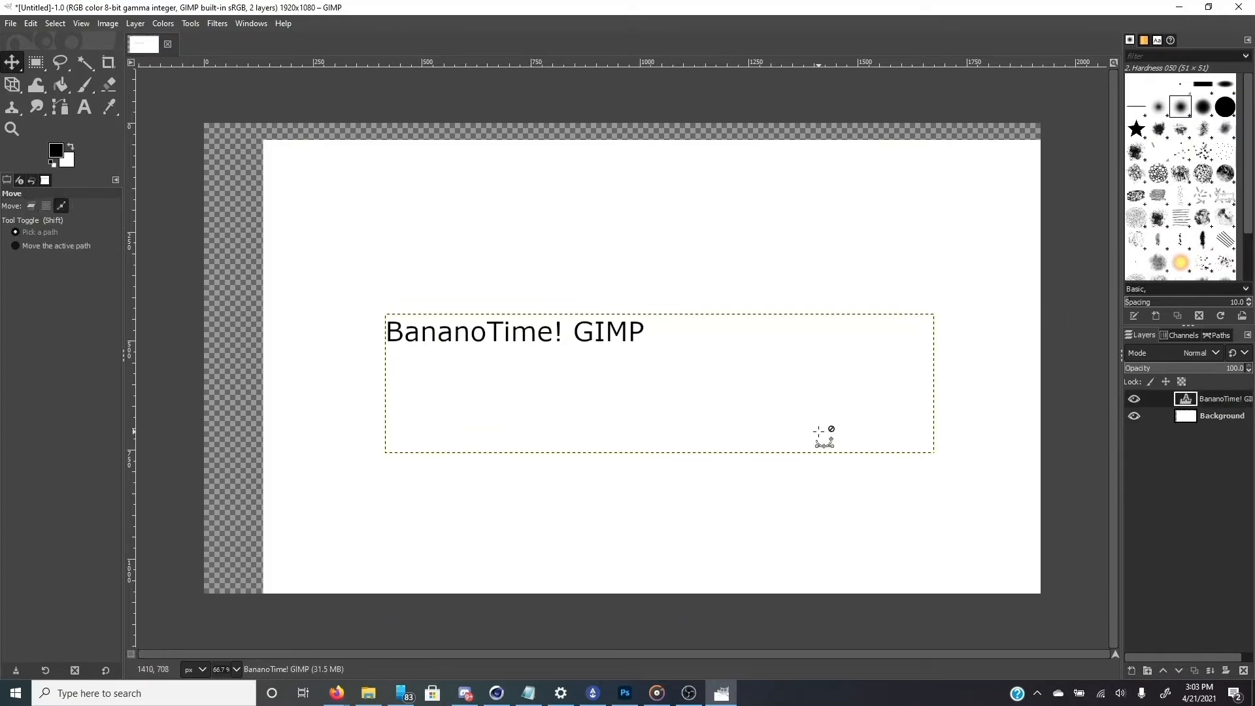
key(ctrl+z)
key(ctrl+z)
key(ctrl+z)
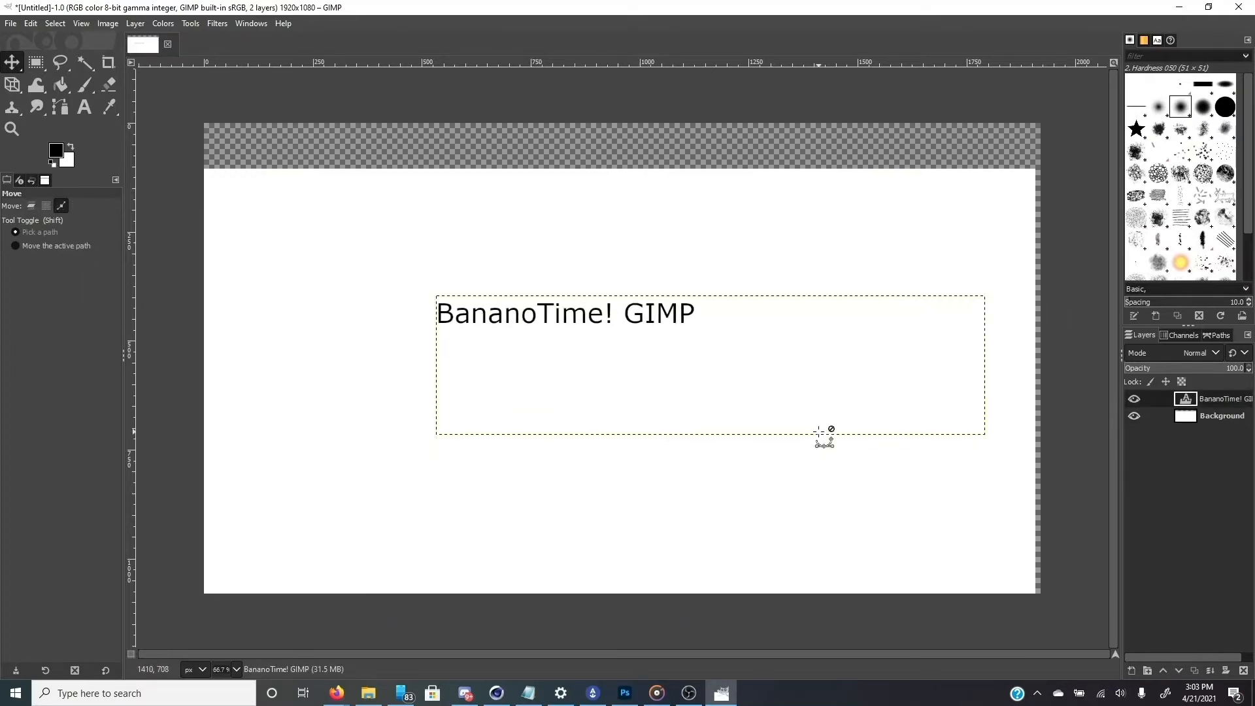
key(ctrl+z)
key(ctrl+z)
key(ctrl+z)
key(ctrl+z)
key(ctrl+z)
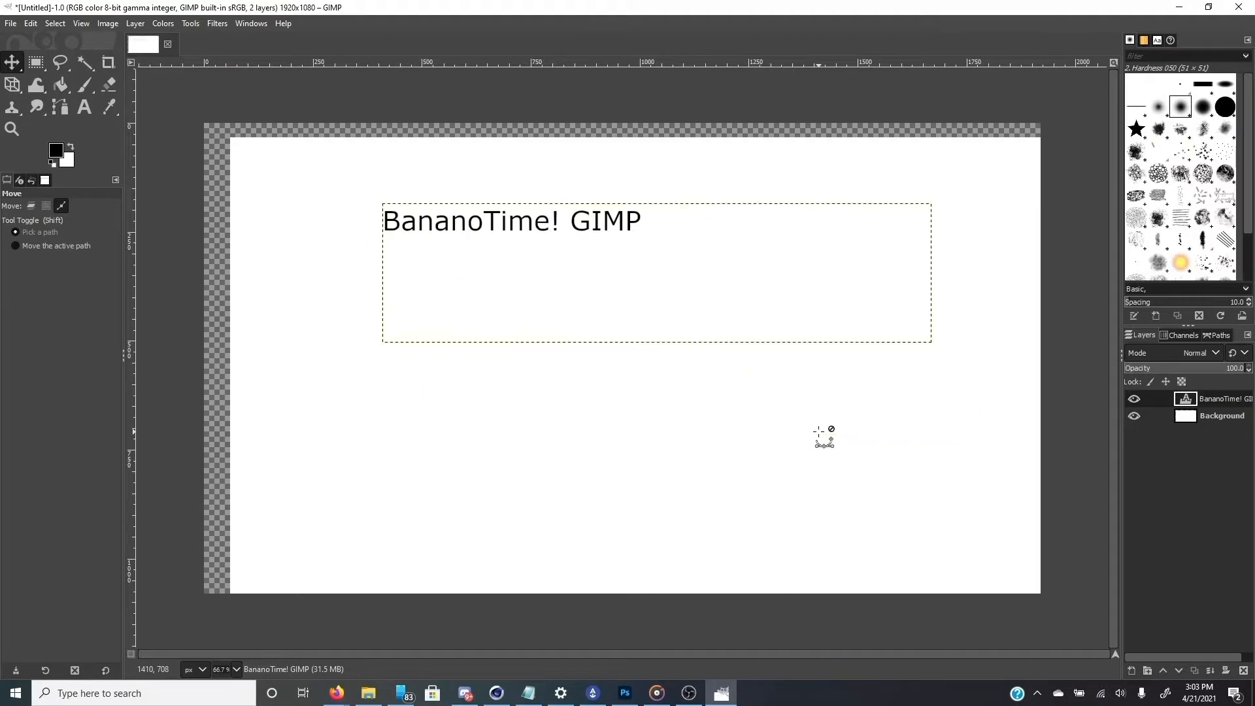
key(ctrl+z)
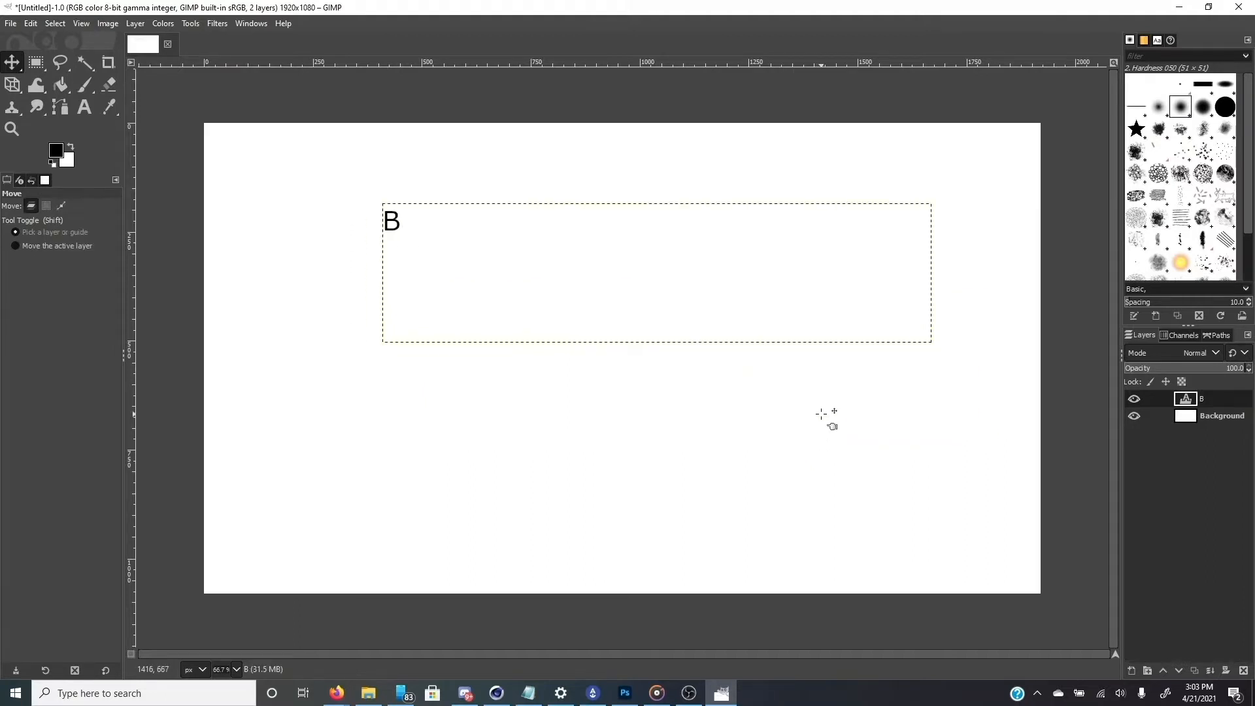
Redo the full "BananoTime! GIMP" text, and undo and redo the creation of the text layer.
key(ctrl+y)
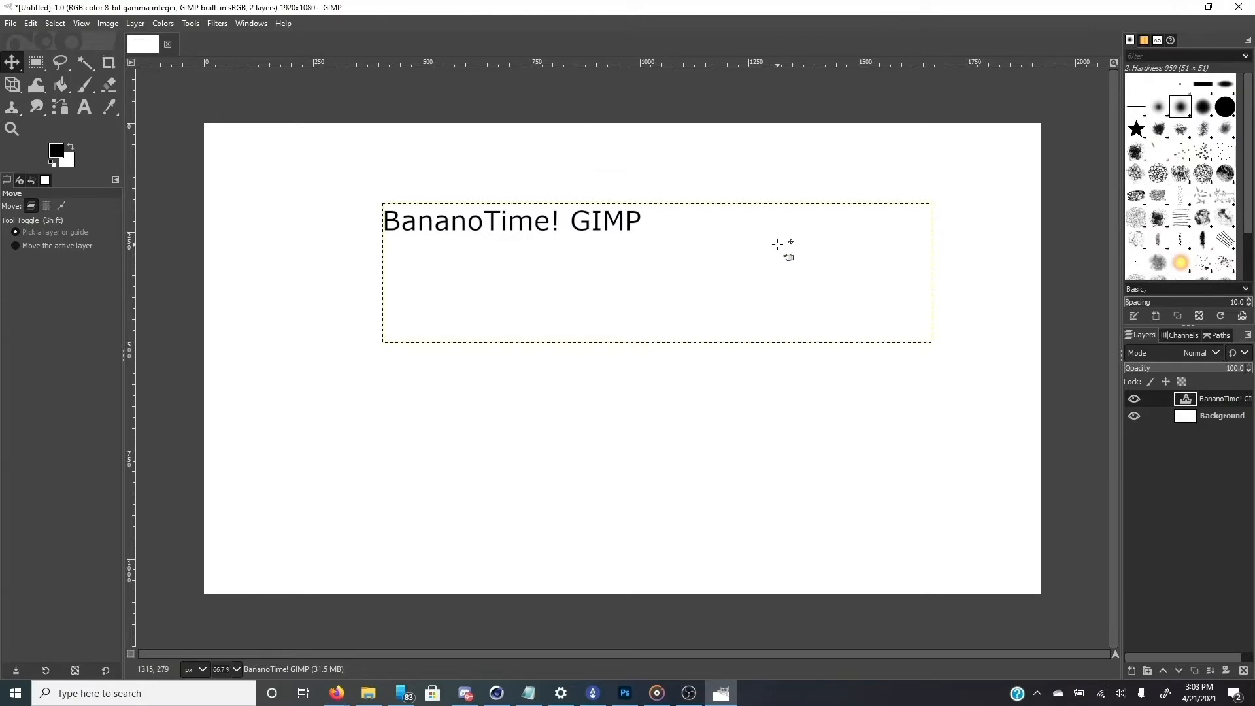
key(ctrl+z)
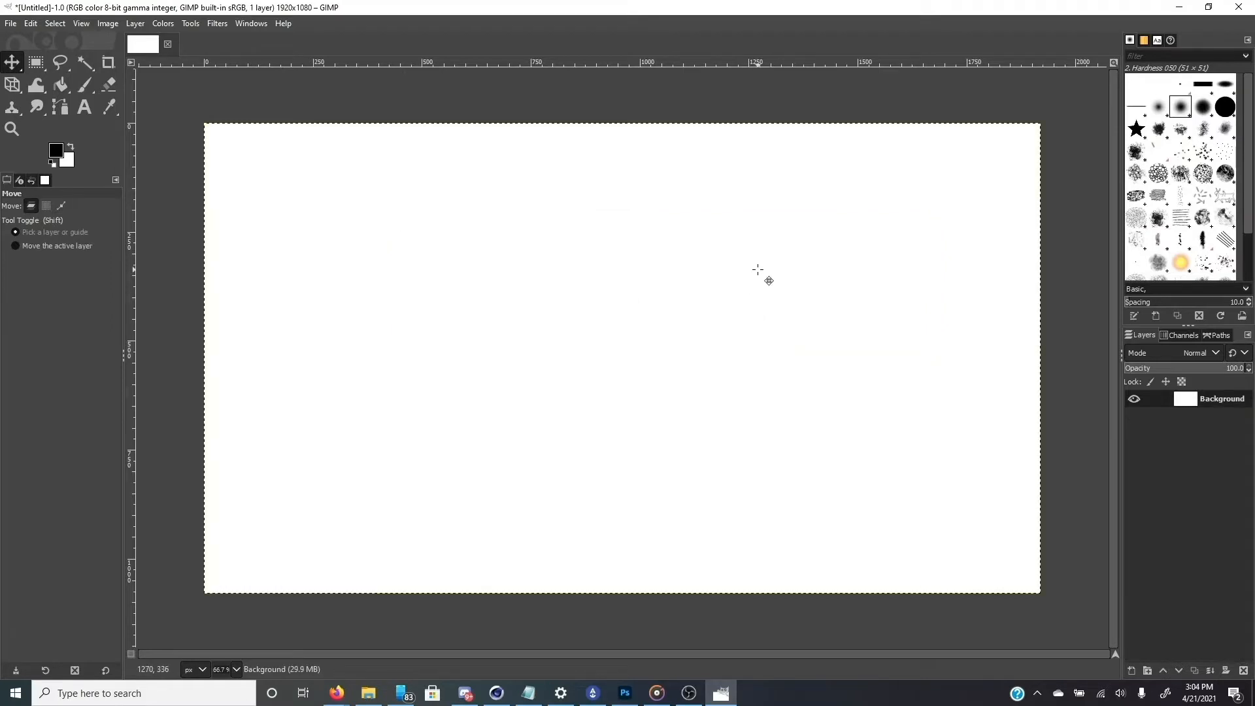
key(ctrl+y)
key(ctrl+y)
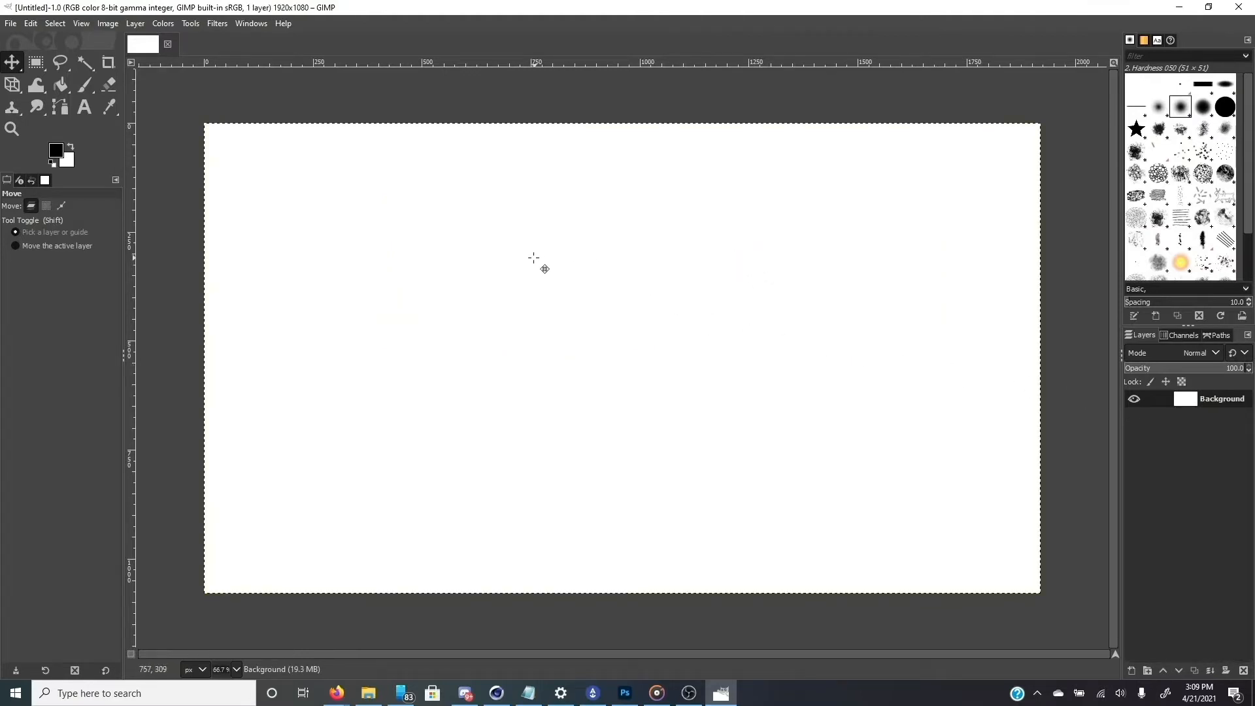
Look up the background fill command and set the background color to golden yellow, HTML notation ffbd00.
right_click(319, 208)
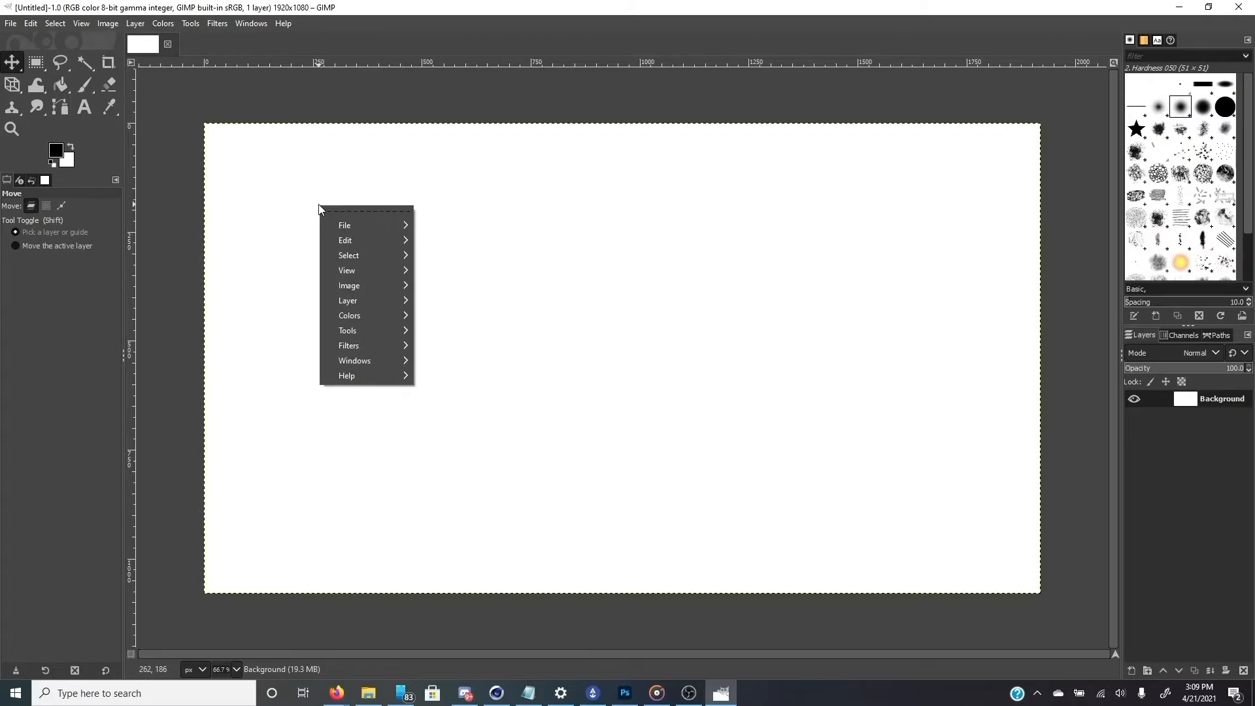
mouse_move(390, 247)
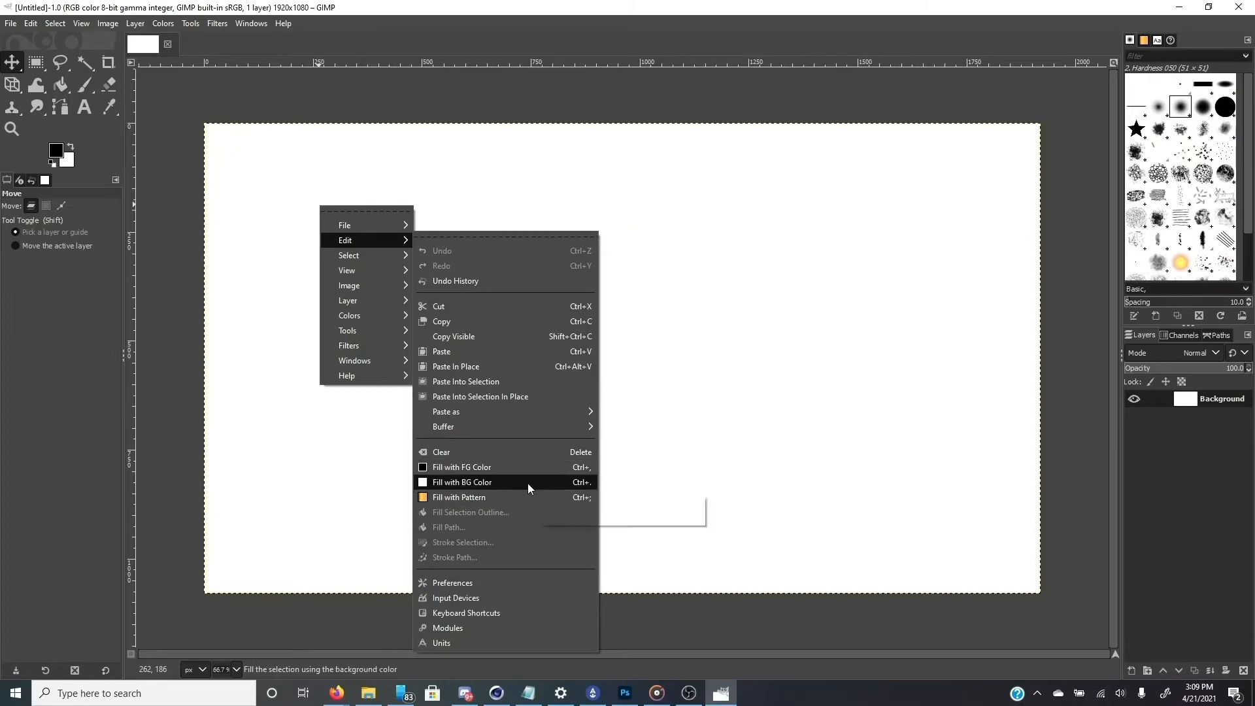
click(72, 162)
click(68, 163)
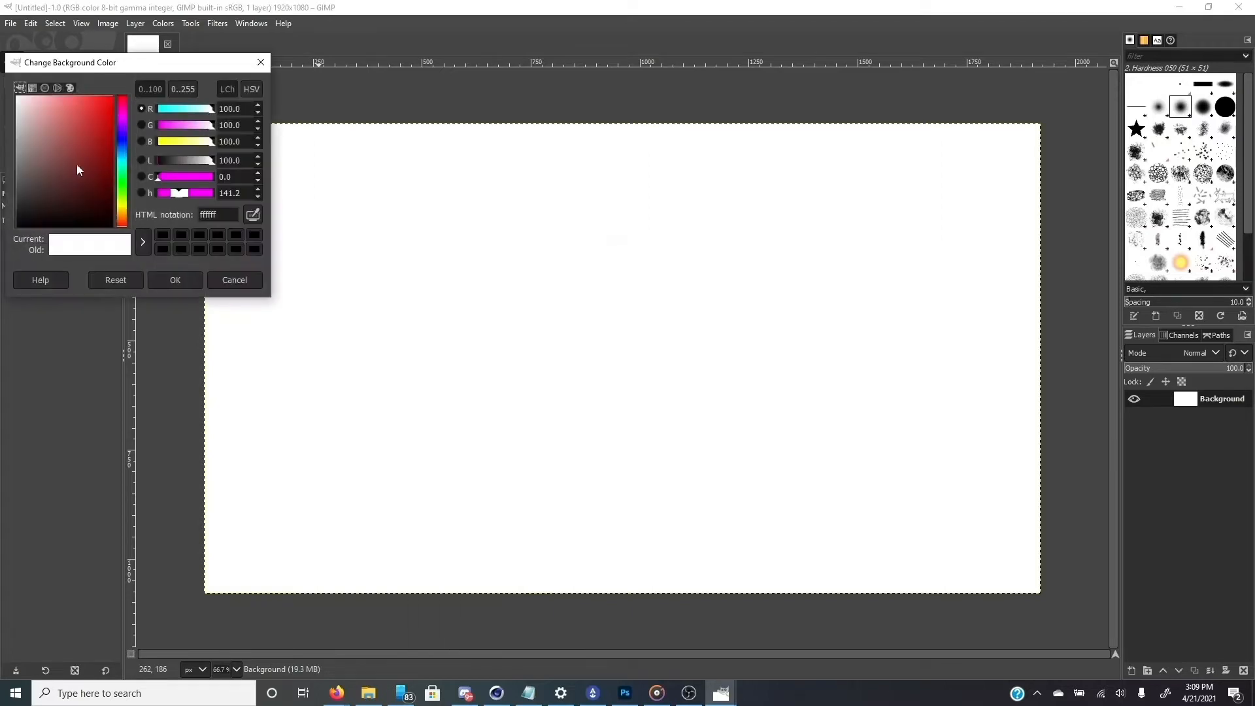
click(126, 210)
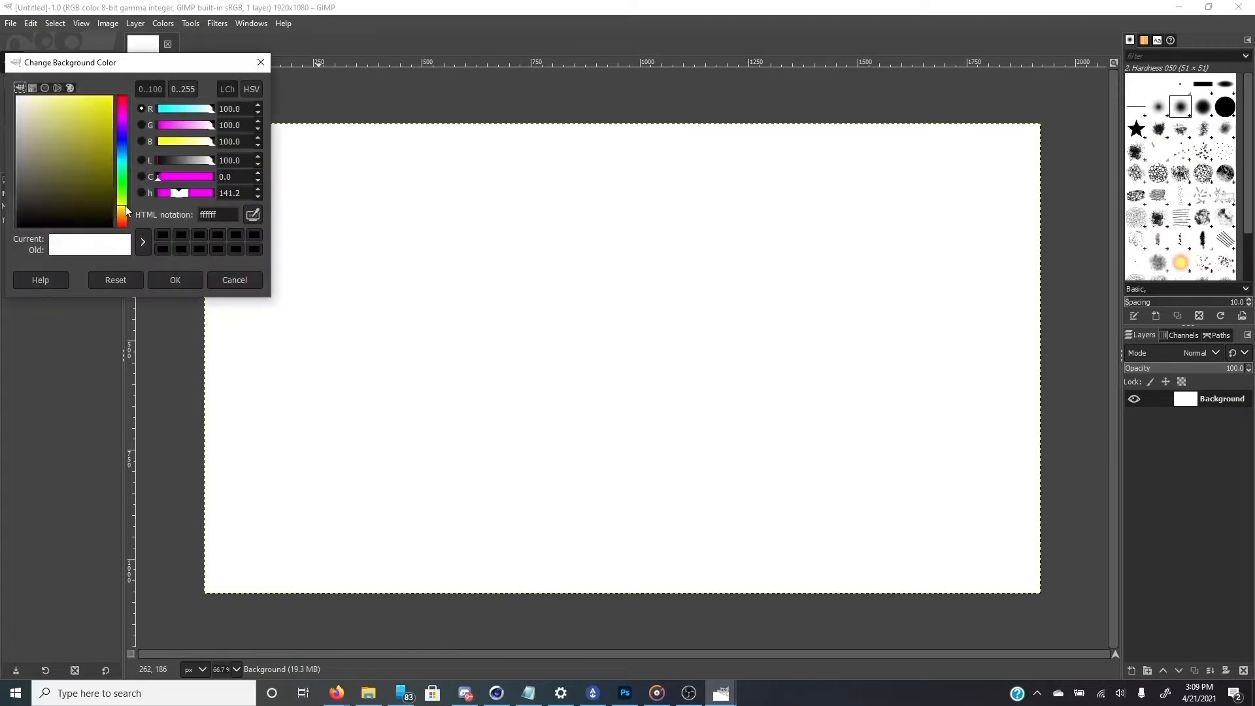
drag(83, 155, 131, 92)
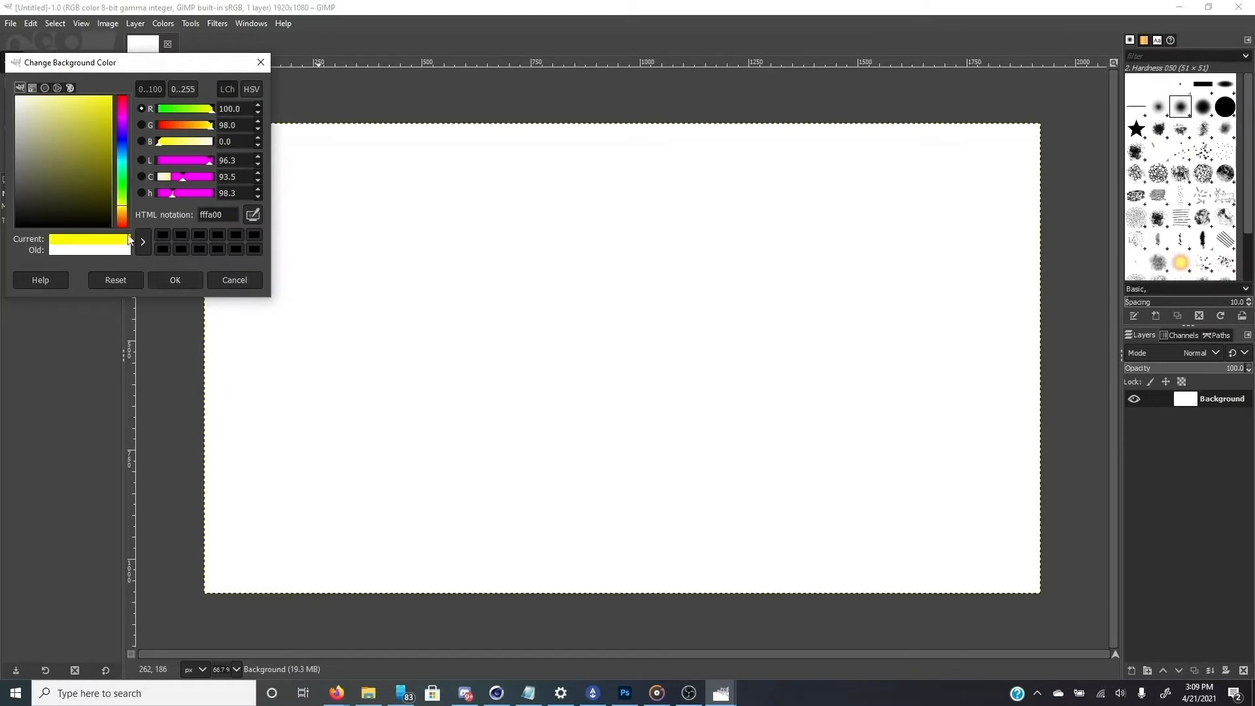
drag(123, 210, 123, 210)
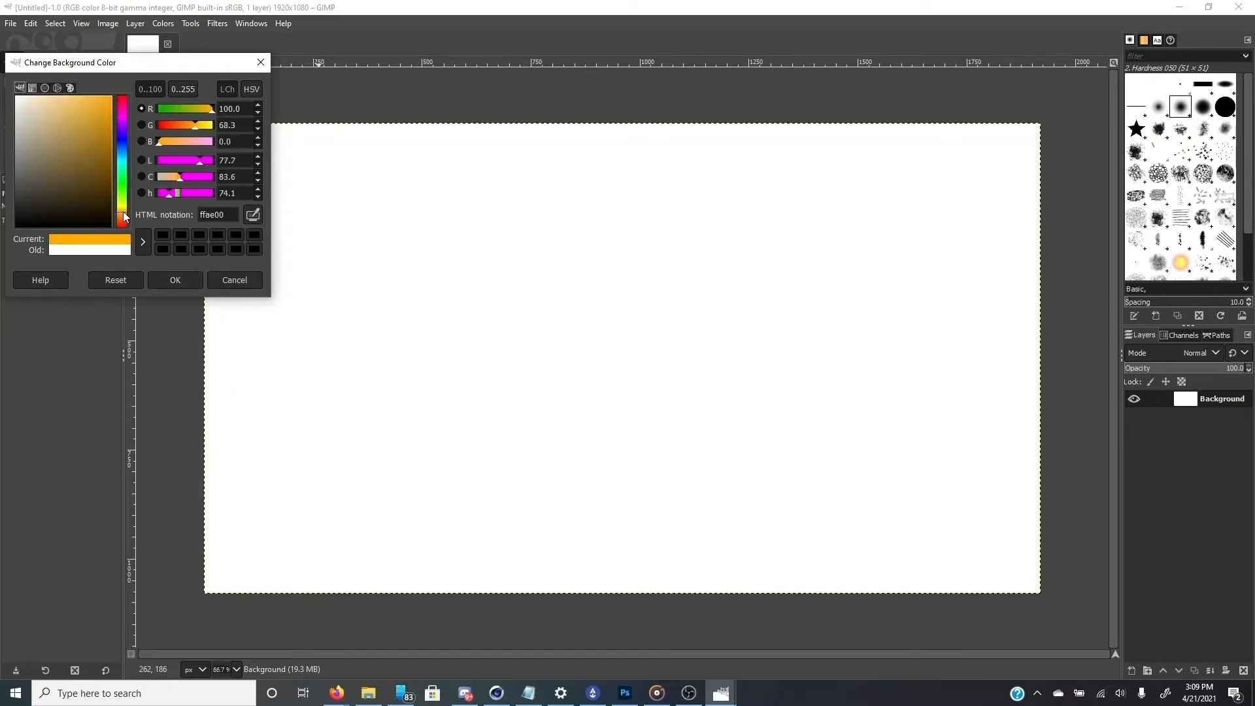
drag(99, 109, 127, 89)
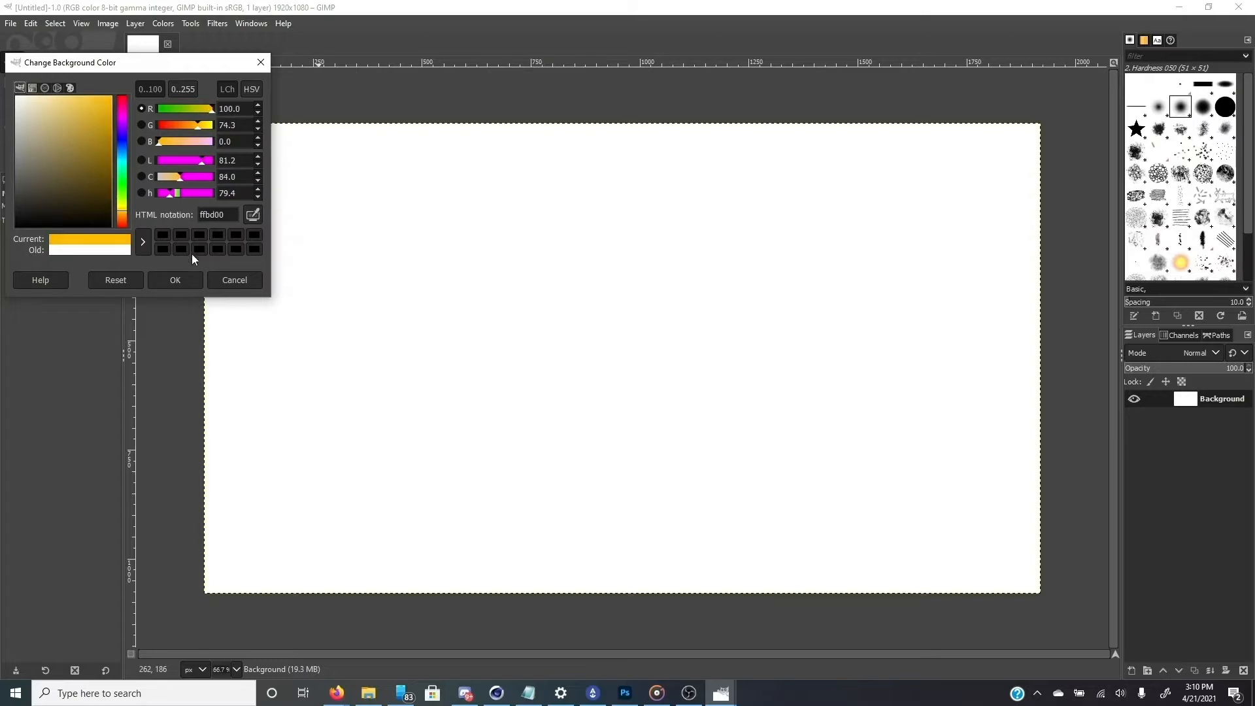
click(189, 280)
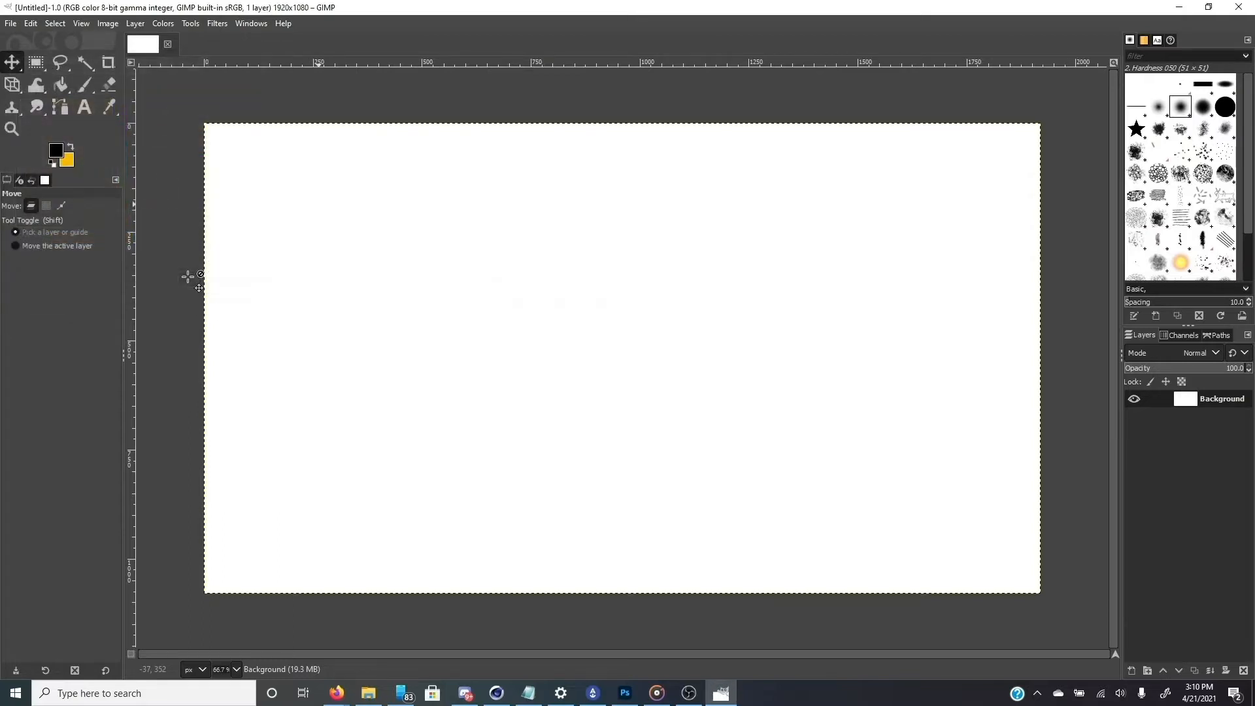
Fill the white Background layer with the background color.
right_click(425, 245)
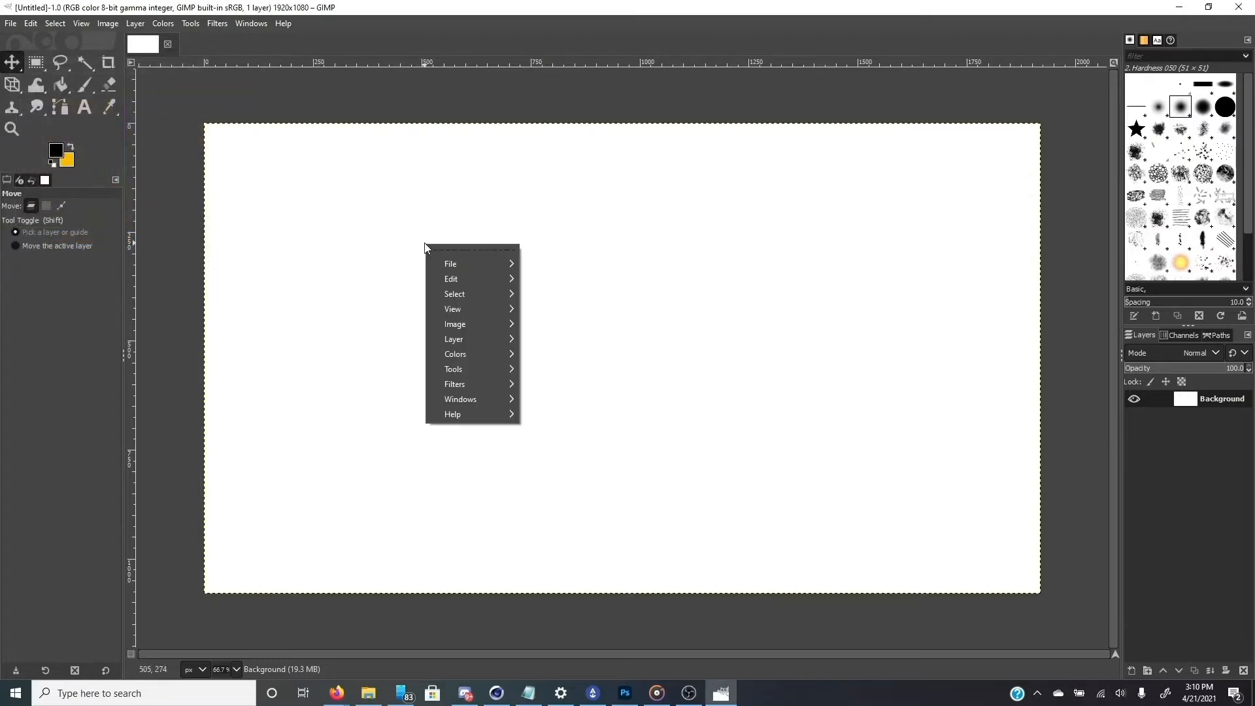
mouse_move(452, 277)
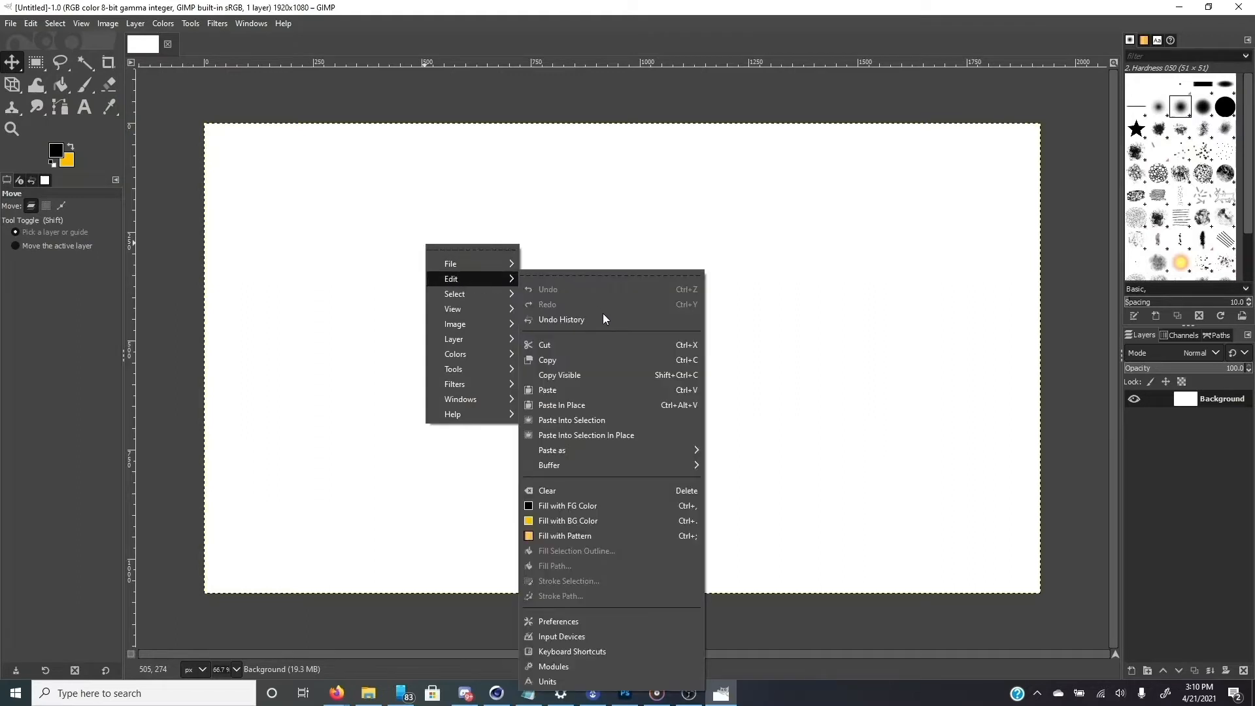
click(594, 523)
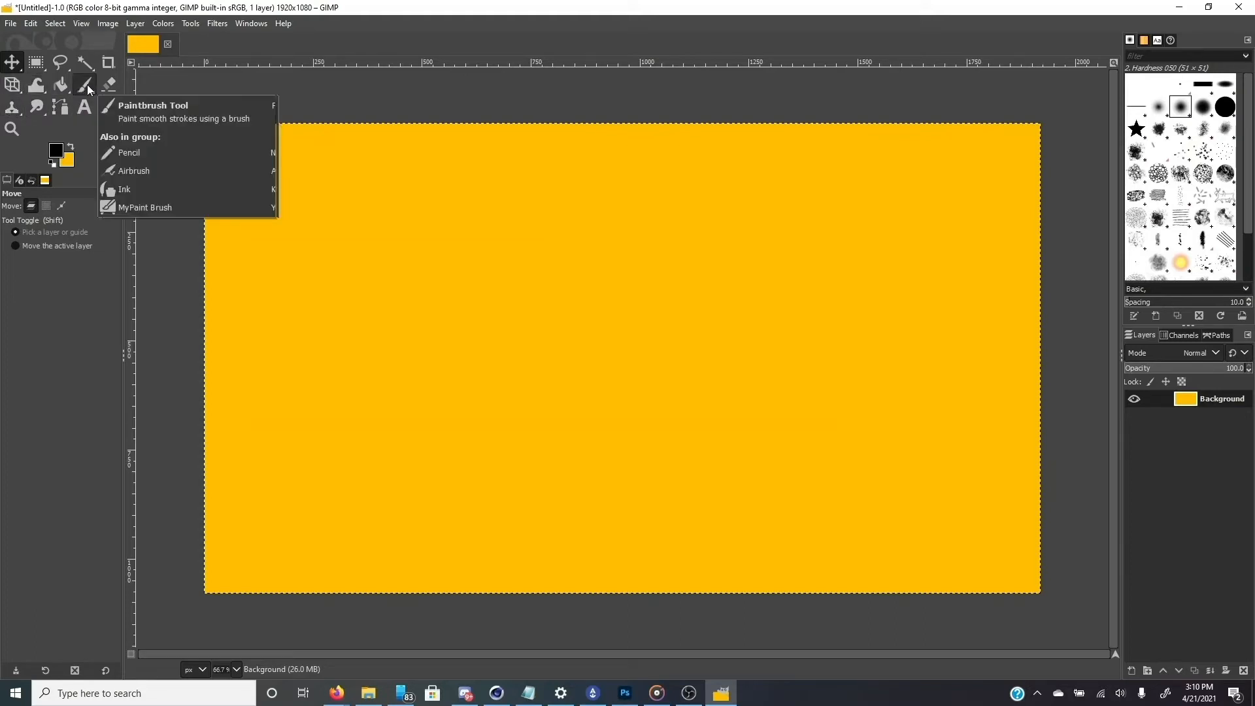
Add the text "BananoTime! Gimp intro" with the Text tool in the upper middle of the canvas.
click(89, 108)
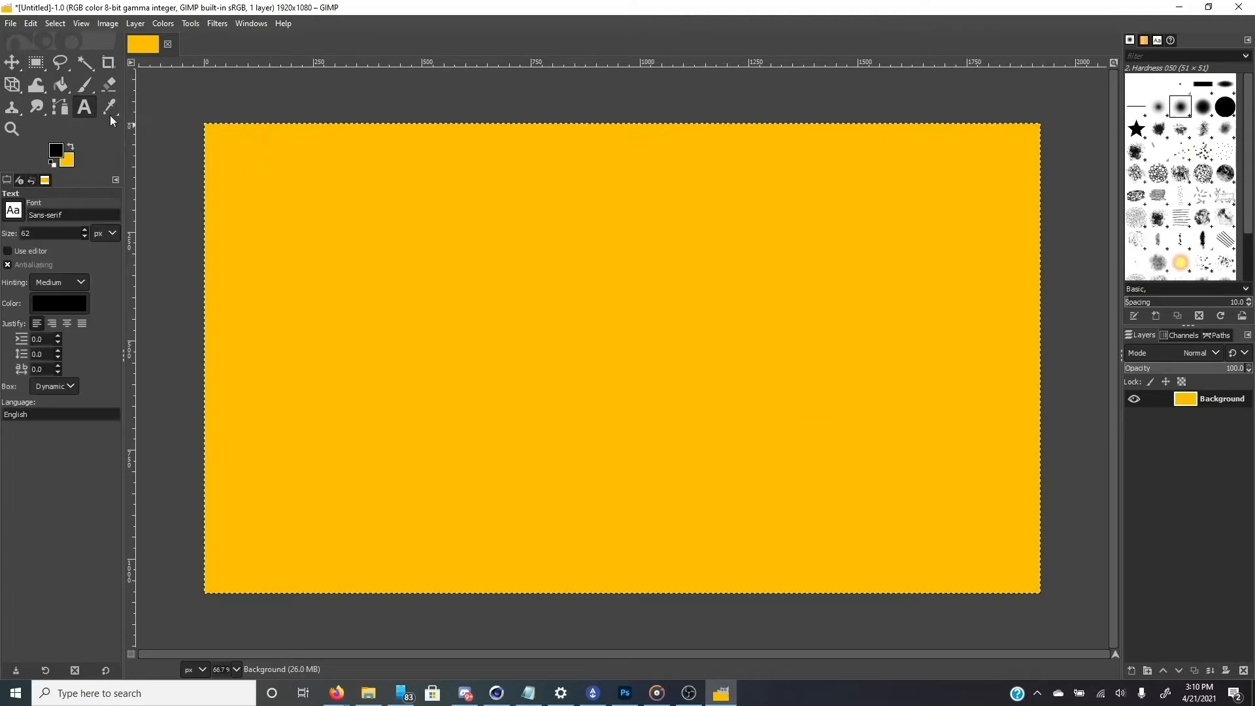
click(457, 235)
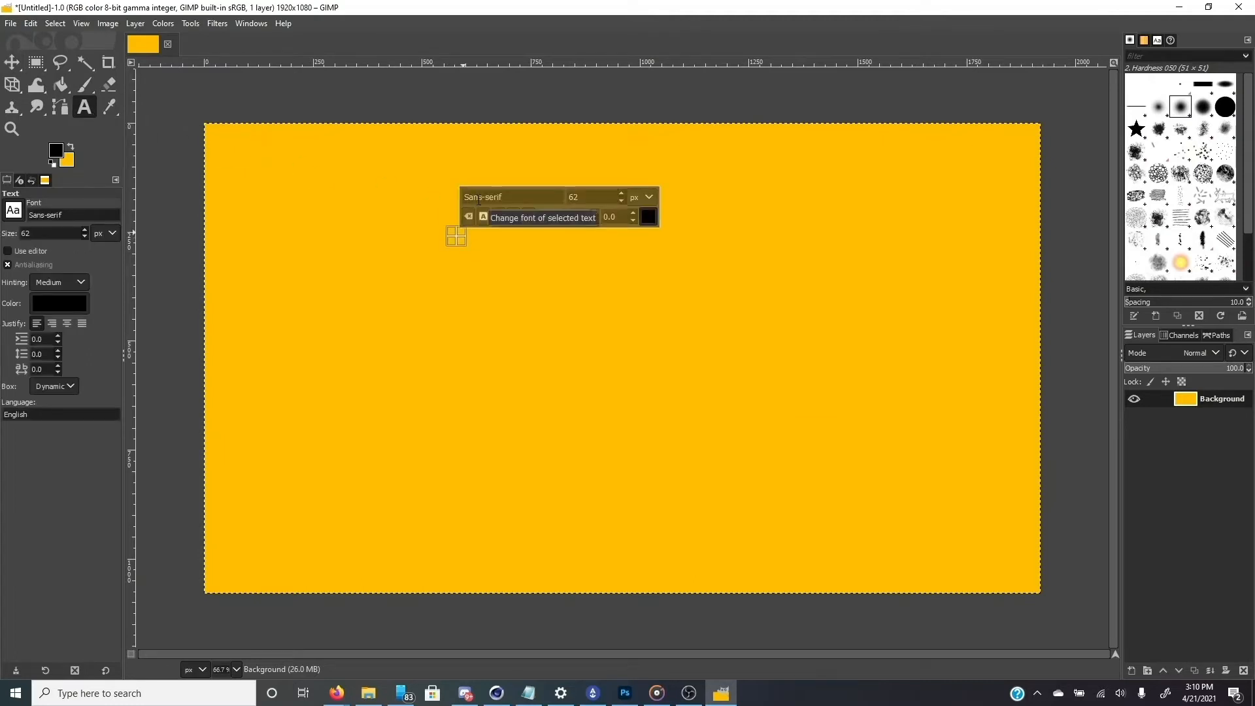
text(Ba)
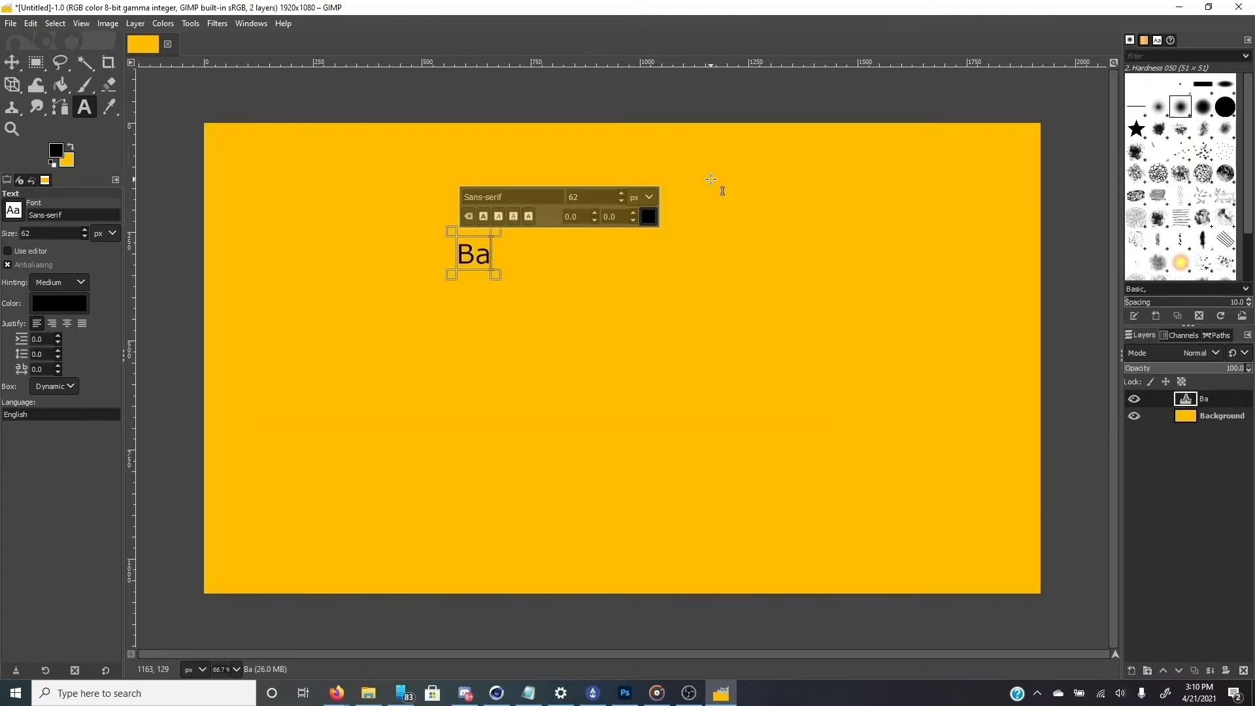
text(nanoTime!)
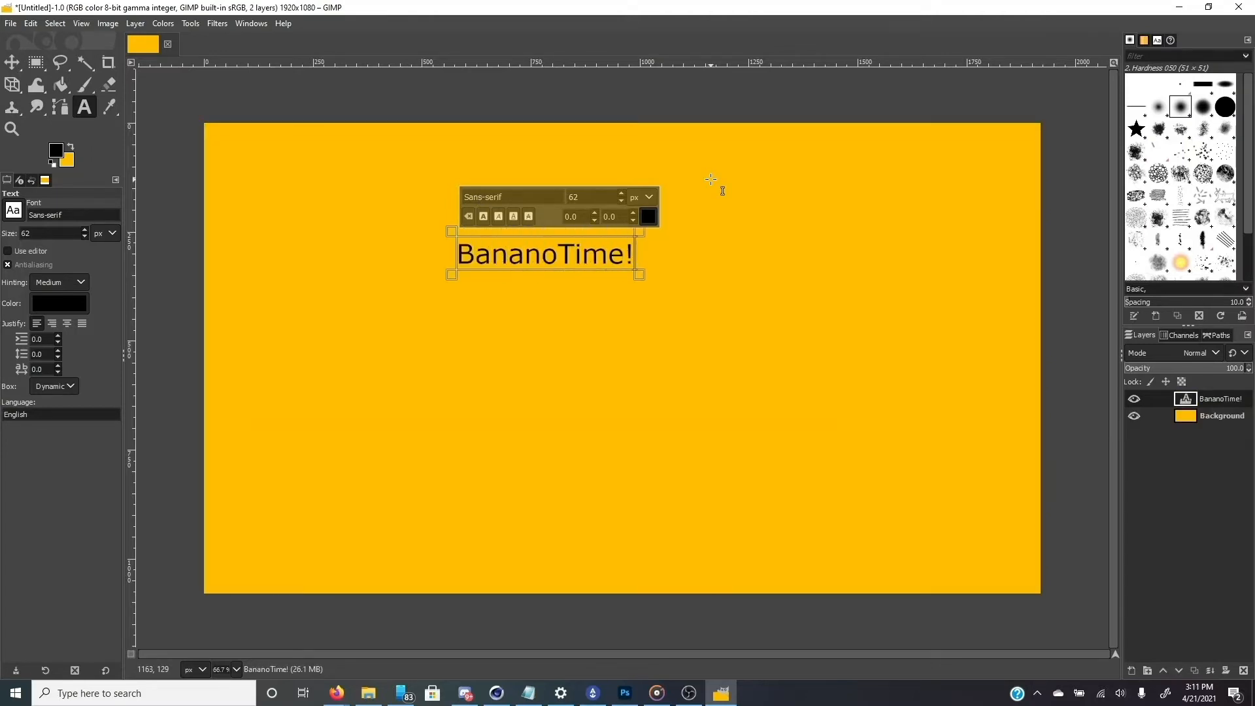
text( Gimp)
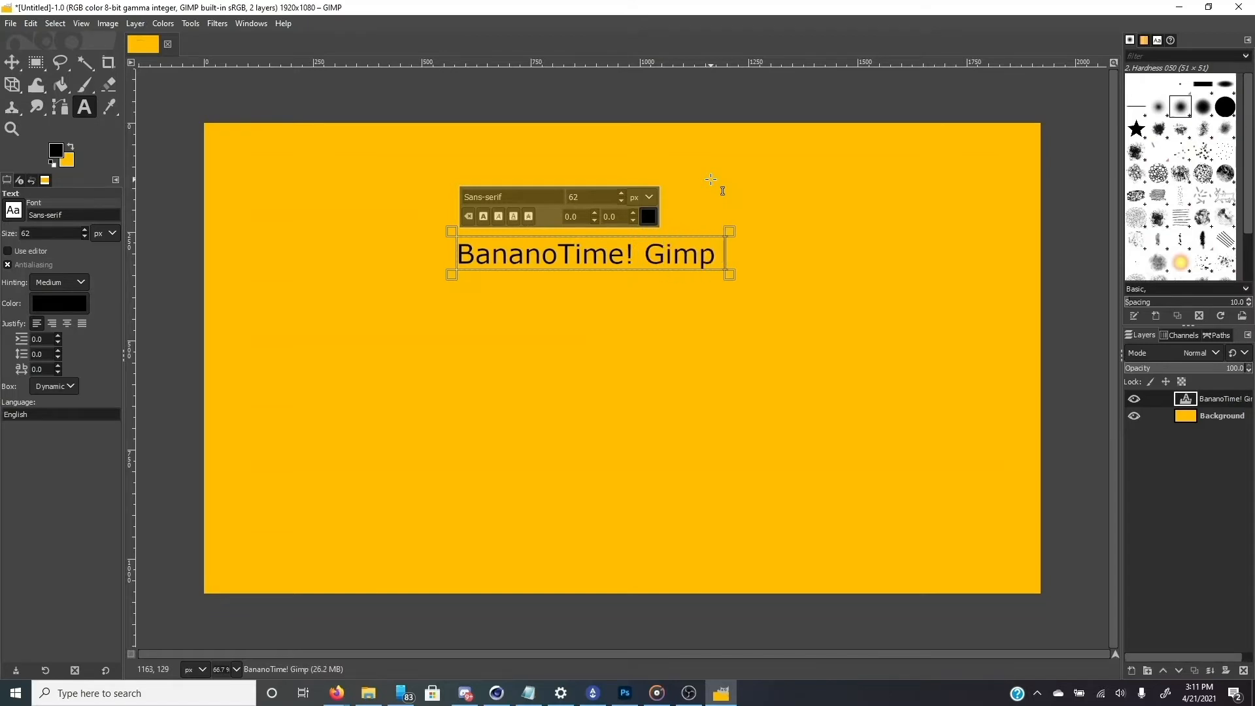
text( intro)
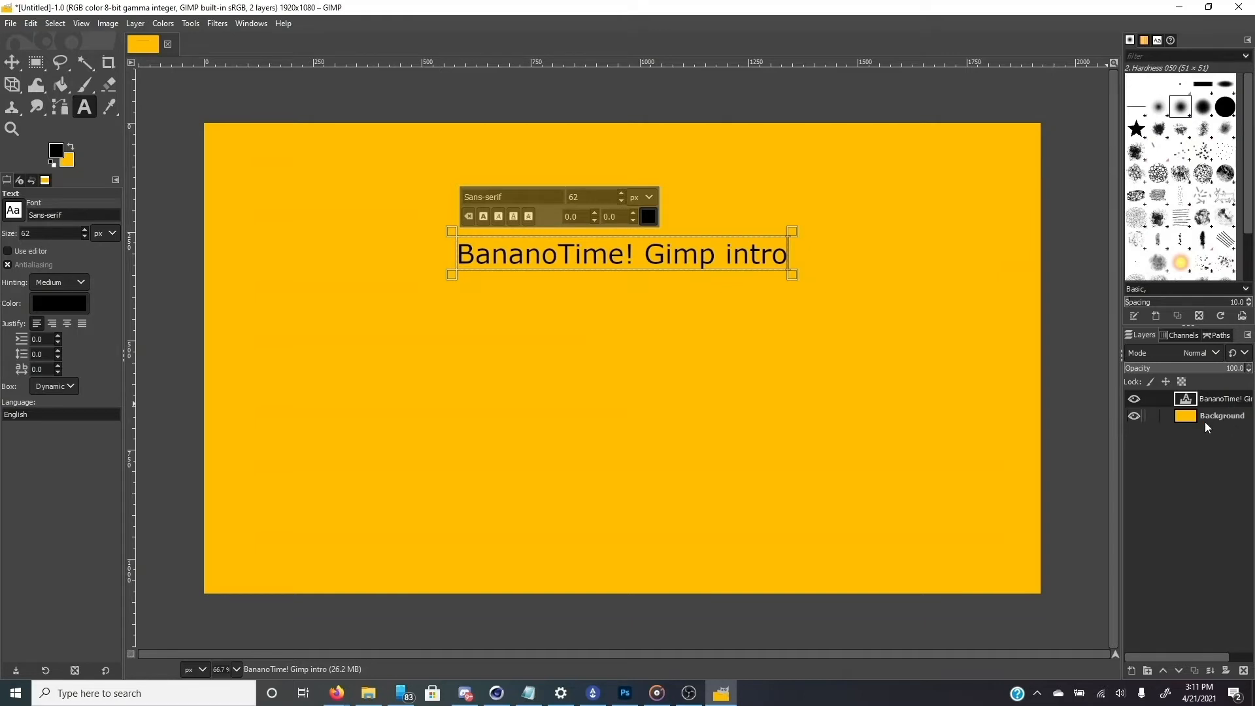
text(e)
key(BackSpace)
Move the text layer below the Background layer in the layer stack and back on top.
drag(1215, 399, 1212, 429)
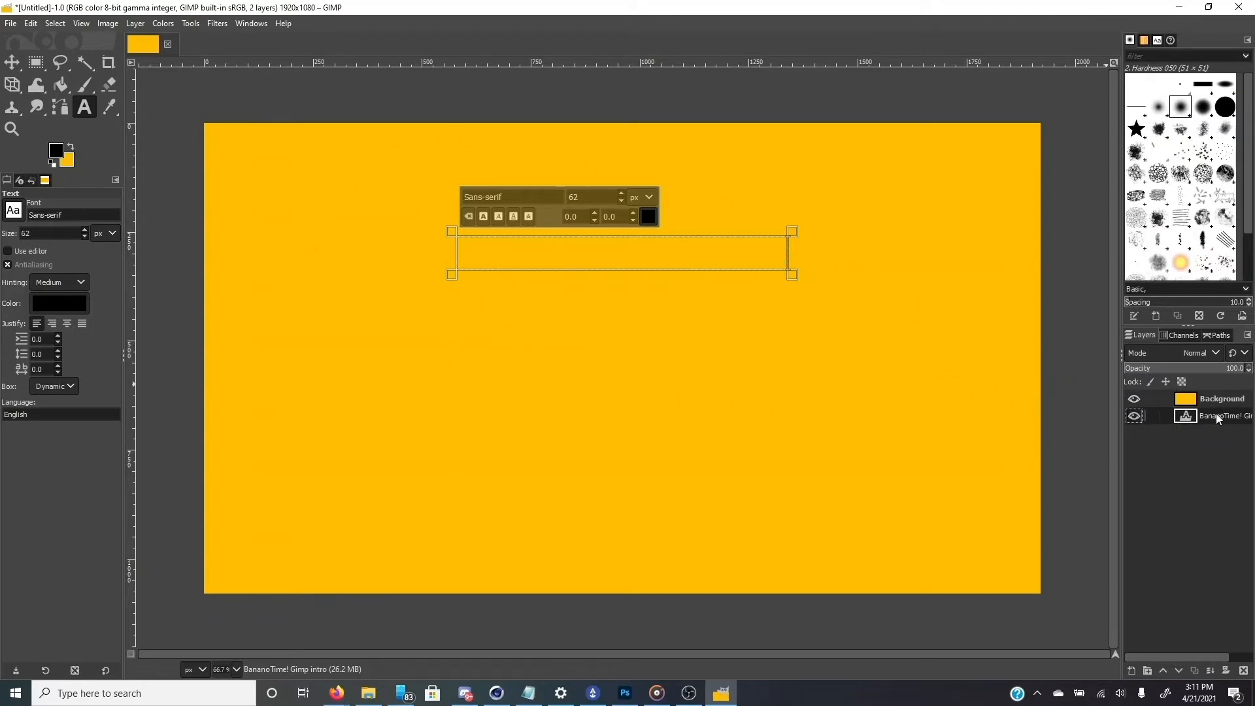
drag(1216, 415, 1208, 398)
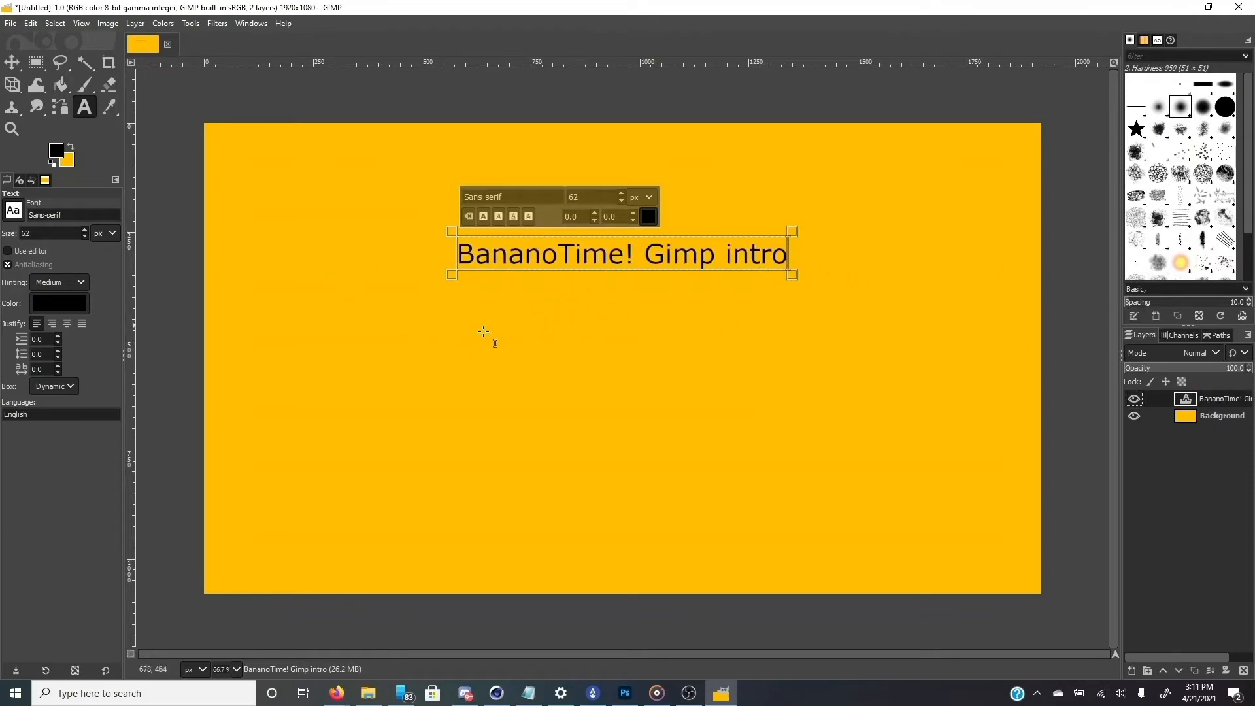
Draw a large text box below the title and enter "So y0u can type in this one and it will fir inside the".
click(465, 385)
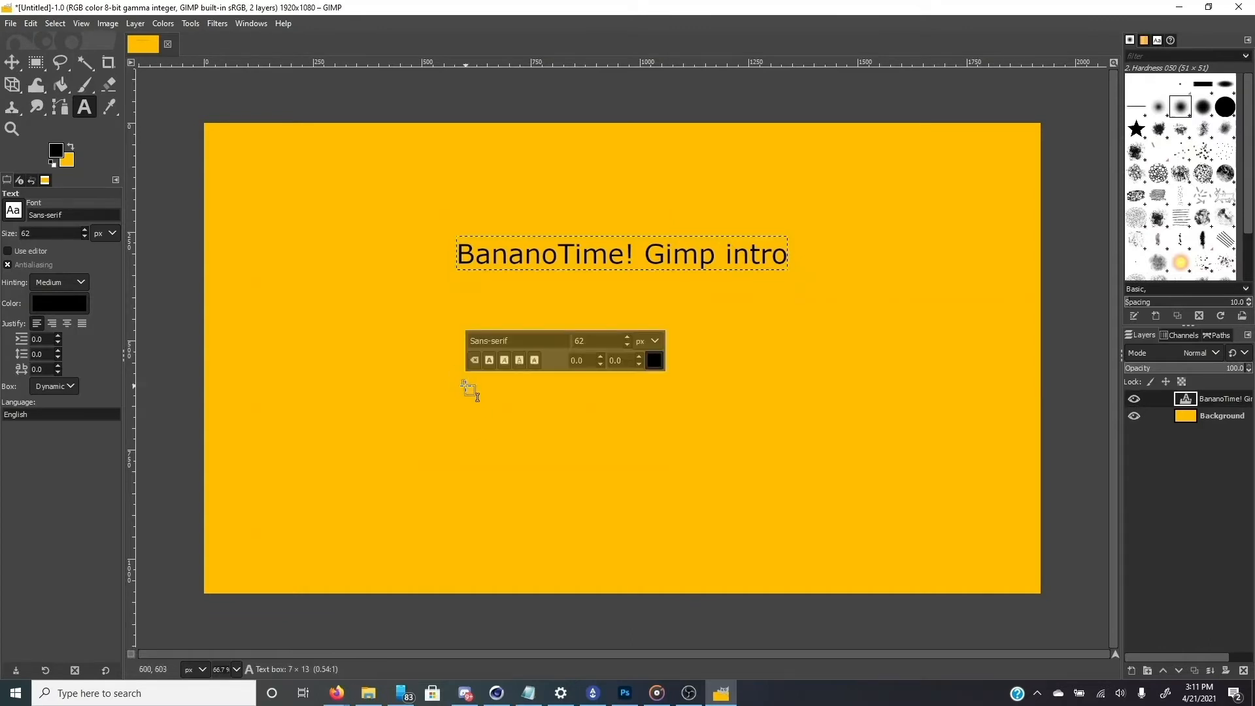
drag(465, 385, 842, 557)
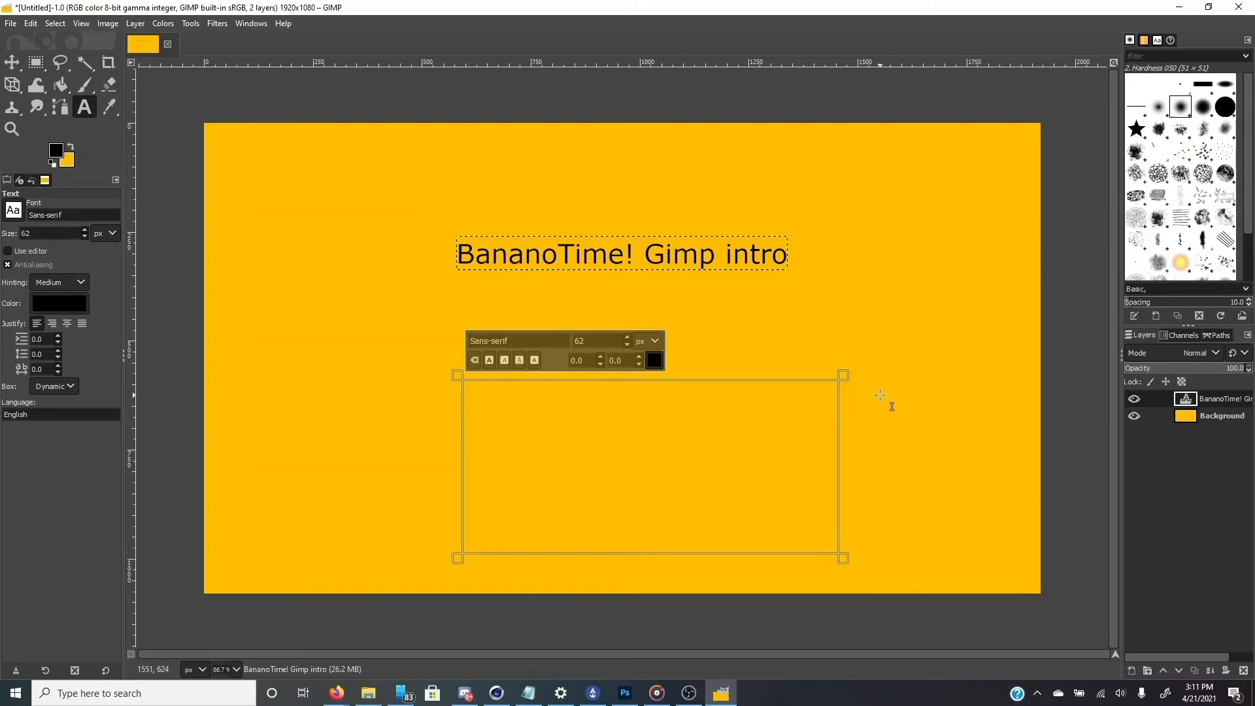
text(So y0)
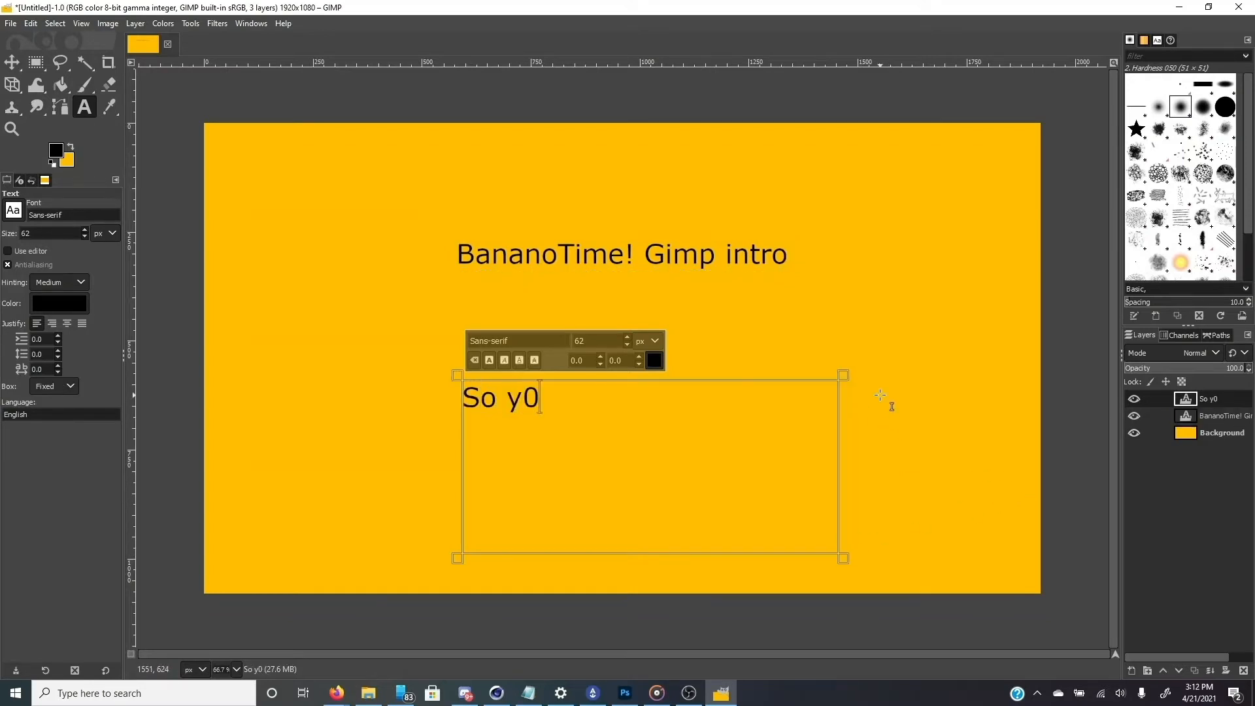
text(u can )
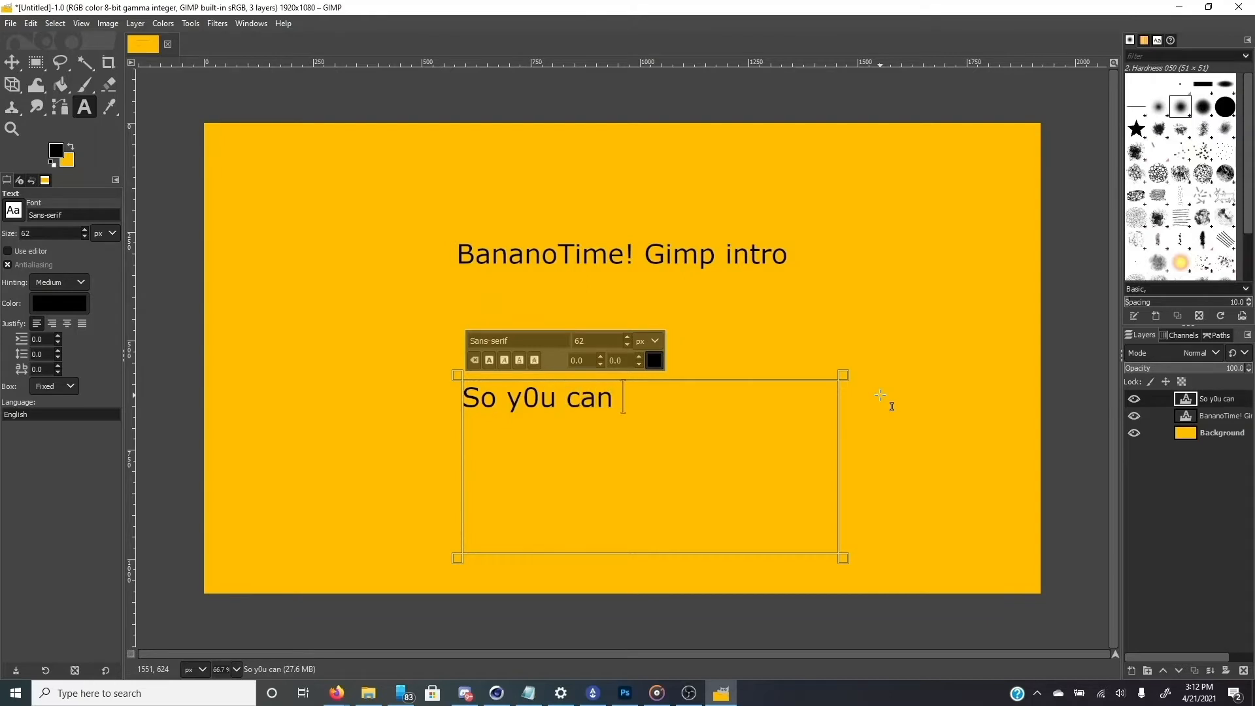
text(type in this )
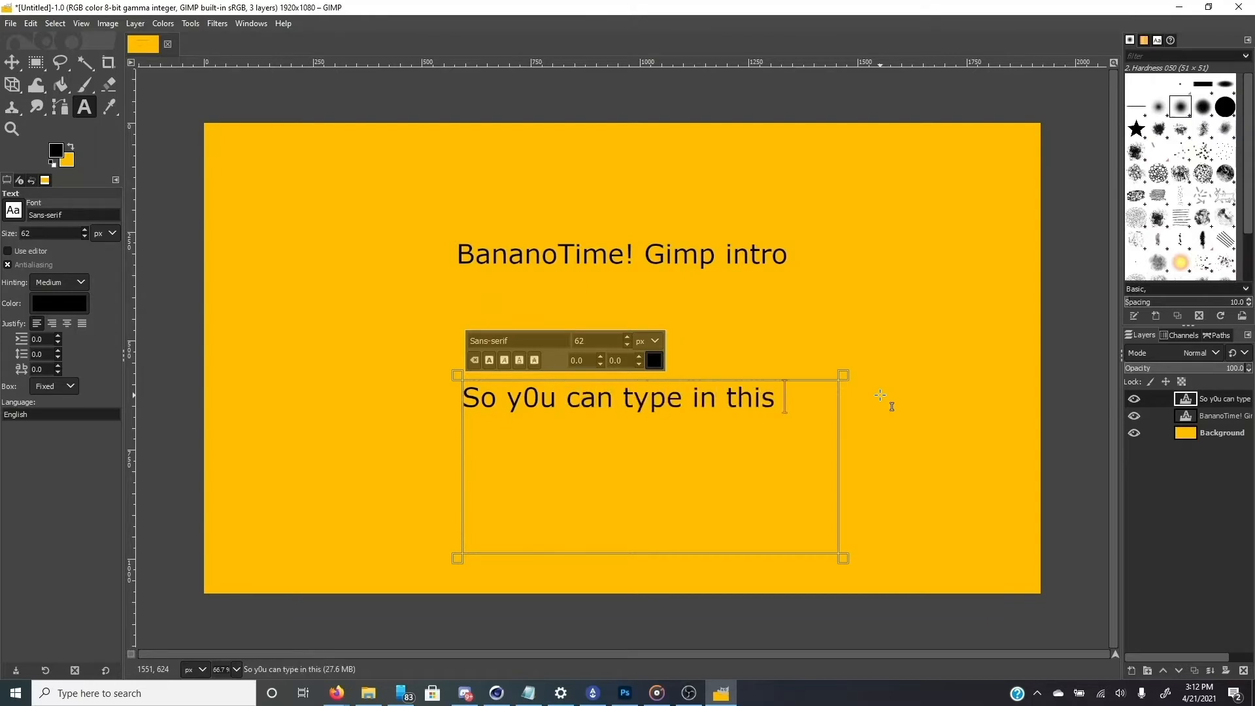
text(one and )
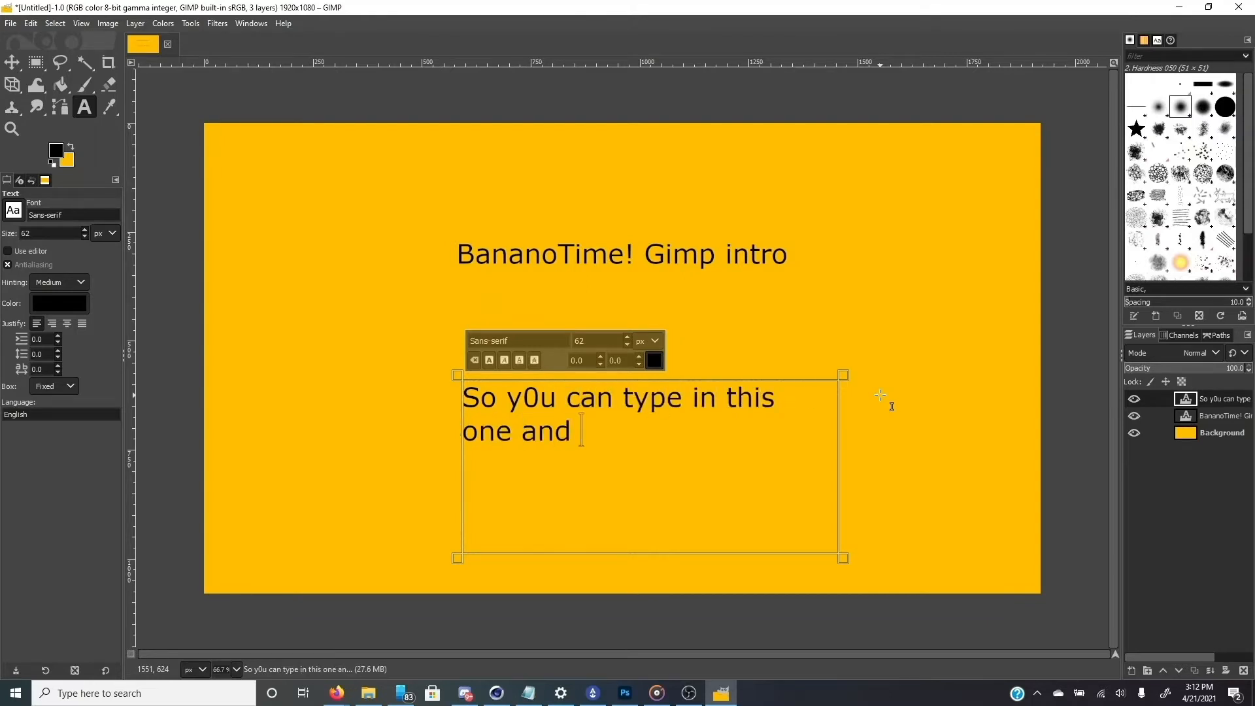
text(it will f)
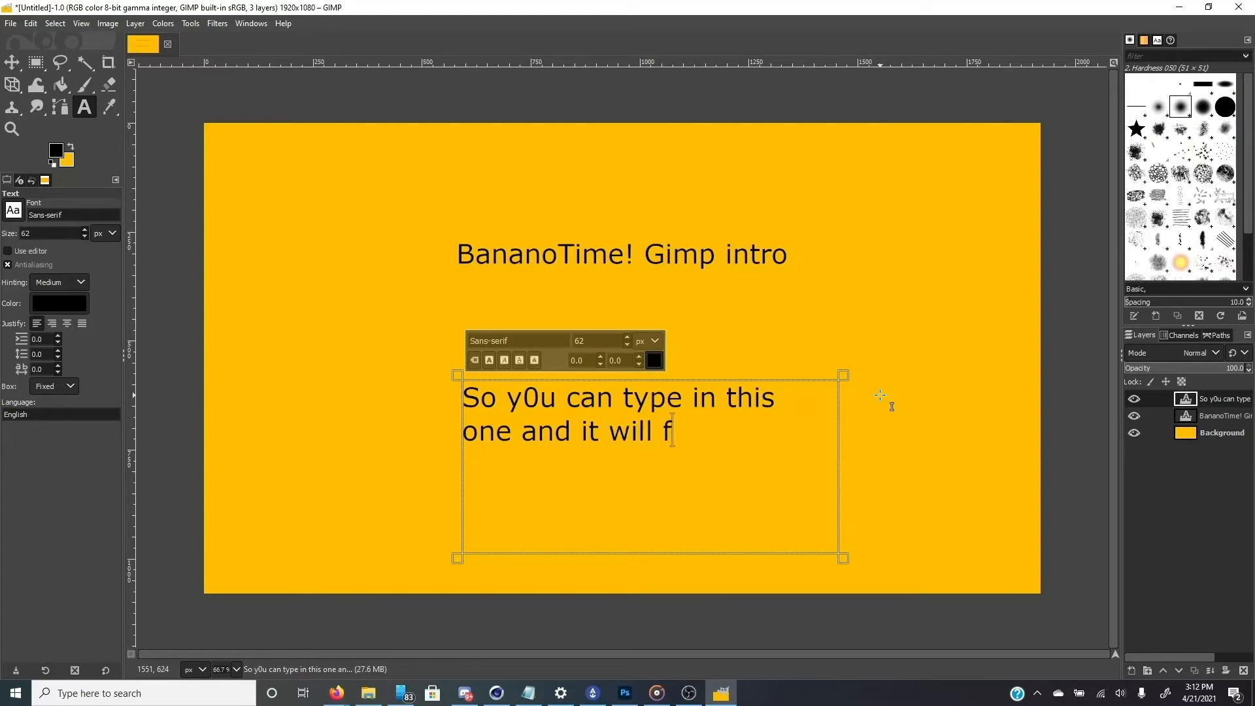
text(ir inside the)
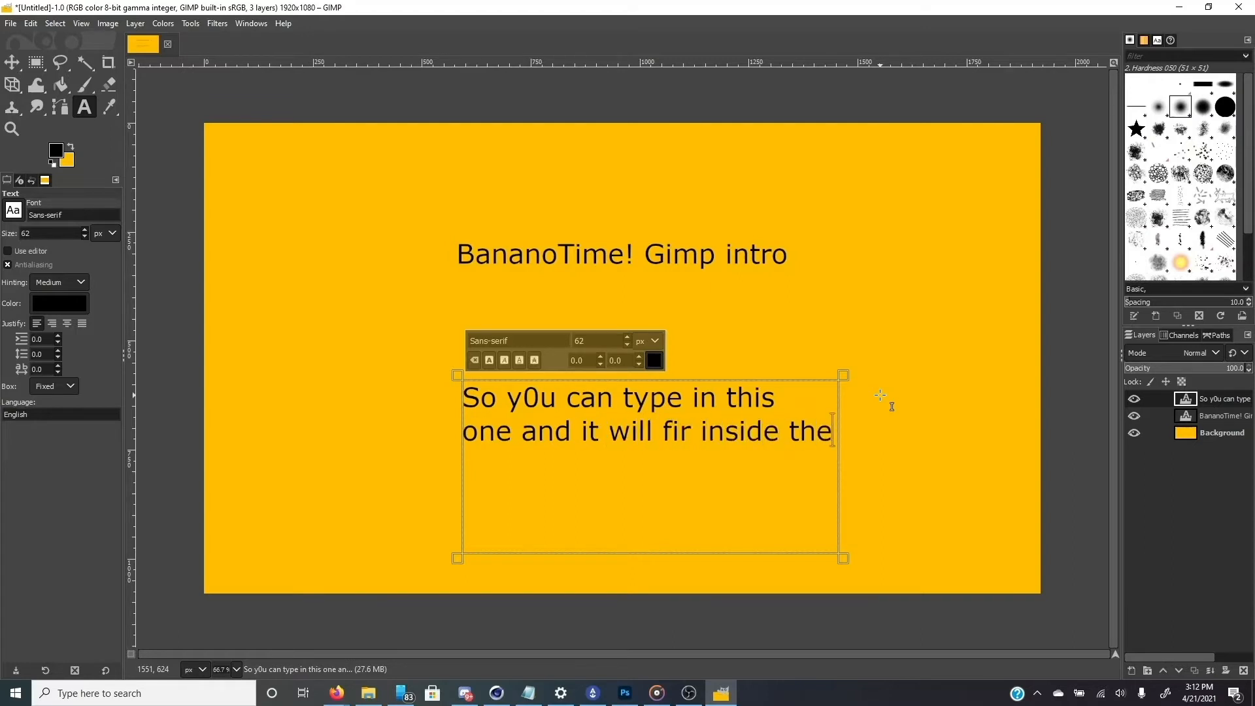
Delete the words "inside the" from the end of the second text.
key(BackSpace)
key(BackSpace)
key(BackSpace)
key(BackSpace)
key(BackSpace)
key(BackSpace)
key(BackSpace)
key(BackSpace)
key(BackSpace)
key(BackSpace)
key(BackSpace)
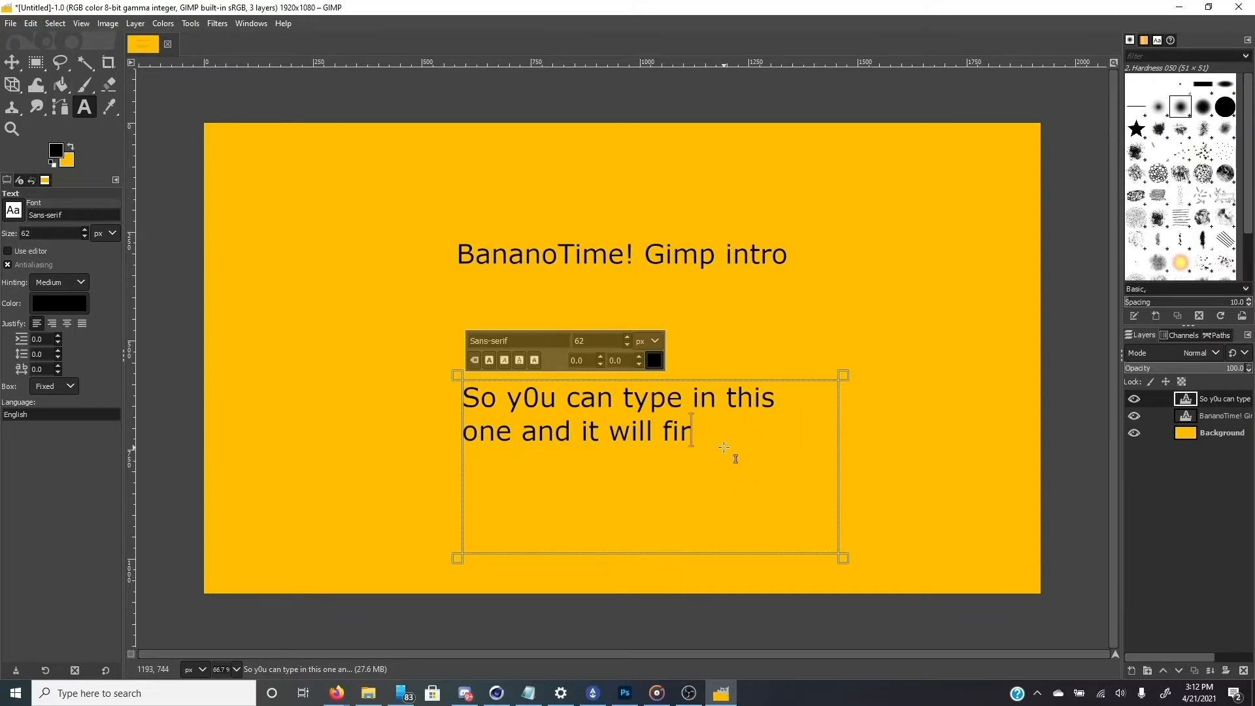
Change the second text's box to Dynamic and clear the contents of that text layer.
drag(715, 446, 908, 424)
click(1192, 410)
click(817, 380)
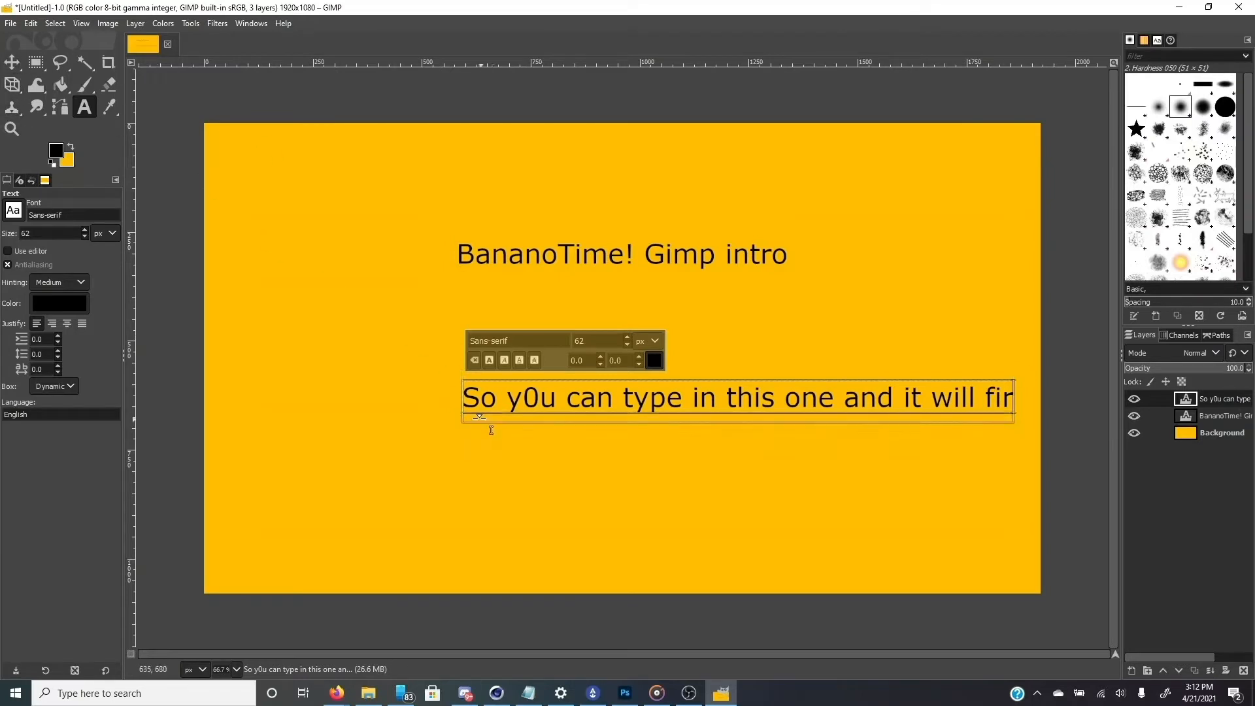
click(11, 63)
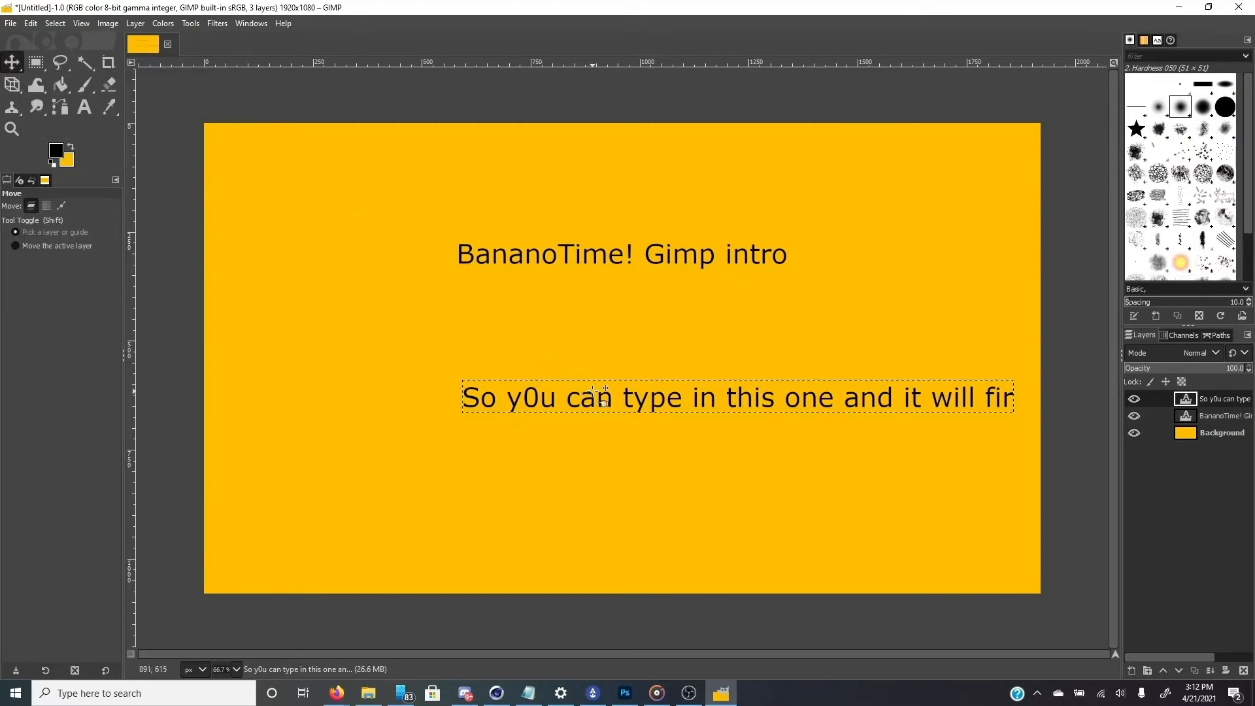
key(Delete)
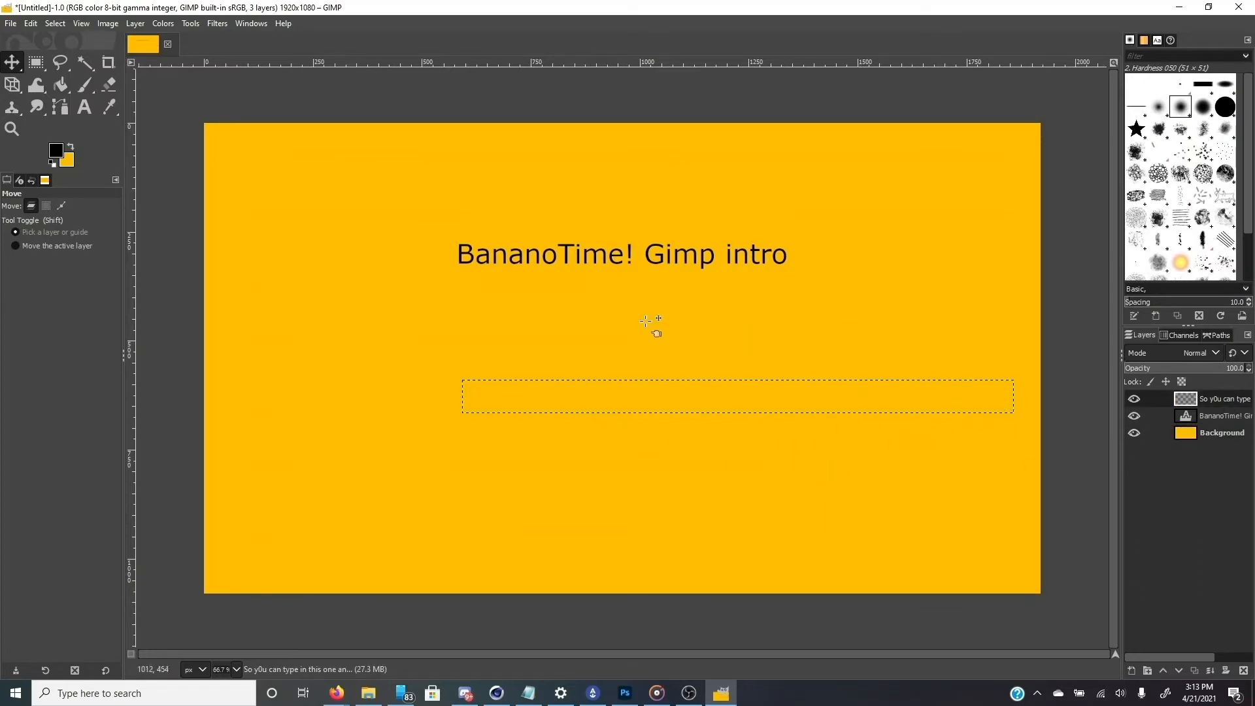
Try moving the Background layer on the canvas several times and undo the moves until it fills the canvas.
drag(610, 347, 511, 326)
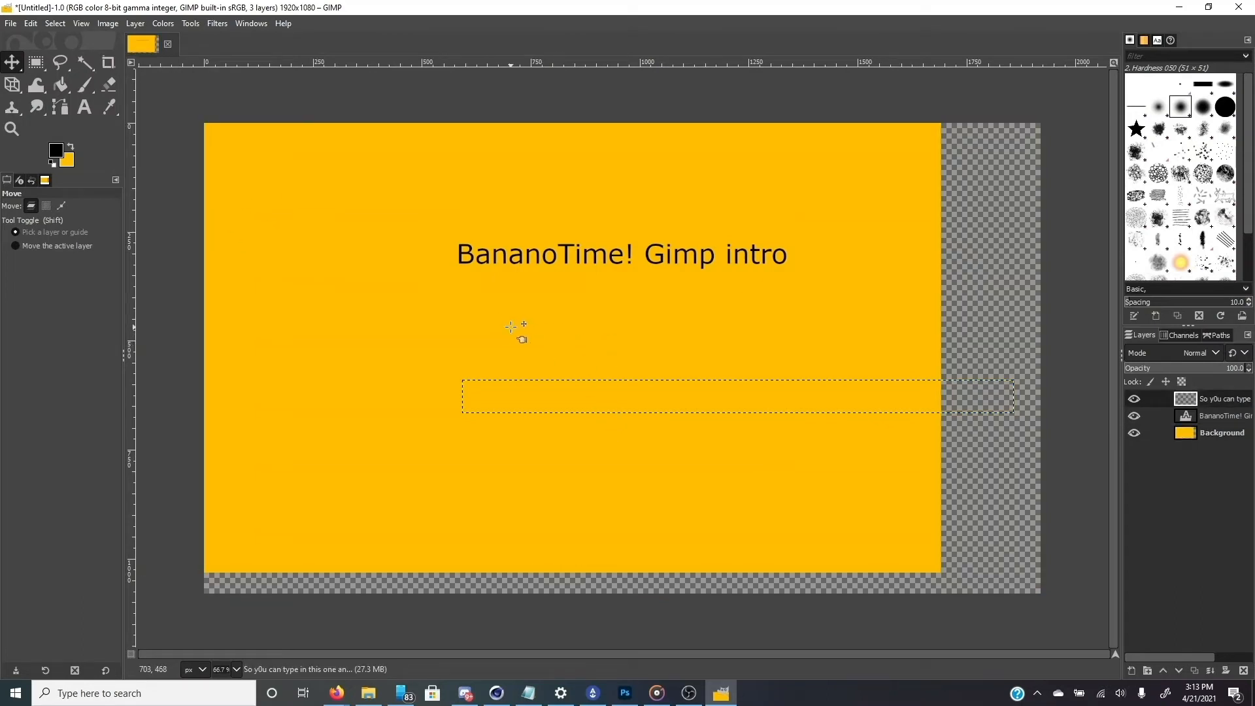
key(ctrl+z)
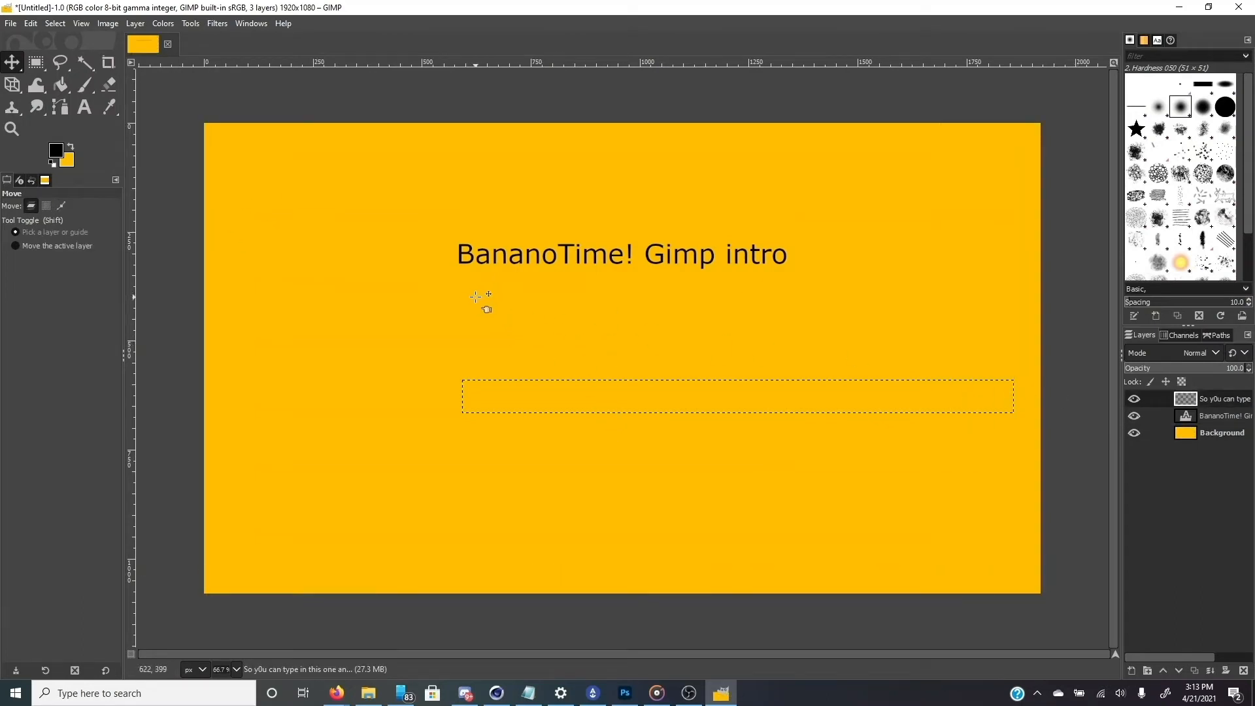
drag(385, 317, 495, 319)
drag(630, 333, 448, 420)
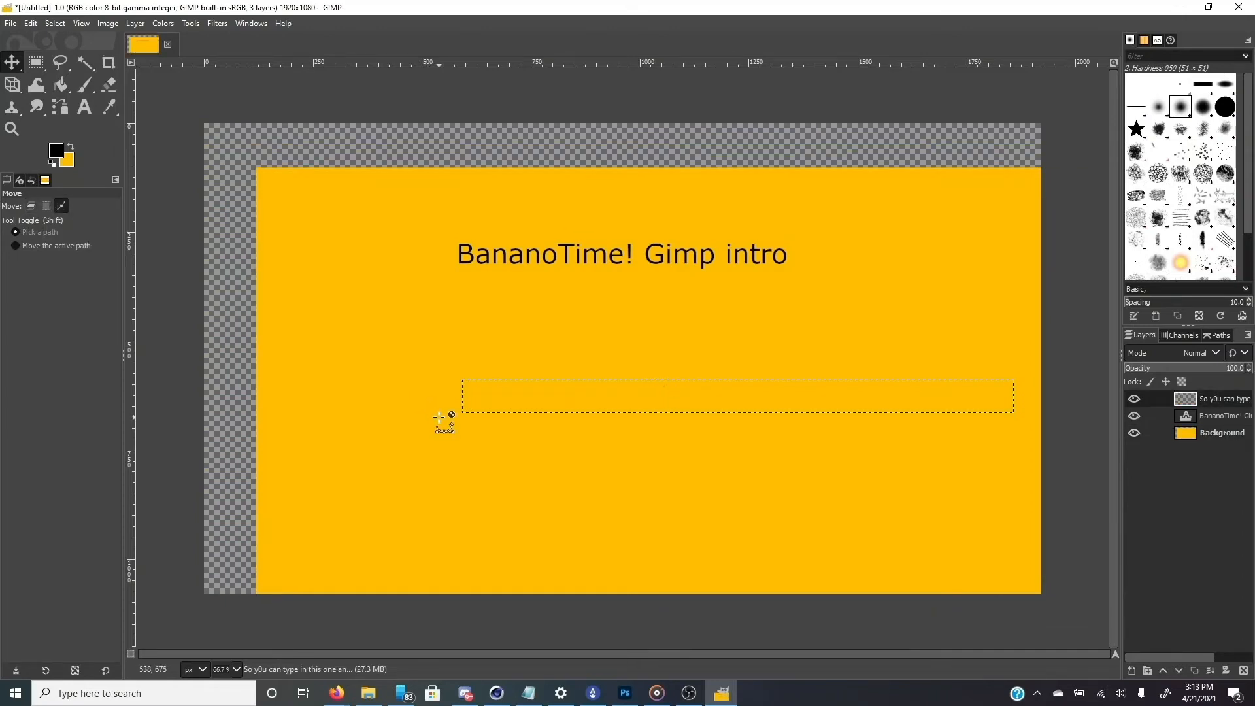
key(ctrl+z)
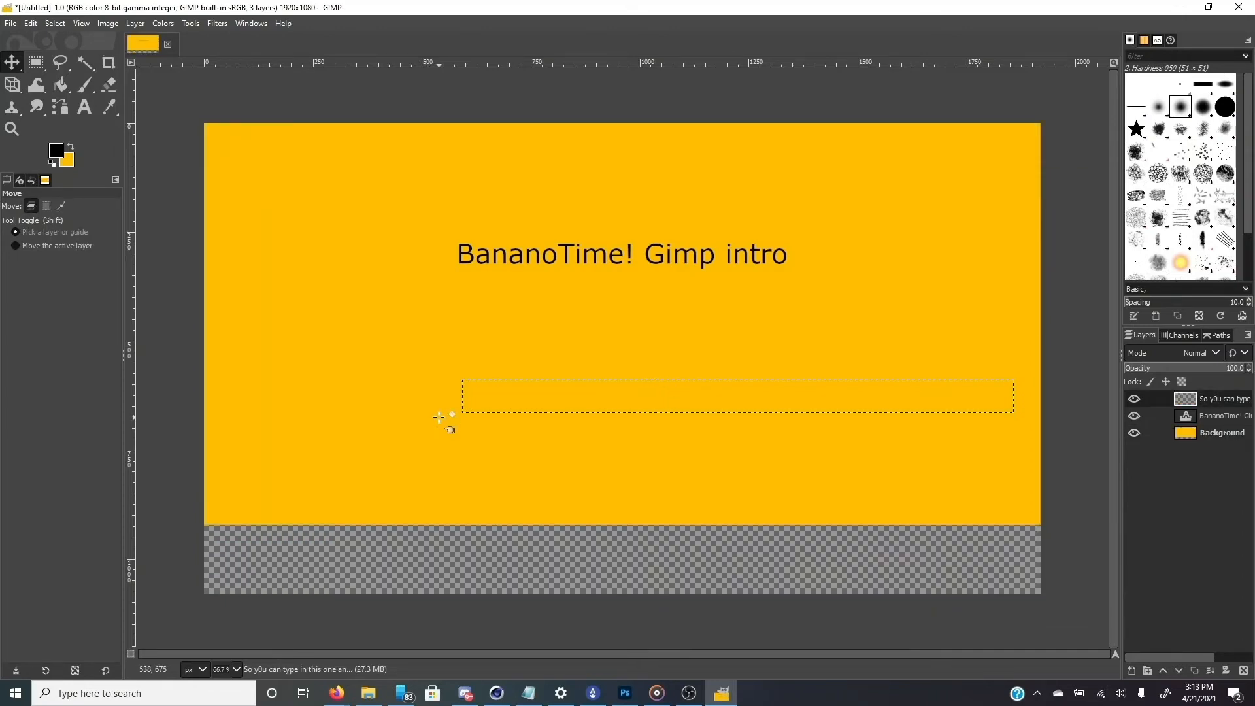
key(ctrl)
key(ctrl+z)
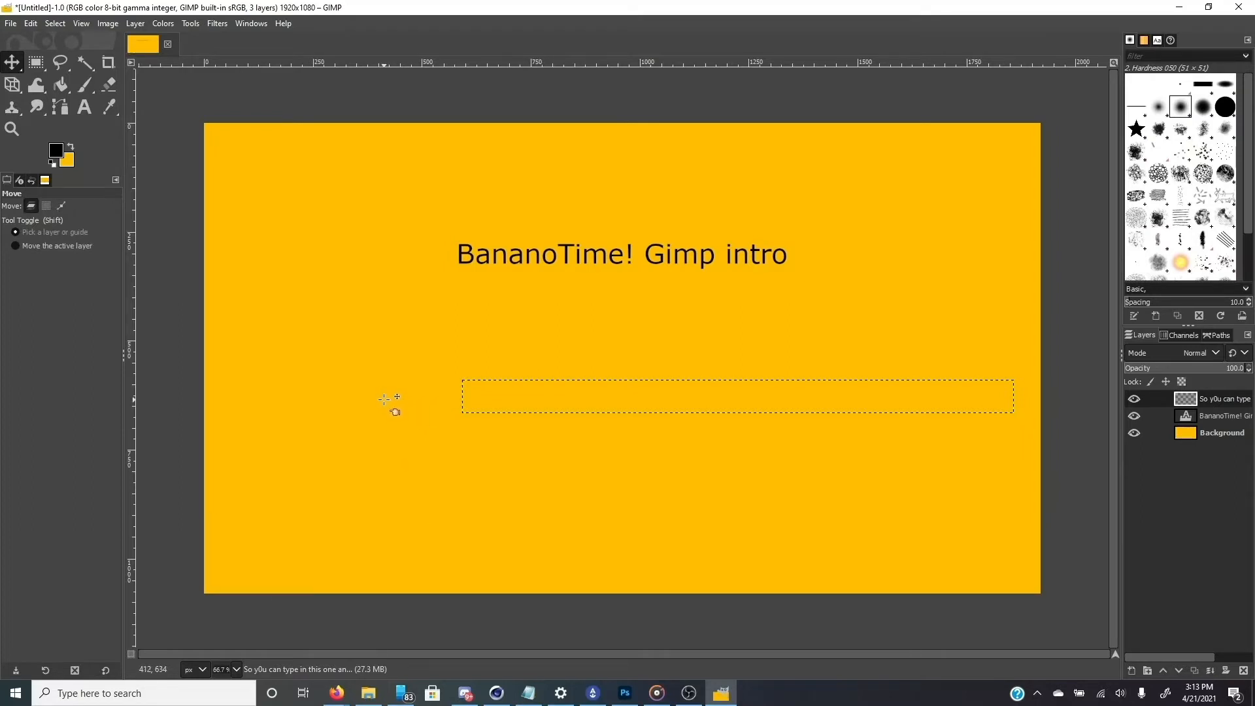
Step through the undo history of the Background layer moves until the layer fills the canvas again.
key(ctrl)
key(ctrl)
key(ctrl+z)
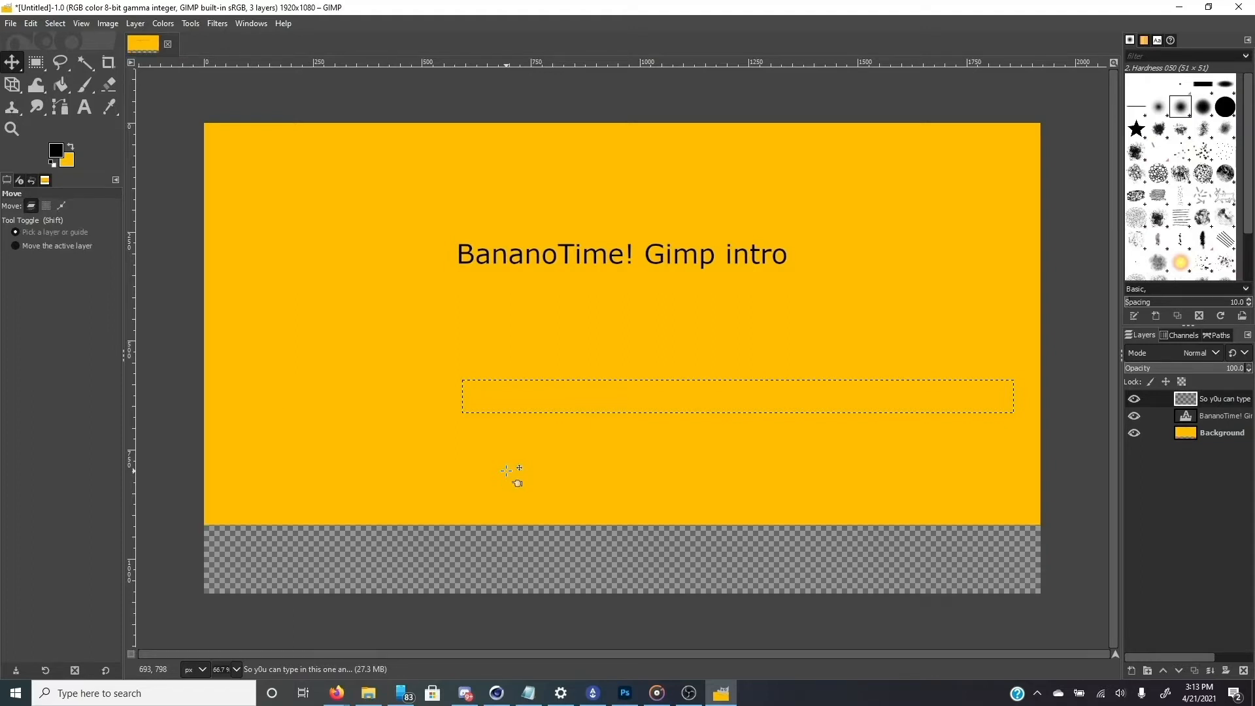
key(ctrl)
key(ctrl+z)
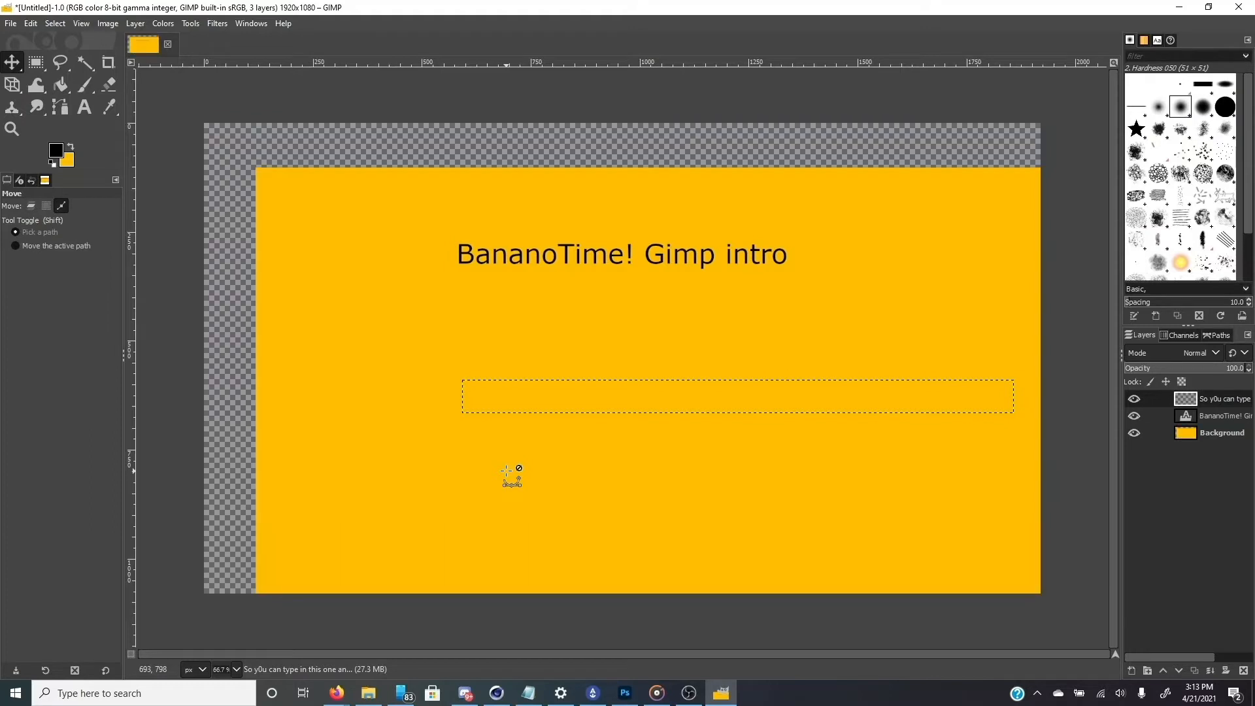
key(ctrl+z)
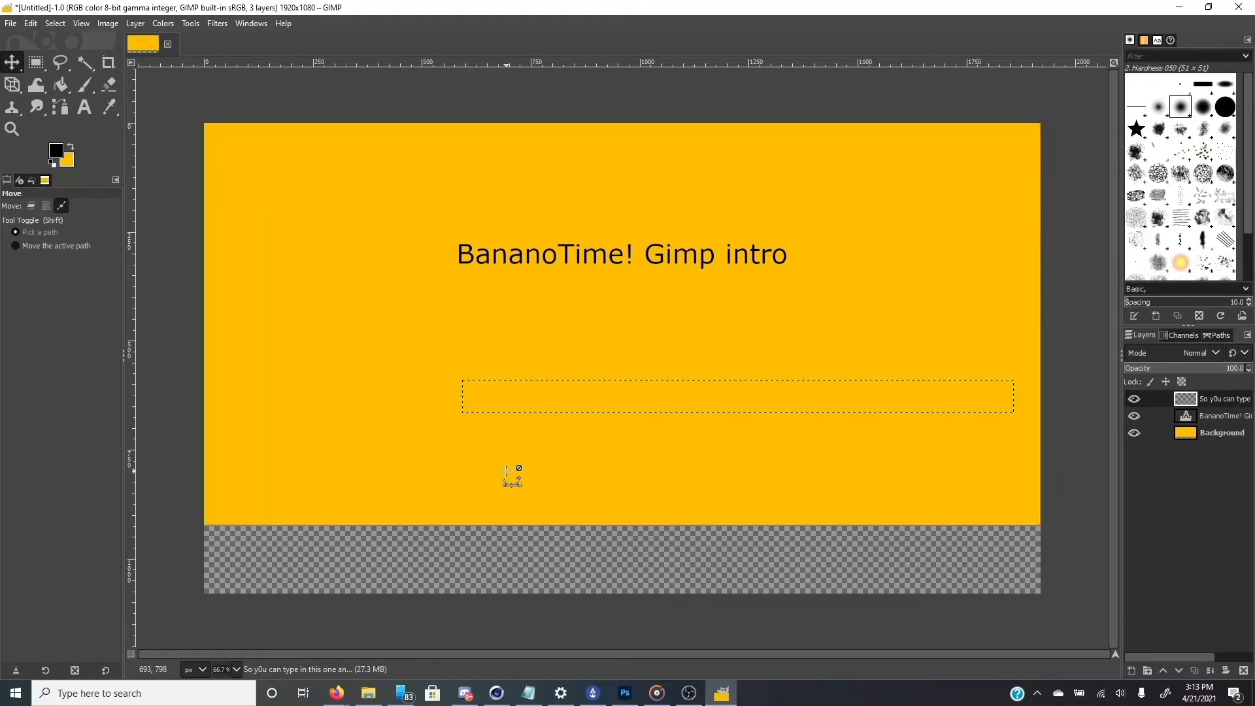
key(ctrl+z)
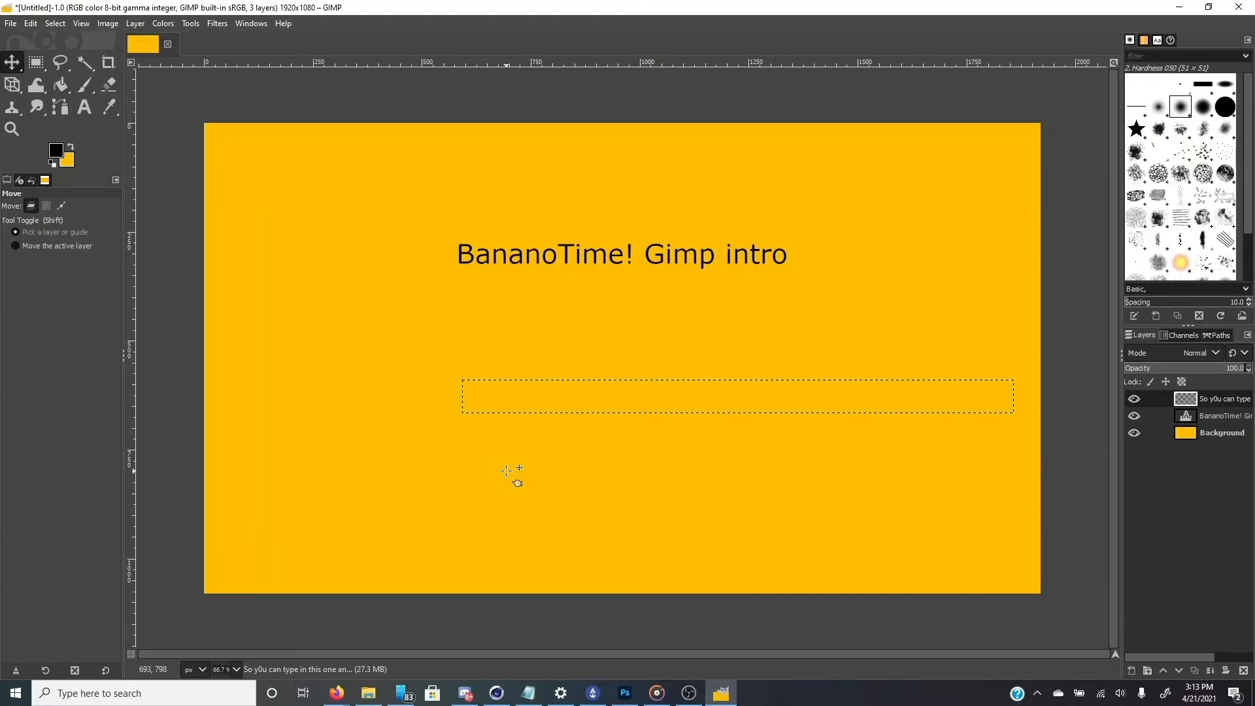
Undo the clearing and creation of the second text, back to the Background layer above the title layer.
key(ctrl)
key(ctrl+z)
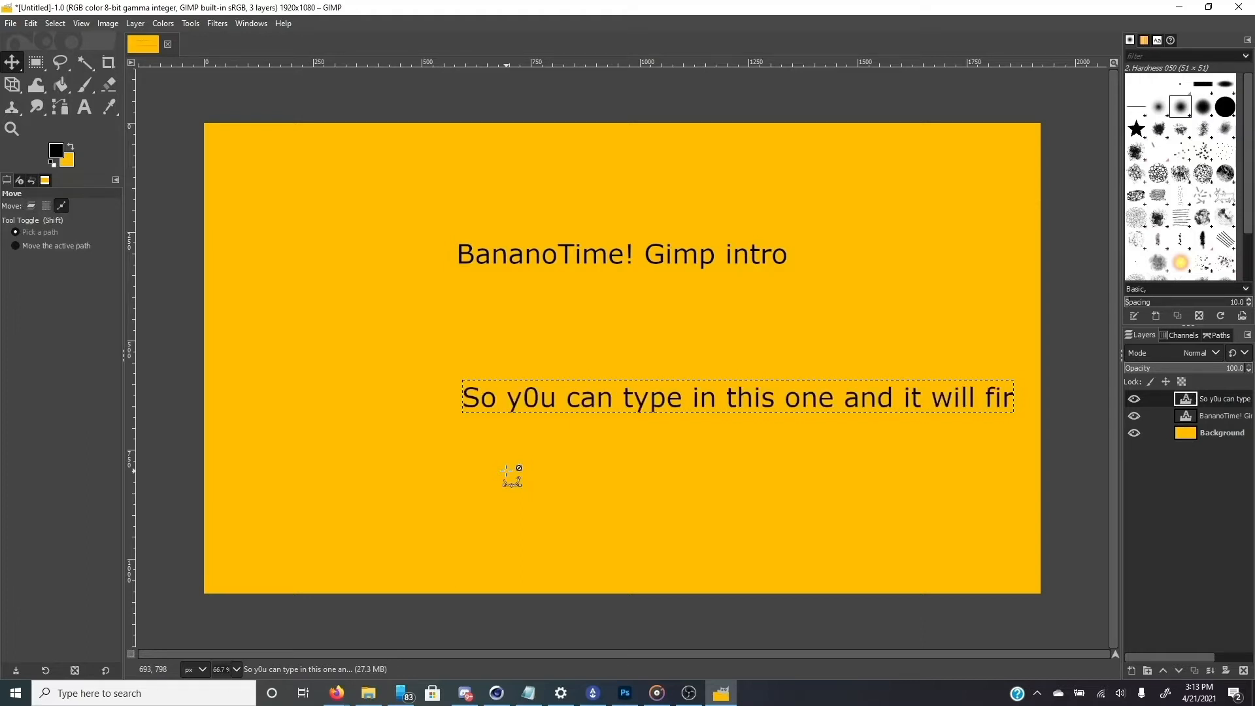
key(ctrl+z)
key(ctrl+z)
key(ctrl+z)
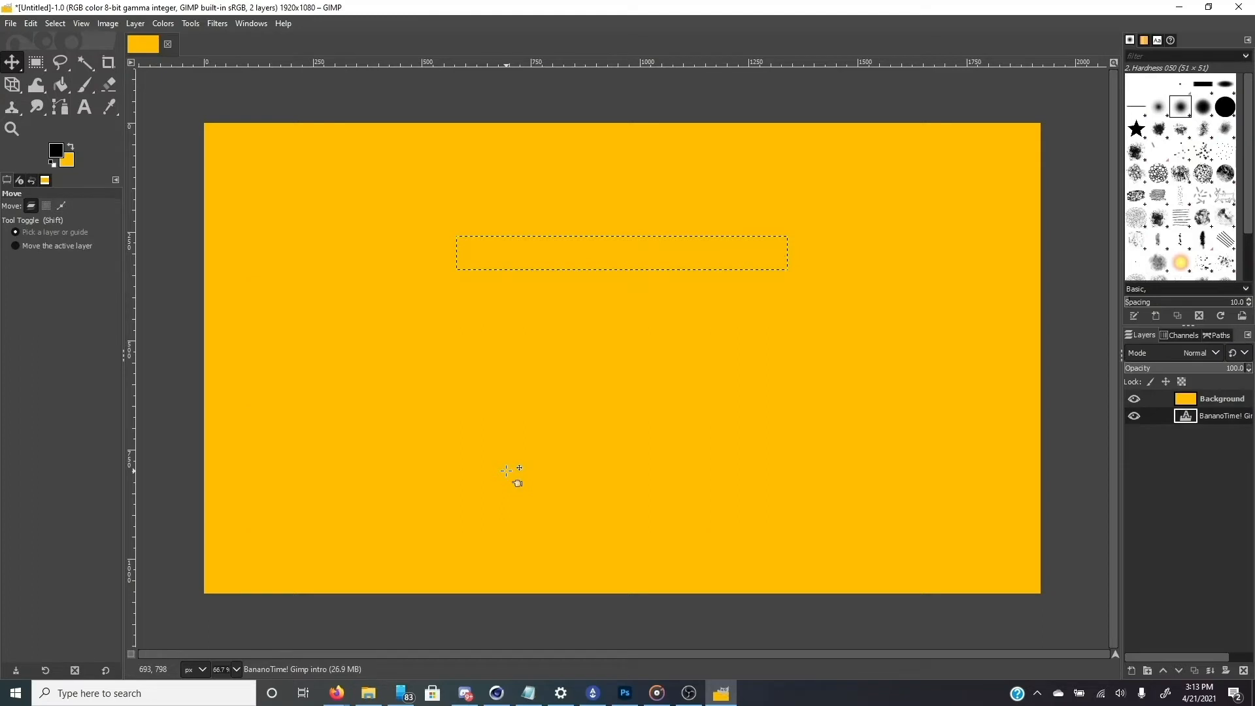
Redo the changes until the title layer is on top and the second text box contains only "S".
key(ctrl)
key(ctrl+y)
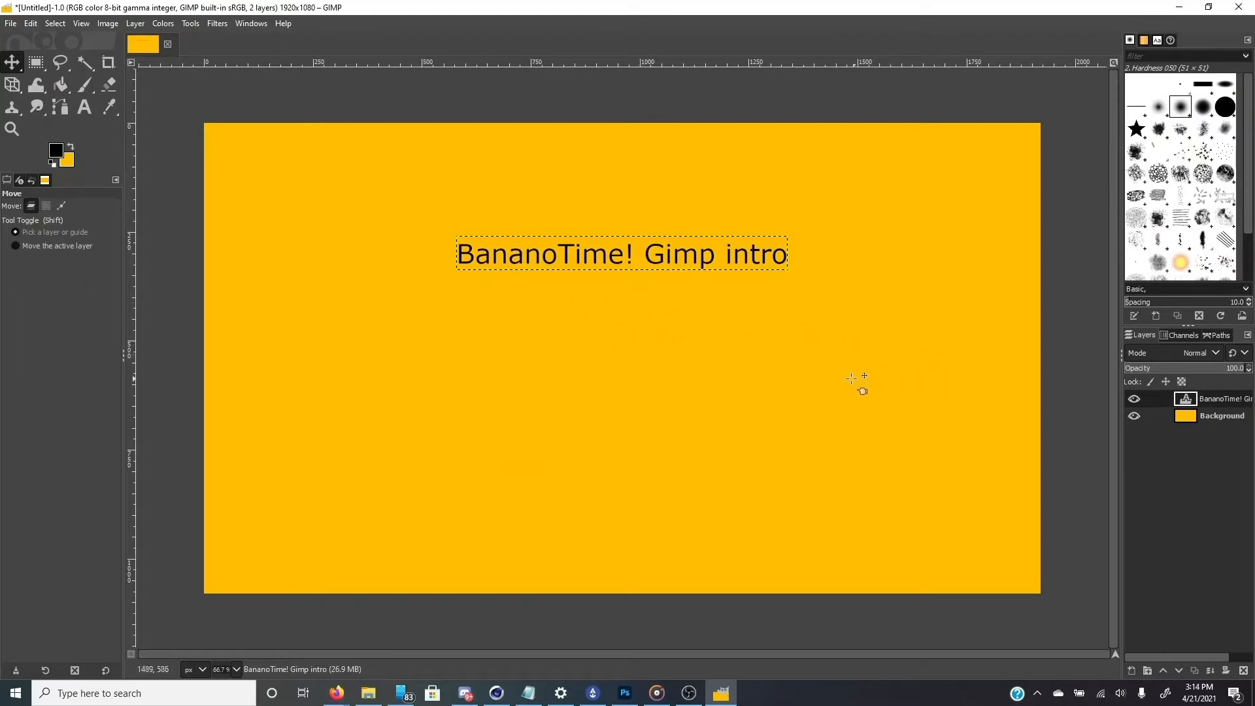
key(ctrl+y)
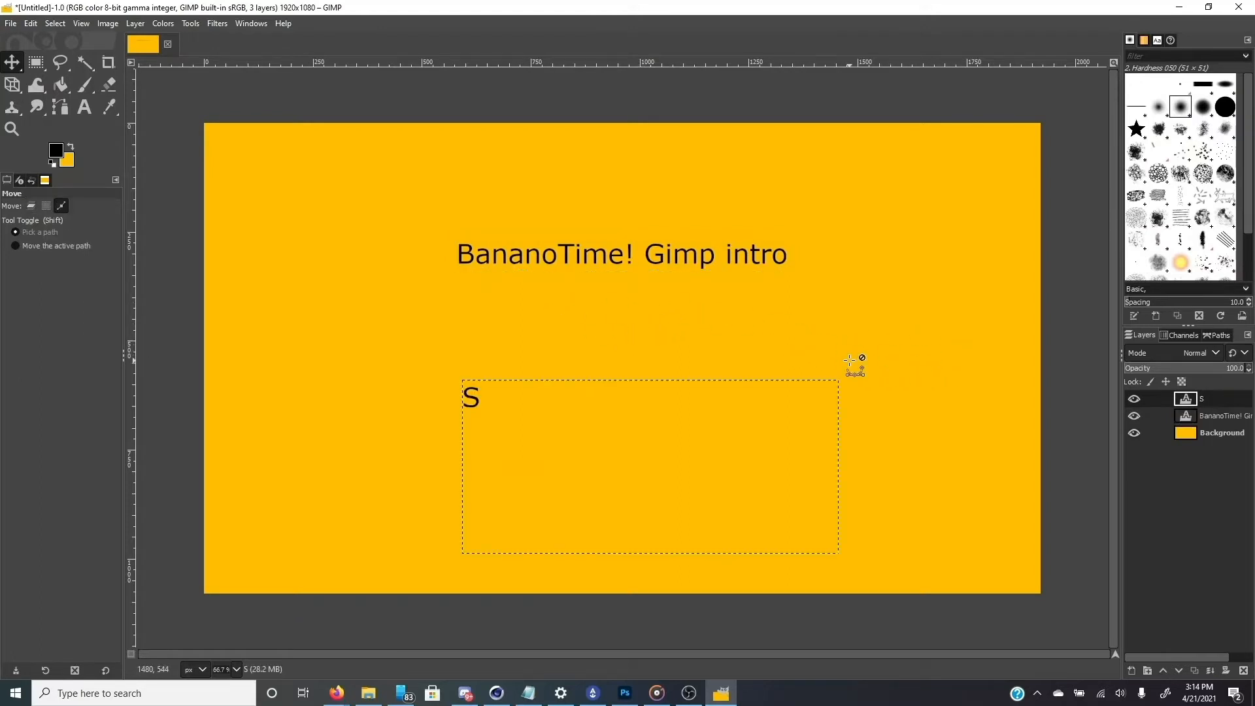
key(ctrl+y)
Delete the "S" text layer from the layer stack.
right_click(1195, 397)
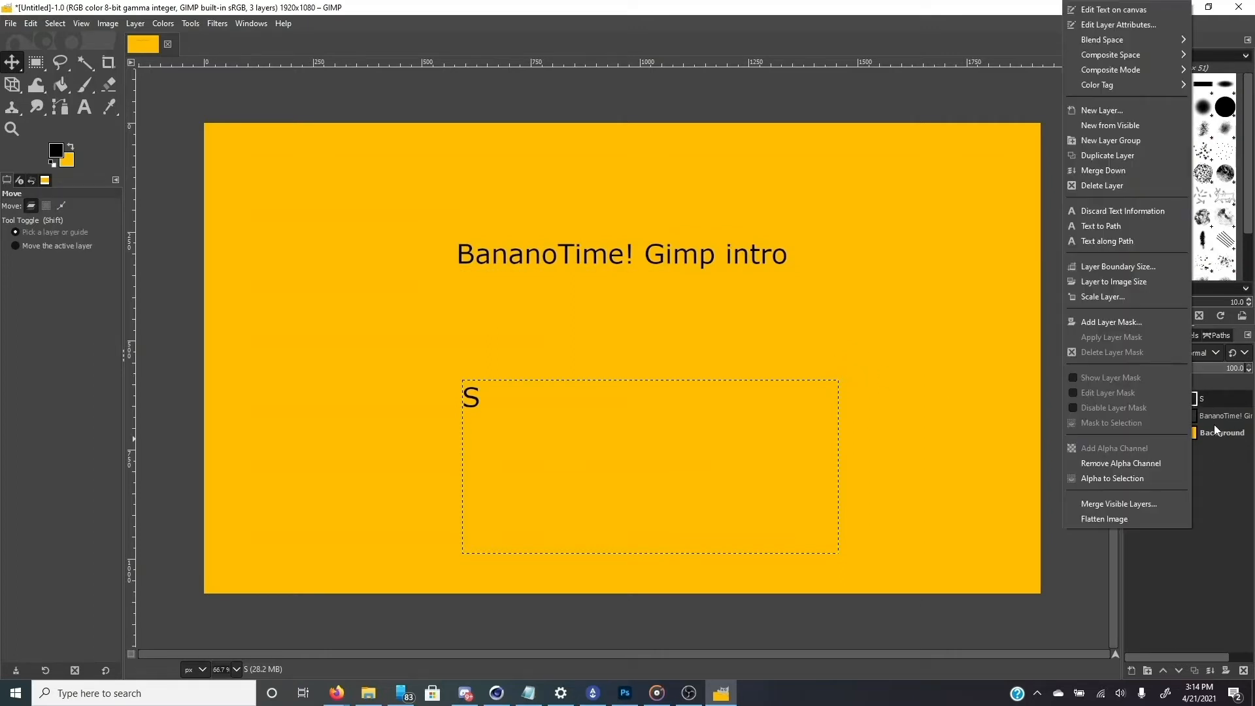
click(1203, 426)
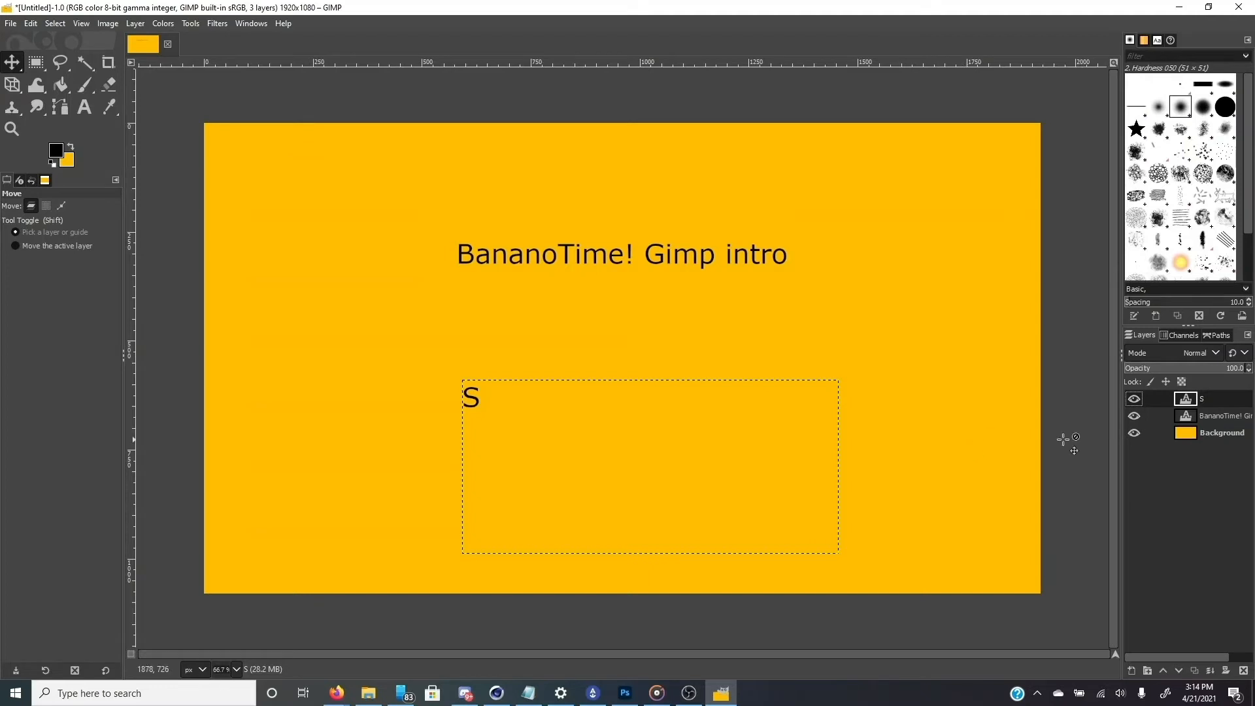
right_click(1206, 399)
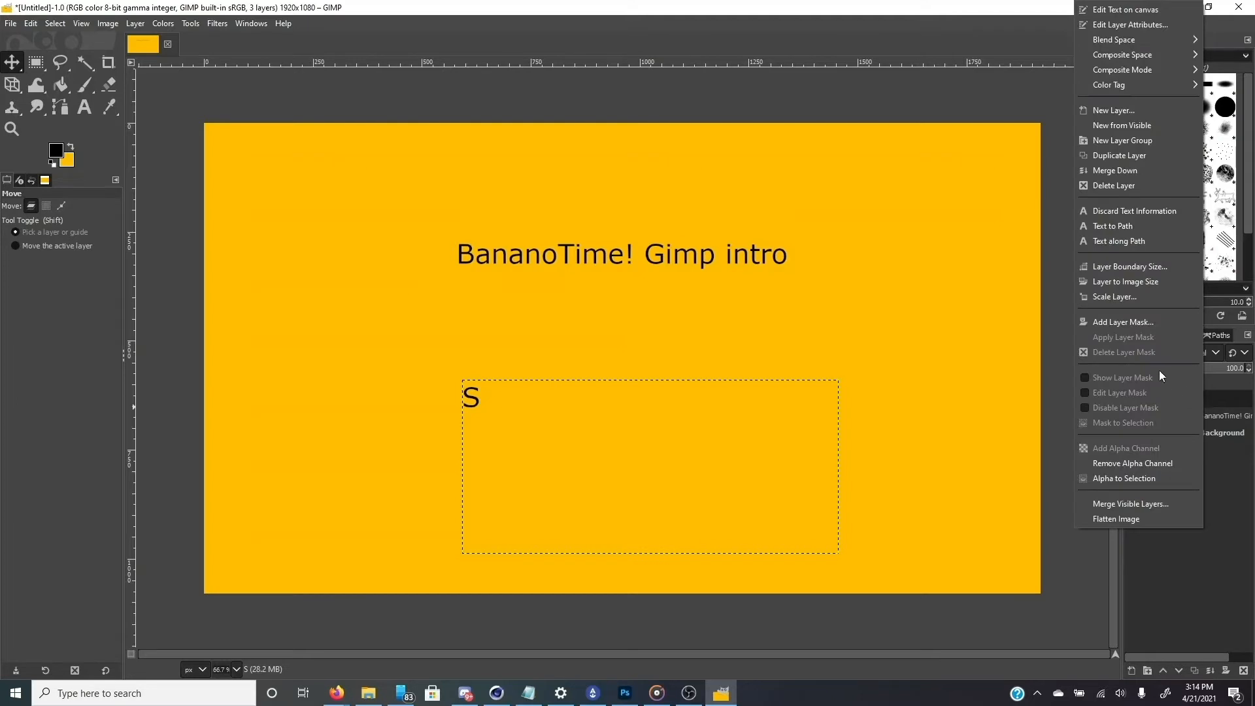
click(1156, 187)
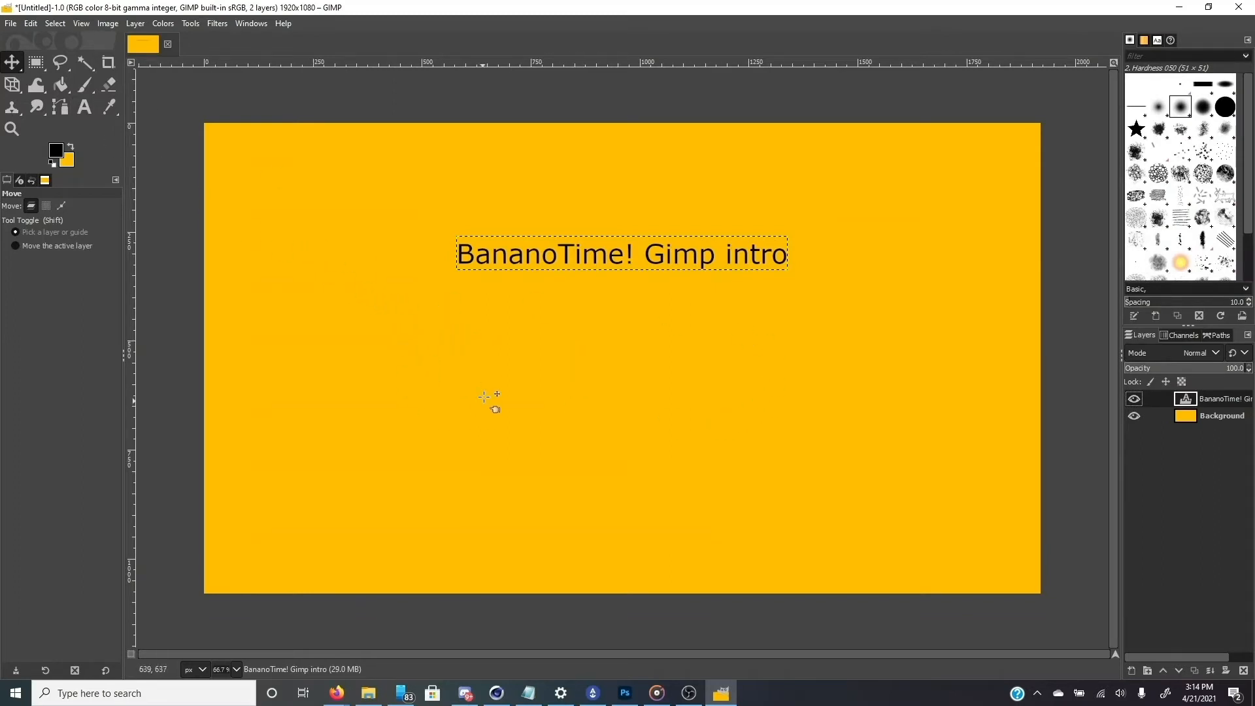
Bucket-fill the Background layer with the black foreground color, and refill it using the yellow background color.
click(63, 87)
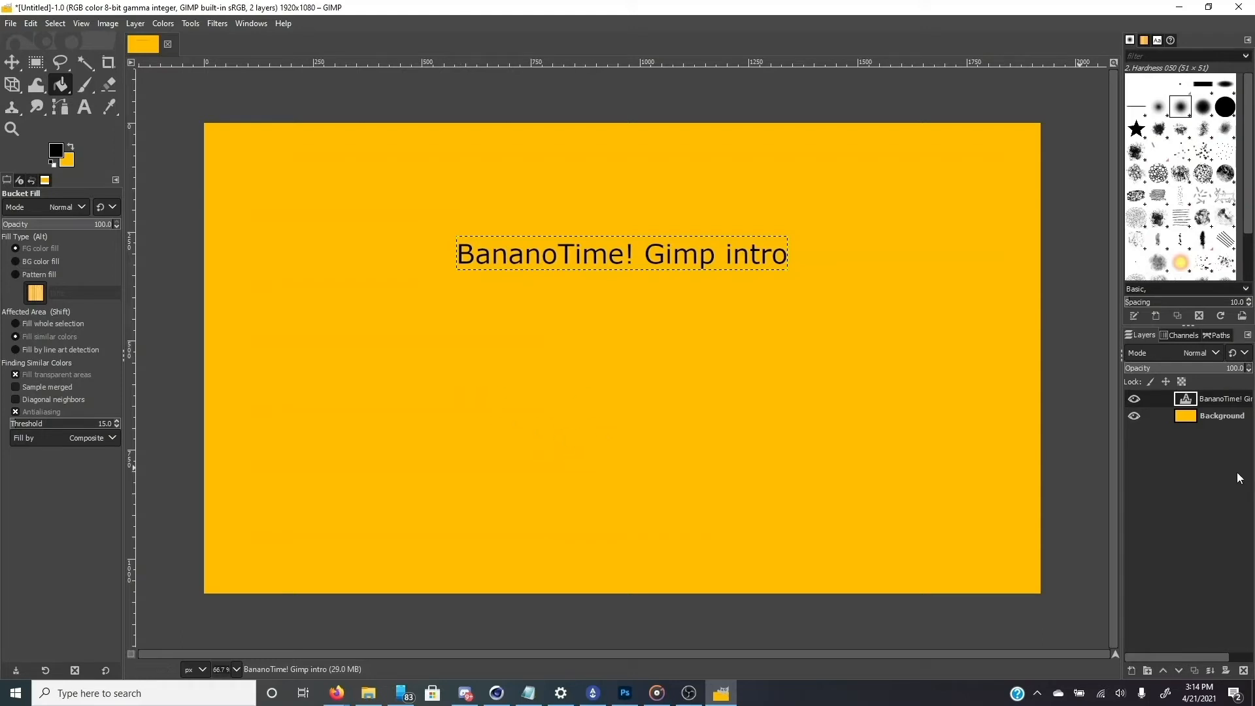
click(1188, 420)
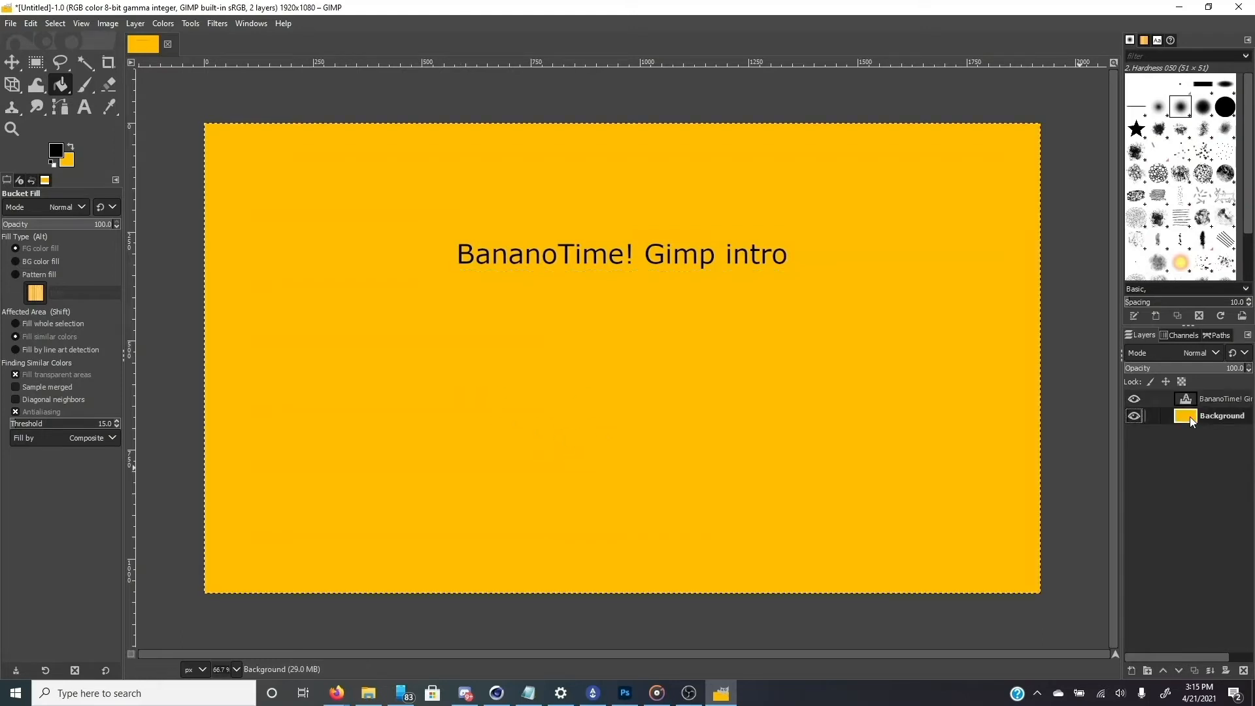
click(420, 374)
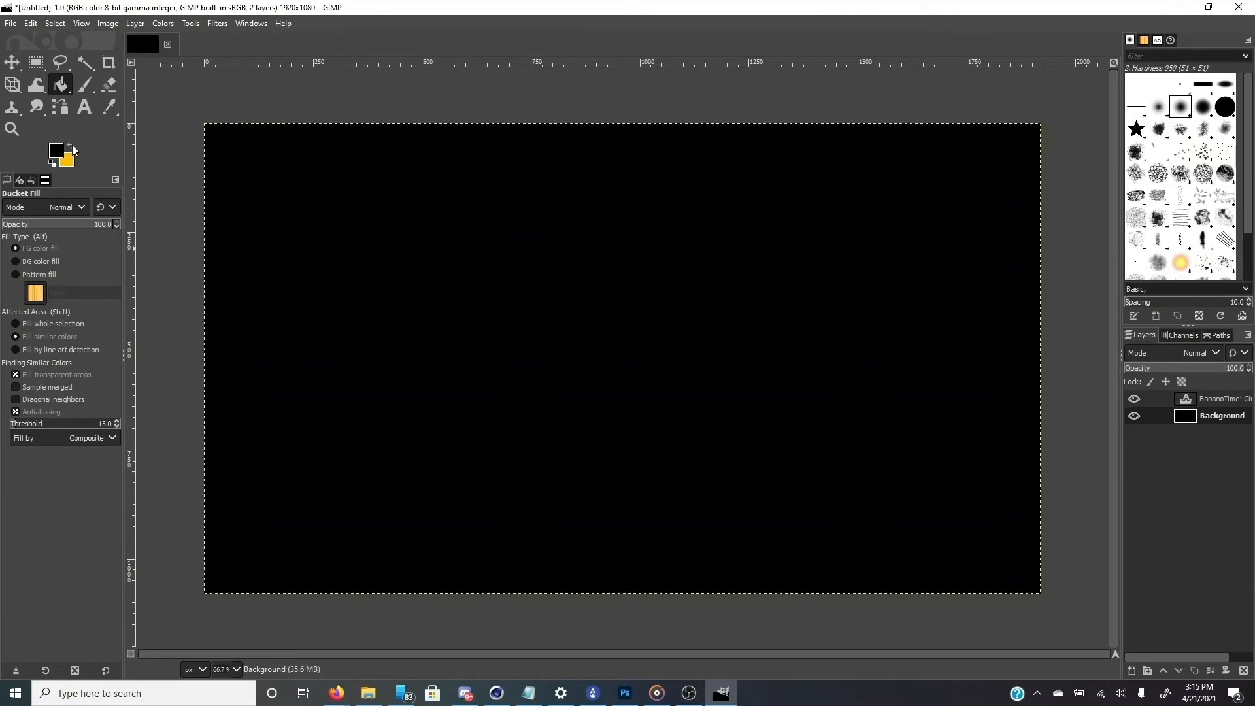
click(17, 262)
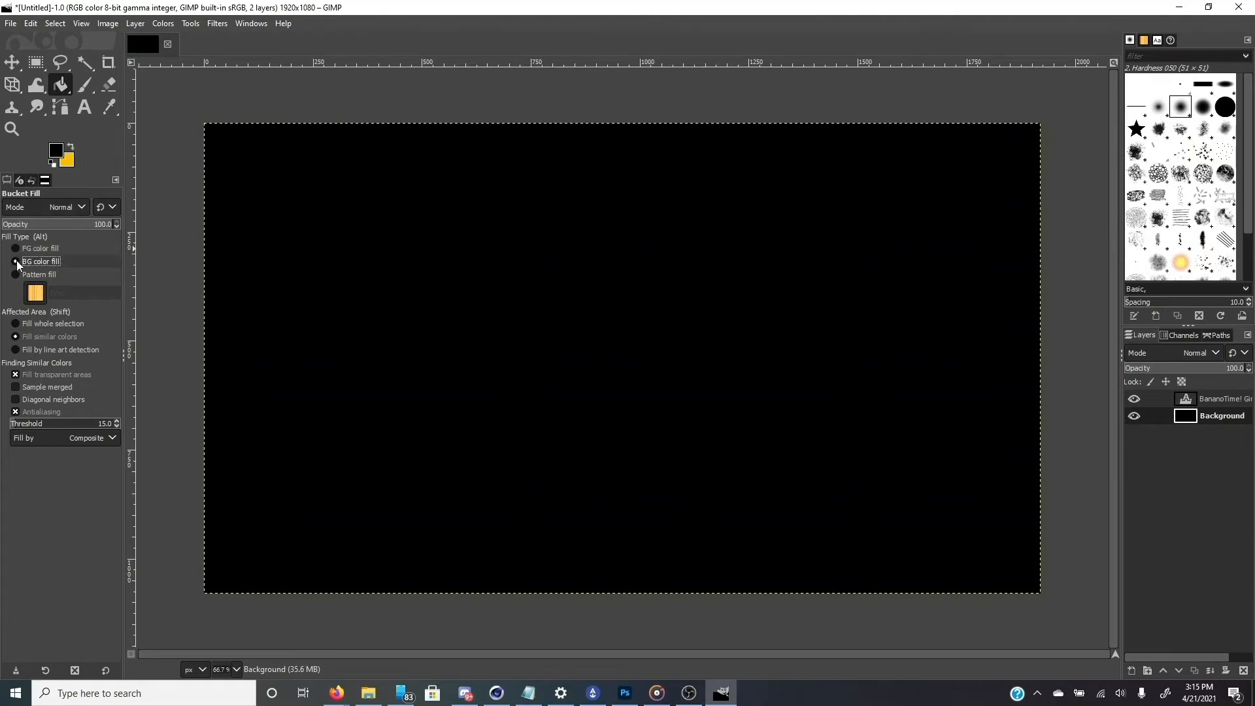
click(350, 317)
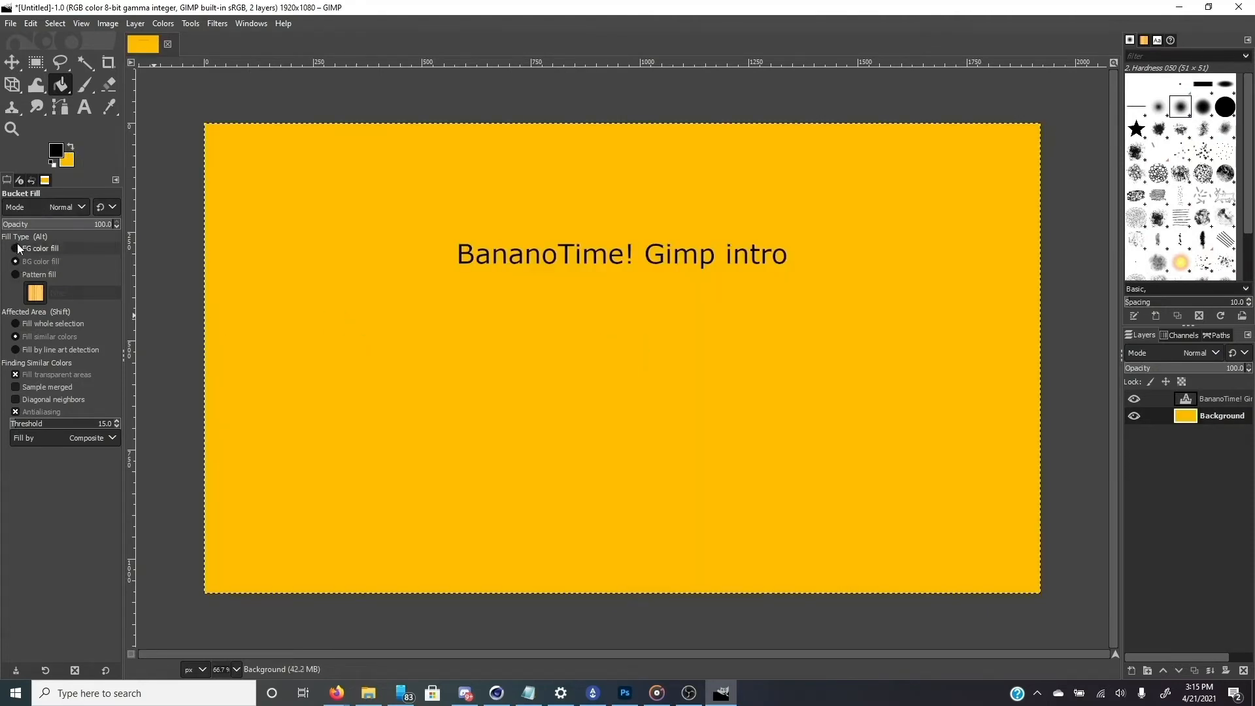
Fill the Background layer with the black foreground color, swap foreground and background colors, and refill the layer with yellow.
click(347, 316)
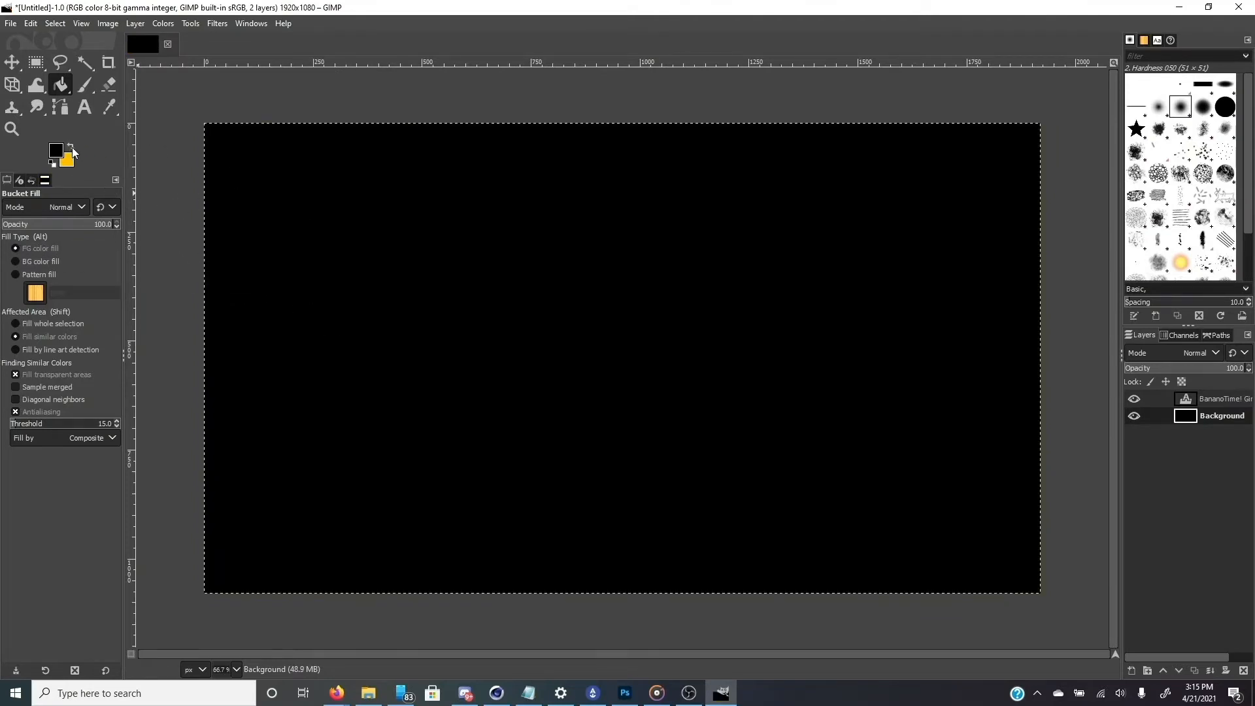
click(70, 145)
click(373, 253)
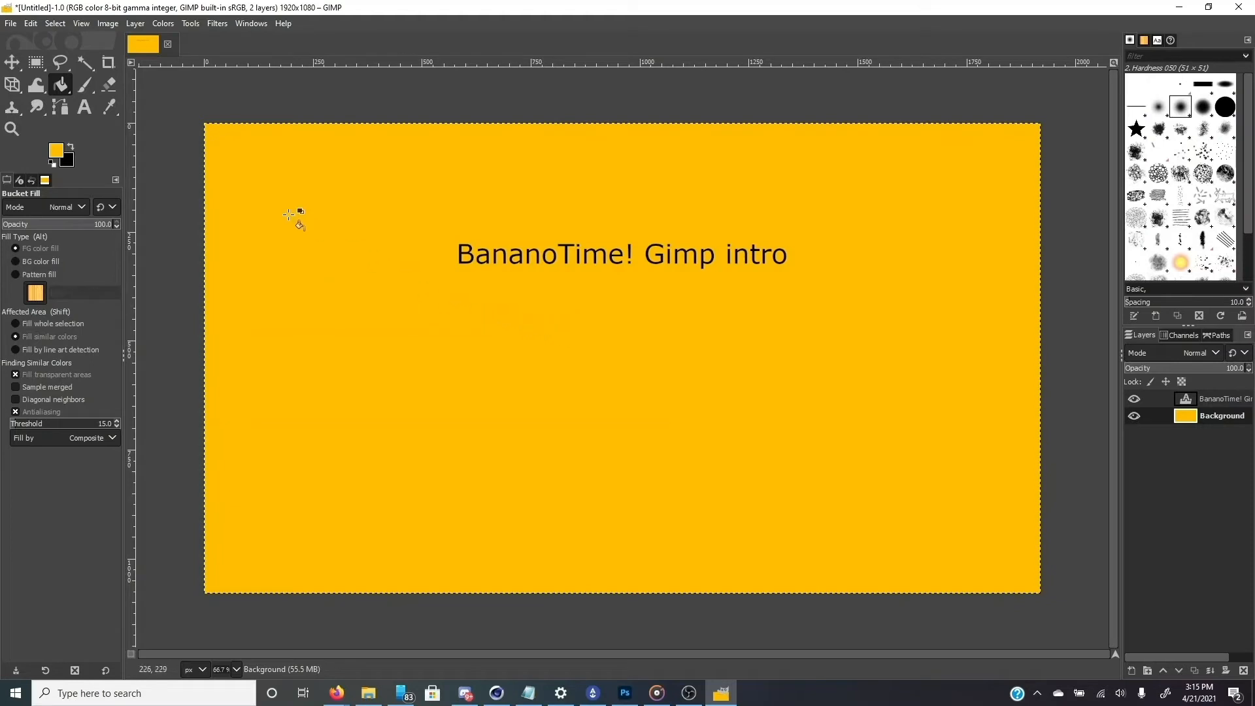
Draw an elliptical selection about 1026 × 491 px below the title with Ellipse Select, and clear it.
click(36, 63)
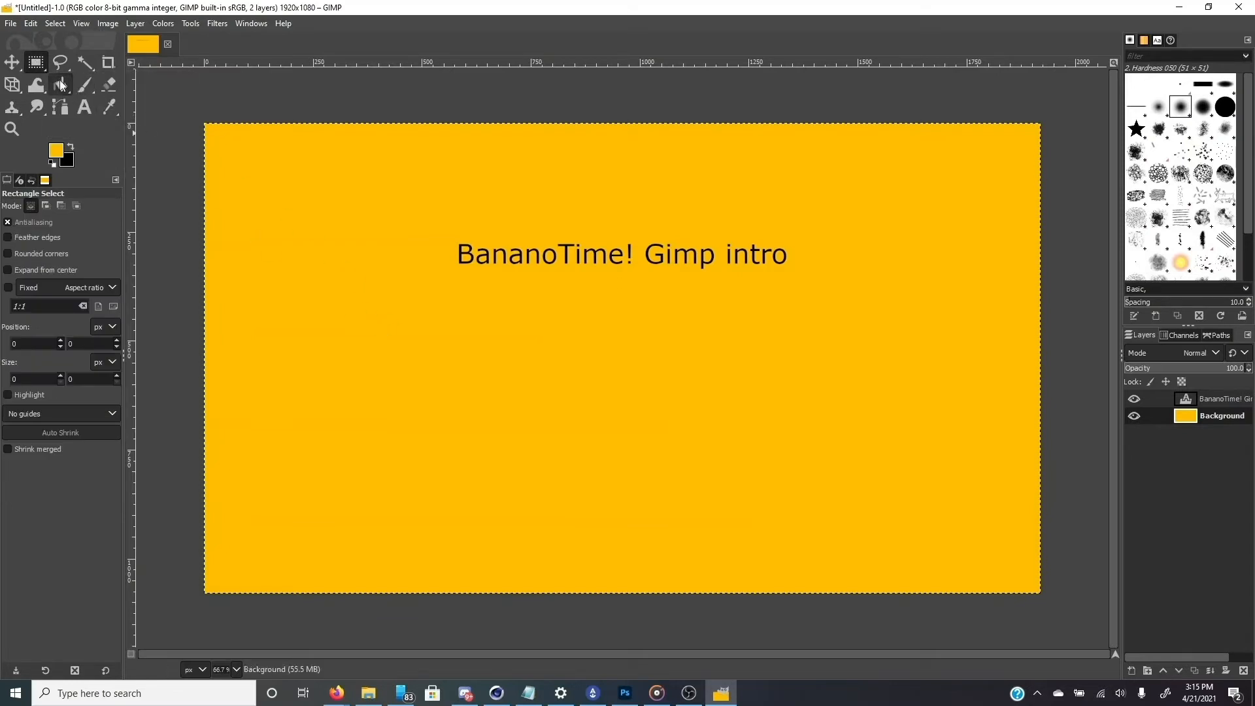
click(34, 65)
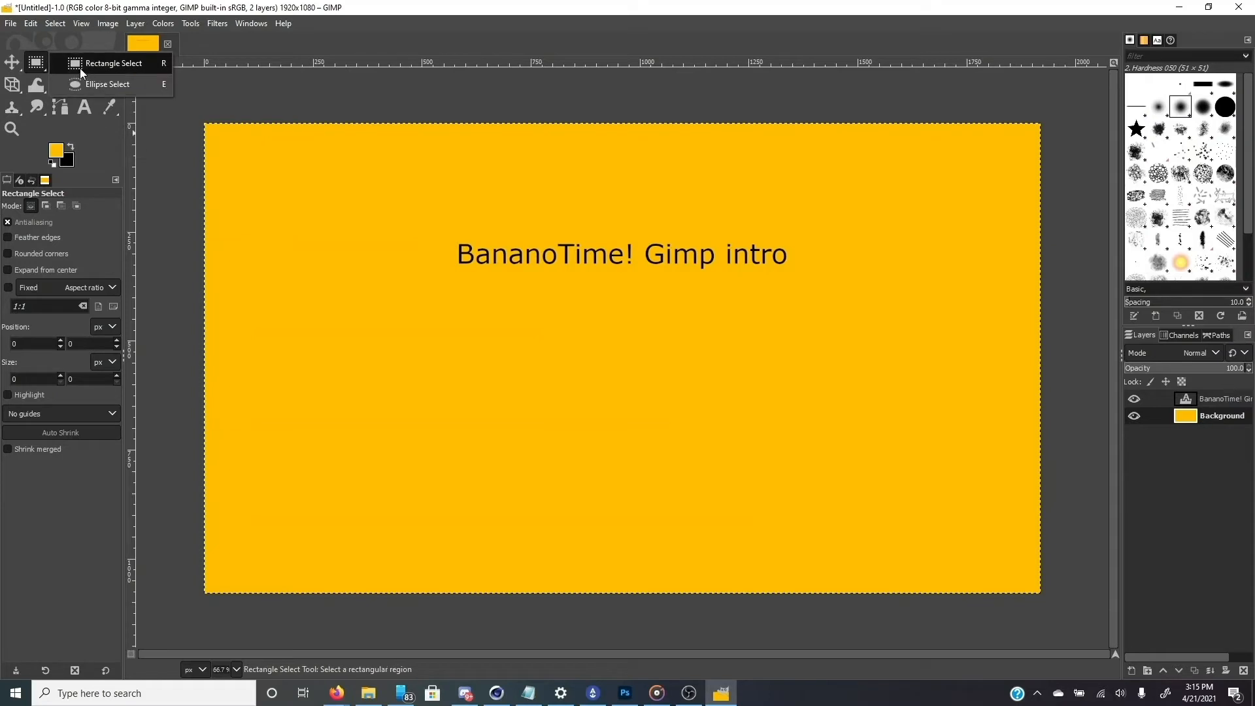
click(16, 88)
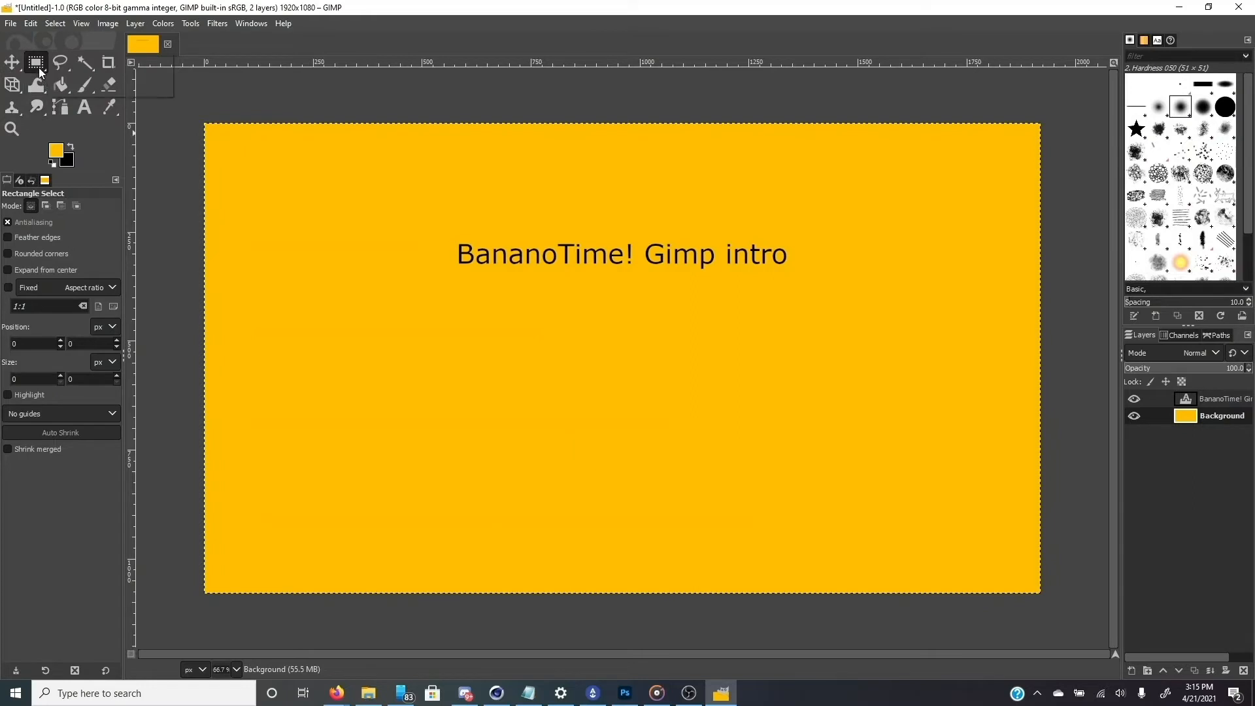
click(39, 69)
click(105, 84)
drag(403, 332, 850, 546)
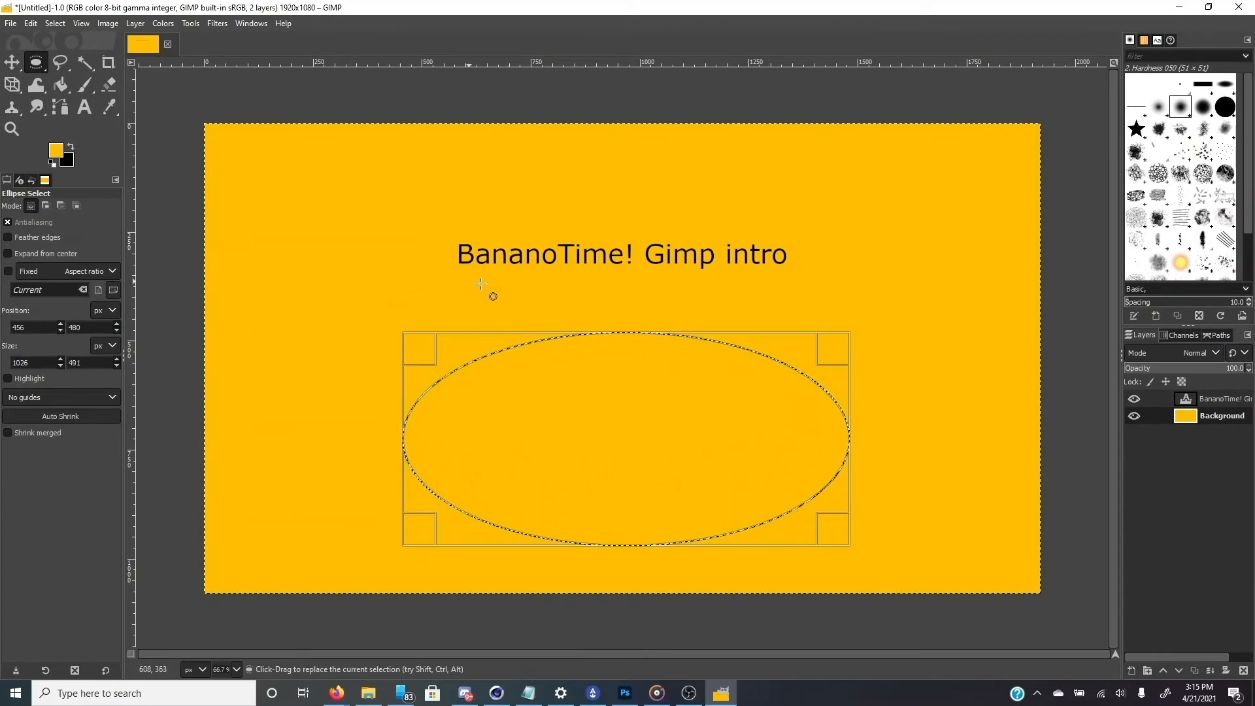
click(694, 297)
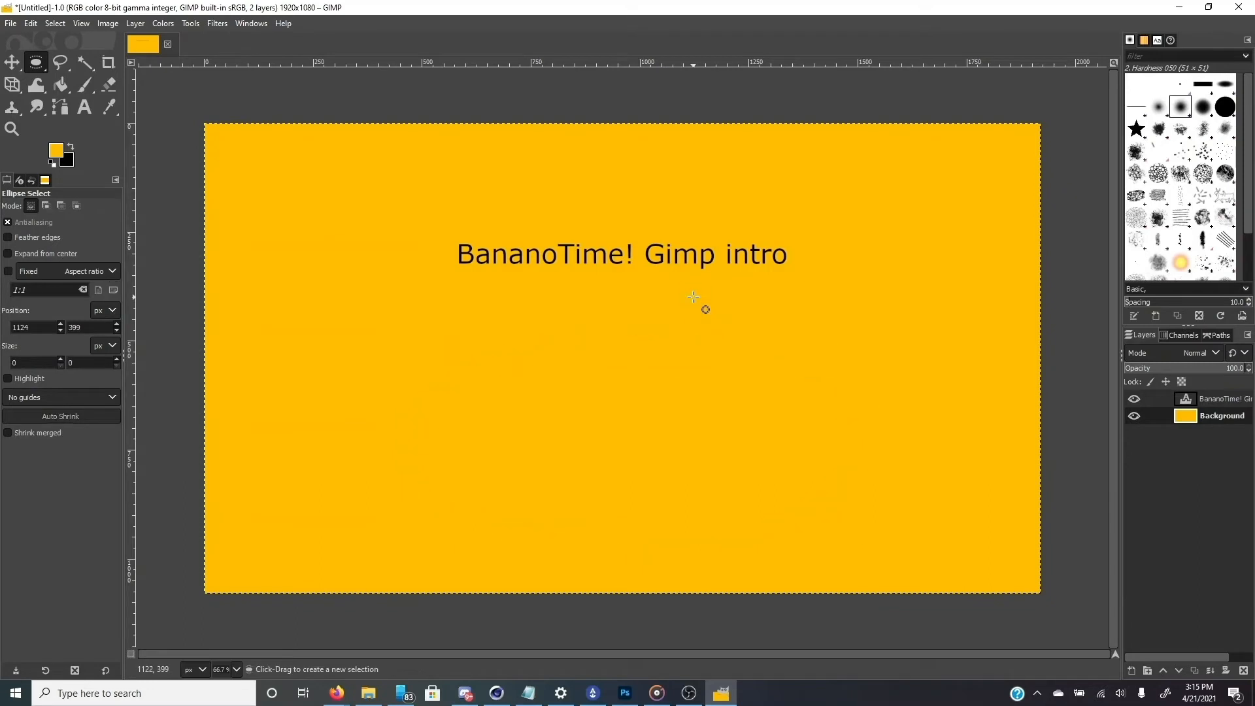
Draw an elliptical selection about 1563 × 327 px below the title and move it to about X 173, Y 410.
drag(315, 301, 997, 443)
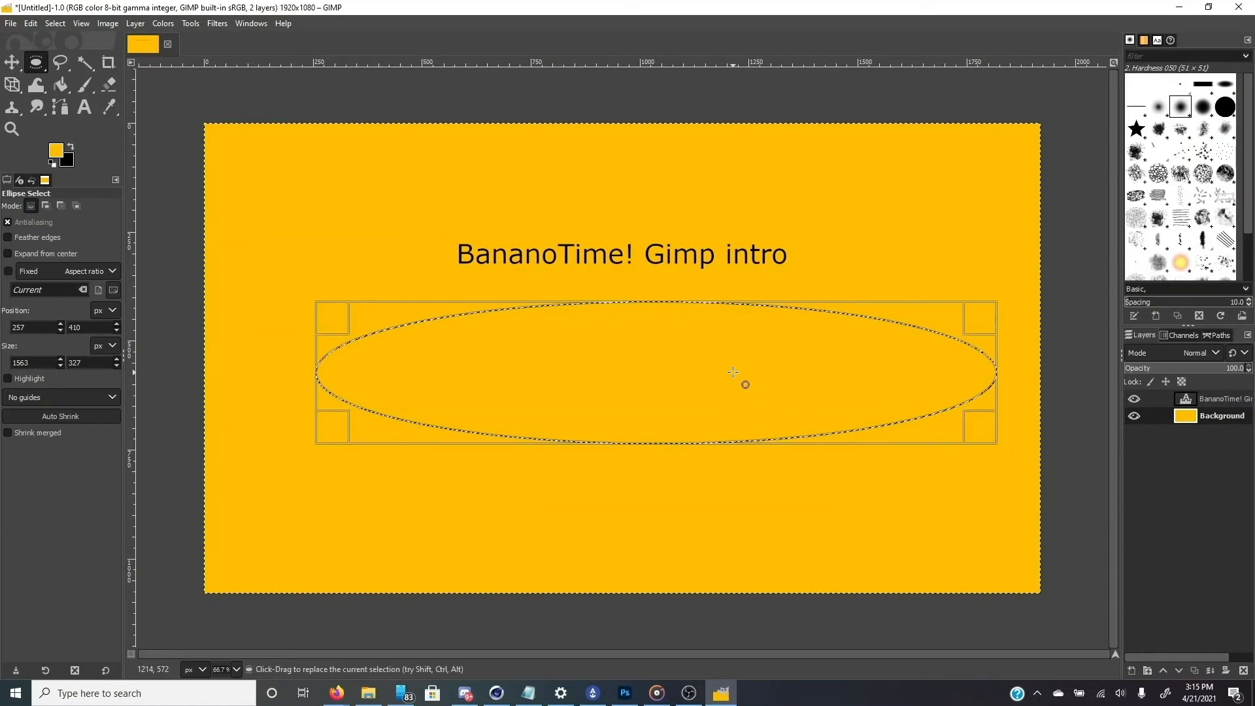
drag(730, 369, 696, 372)
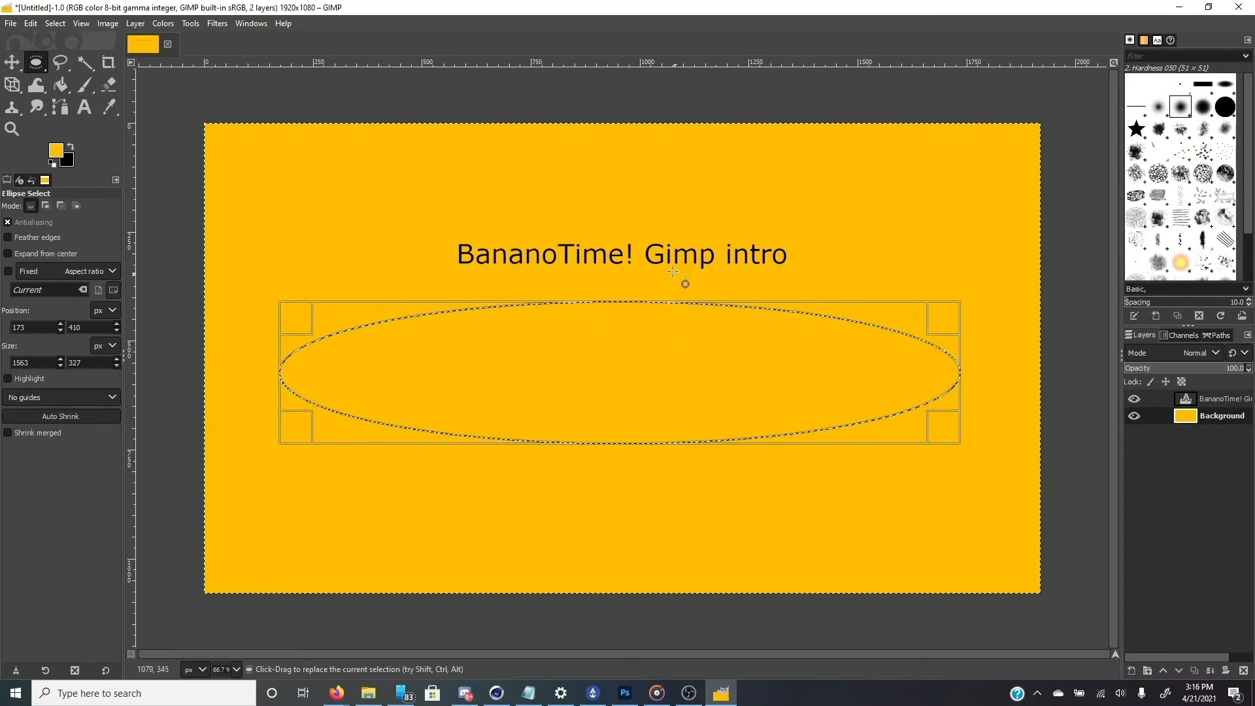
click(631, 254)
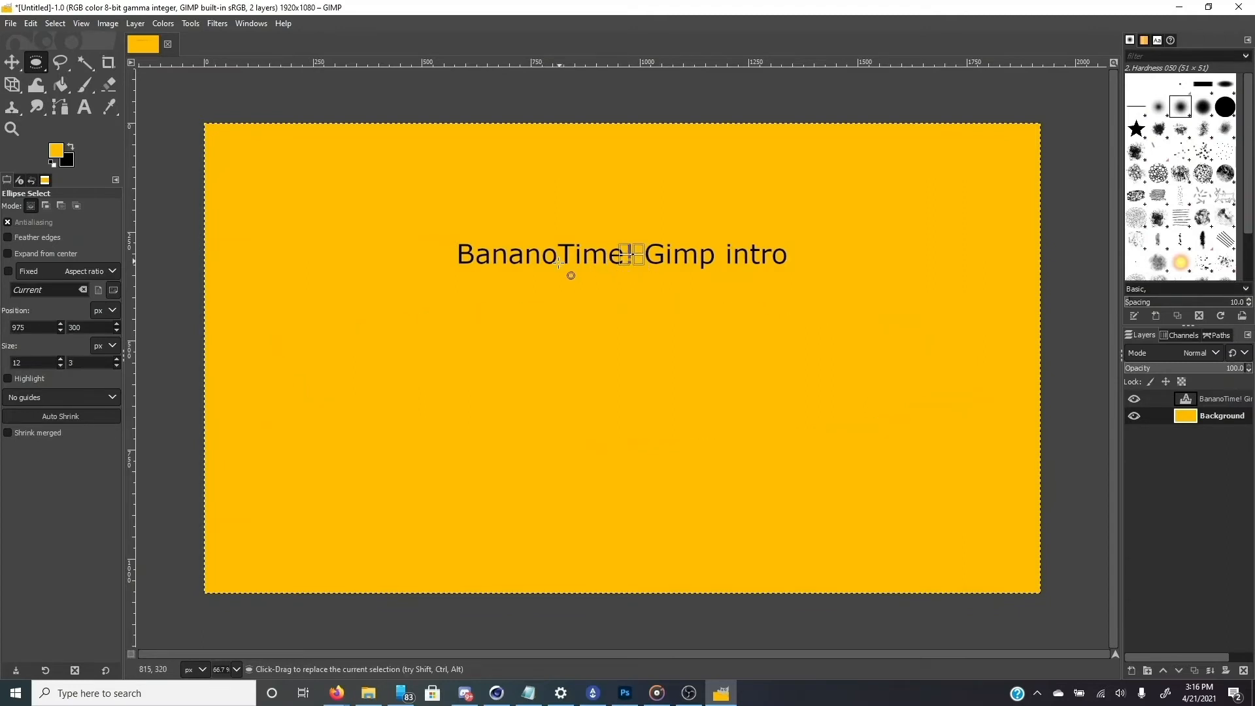
click(12, 63)
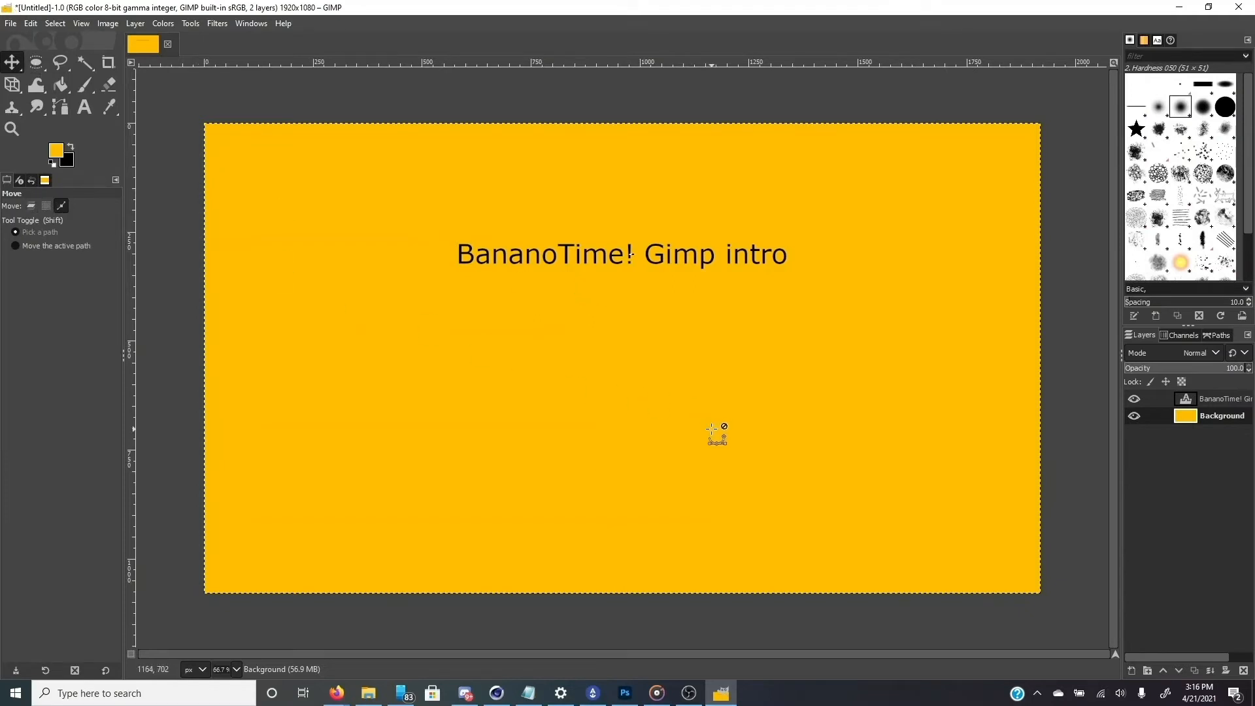
key(ctrl+z)
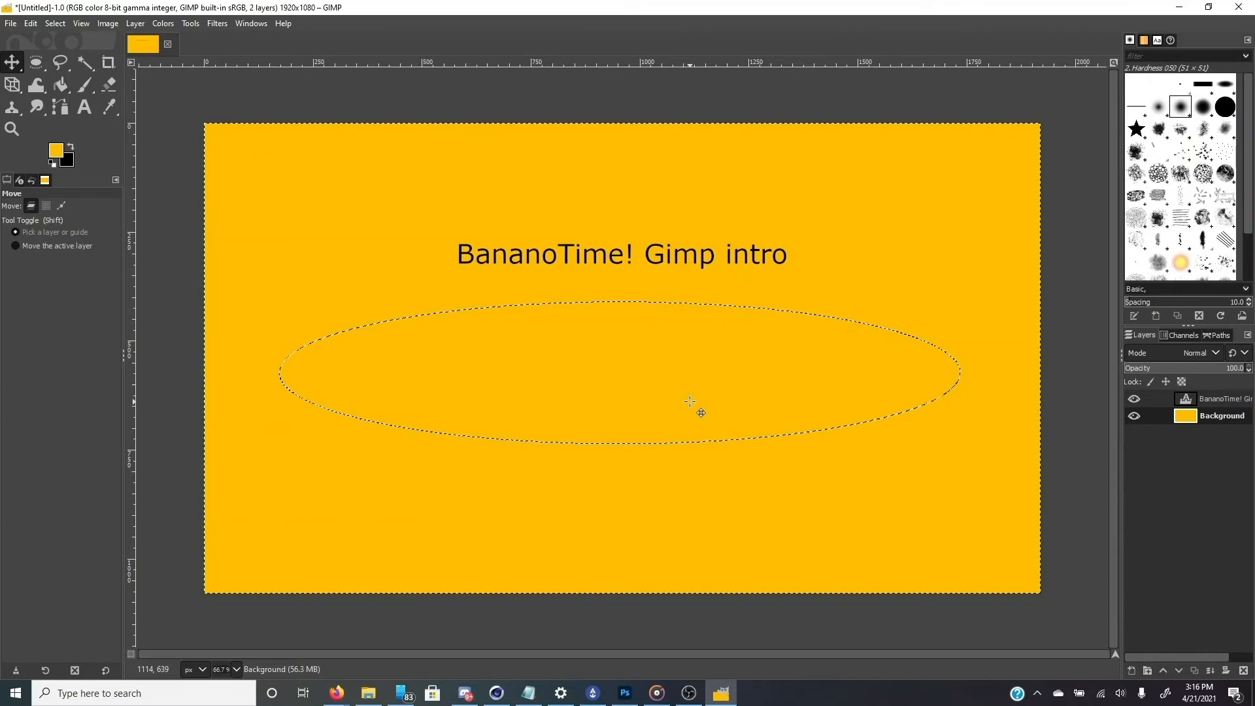
right_click(633, 363)
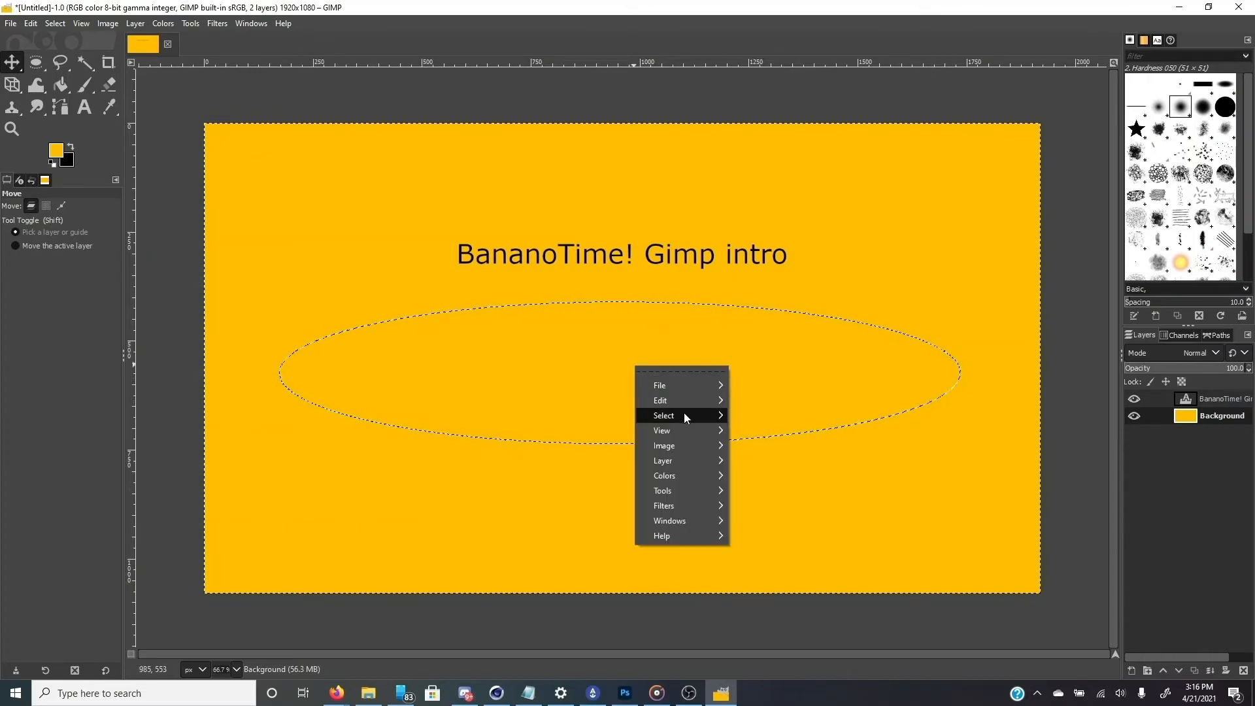
mouse_move(680, 403)
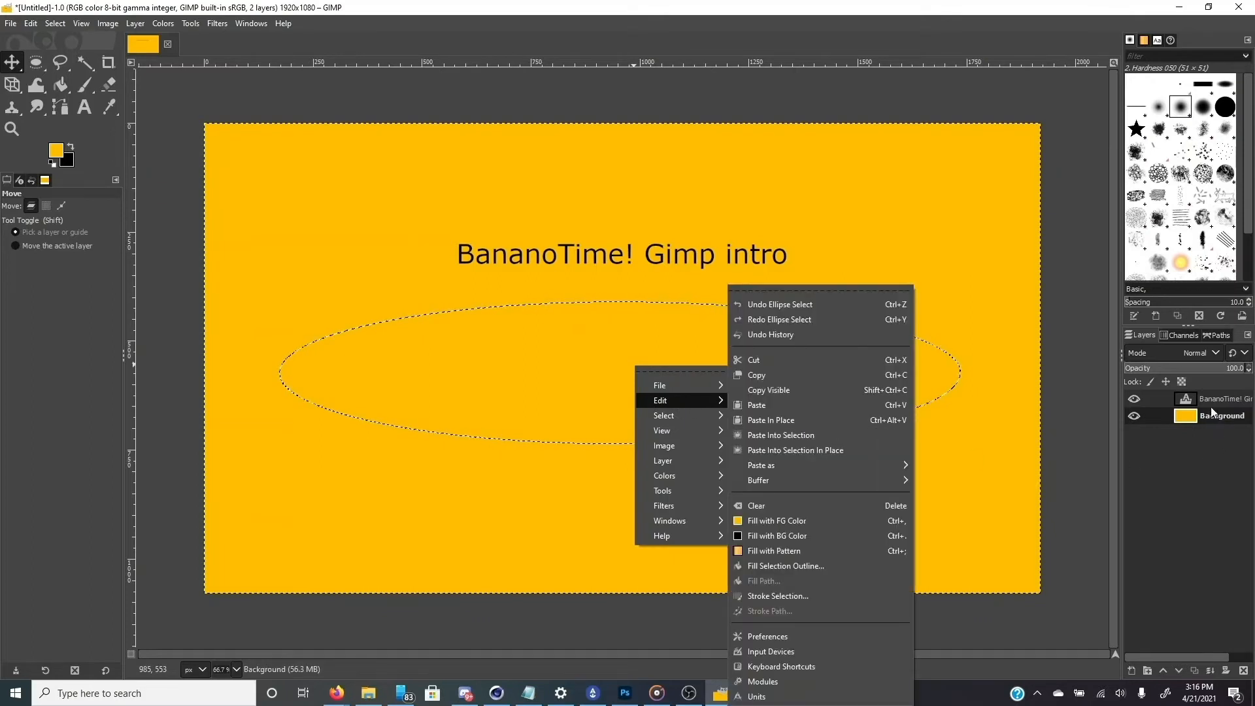
click(1164, 433)
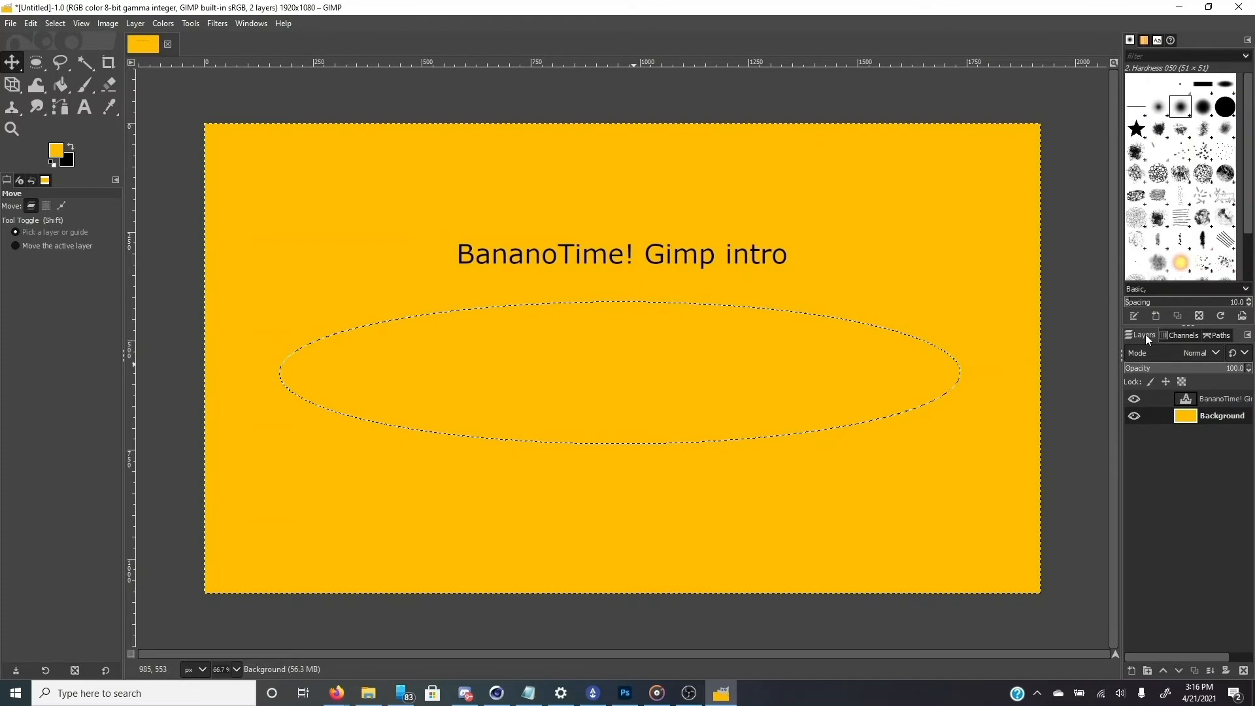
Create a new transparent 1920 × 1080 px layer named Underline above the Background layer.
right_click(1189, 455)
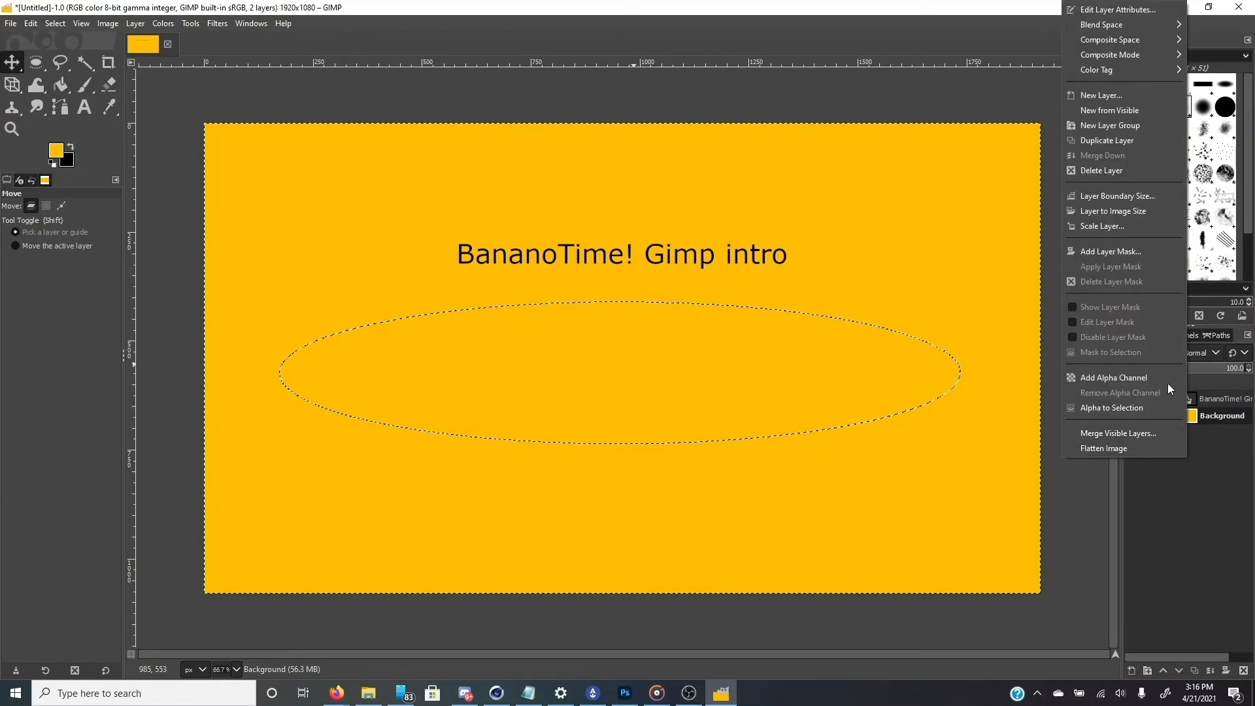
click(1123, 98)
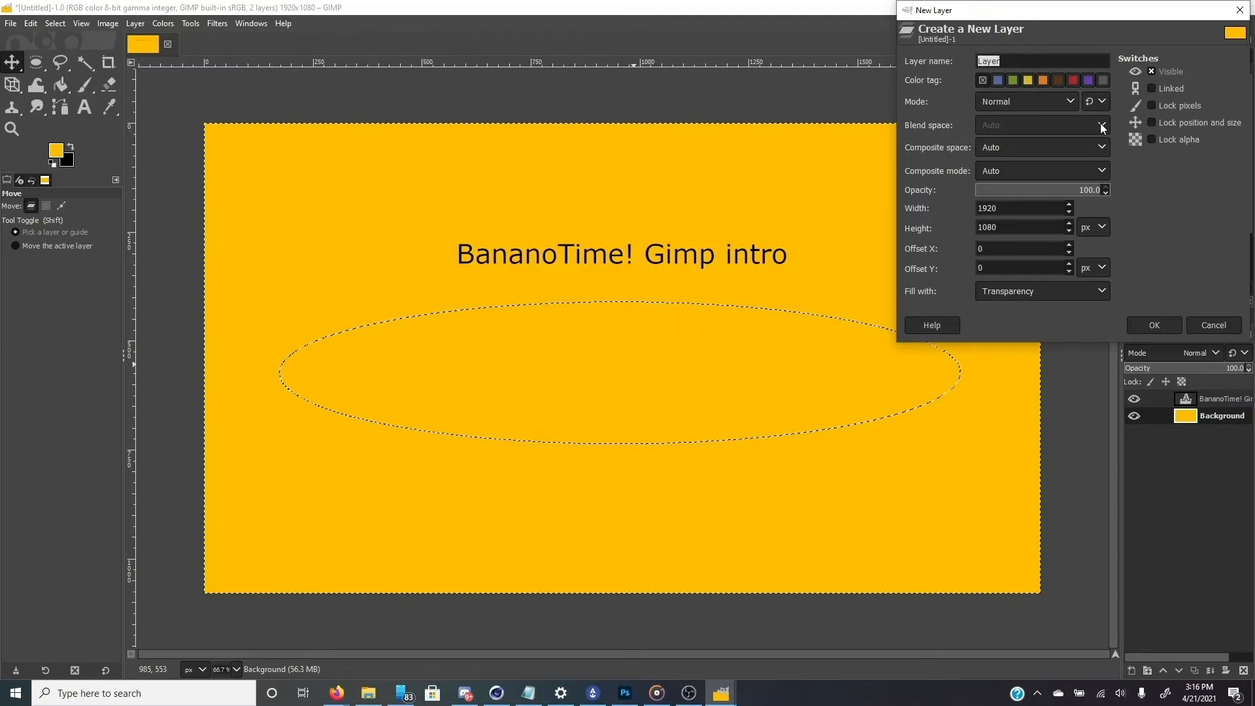
text(Underline)
click(1162, 324)
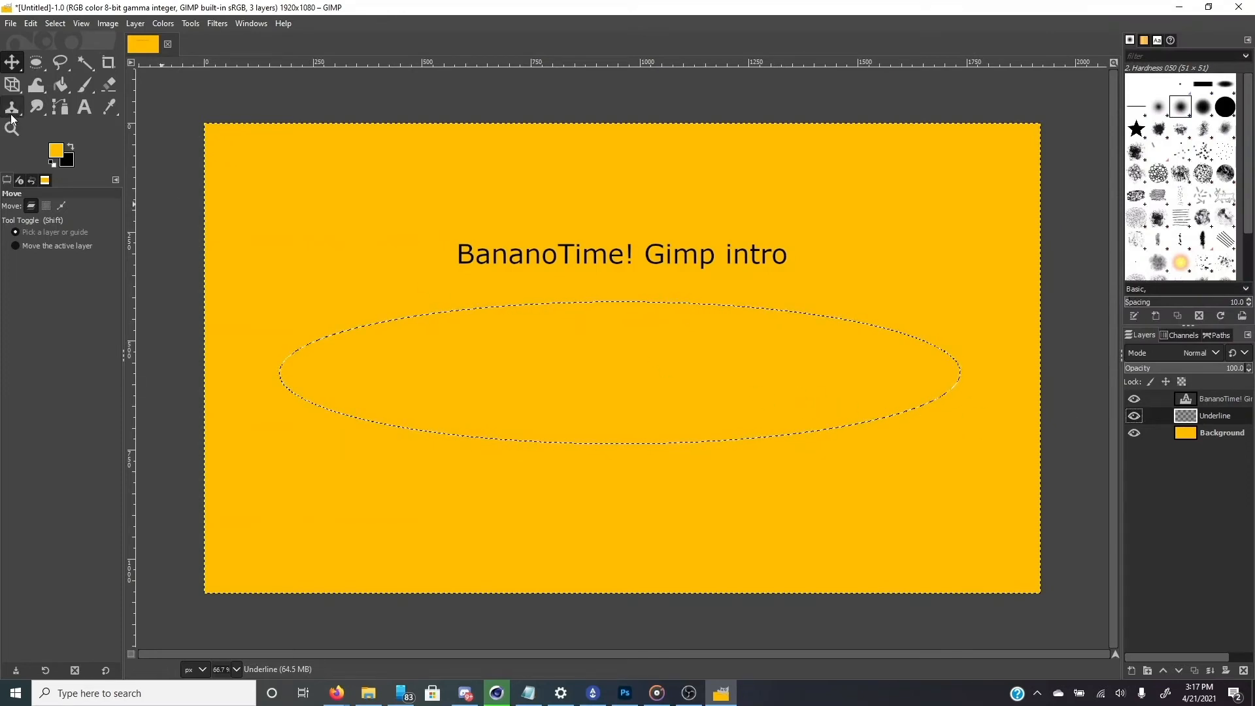
Fill the elliptical selection on the Underline layer with the black background color, keeping the layer between the title and Background.
click(37, 65)
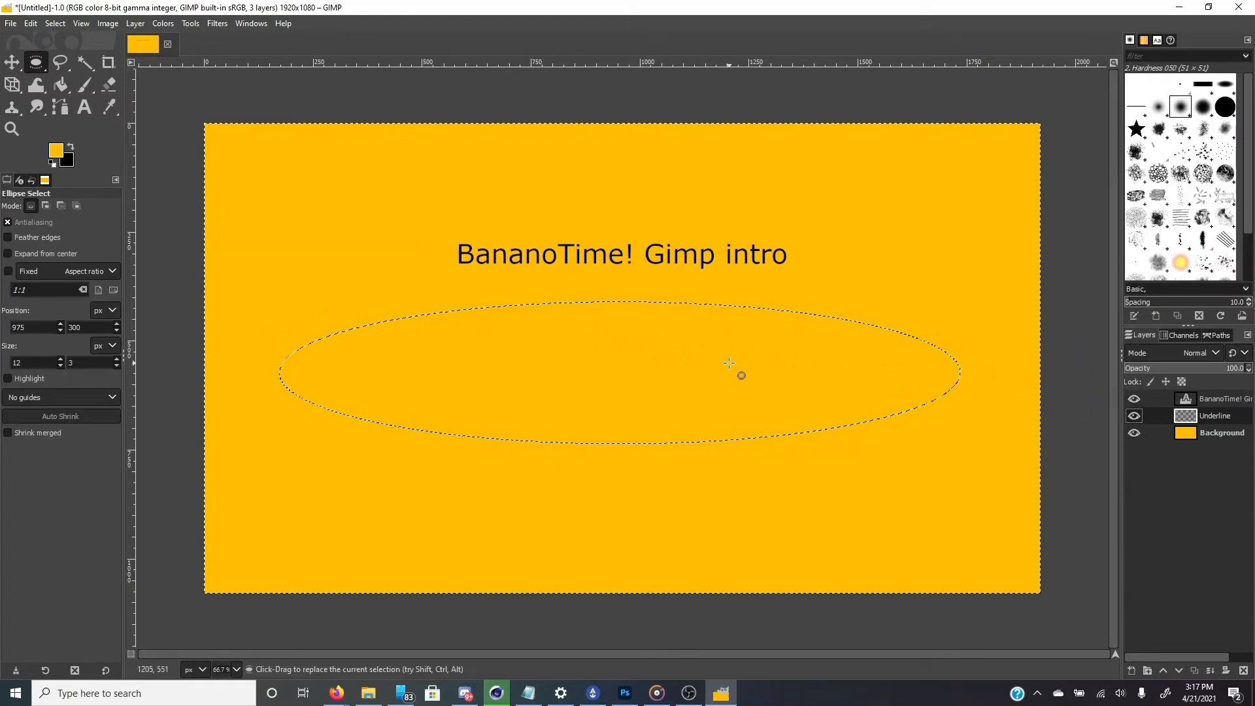
right_click(720, 367)
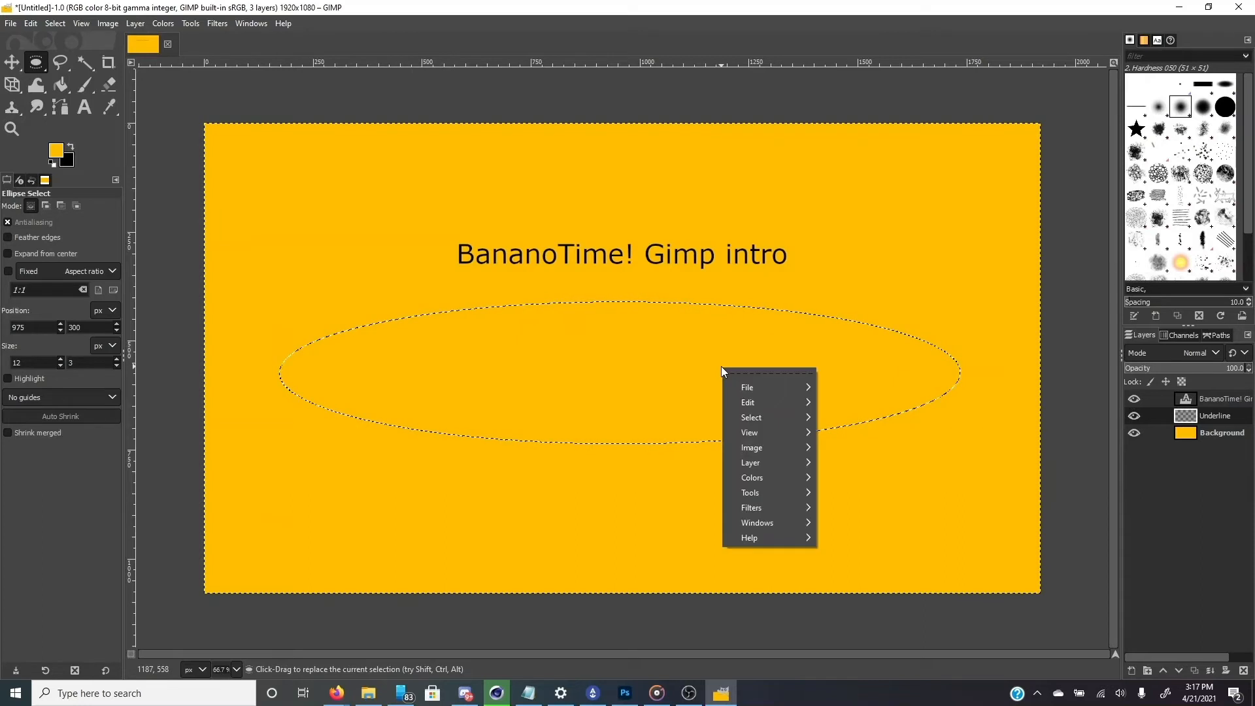
mouse_move(754, 403)
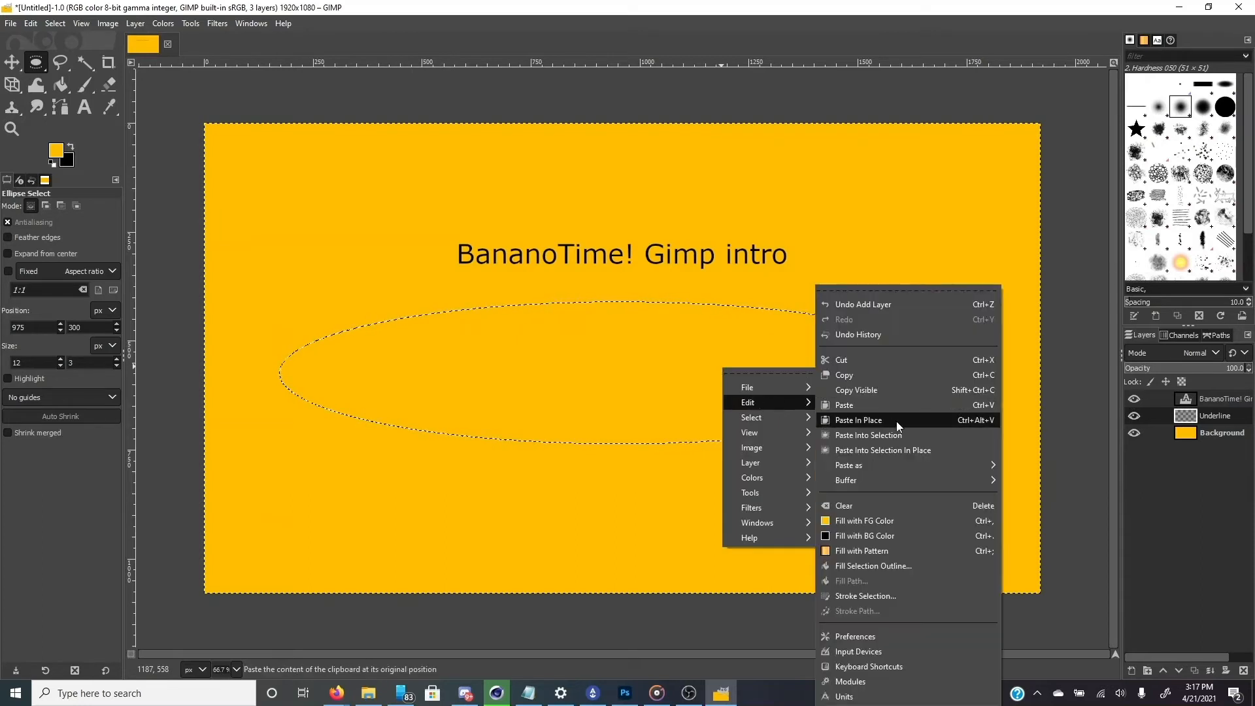
click(901, 536)
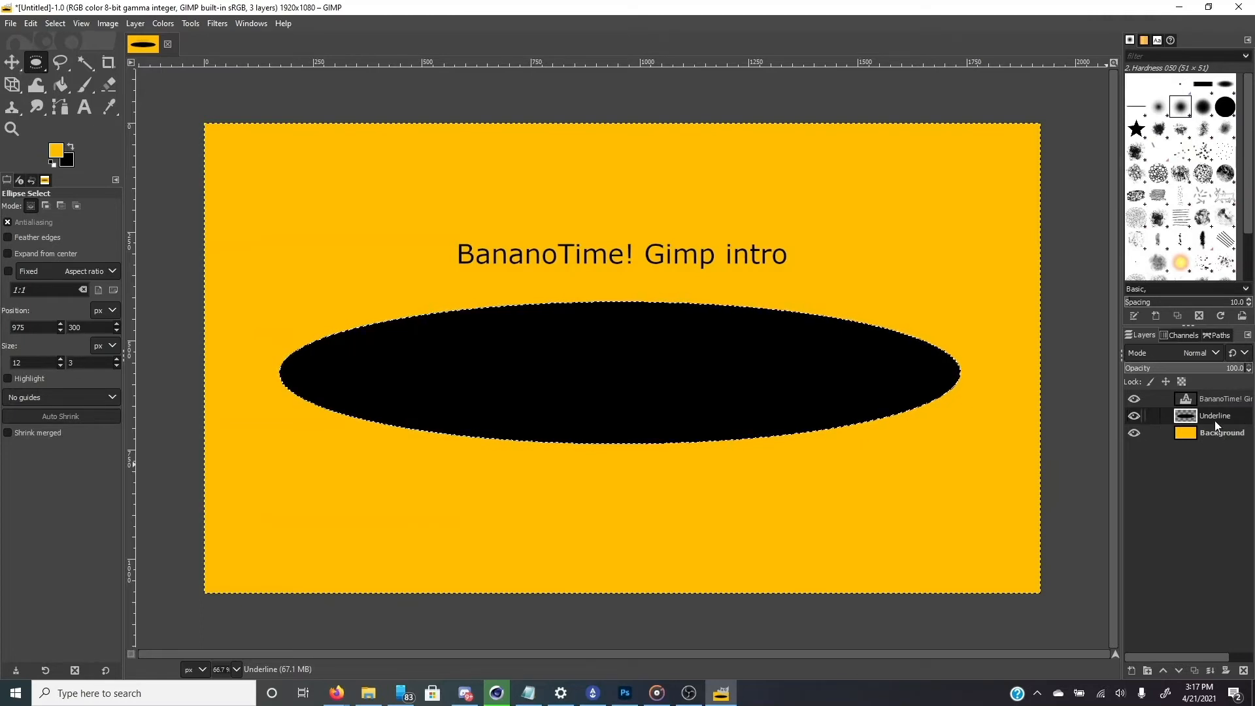
mouse_move(1215, 416)
mouse_down()
mouse_move(1222, 449)
mouse_move(1214, 408)
mouse_up()
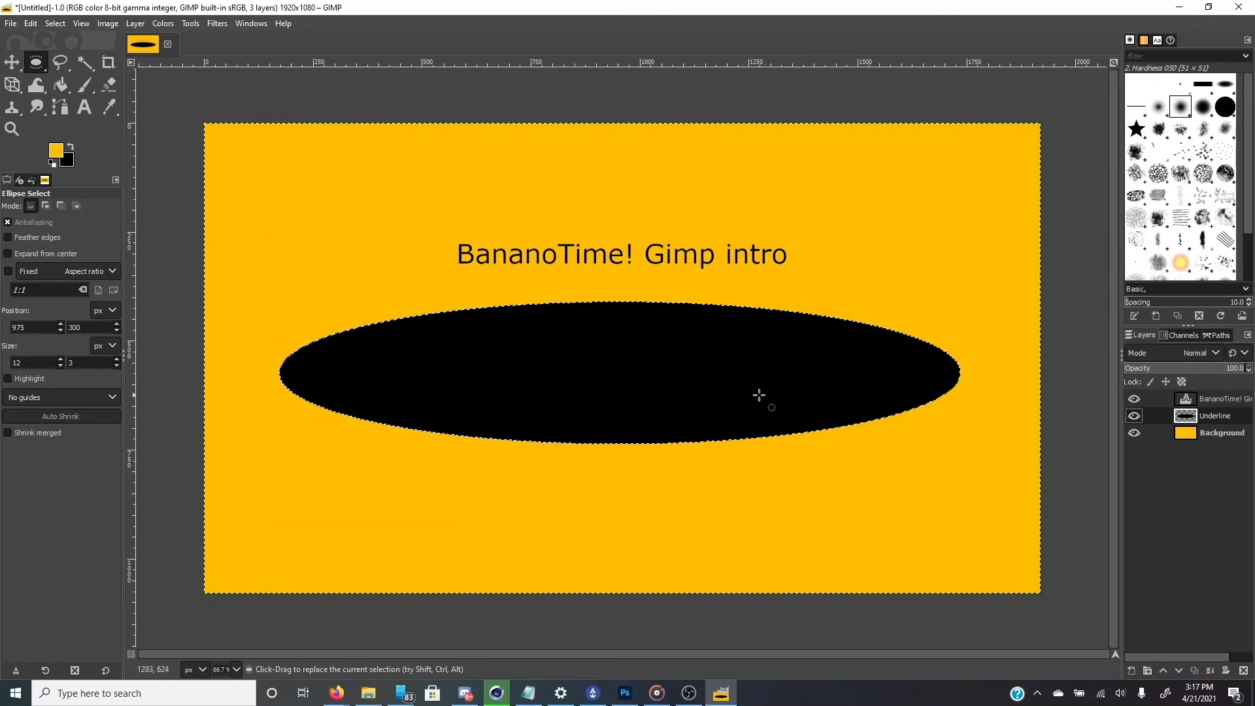
Change the background color from the color picker to orange, ff9f00.
click(69, 163)
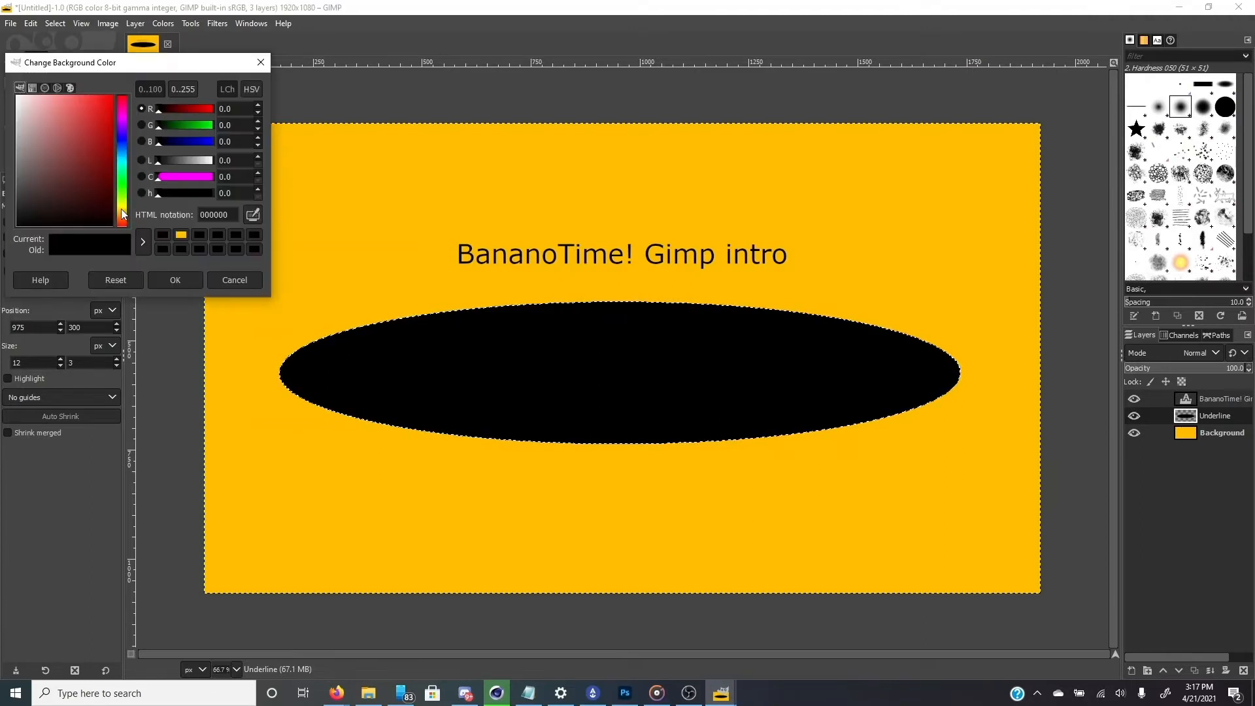
drag(120, 210, 125, 218)
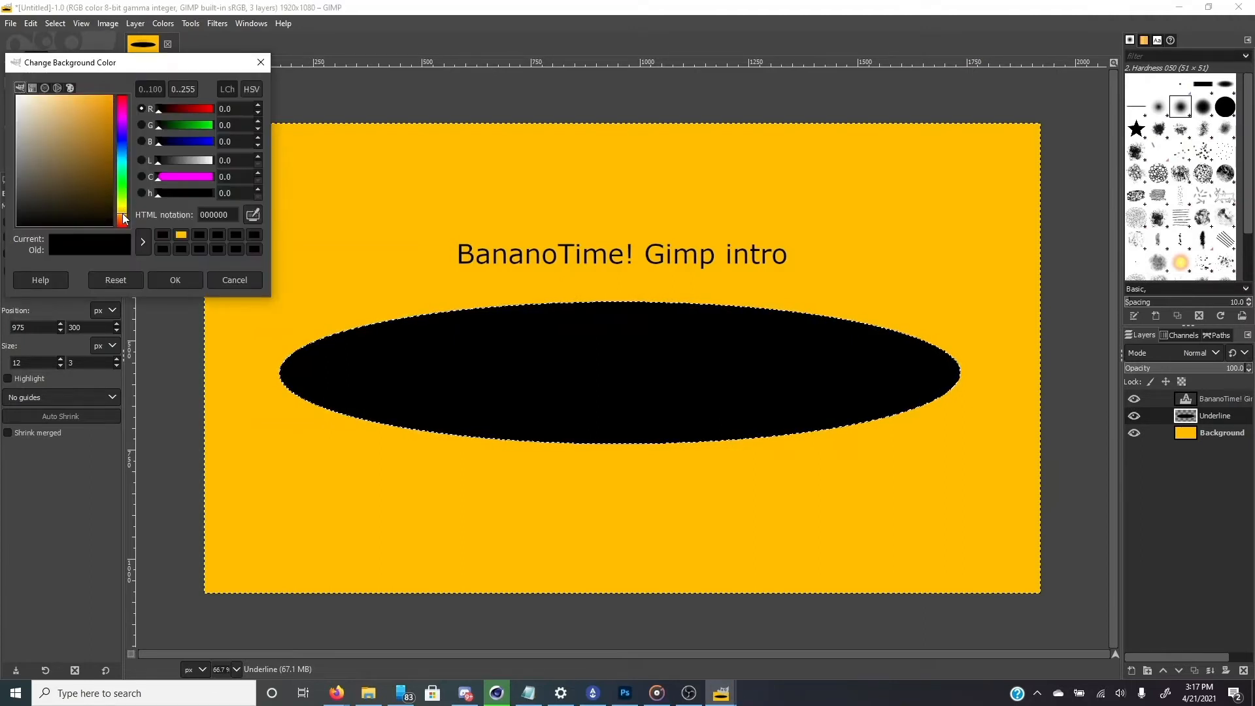
drag(98, 111, 134, 95)
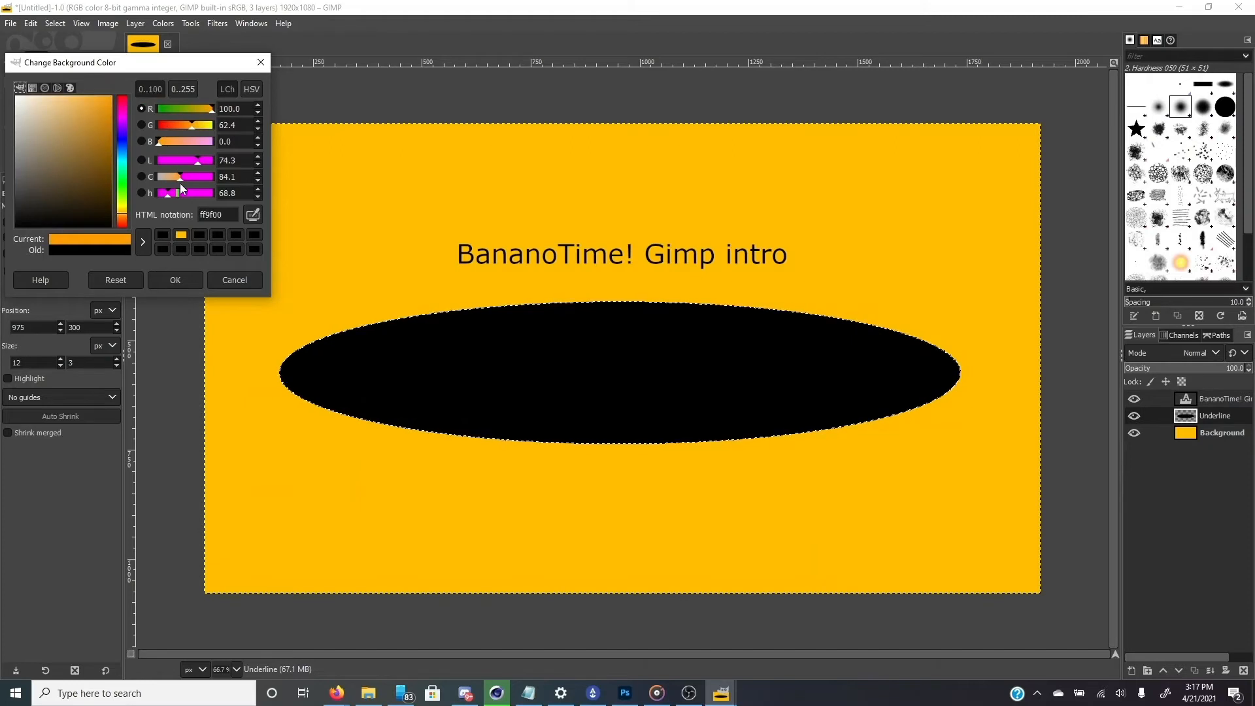
click(171, 280)
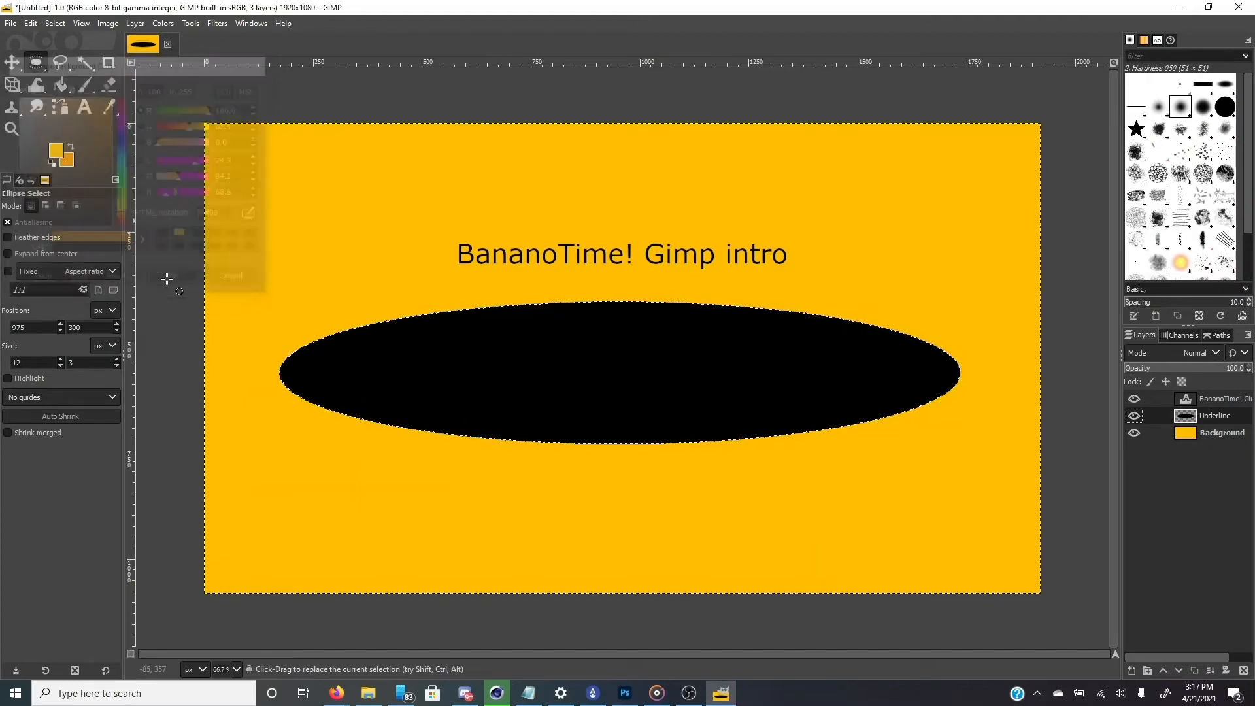
Fill the elliptical selection on the Underline layer with the orange background color, and clear the selection.
right_click(433, 347)
mouse_move(476, 382)
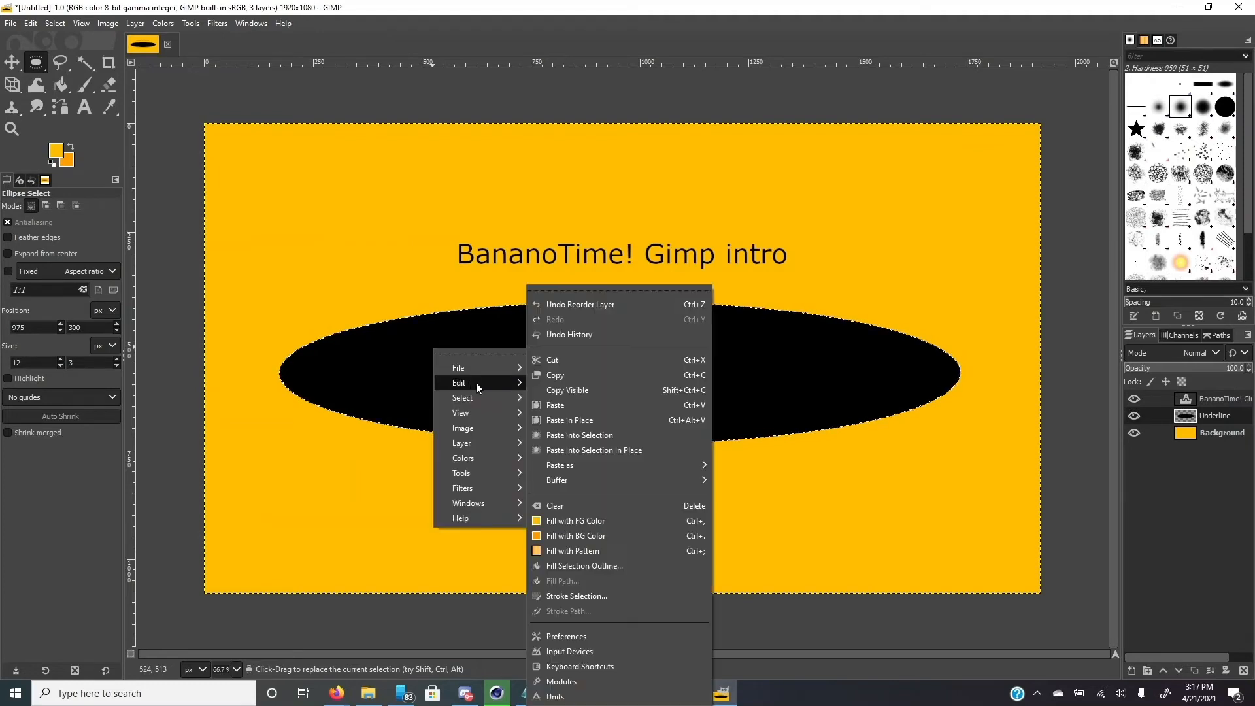
click(617, 541)
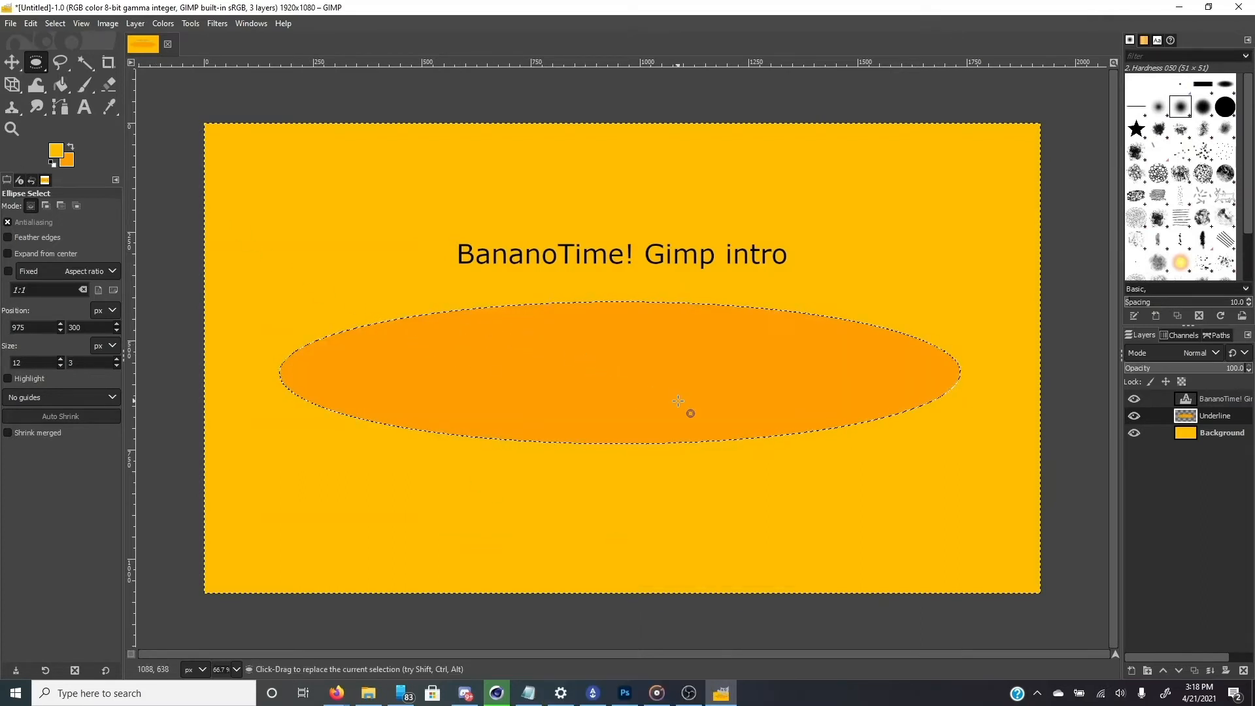
click(548, 486)
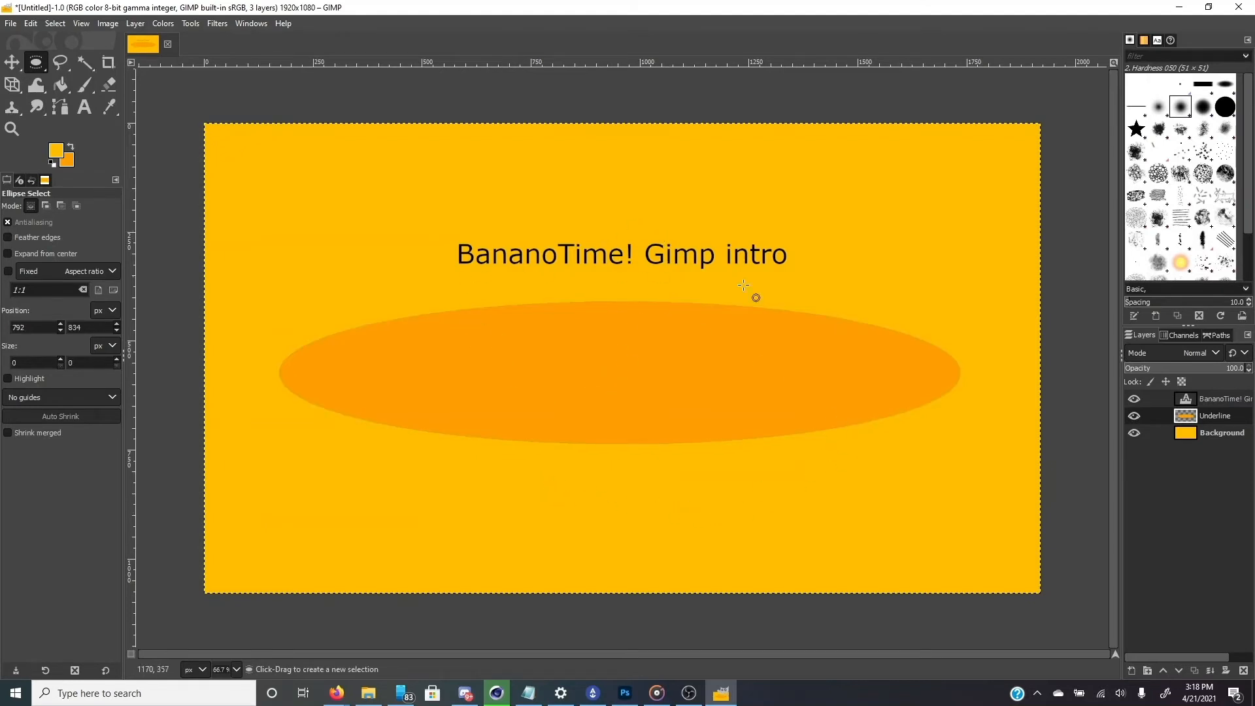
Move the title text layer straight down onto the middle of the orange ellipse.
click(1233, 402)
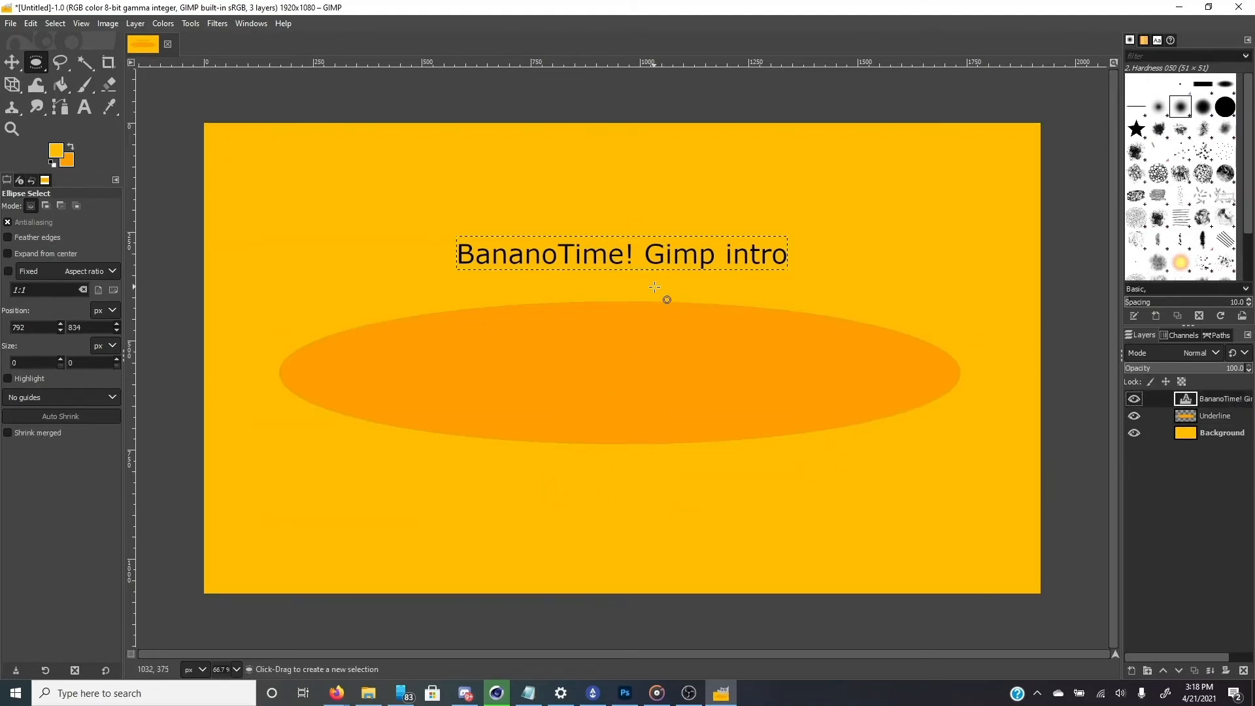
click(12, 62)
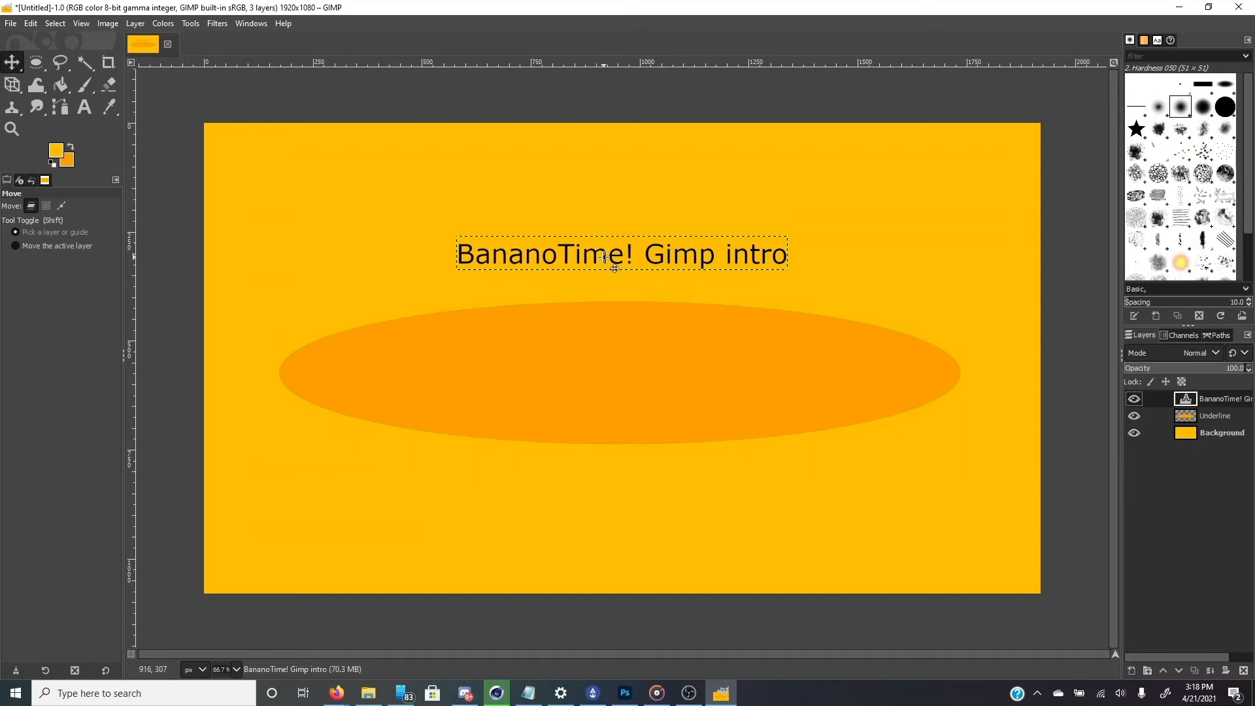
drag(609, 256, 615, 284)
key(ctrl+z)
drag(478, 264, 482, 380)
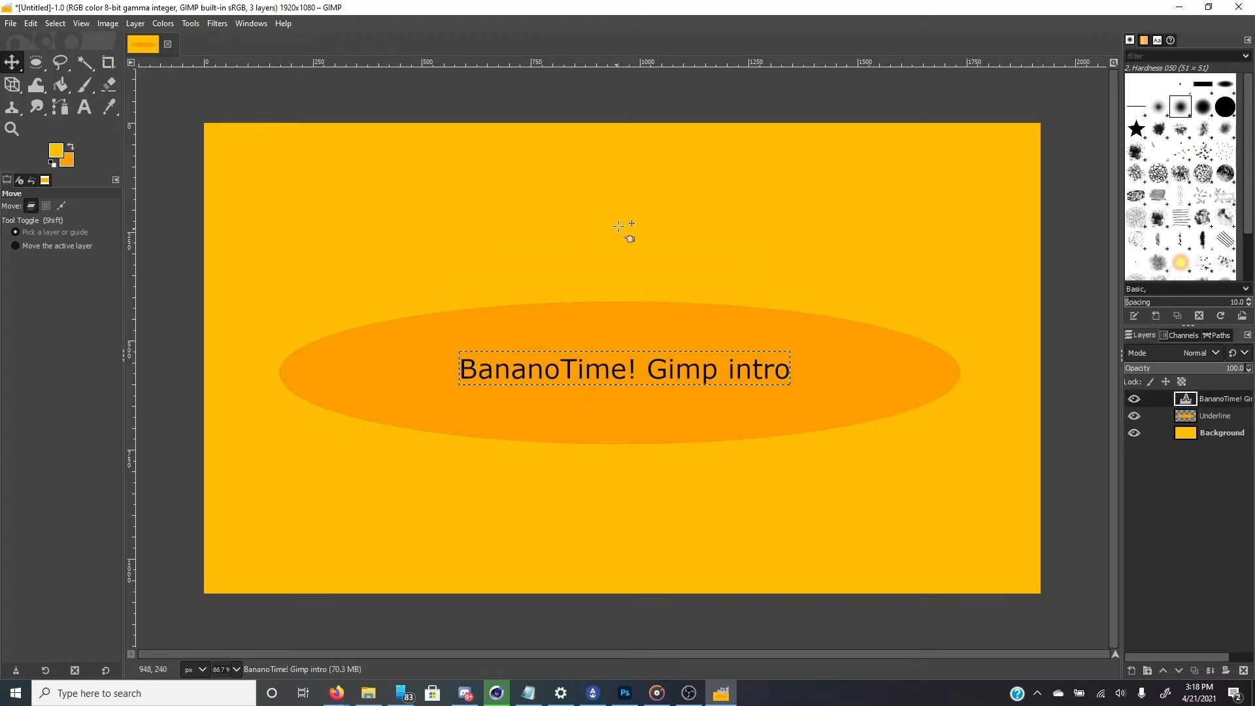
Distort the title text layer with the Perspective transform, raising its upper-left corner and pulling both lower corners outward.
click(36, 63)
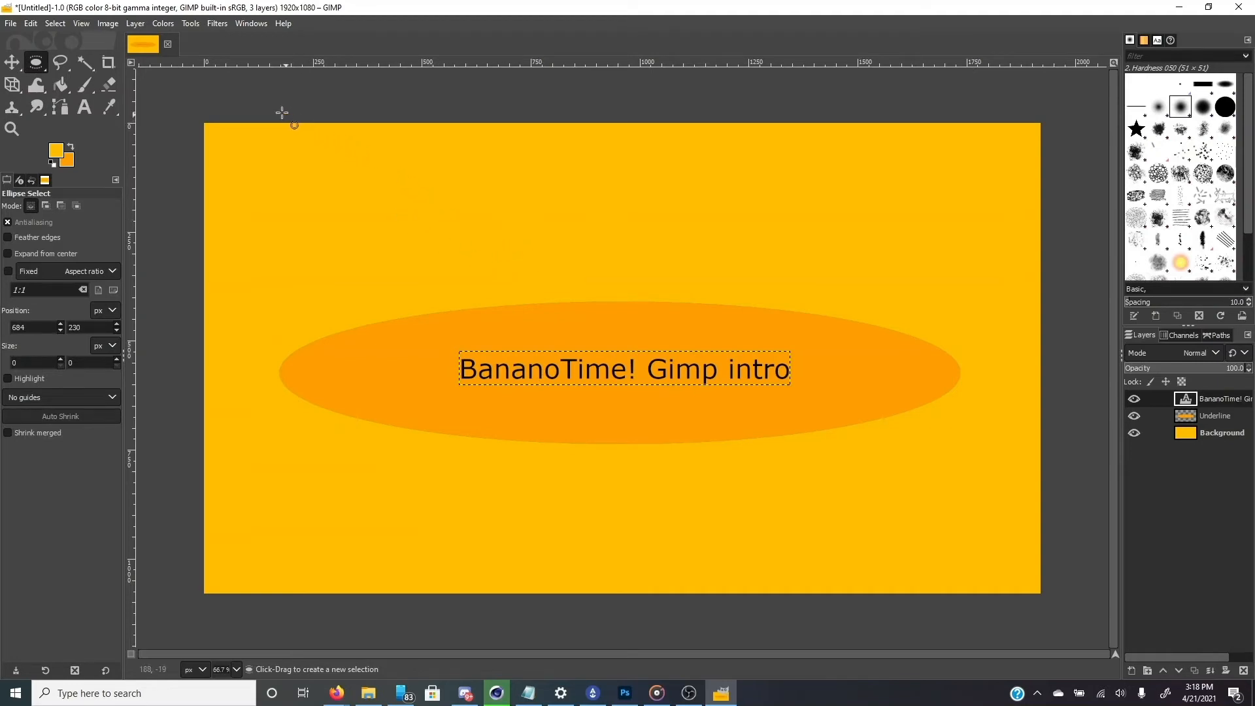
click(188, 24)
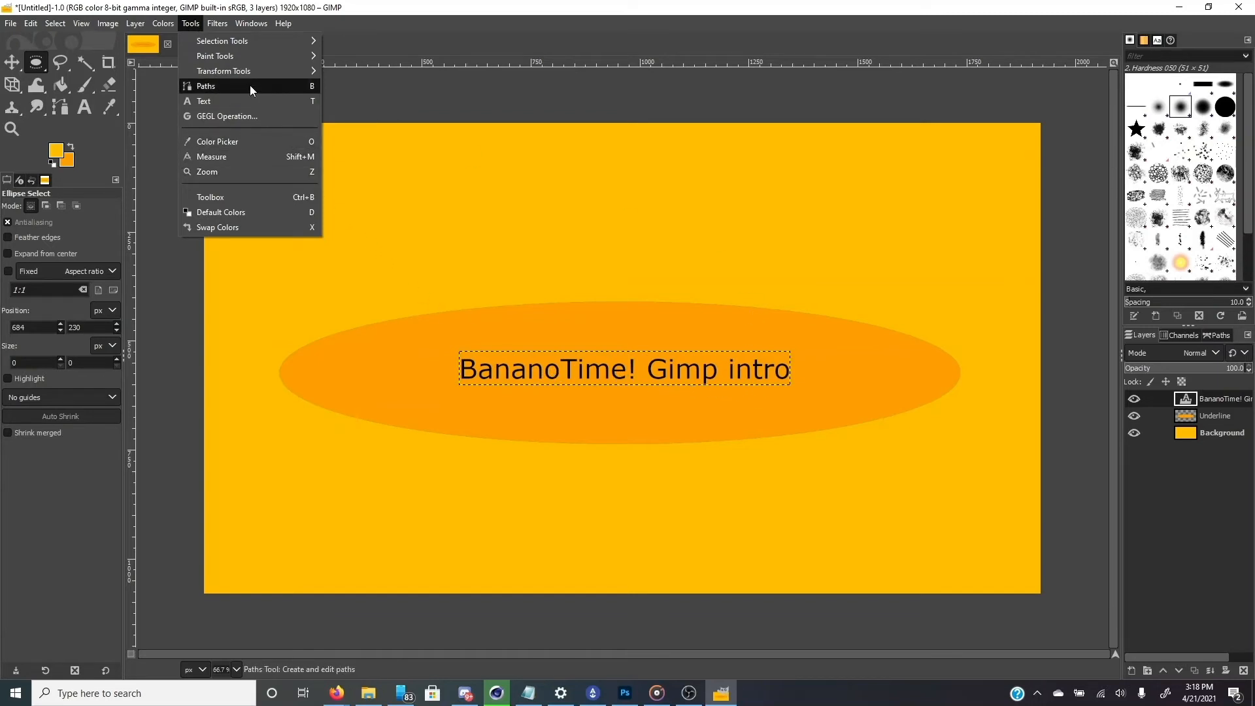
mouse_move(272, 72)
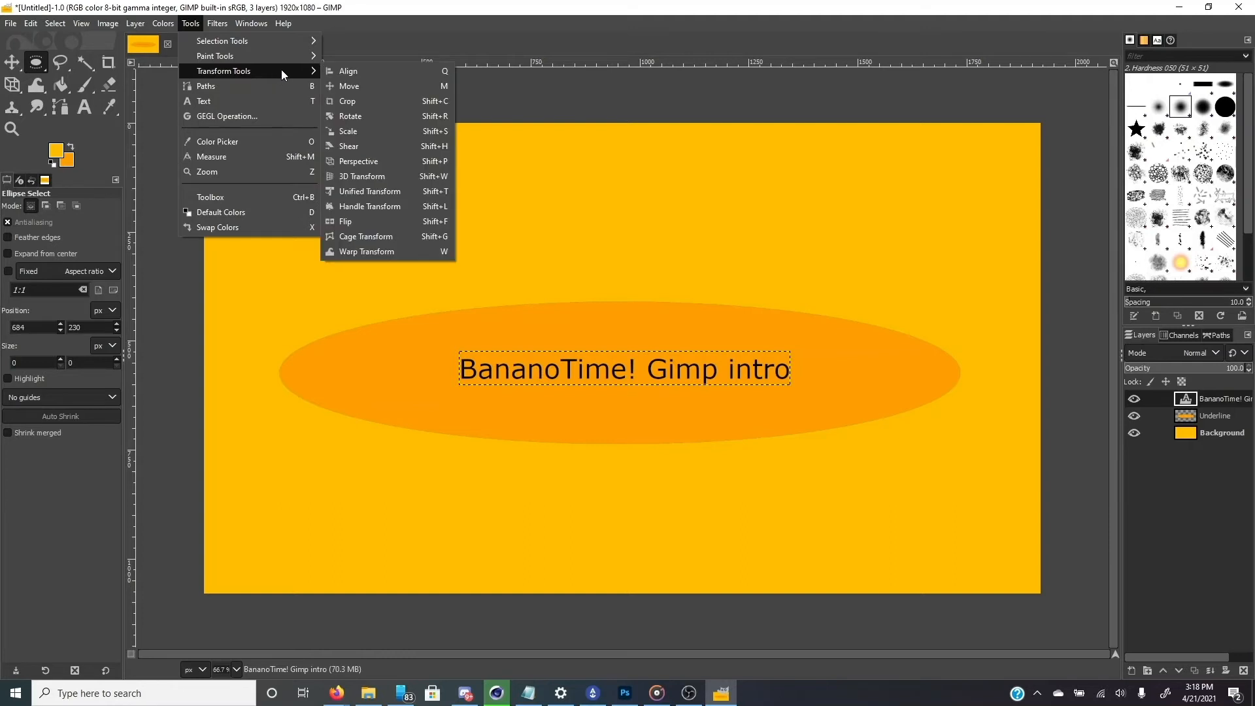
click(405, 160)
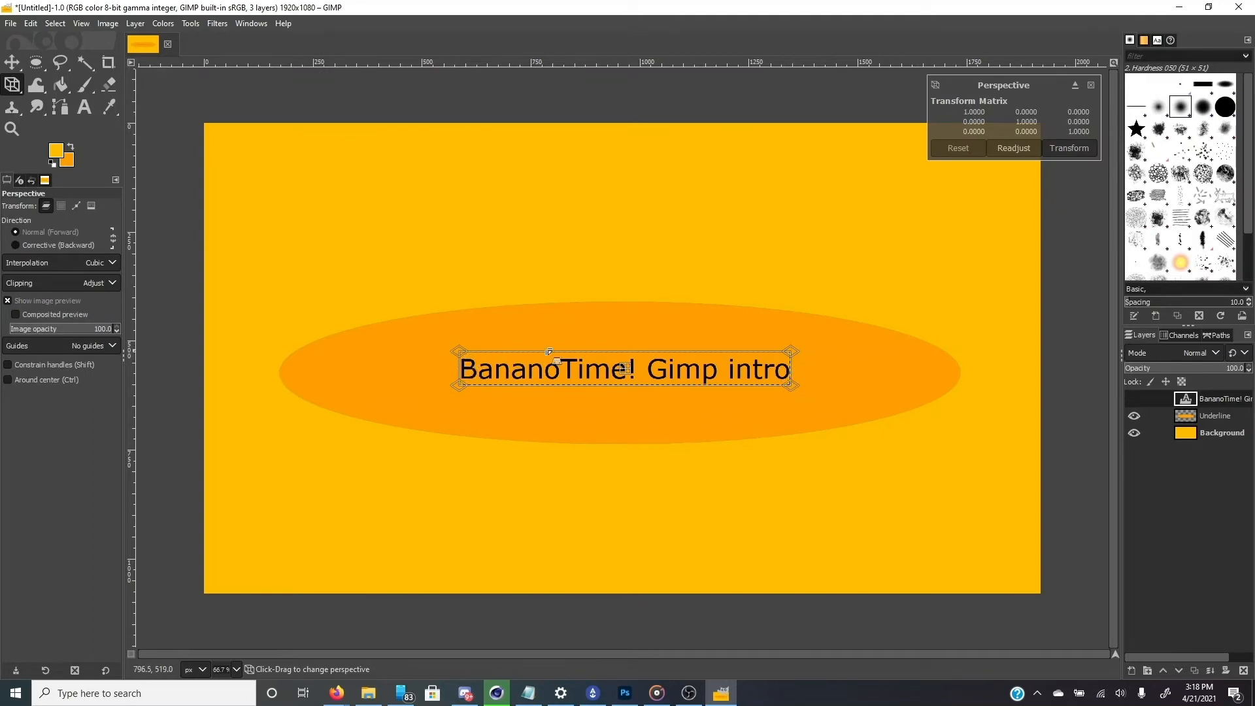
drag(472, 358, 455, 304)
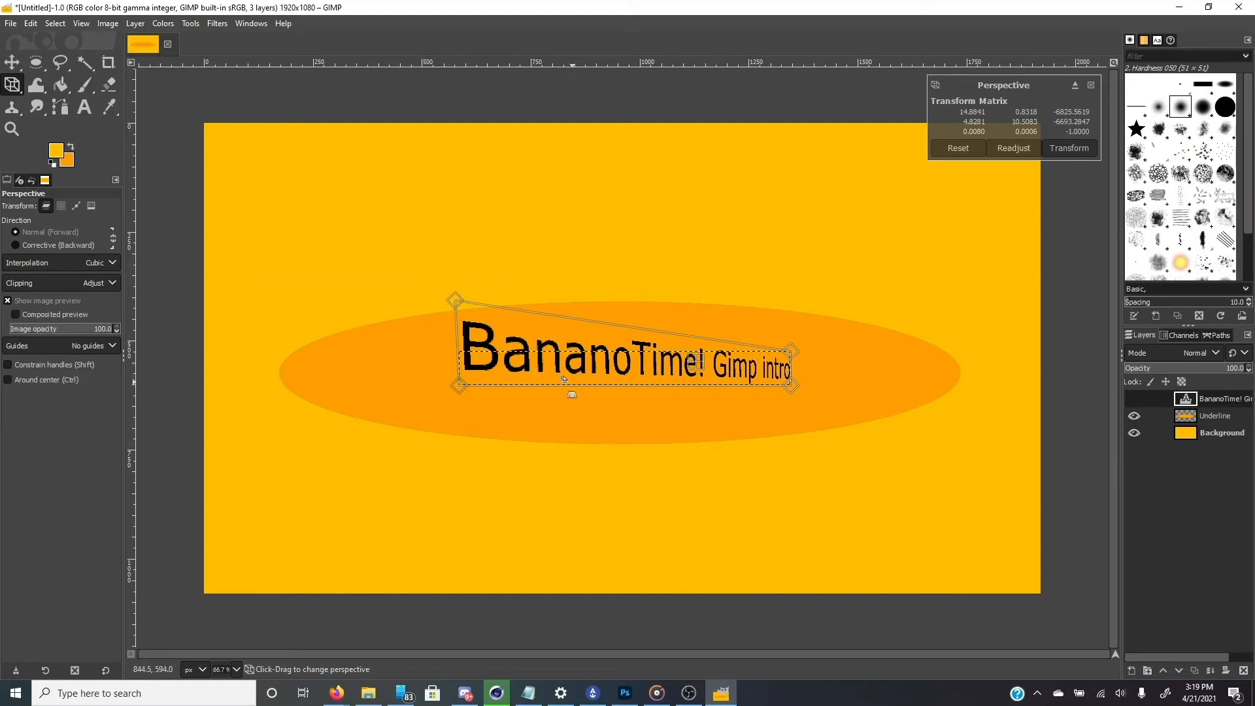
mouse_move(463, 392)
mouse_down()
mouse_move(454, 426)
mouse_move(456, 383)
mouse_move(456, 400)
mouse_up()
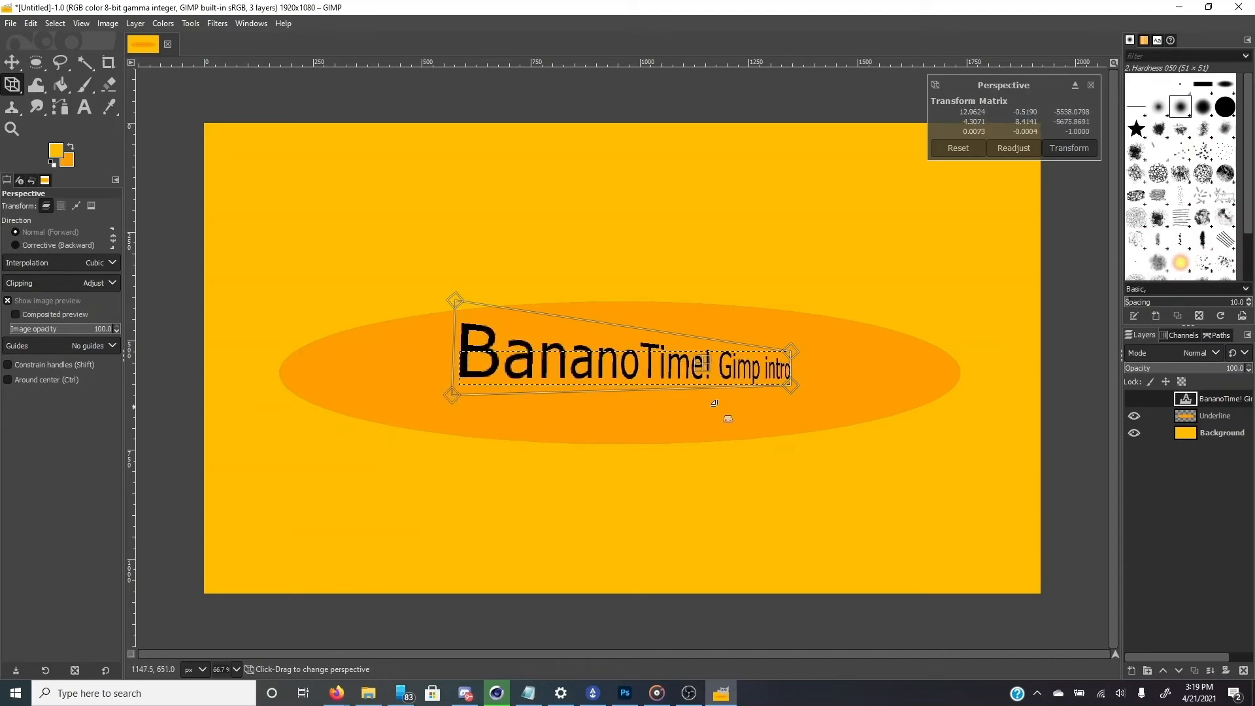
drag(791, 385, 823, 394)
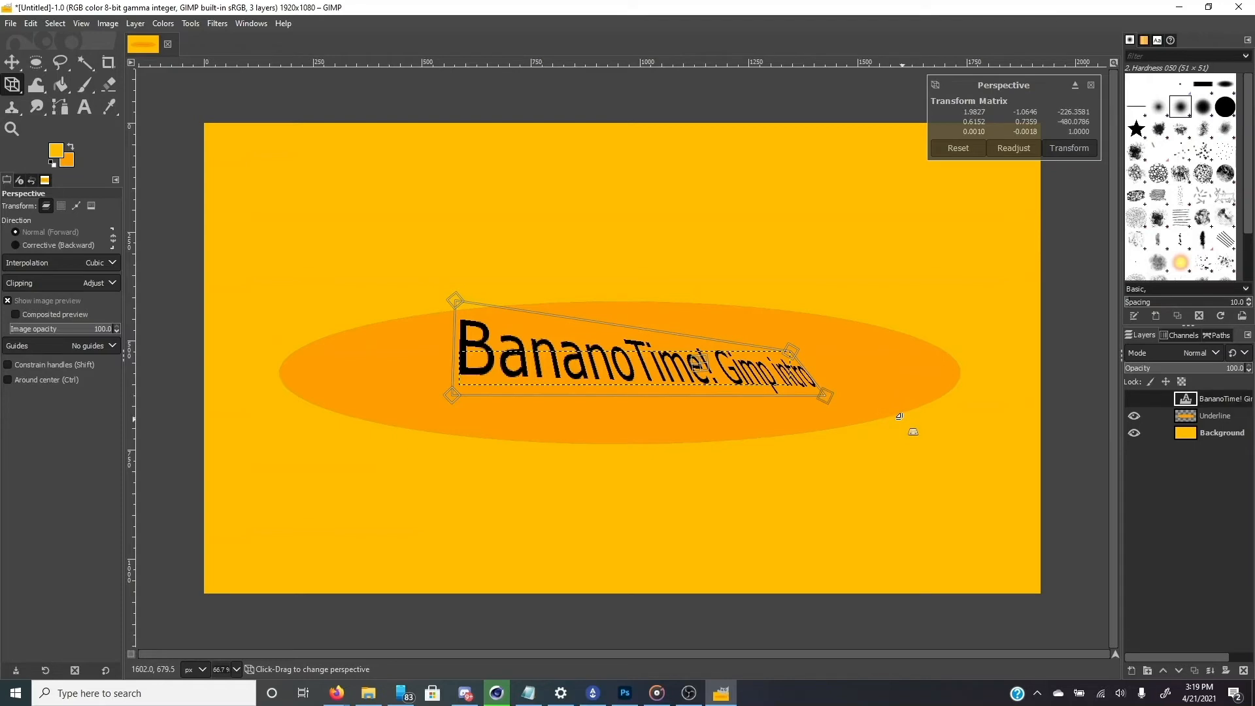
Distort the Underline ellipse layer with the Perspective transform, pulling its upper-left corner up and outward and its lower-right corner slightly inward.
click(1214, 414)
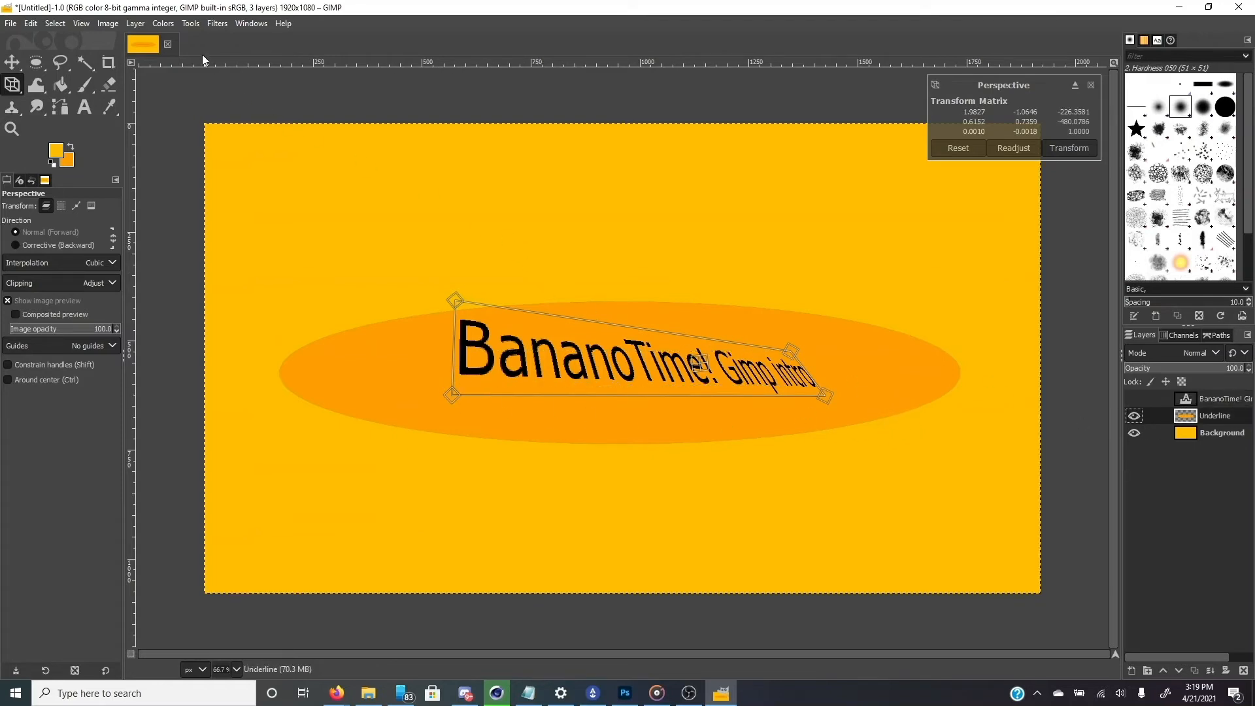
click(191, 25)
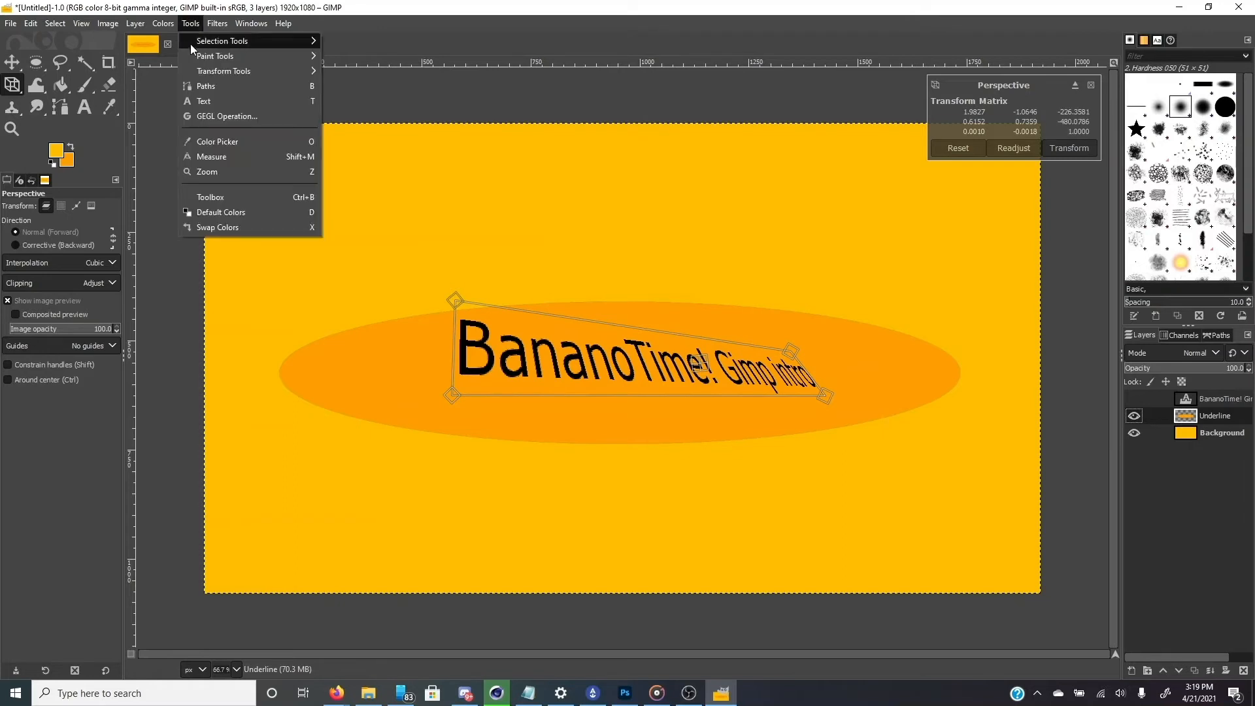
mouse_move(286, 72)
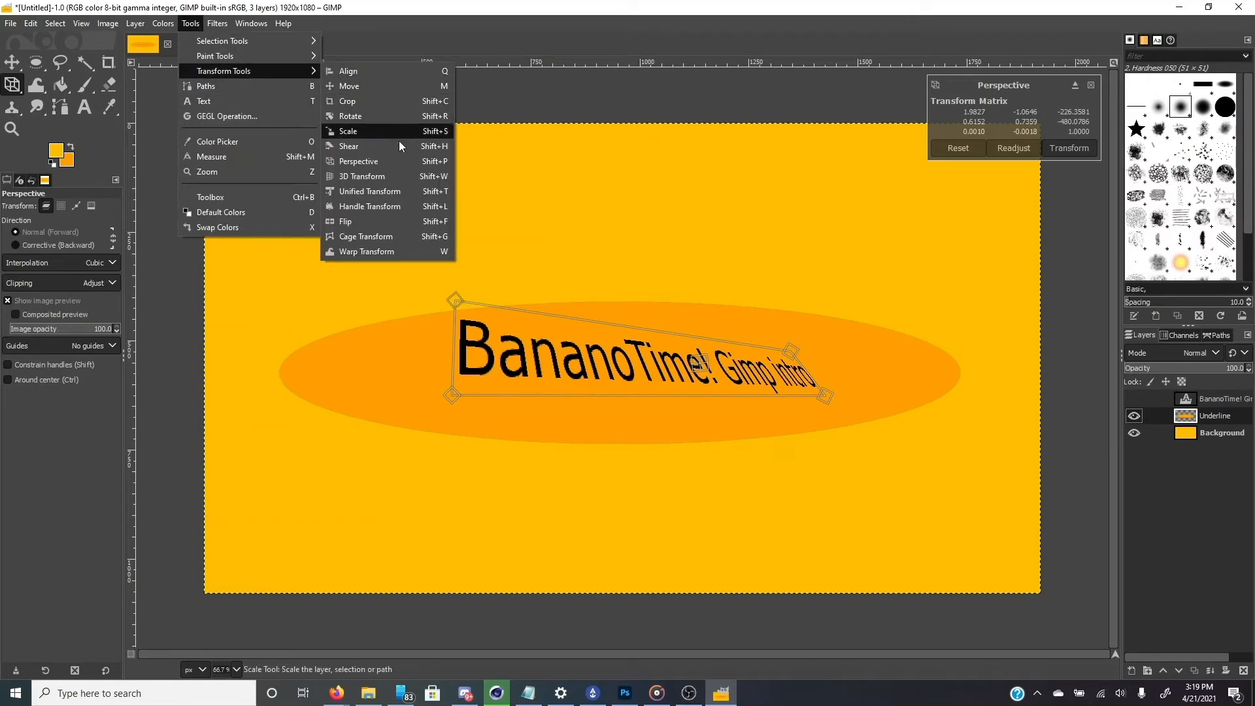
click(396, 160)
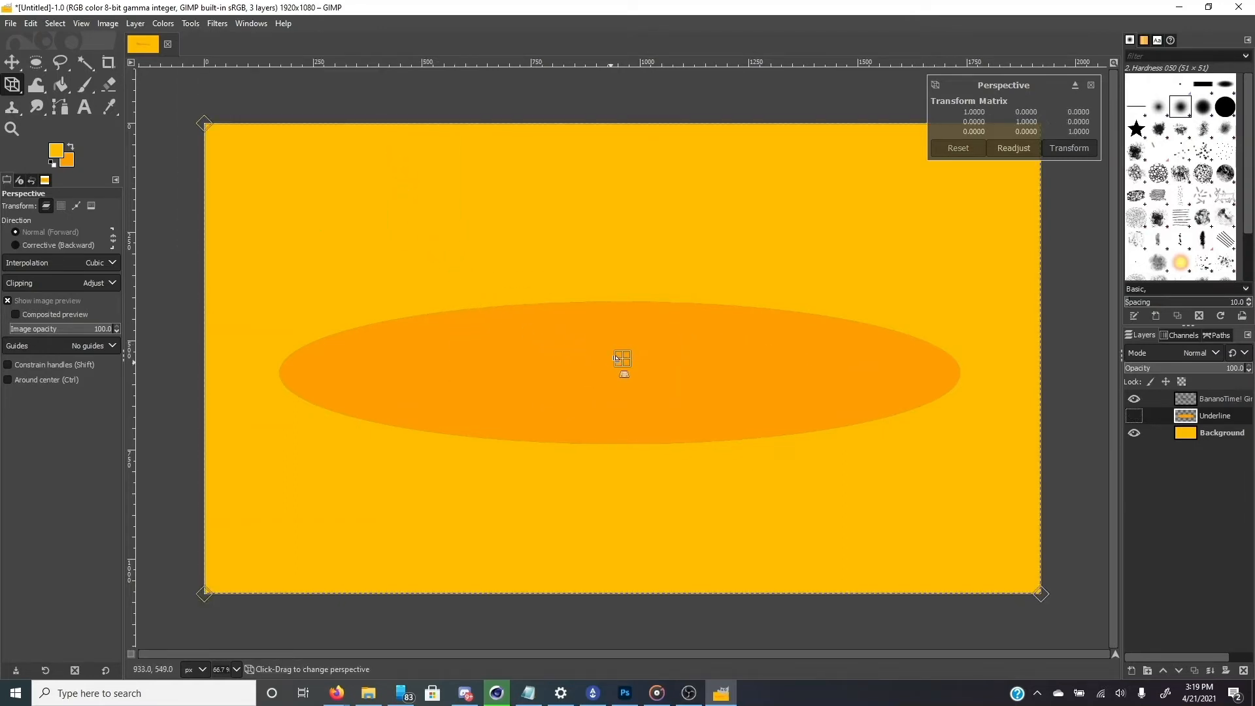
drag(620, 358, 649, 370)
drag(229, 130, 134, 21)
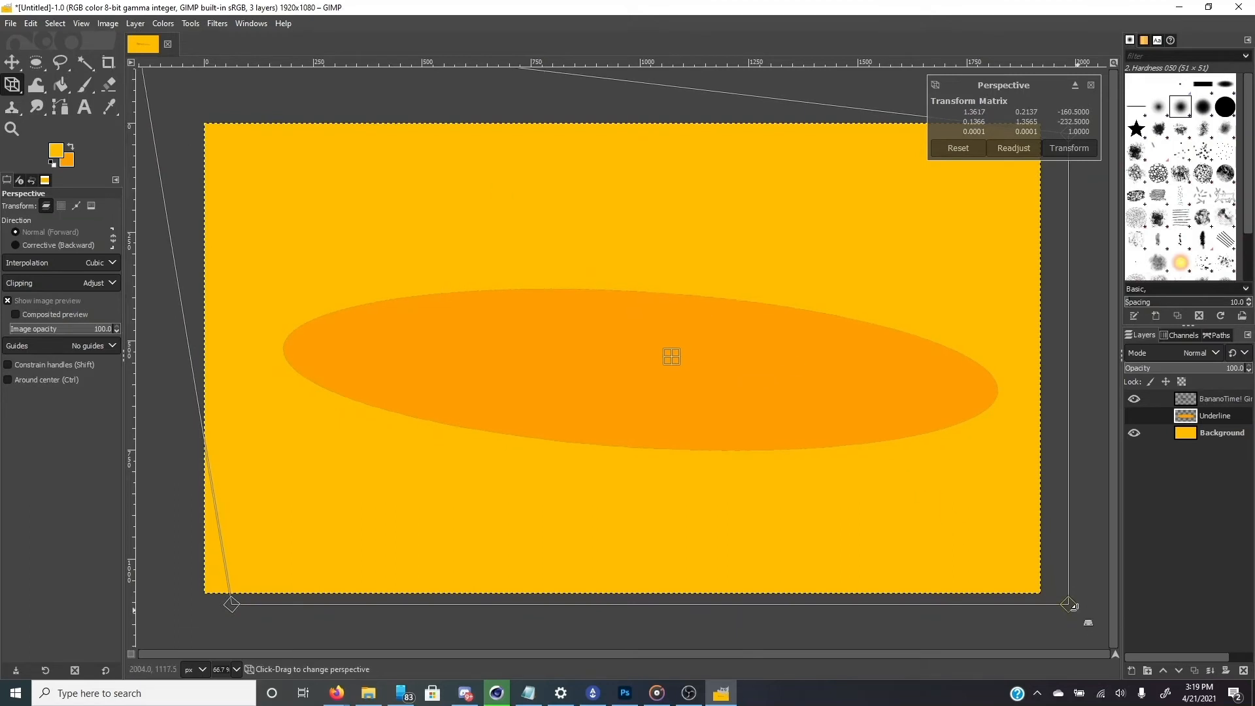
drag(1067, 603, 998, 614)
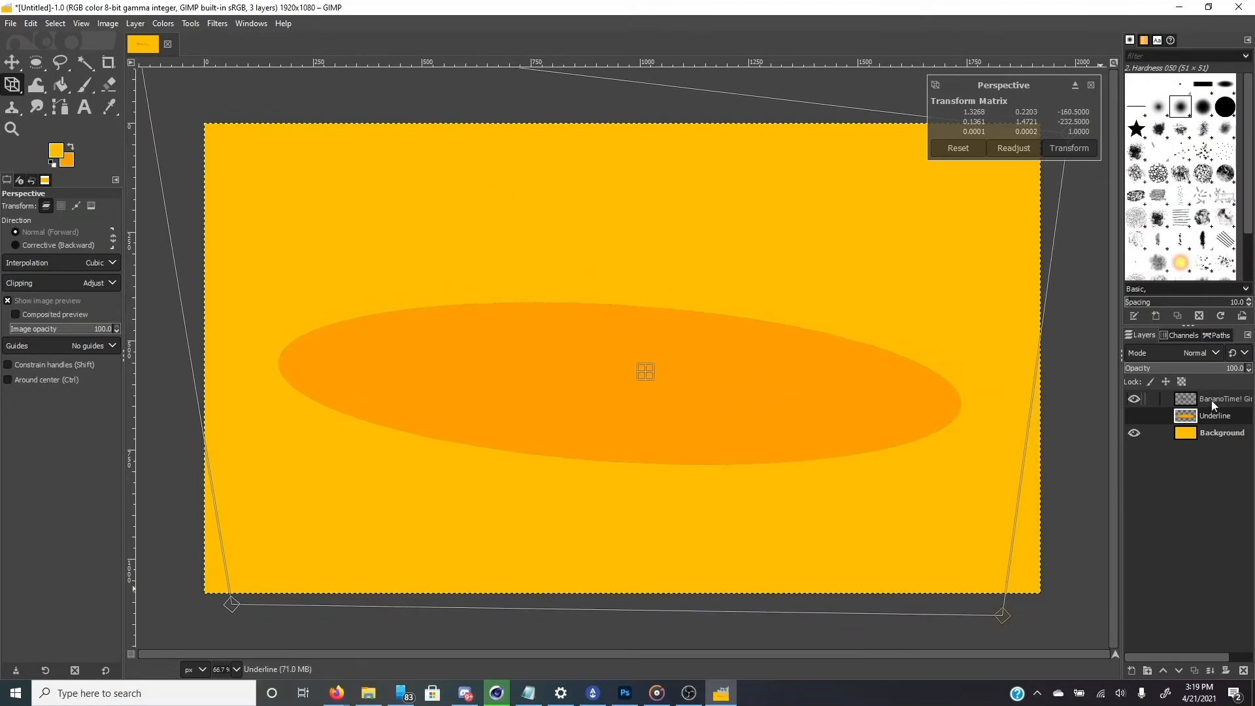
drag(1001, 614, 993, 617)
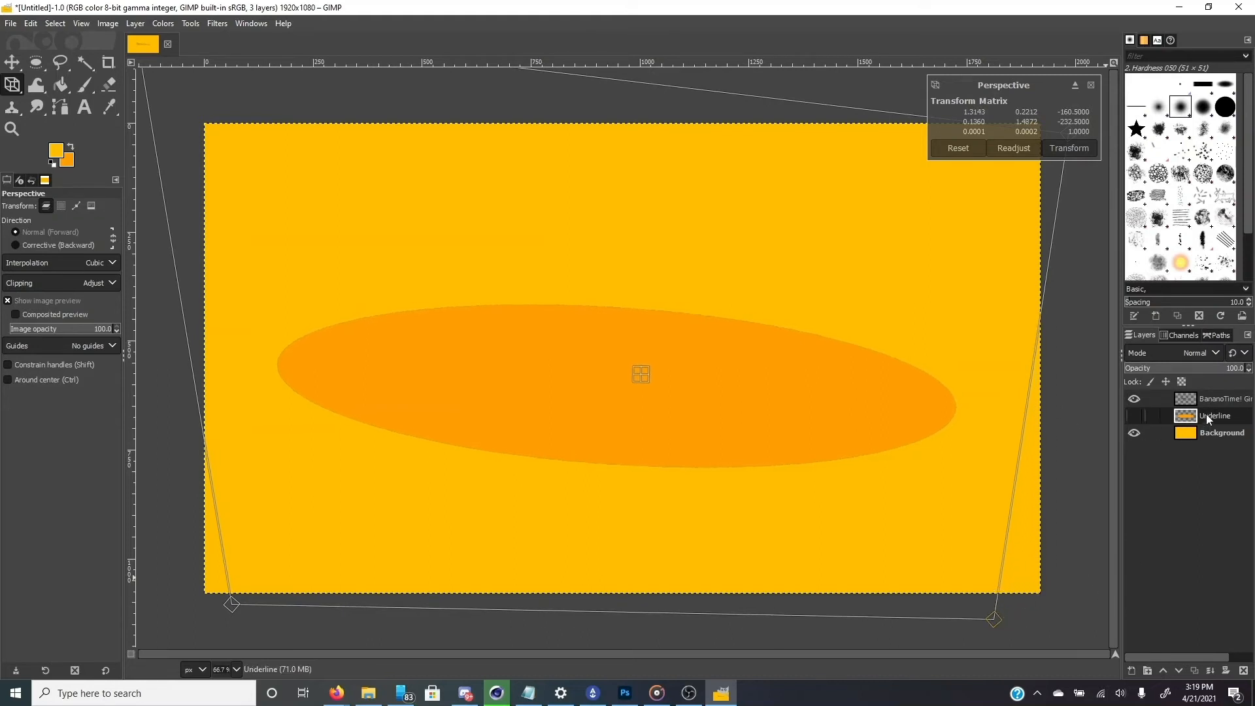
drag(1206, 415, 1206, 400)
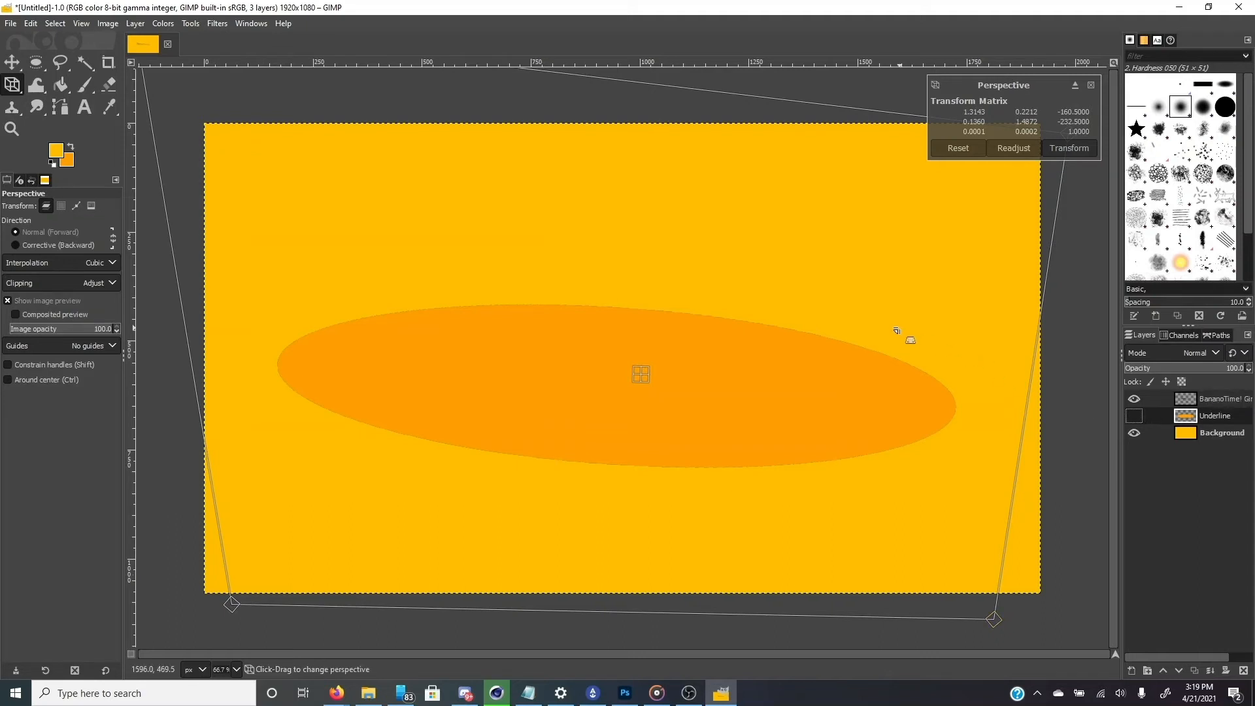
click(1075, 149)
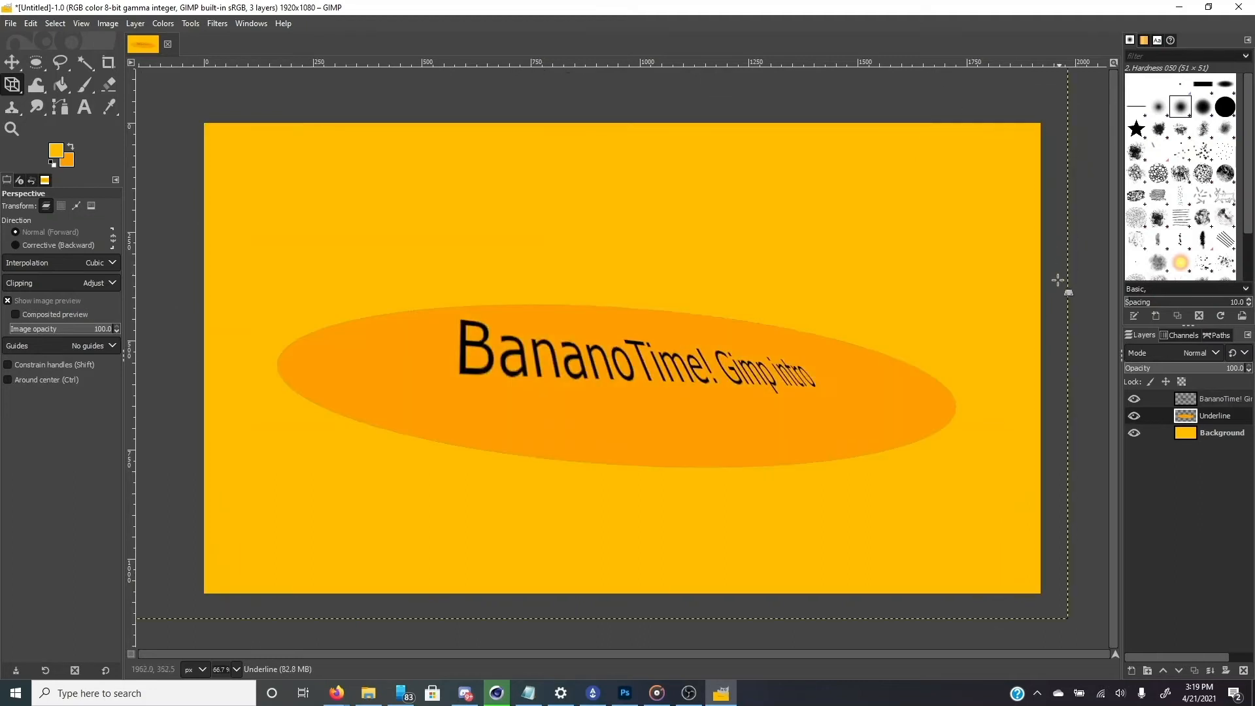
Move the title text layer slightly down onto the middle of the tilted orange ellipse.
click(1232, 400)
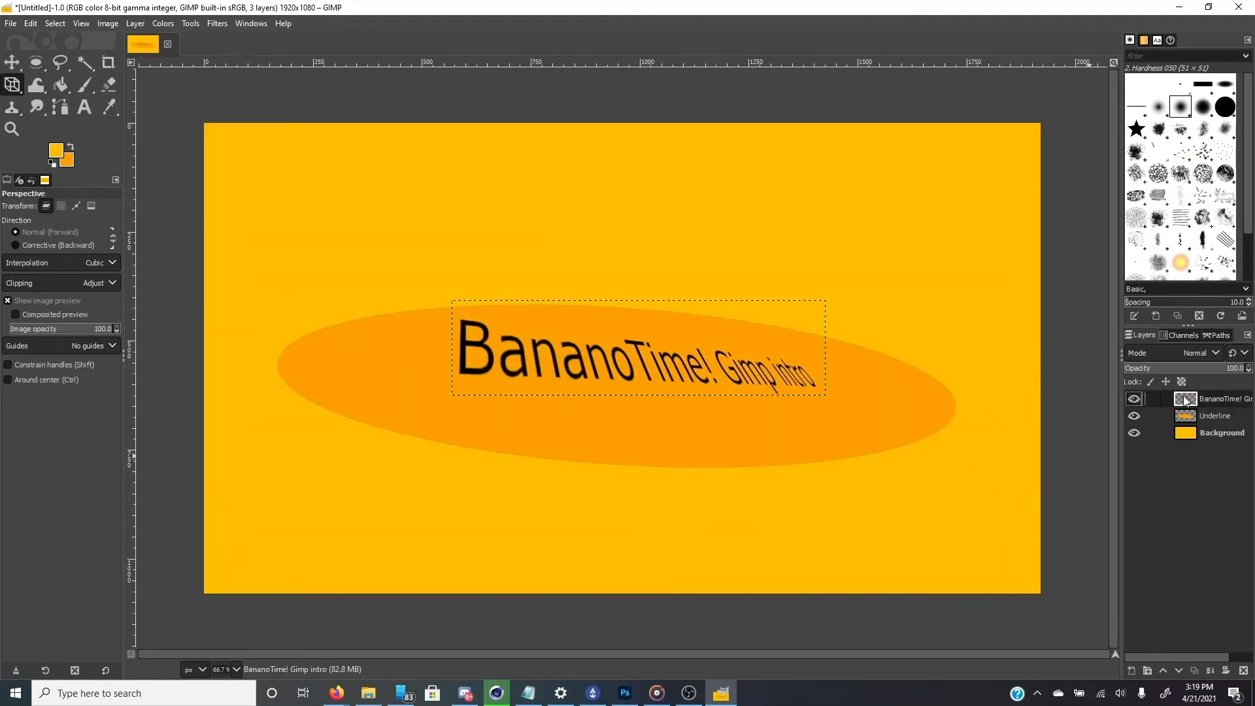
click(12, 62)
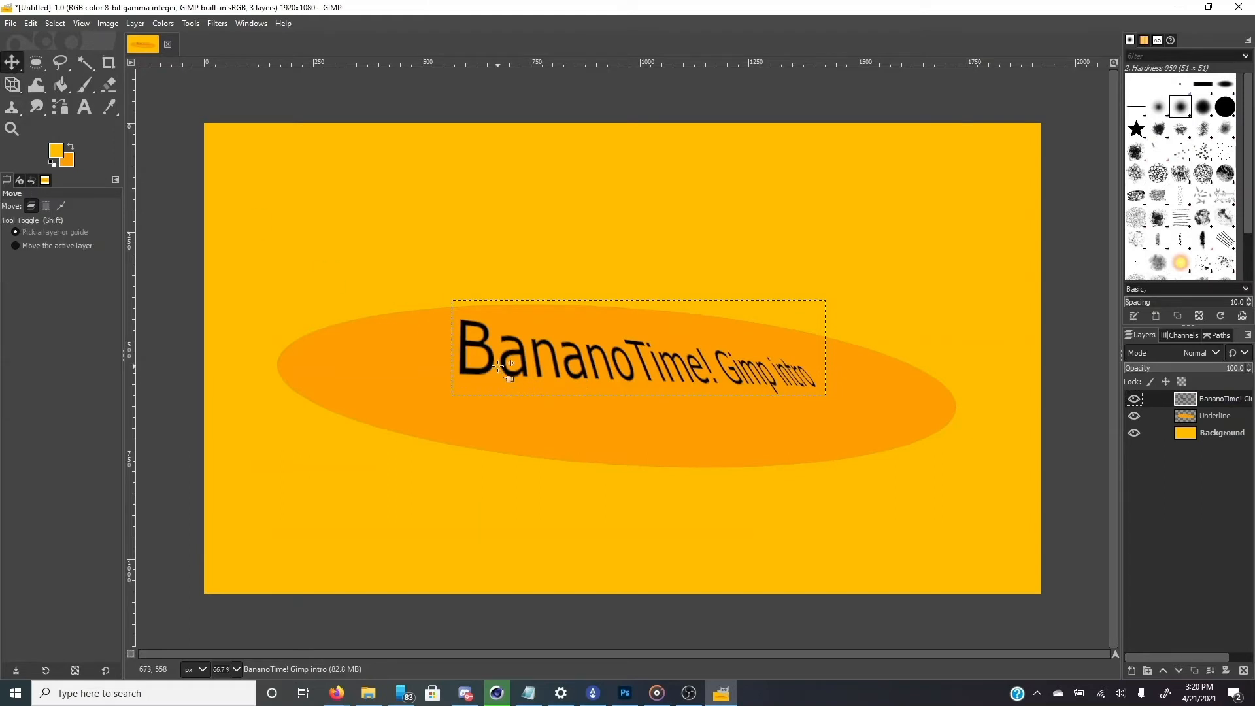
drag(504, 363, 502, 387)
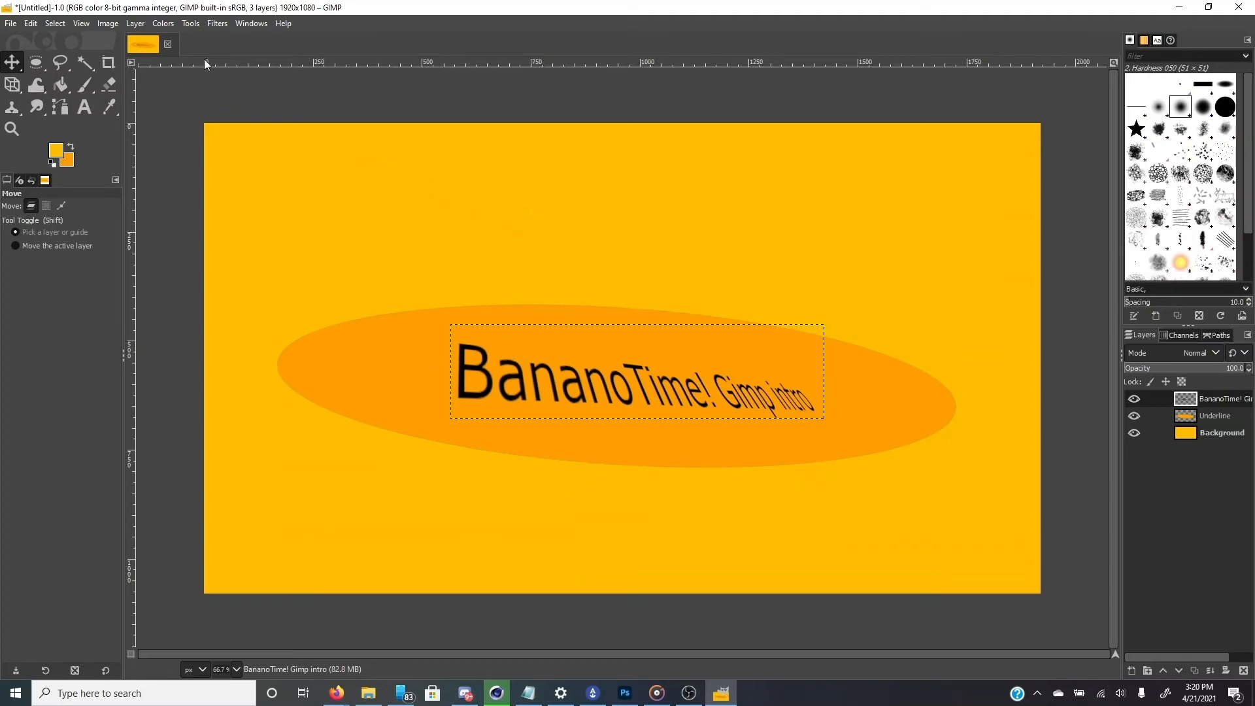
click(193, 26)
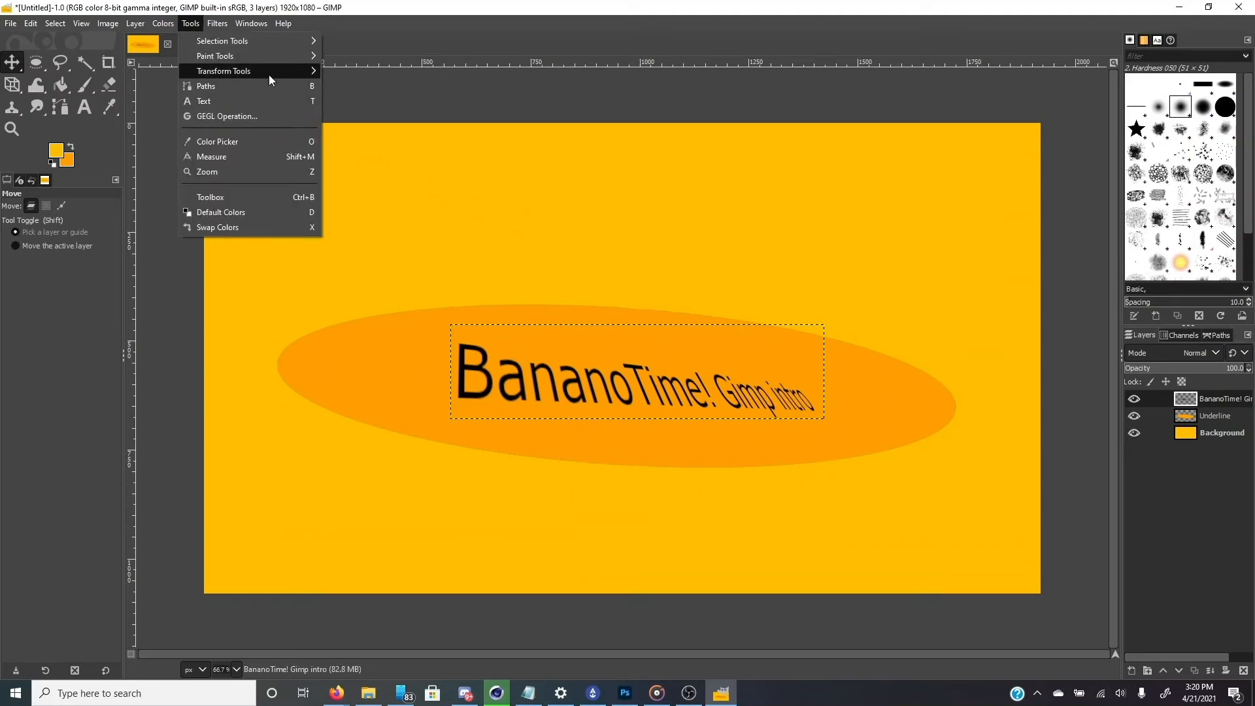
mouse_move(265, 73)
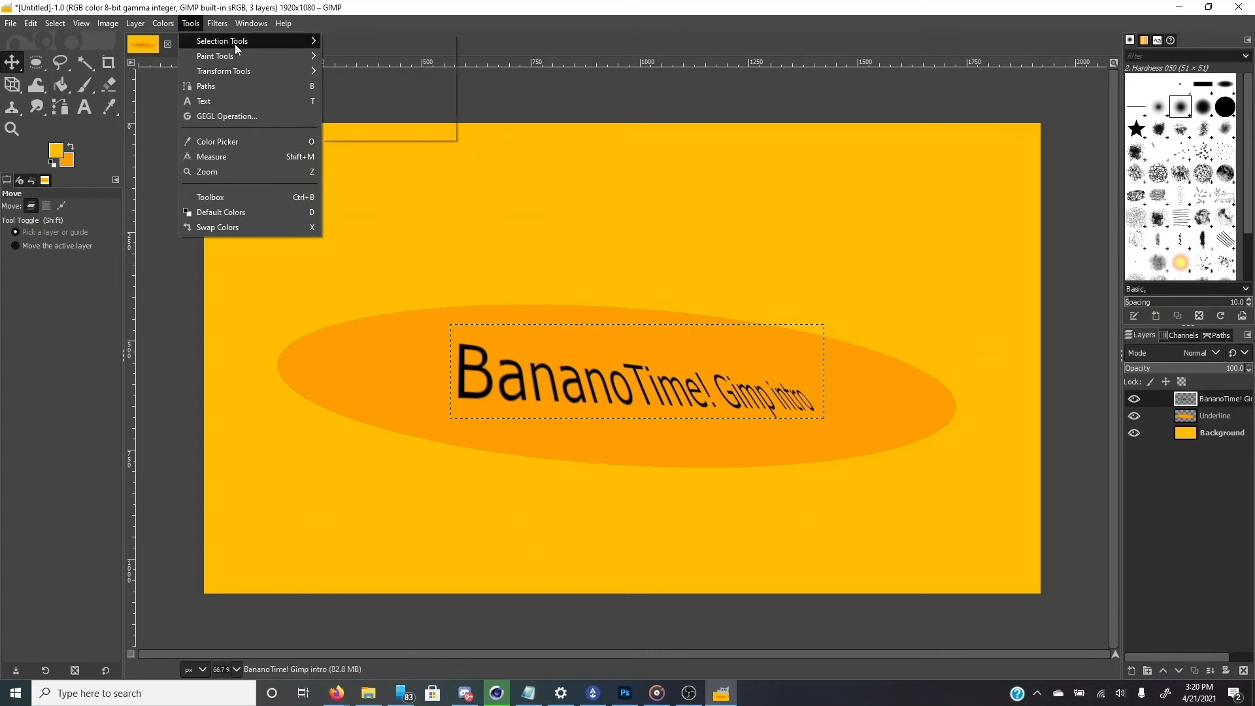
mouse_move(314, 56)
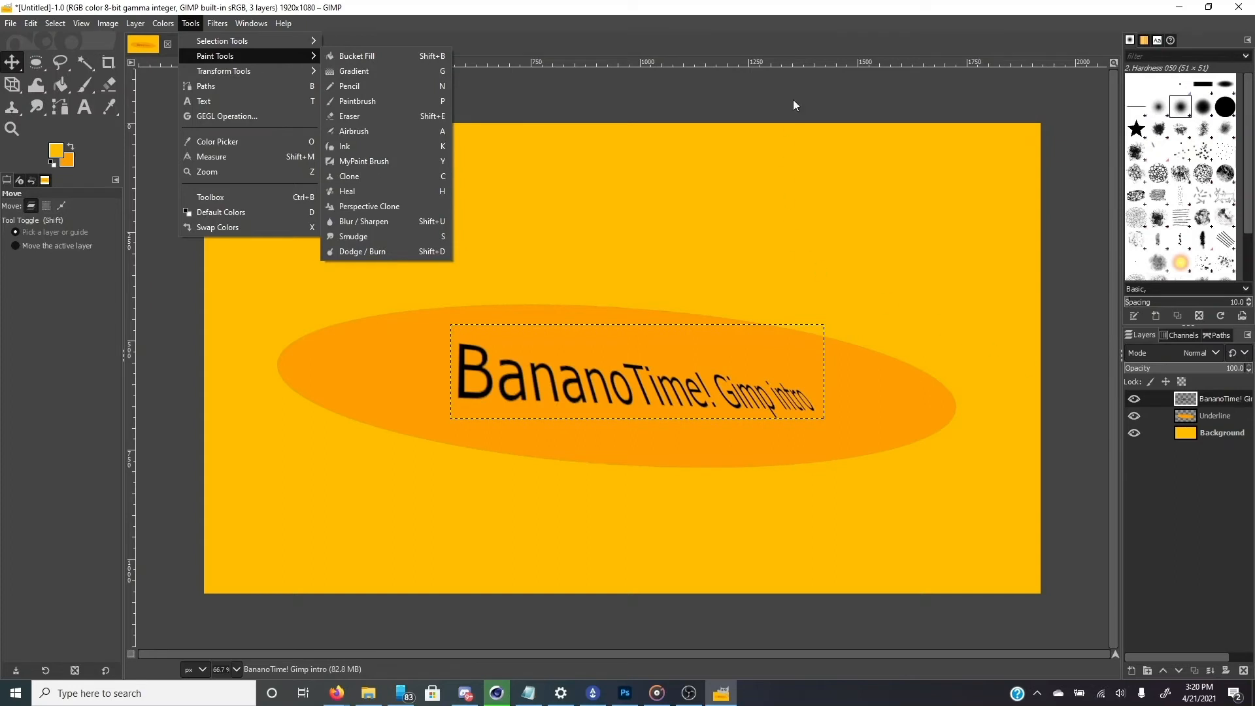
click(776, 13)
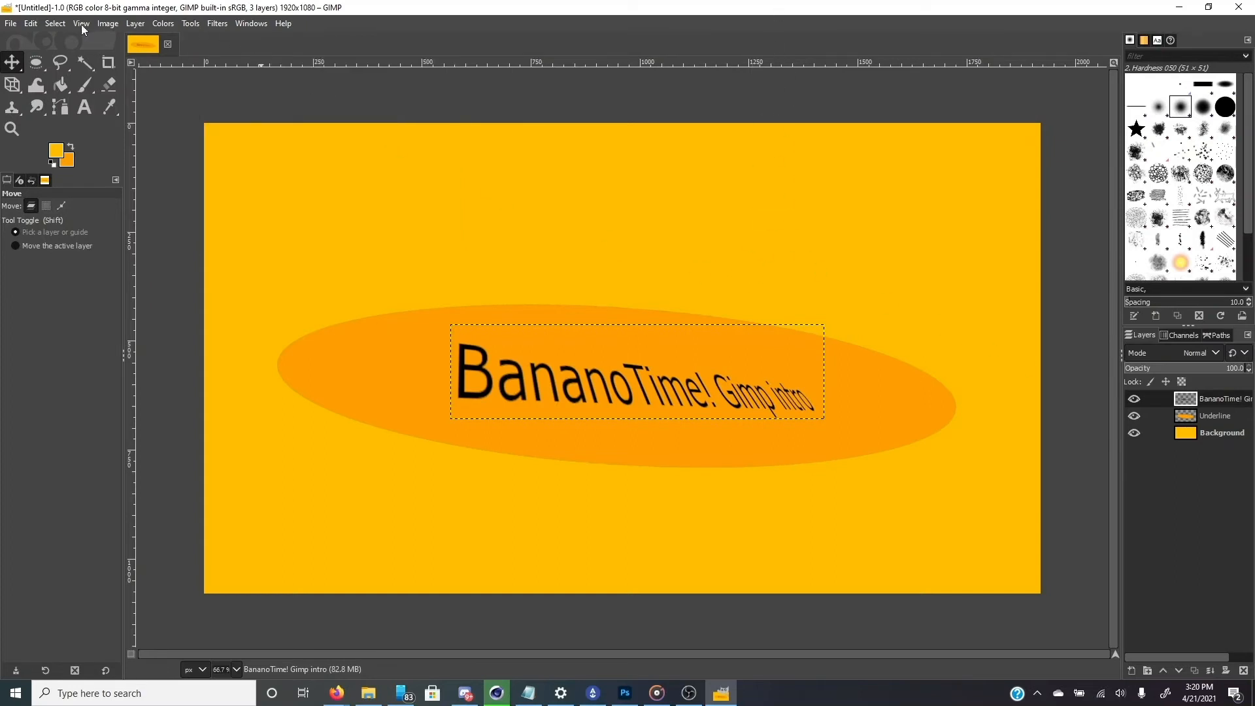
click(56, 23)
mouse_move(29, 25)
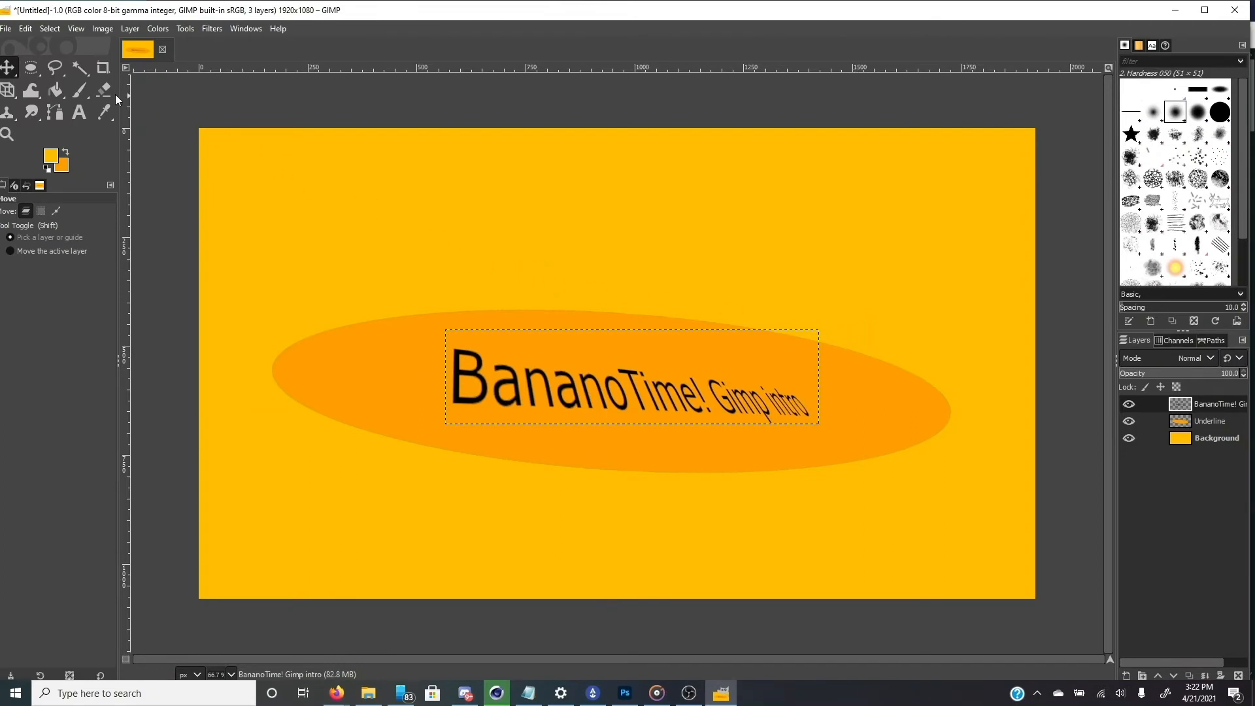
Save the image as Untitled.xcf in the Gimp folder inside Videos.
click(5, 30)
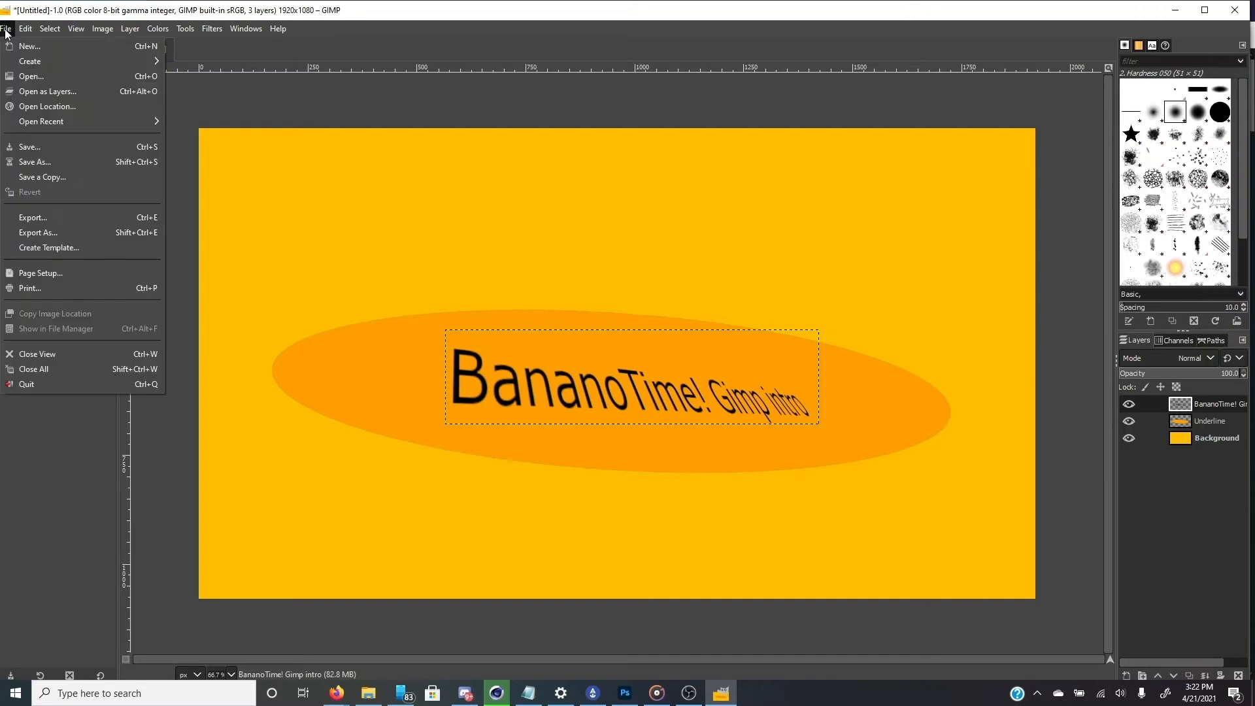
click(85, 166)
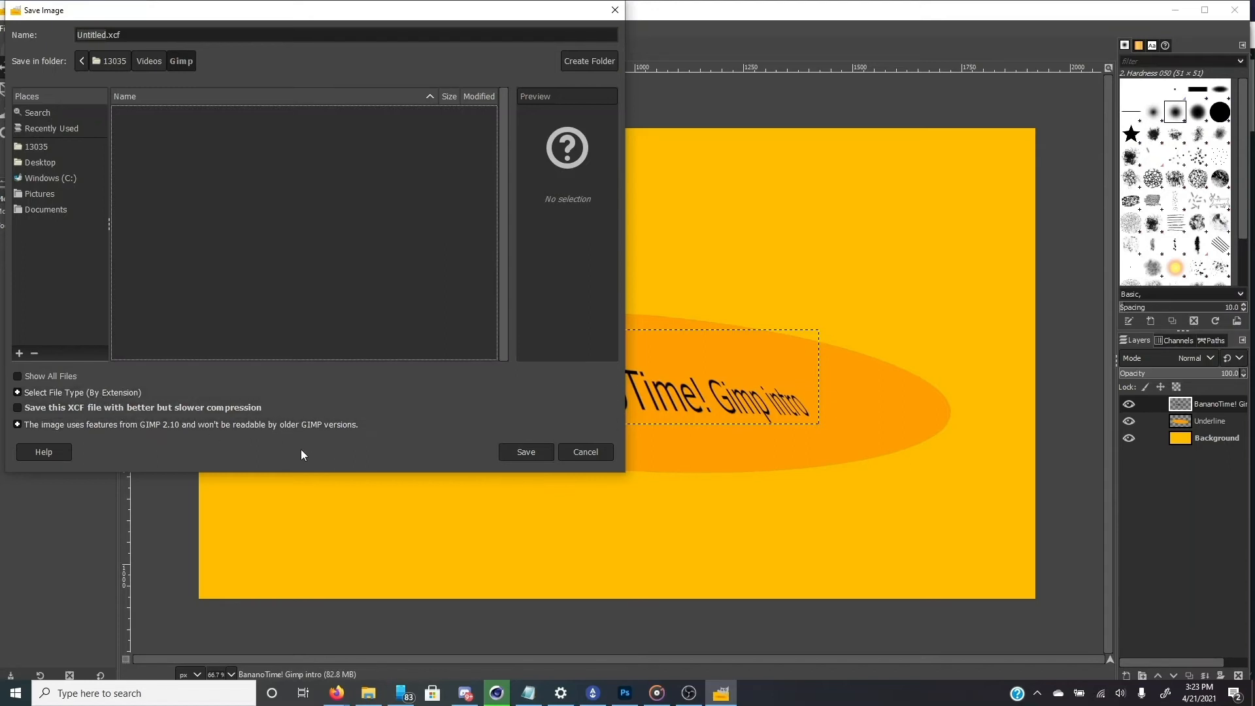
click(538, 457)
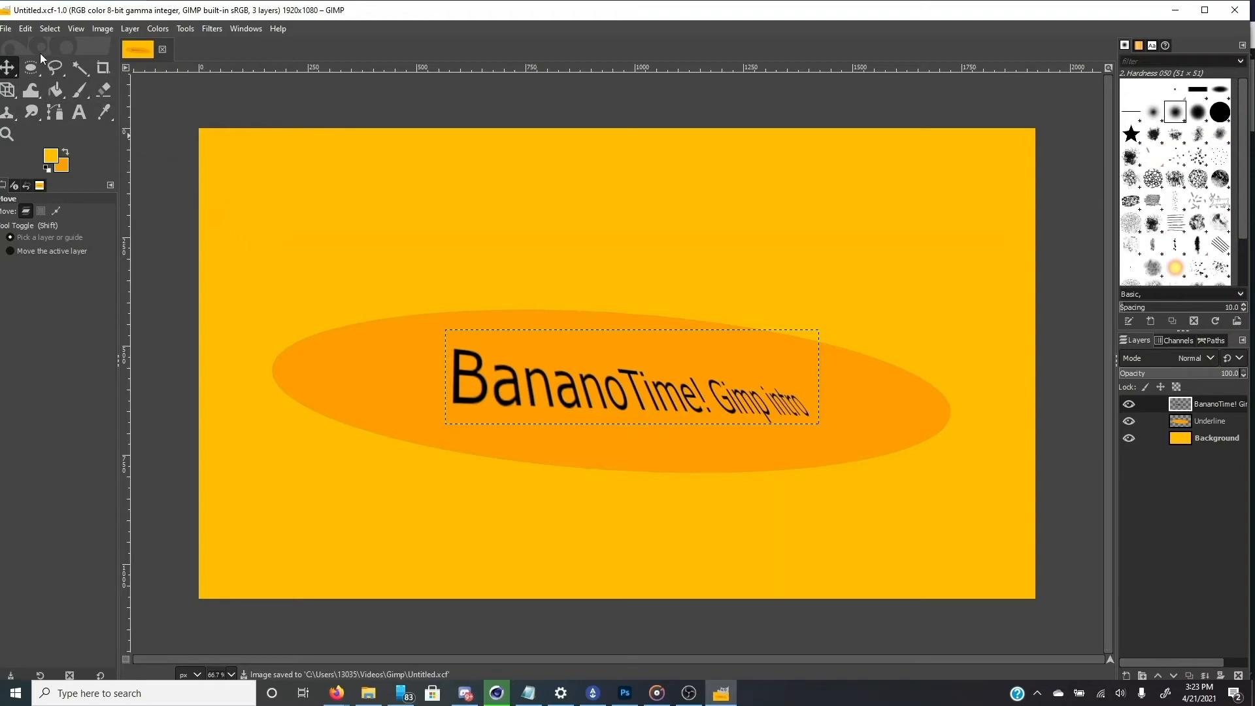
Save the image under the new name BTGIMP.xcf in the same Gimp folder.
click(5, 30)
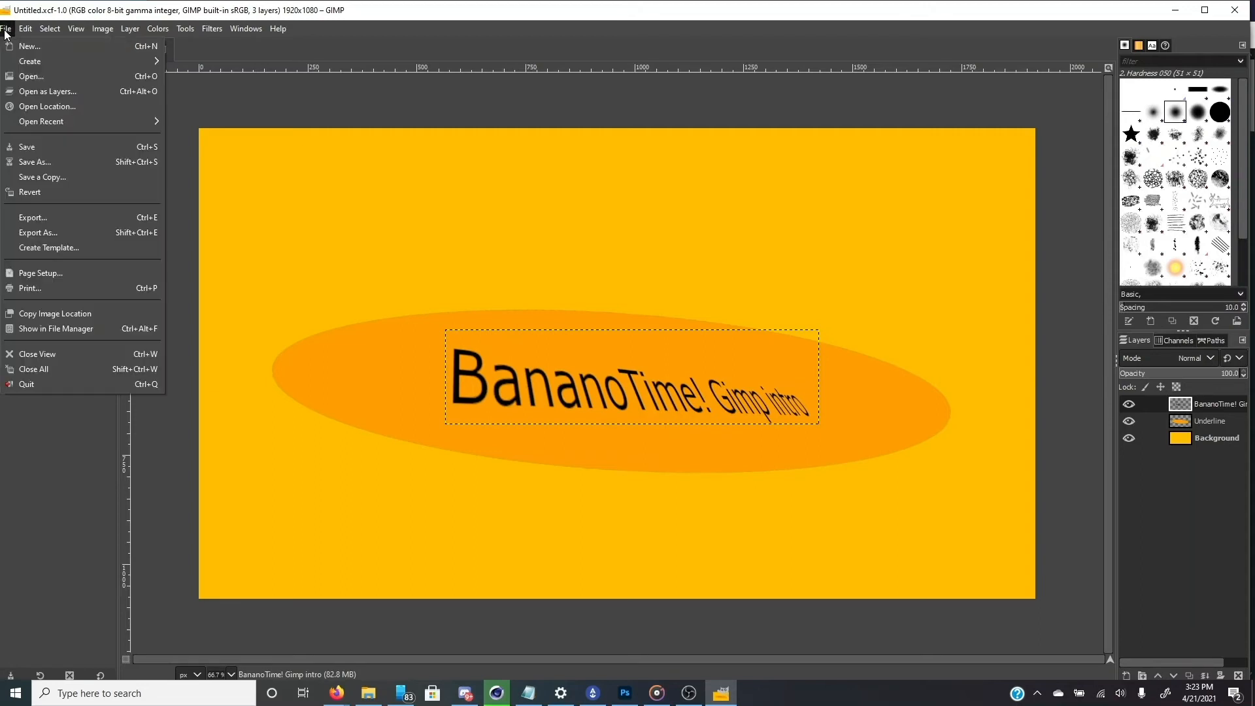
click(86, 162)
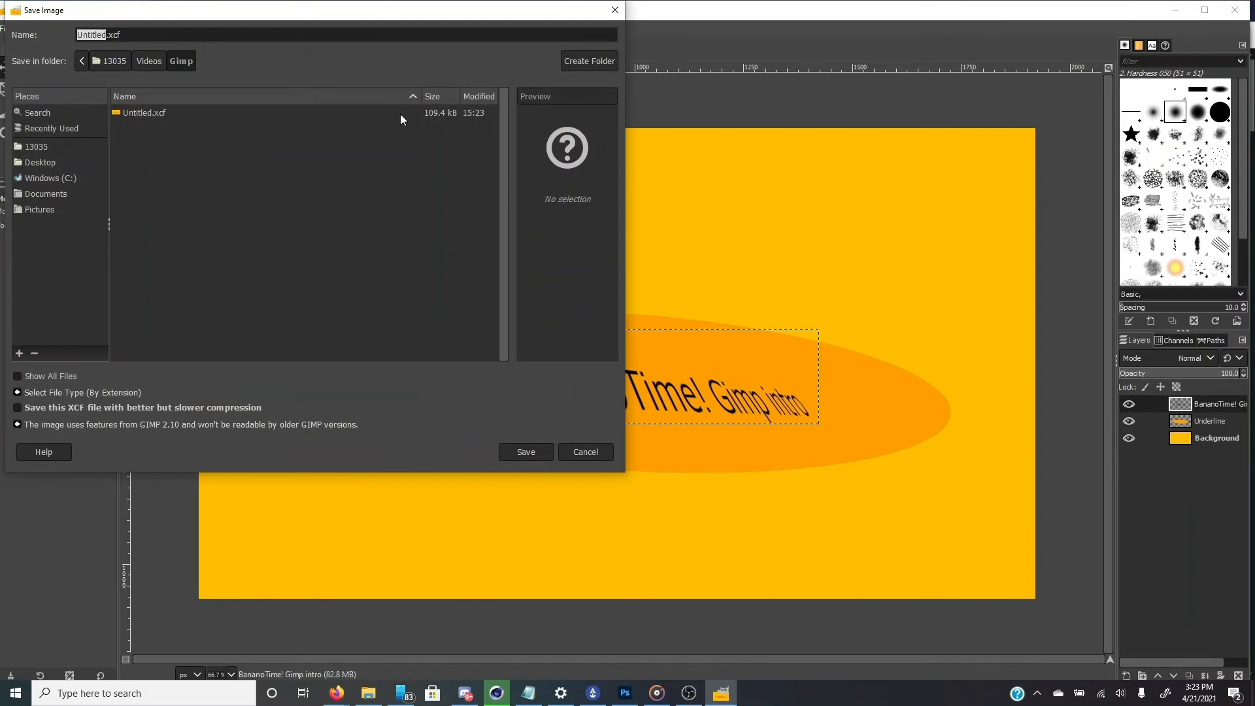
text(BTGIMP)
click(531, 456)
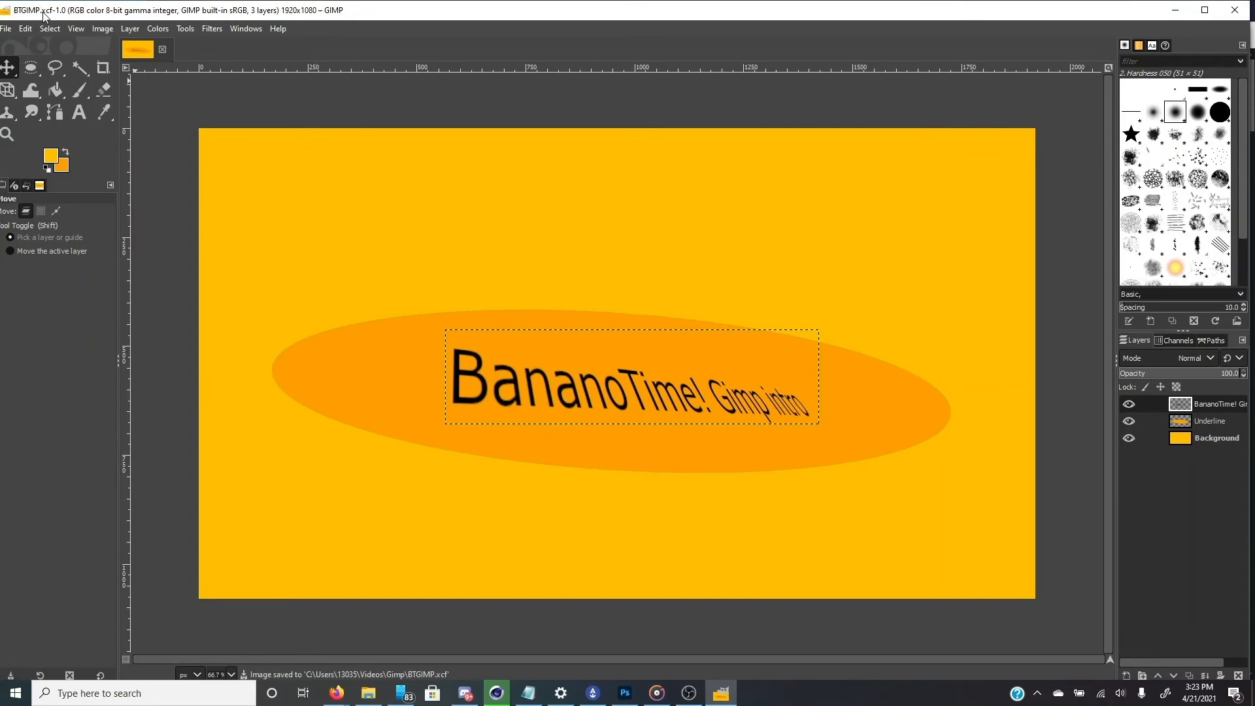
click(6, 29)
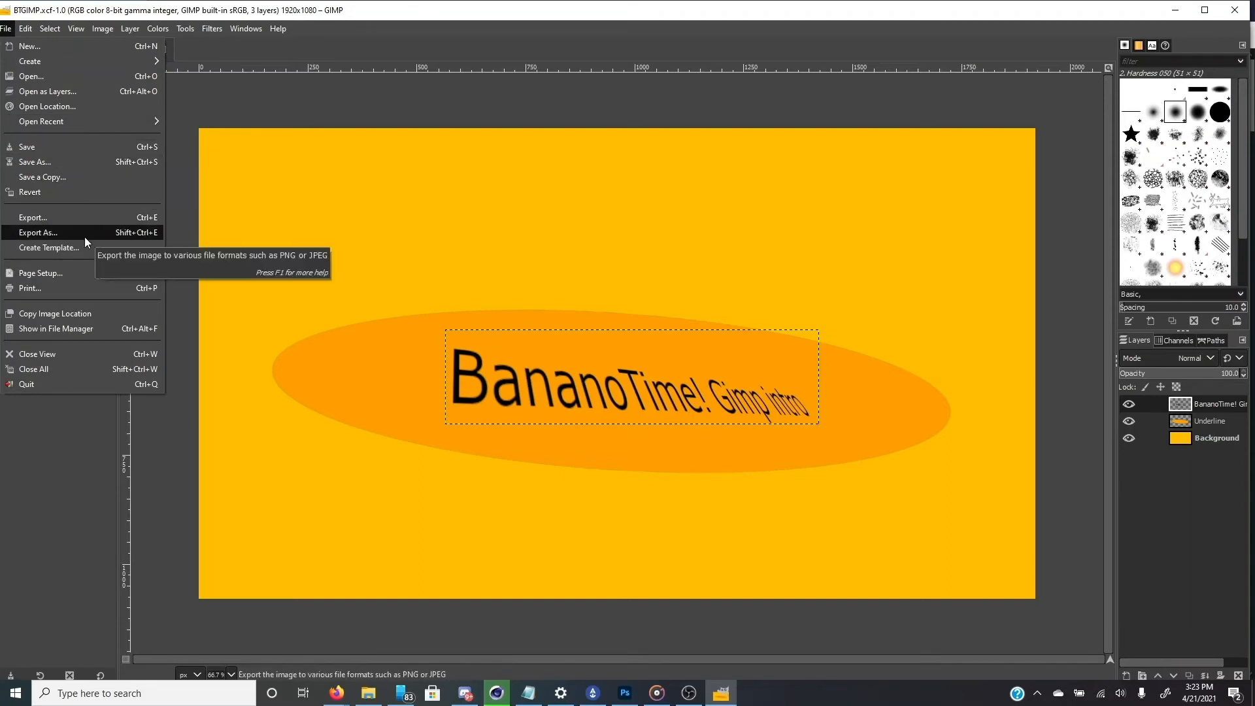
click(92, 161)
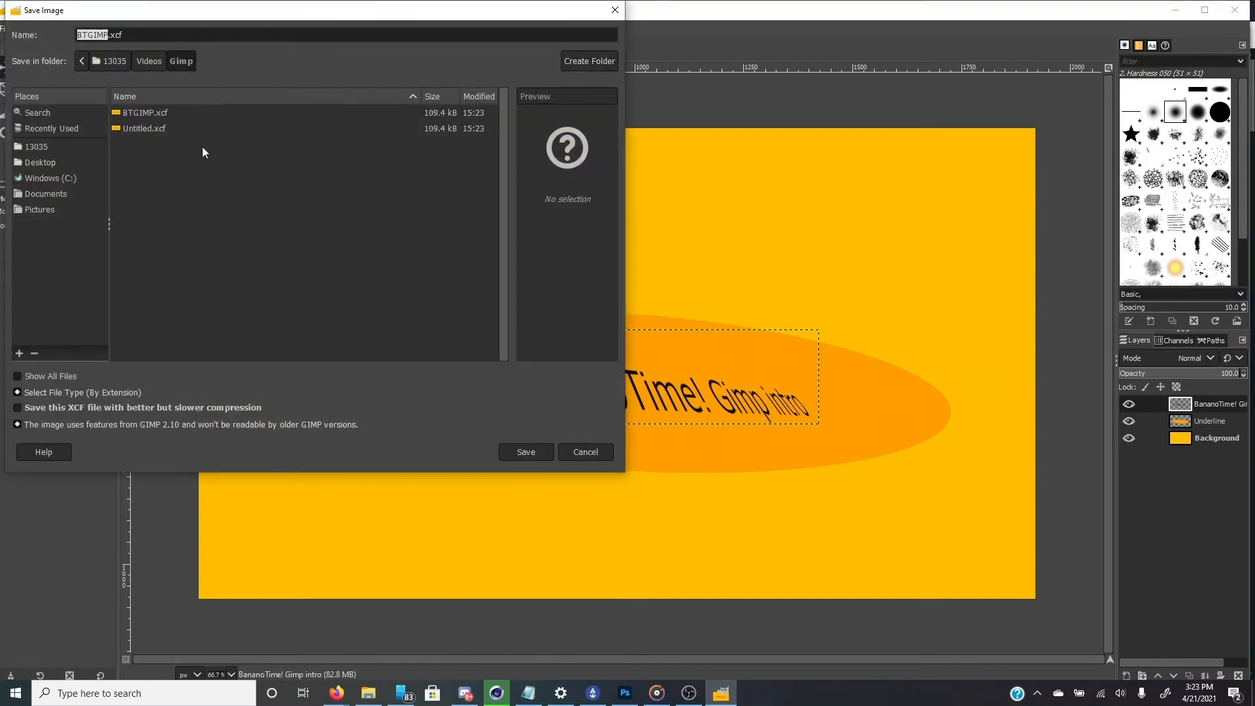
click(588, 451)
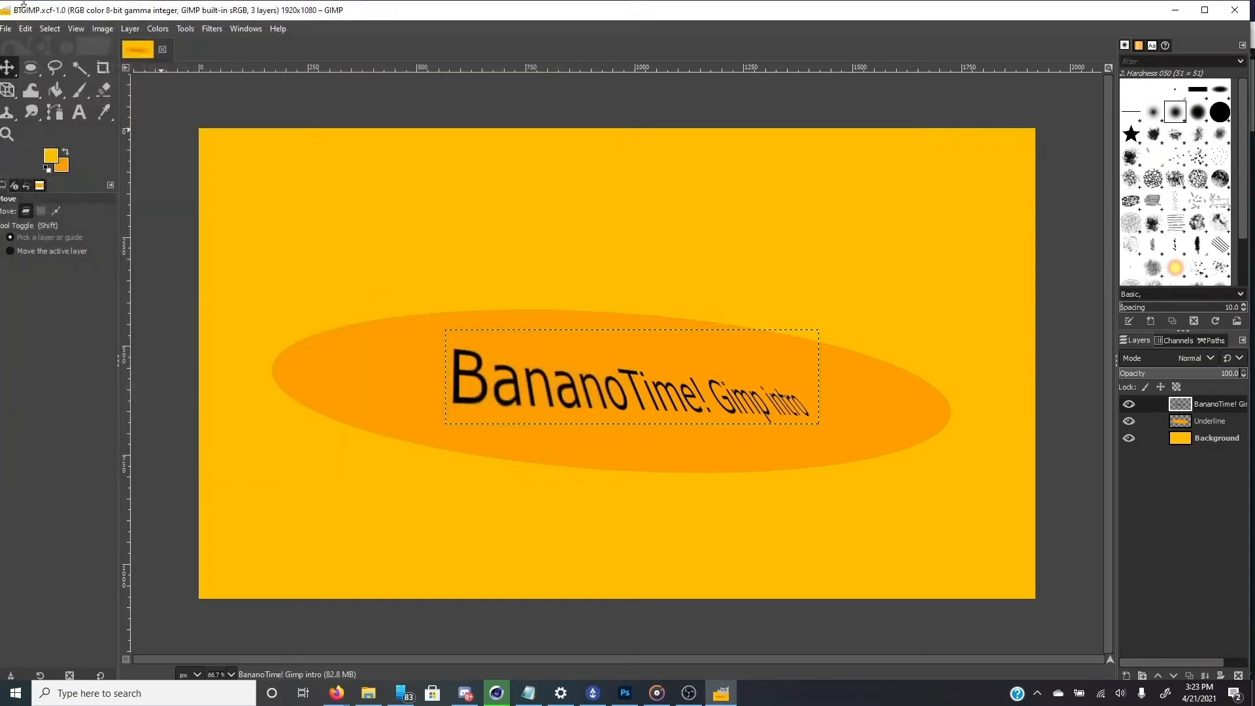
Set up an image export named BTGIMP.png in the Gimp folder inside Videos, trying the JPEG file type before choosing PNG image.
click(8, 28)
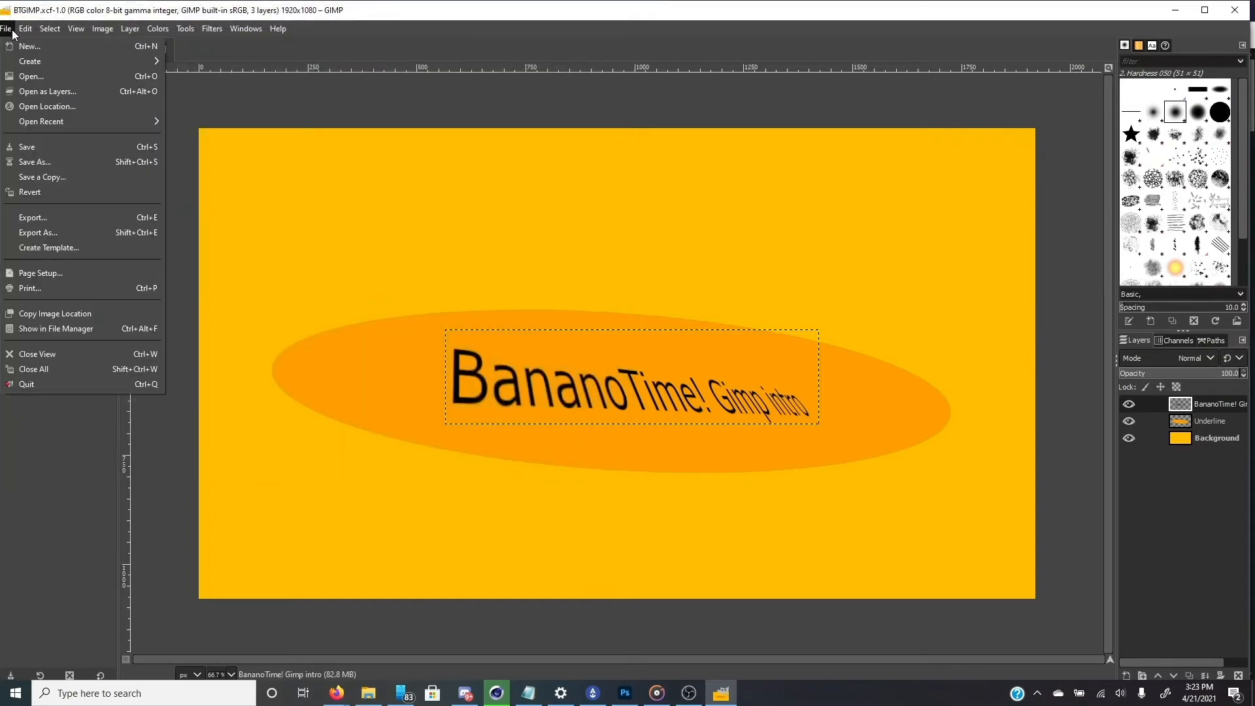
click(92, 233)
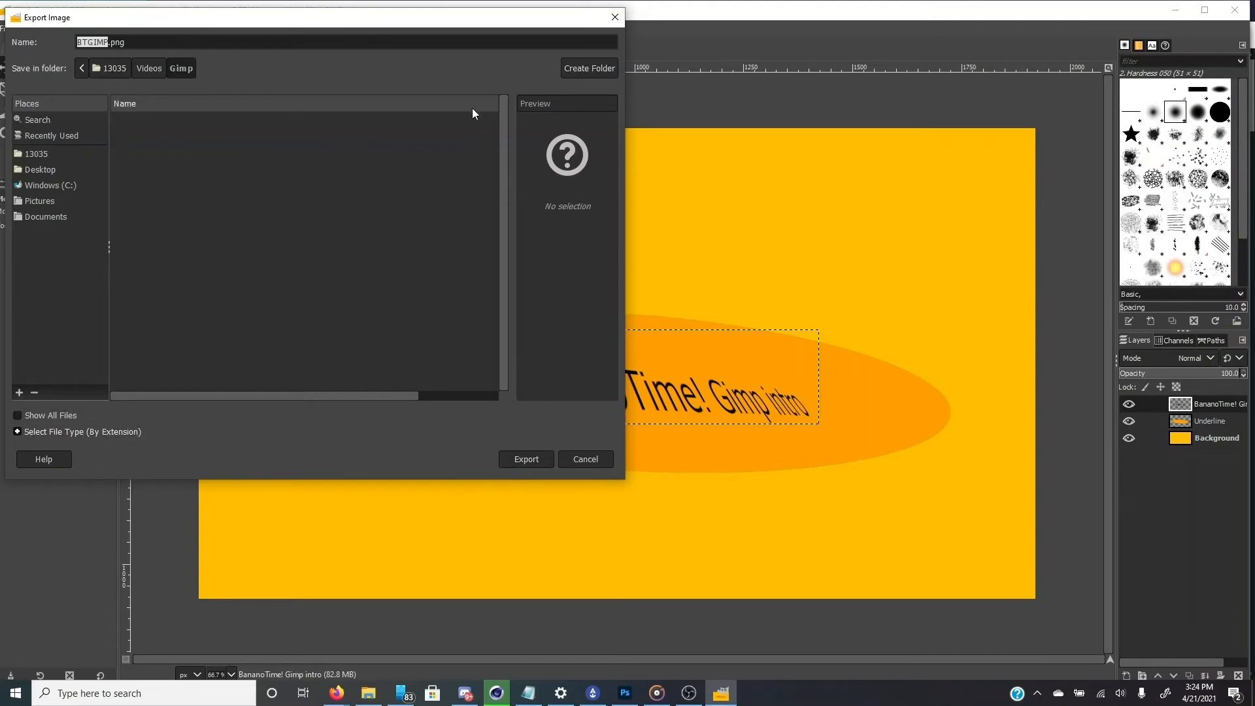
click(53, 433)
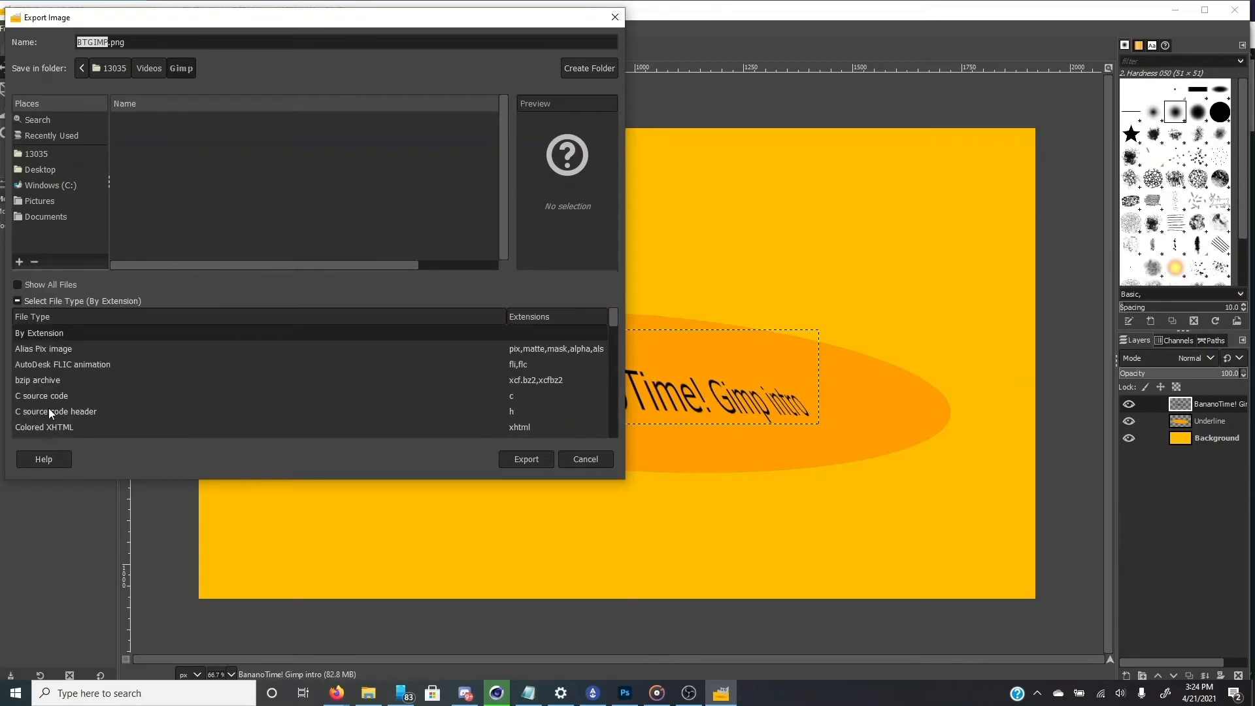
click(50, 301)
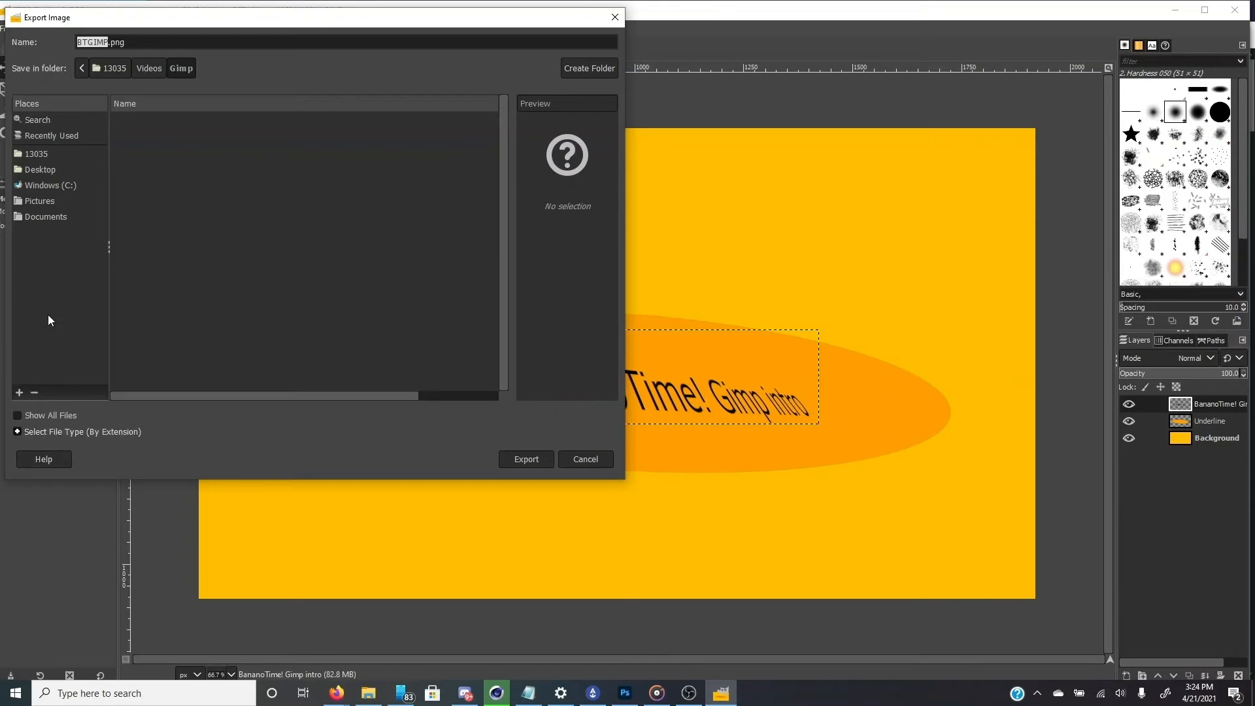
click(15, 432)
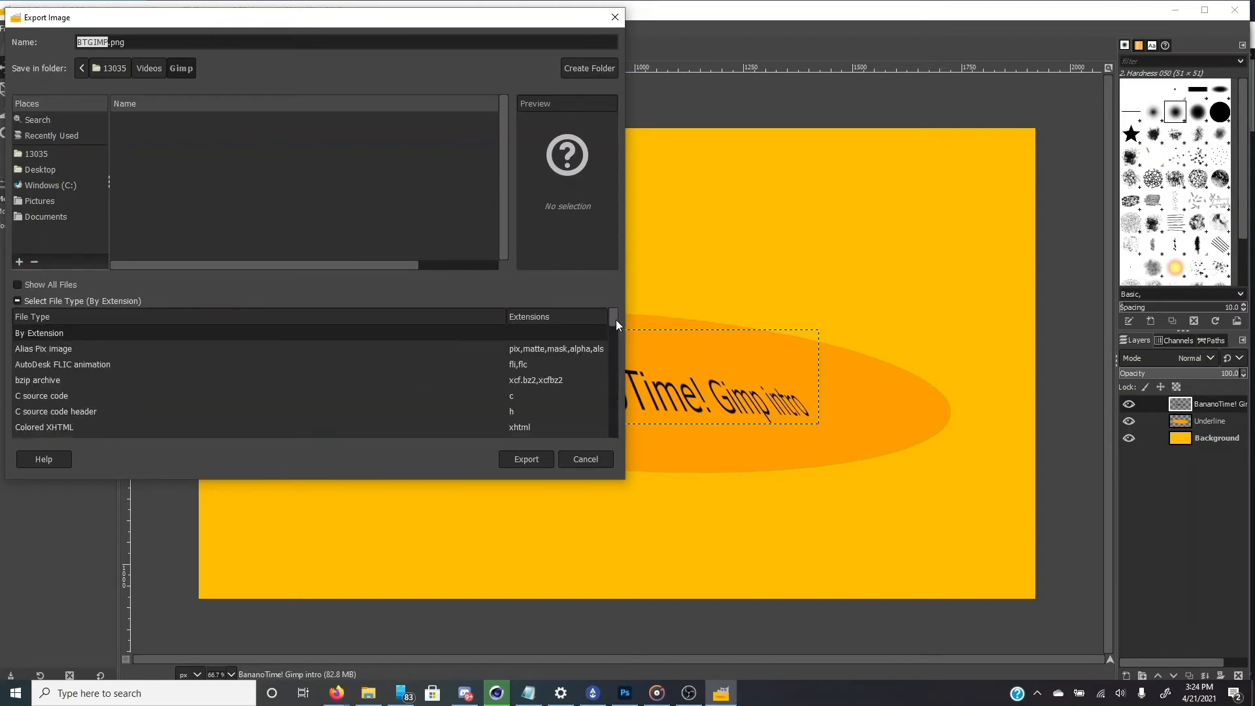
drag(618, 317, 620, 338)
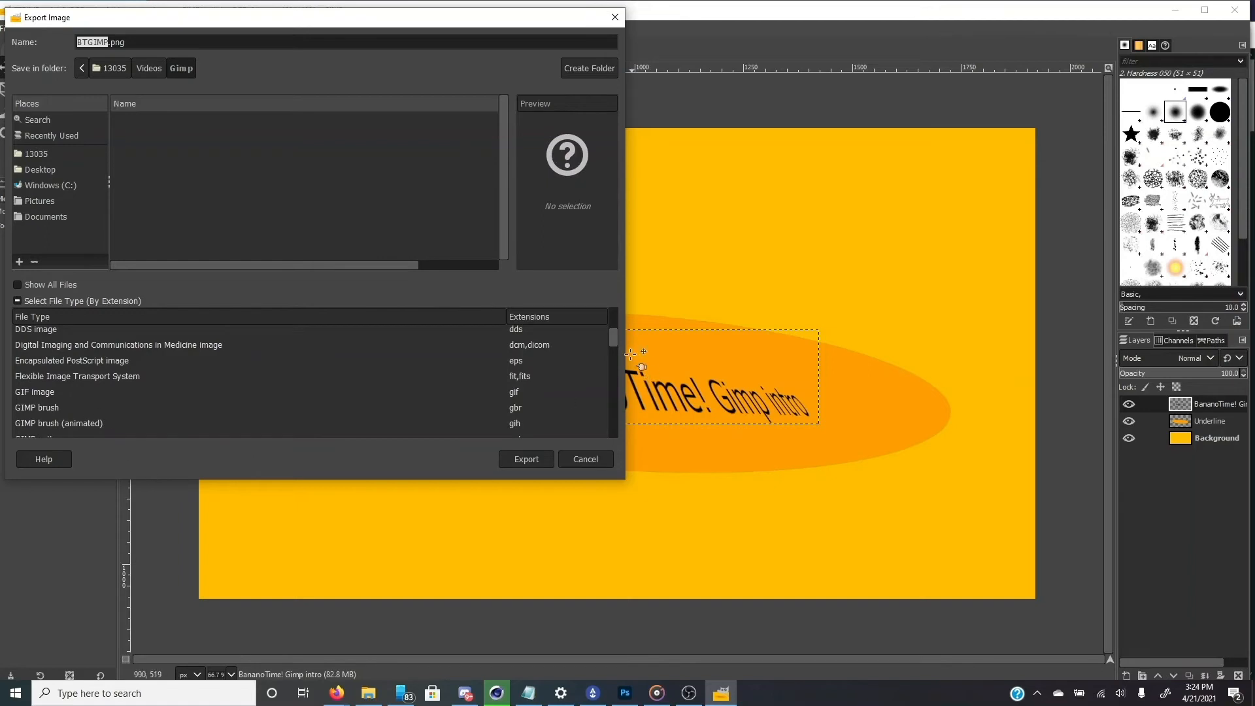
drag(614, 339, 613, 369)
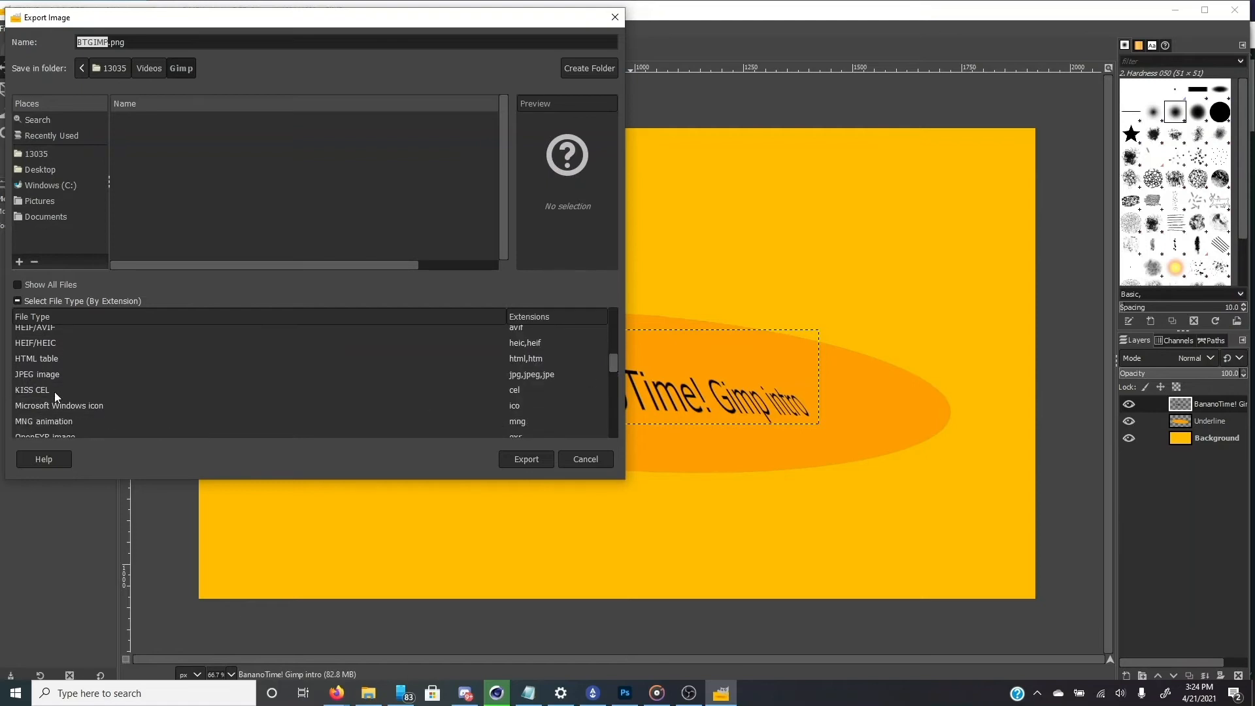
click(545, 374)
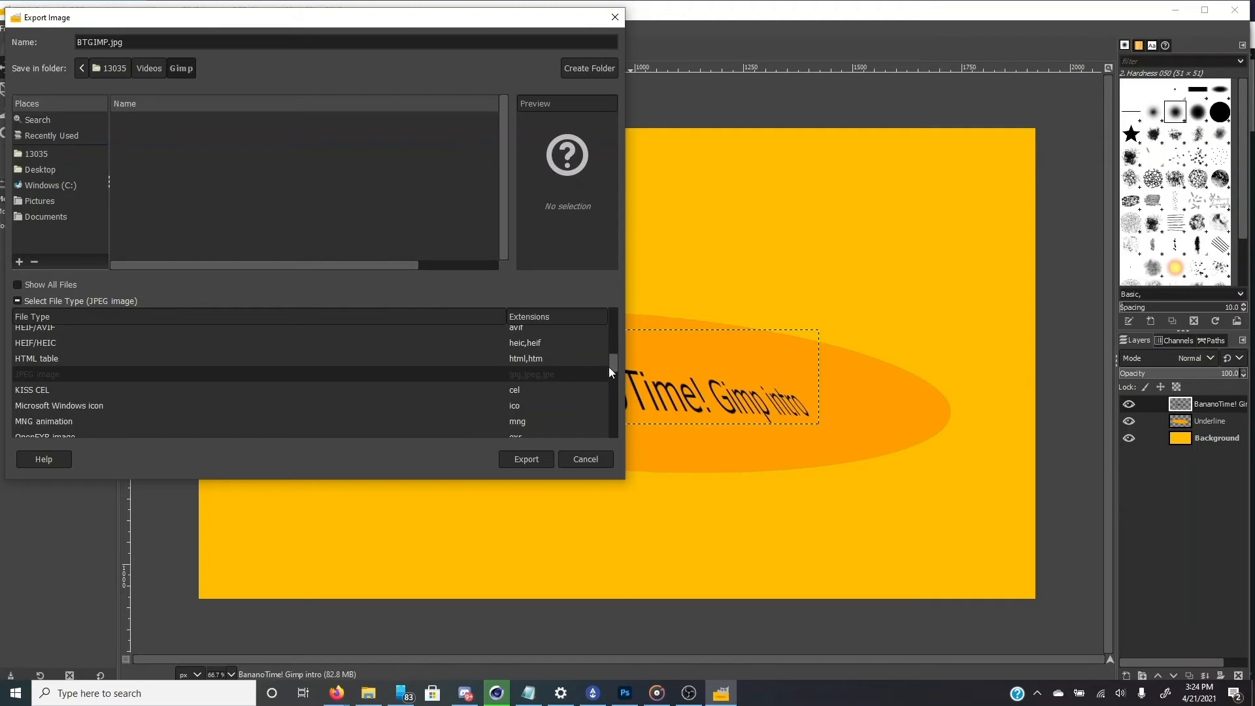
drag(613, 363, 613, 387)
click(48, 400)
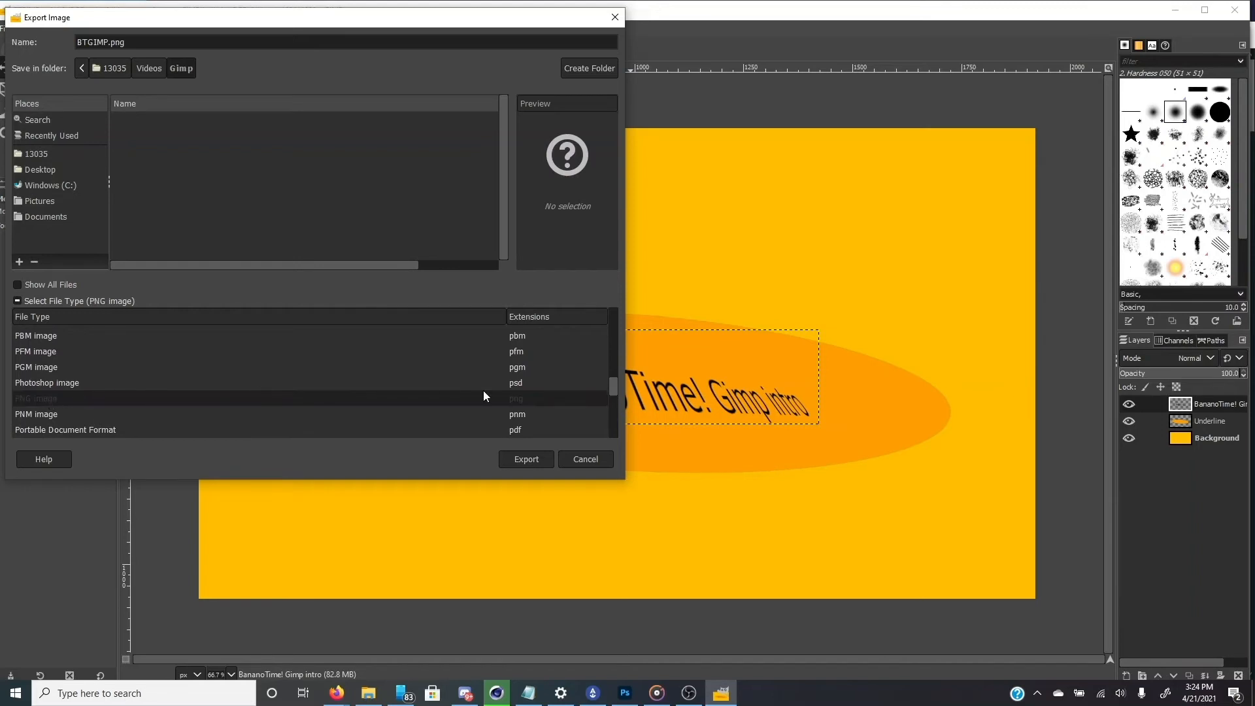
Export the PNG with automatic pixelformat and compression level 9.
click(537, 461)
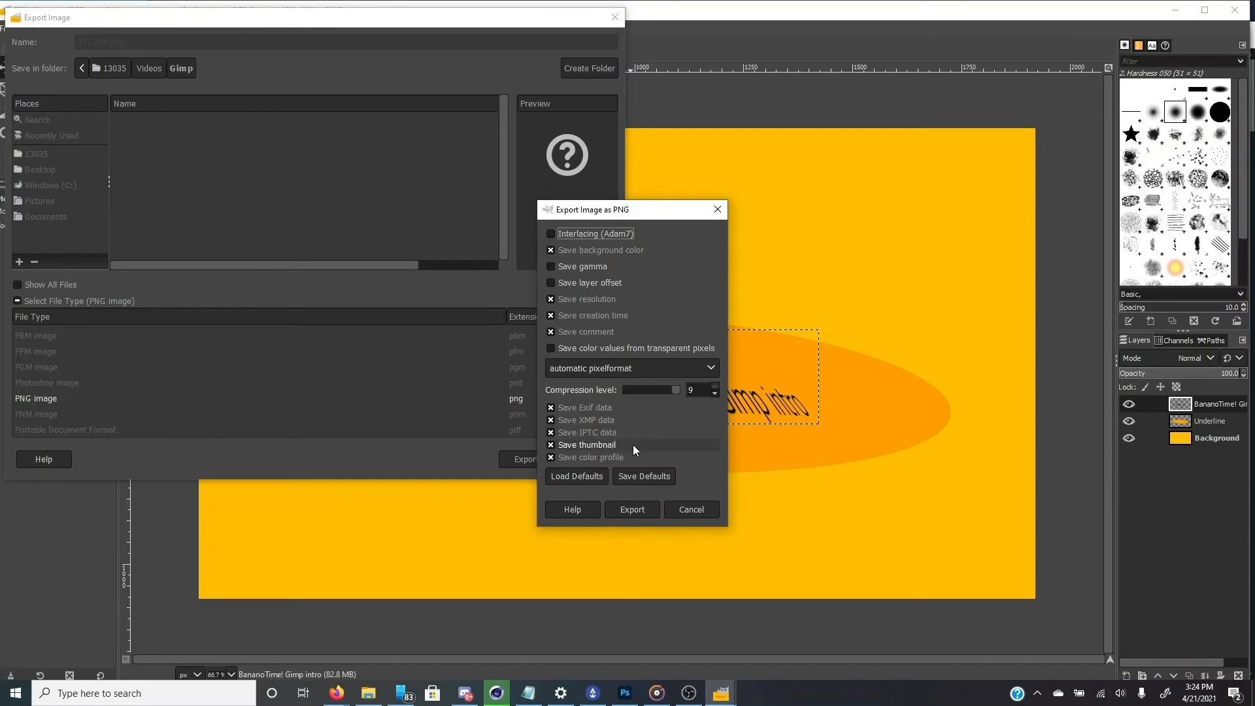
click(633, 511)
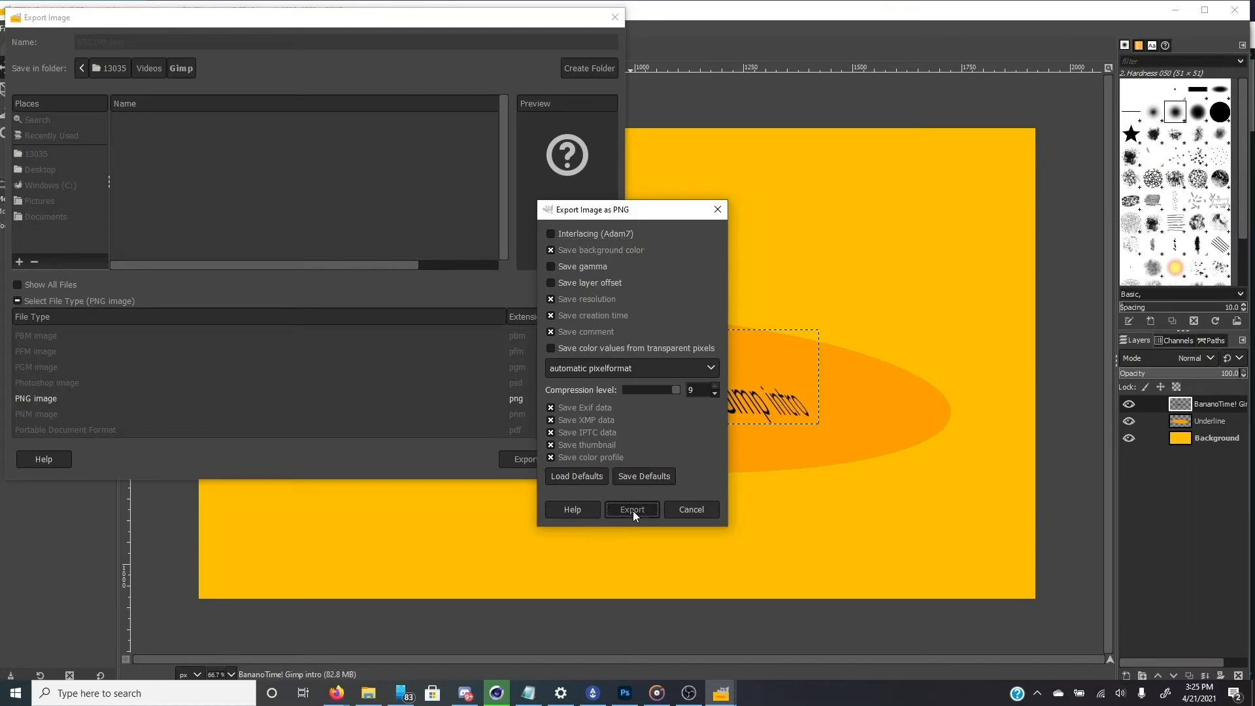
click(675, 391)
click(638, 509)
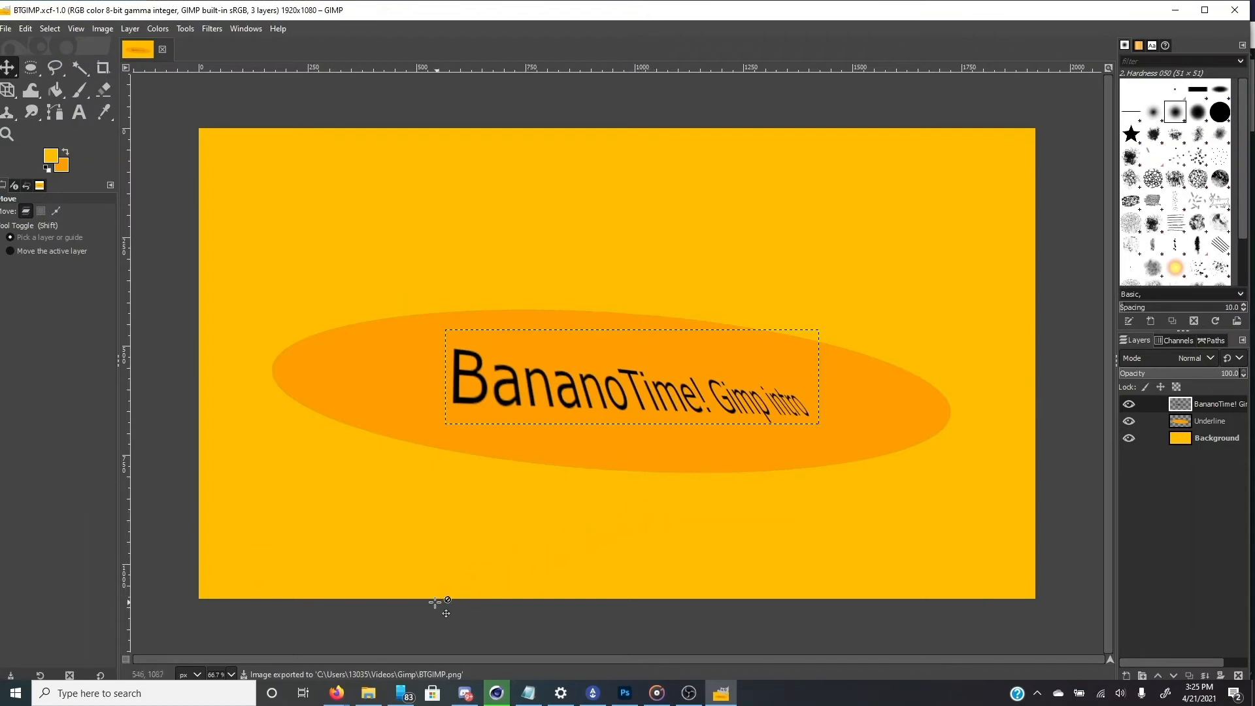
Switch to File Explorer, view the exported BTGIMP.png in Photos, and close the viewer.
click(368, 692)
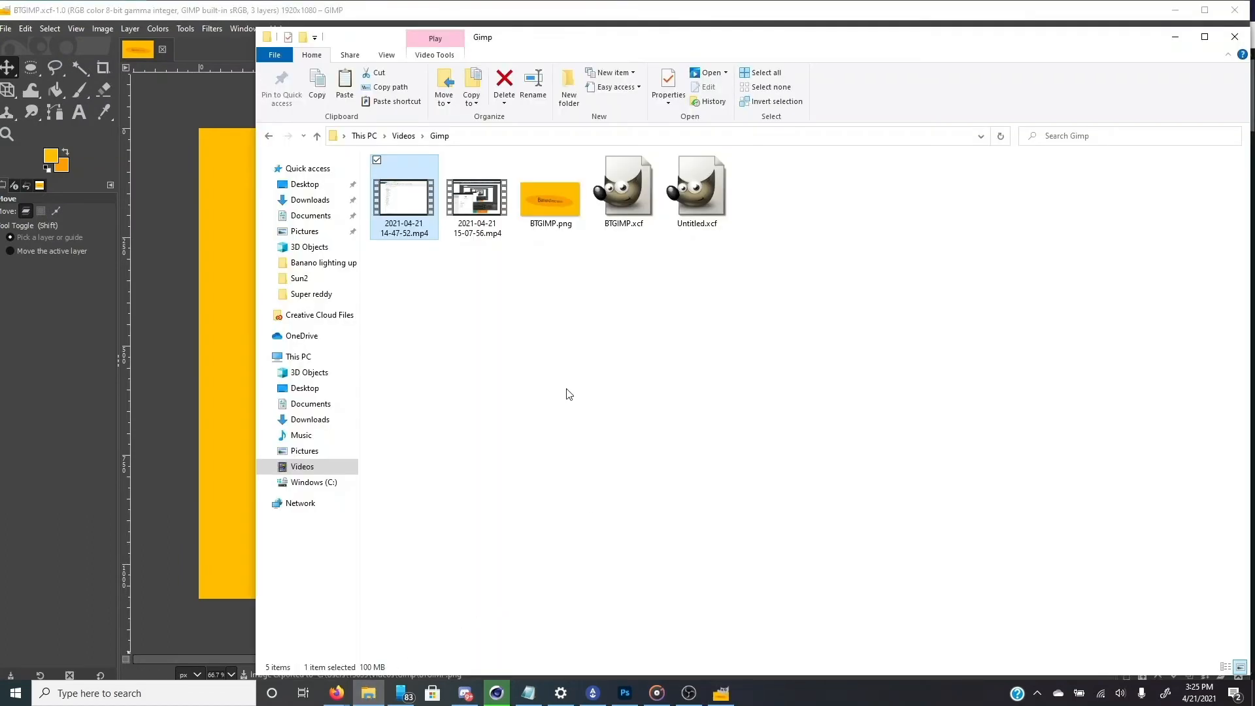
click(567, 185)
double_click(562, 190)
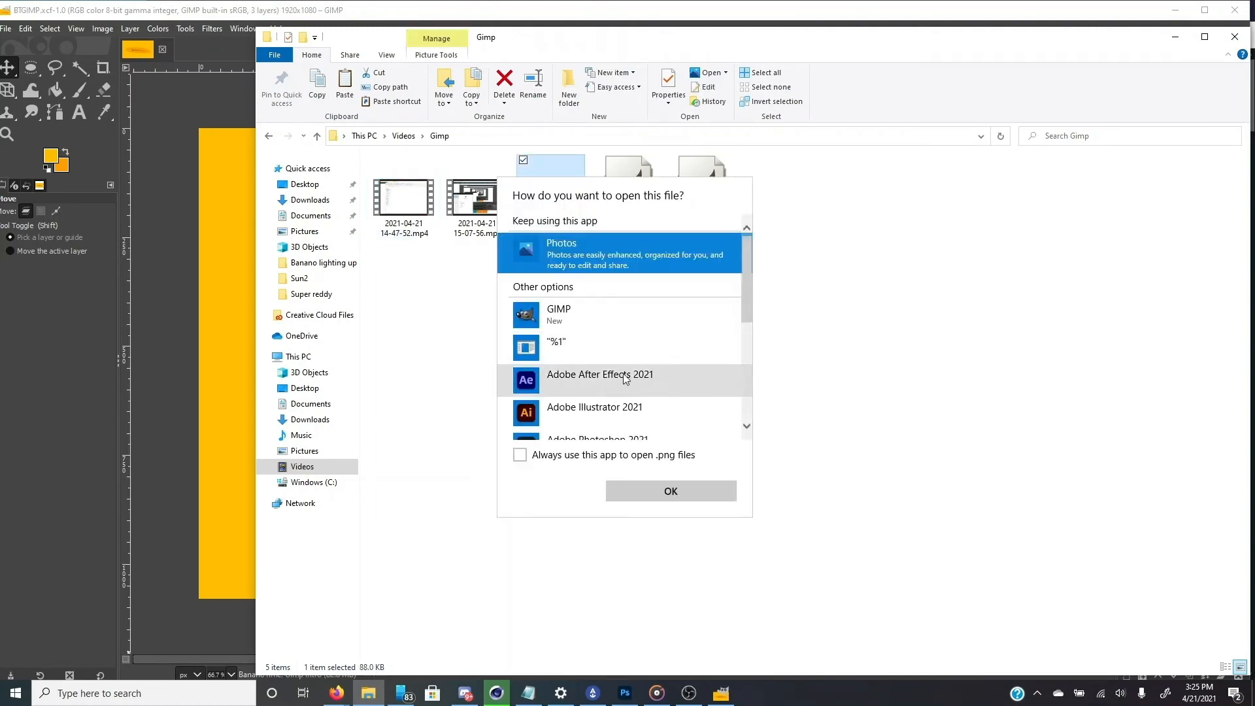
click(677, 493)
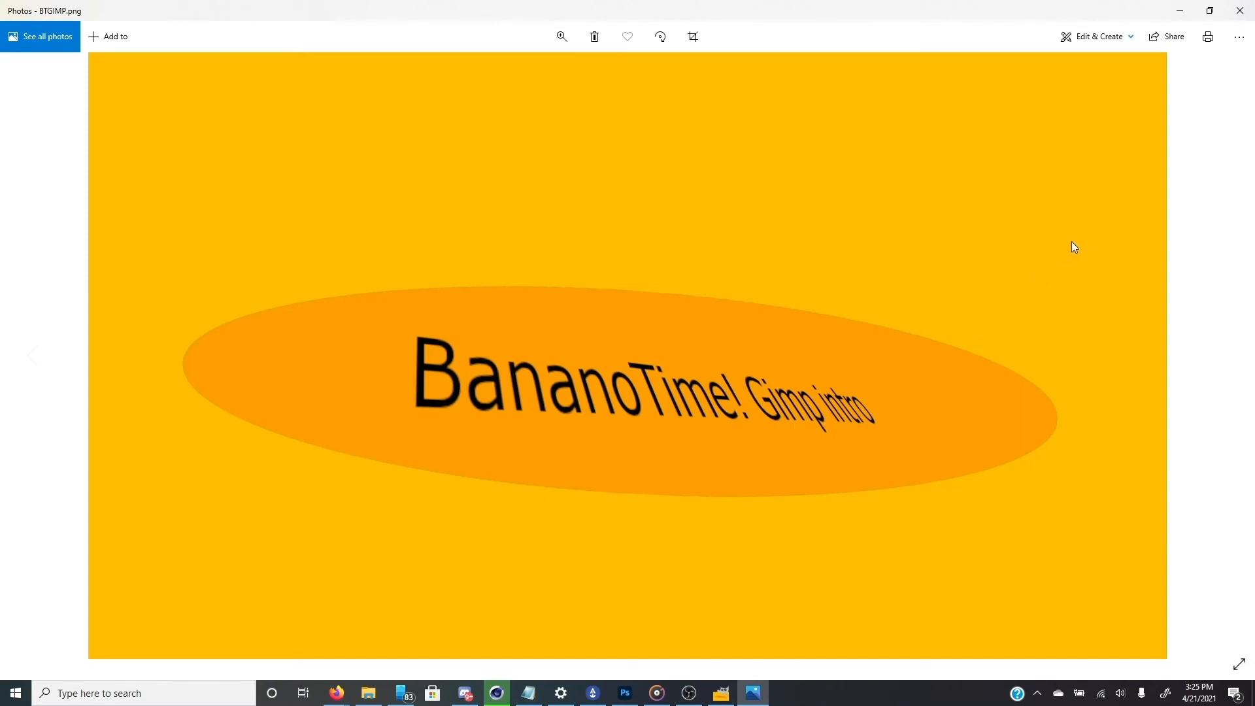
click(1237, 12)
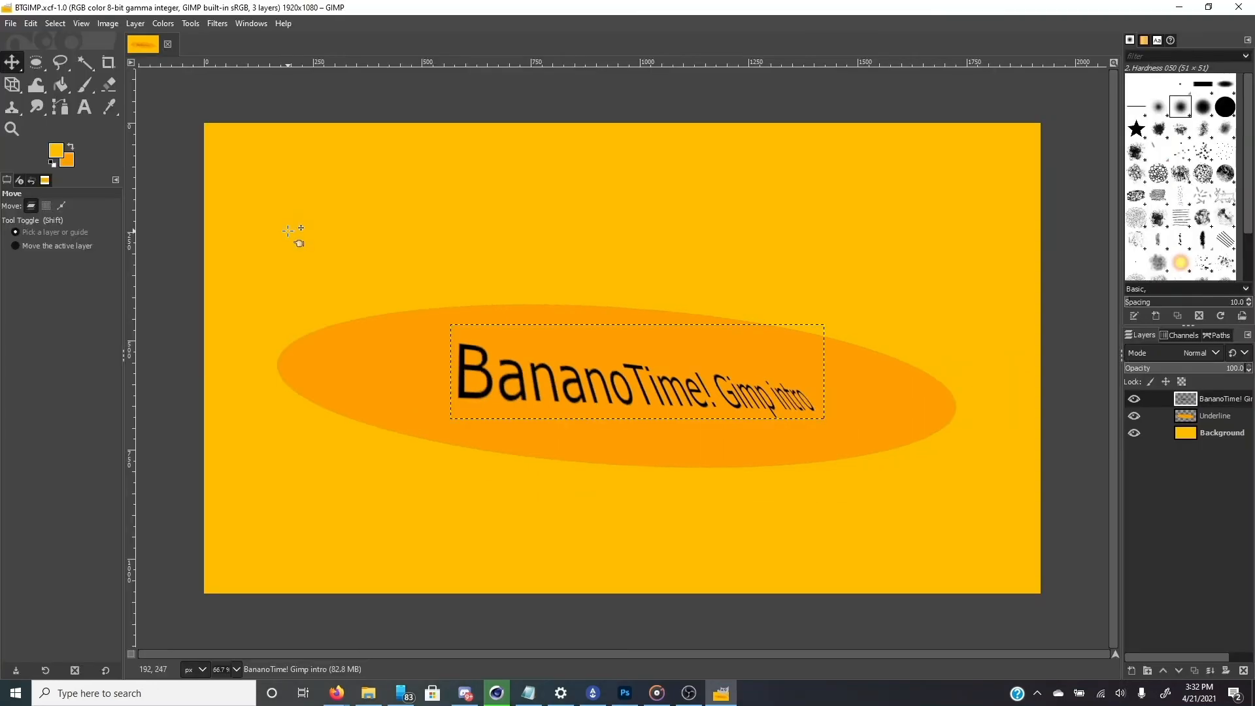
Try a 3D Transform on the title text layer and undo the rotation.
key(e)
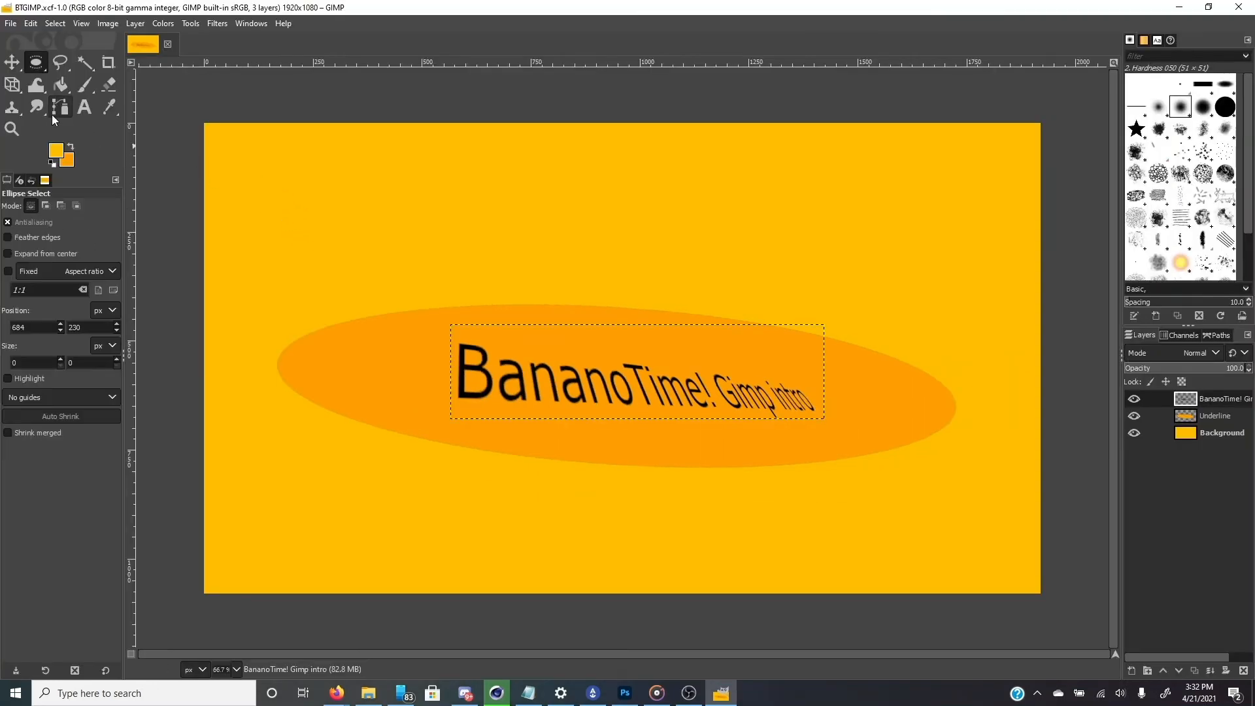
click(14, 91)
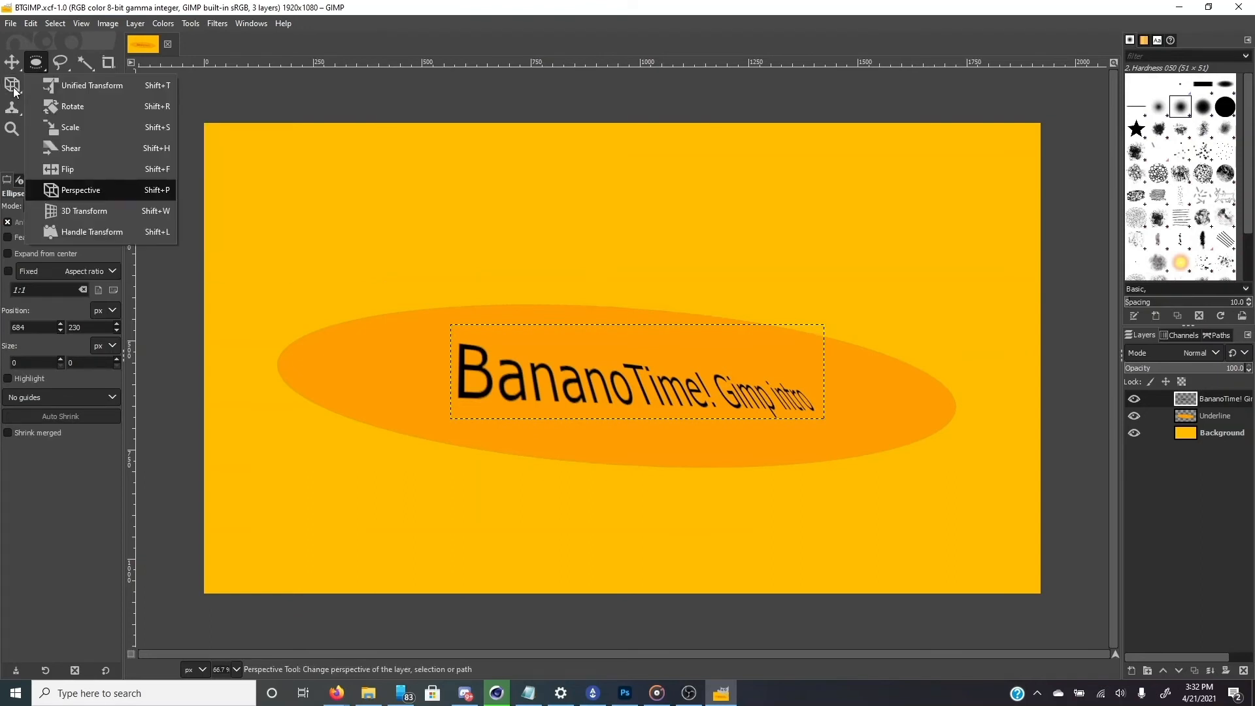
click(92, 210)
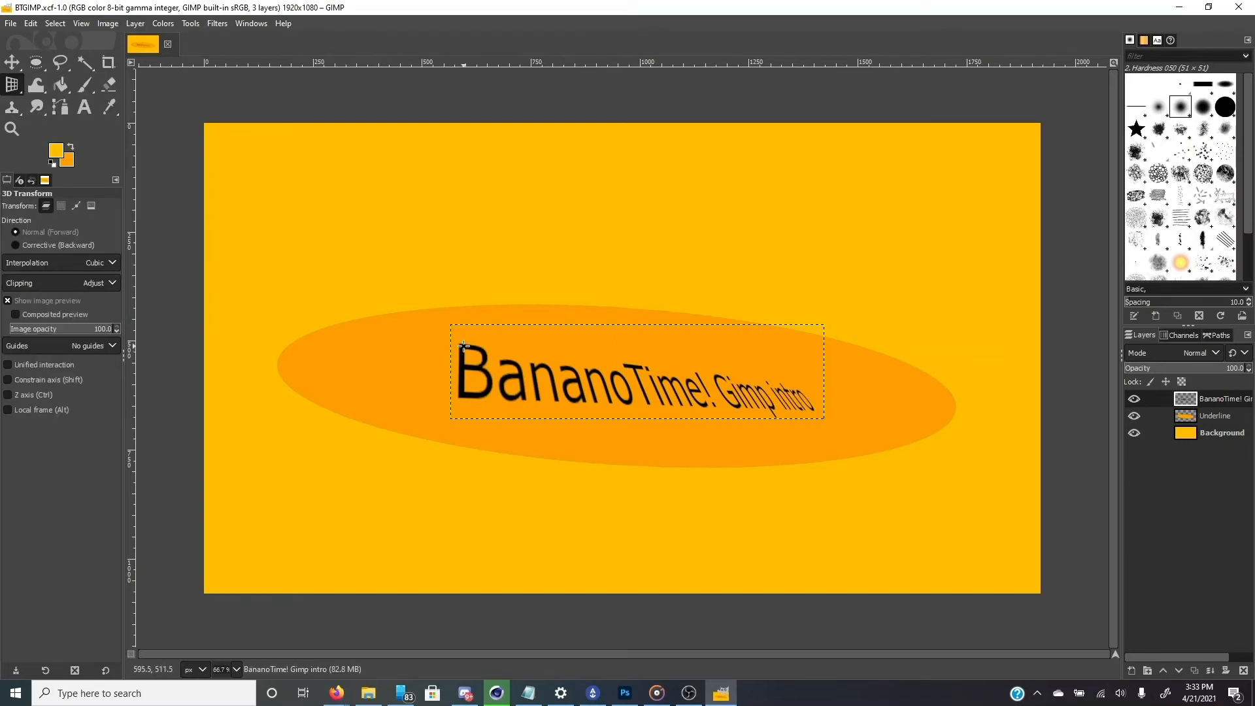
drag(464, 347, 550, 124)
key(ctrl+z)
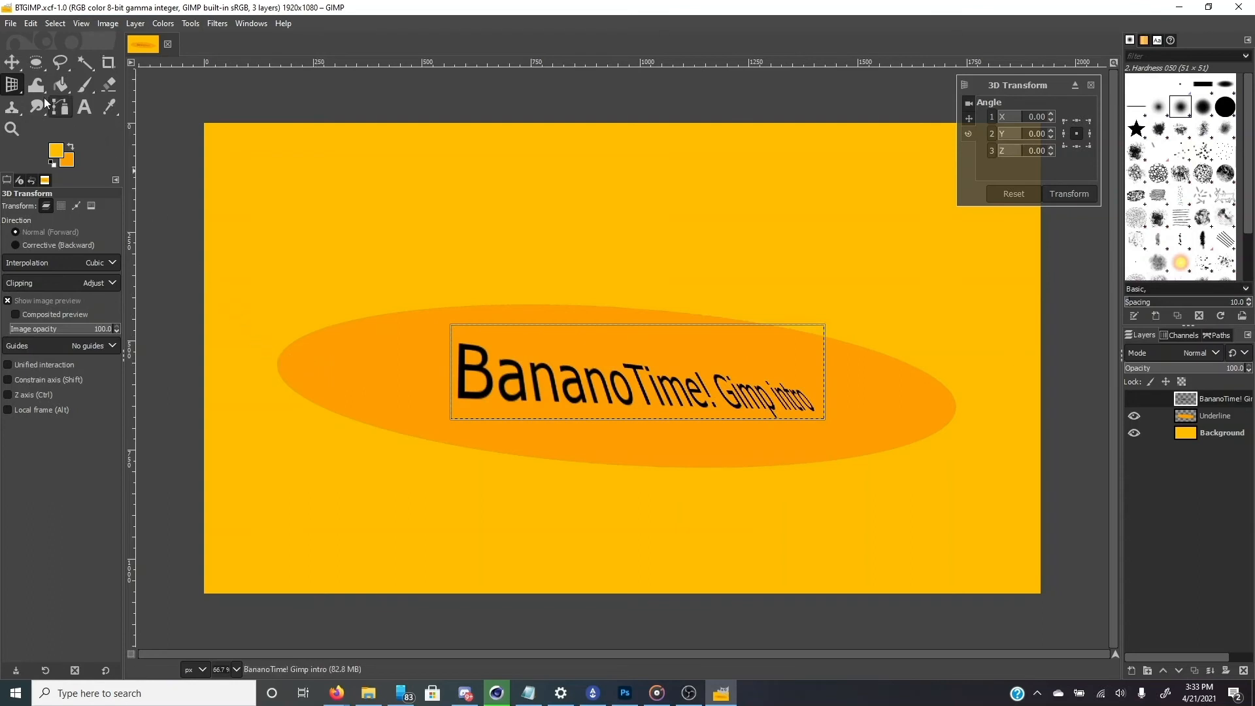
Begin a Handle Transform on the title layer with handles at the top and bottom of the letter B, shrinking the text slightly.
click(17, 92)
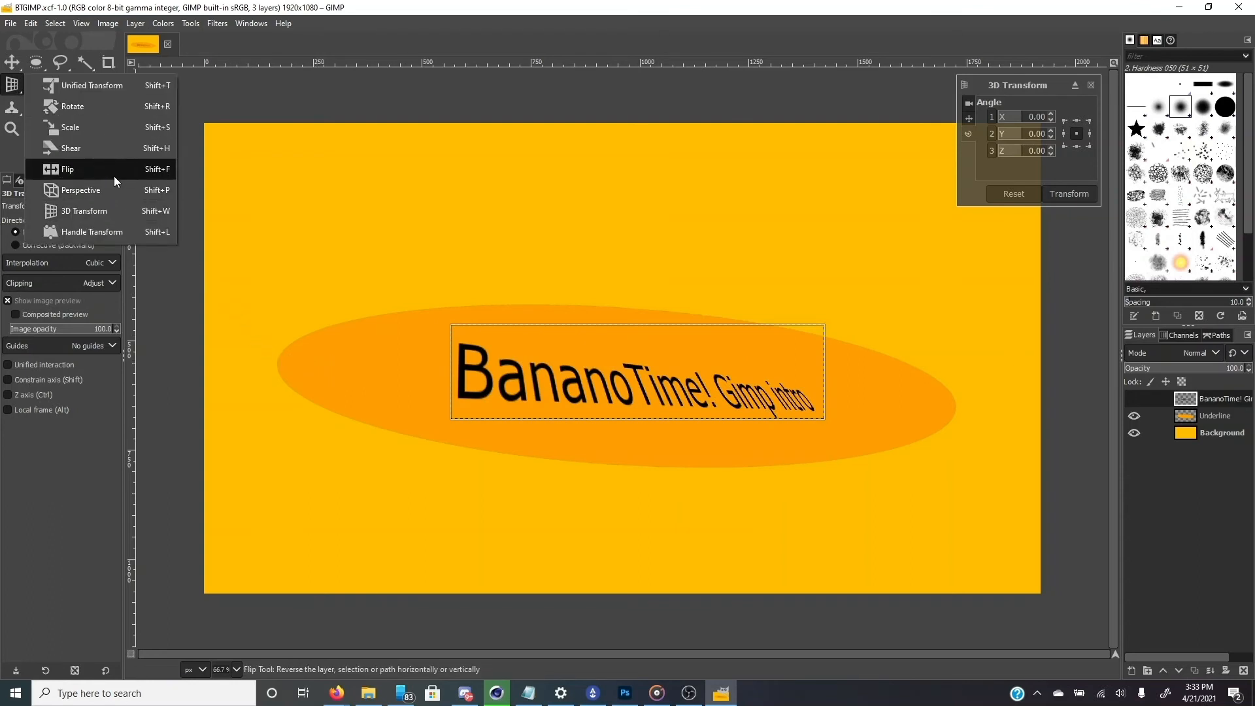
click(92, 232)
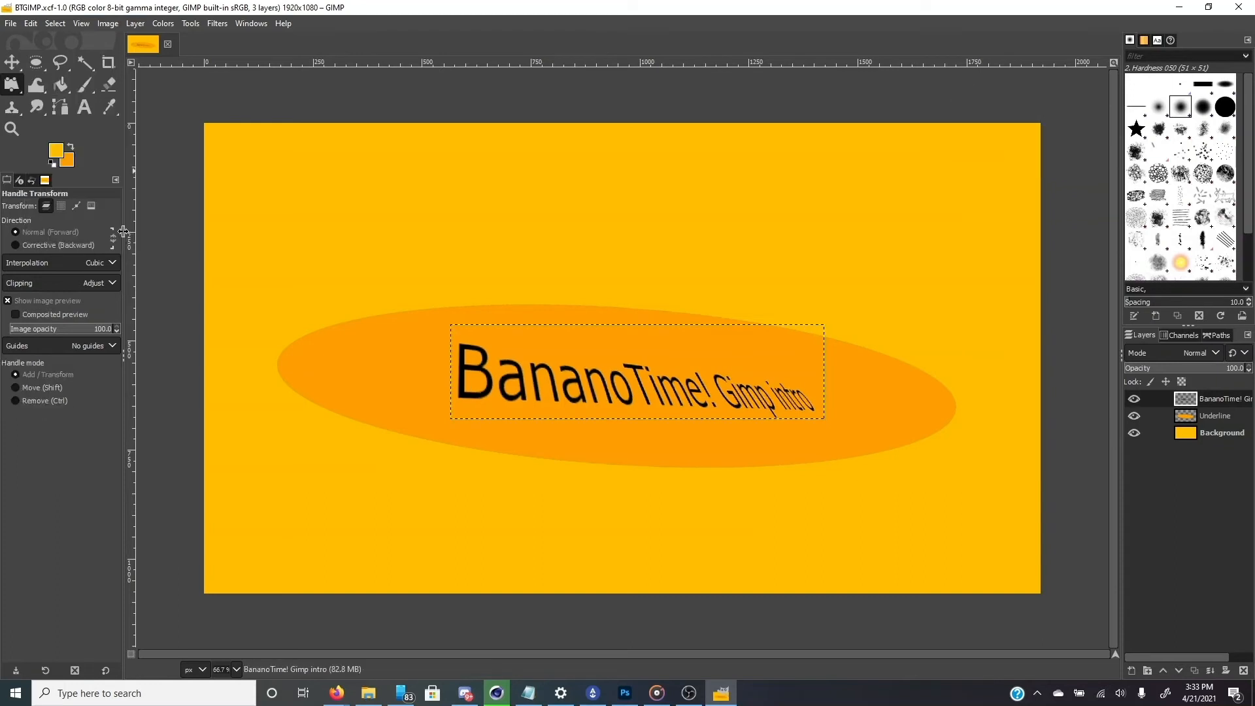
click(471, 347)
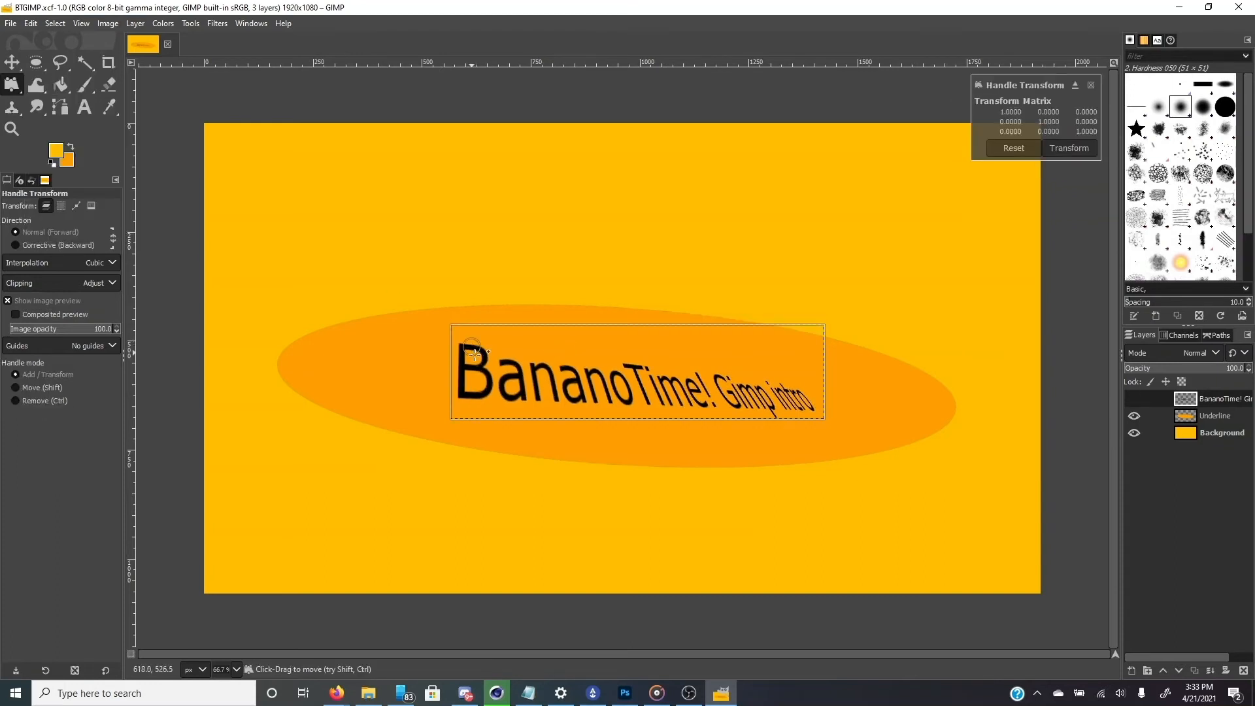
click(476, 396)
mouse_move(471, 346)
mouse_down()
mouse_move(482, 336)
mouse_move(465, 341)
mouse_move(473, 355)
mouse_up()
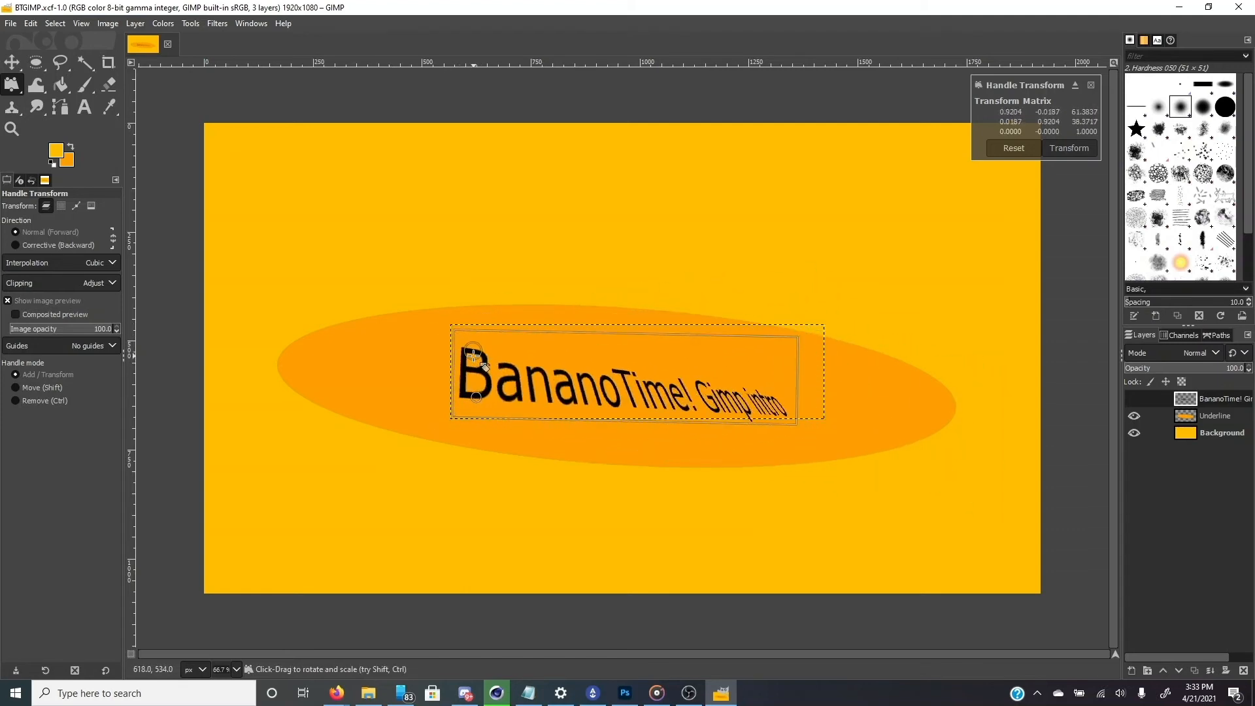
Add a third handle at the end of the title, then stretch the letters taller from the B and pull the far end slightly inward and up.
click(783, 405)
drag(781, 406, 748, 418)
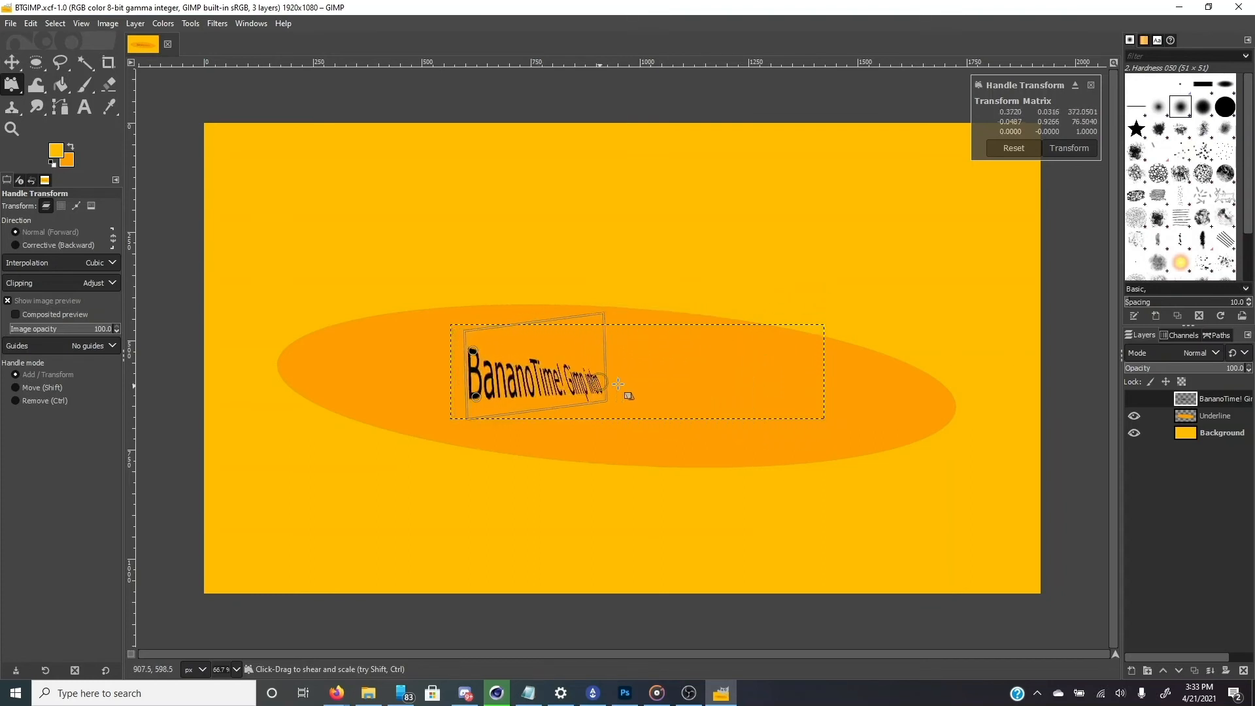
drag(618, 384, 822, 410)
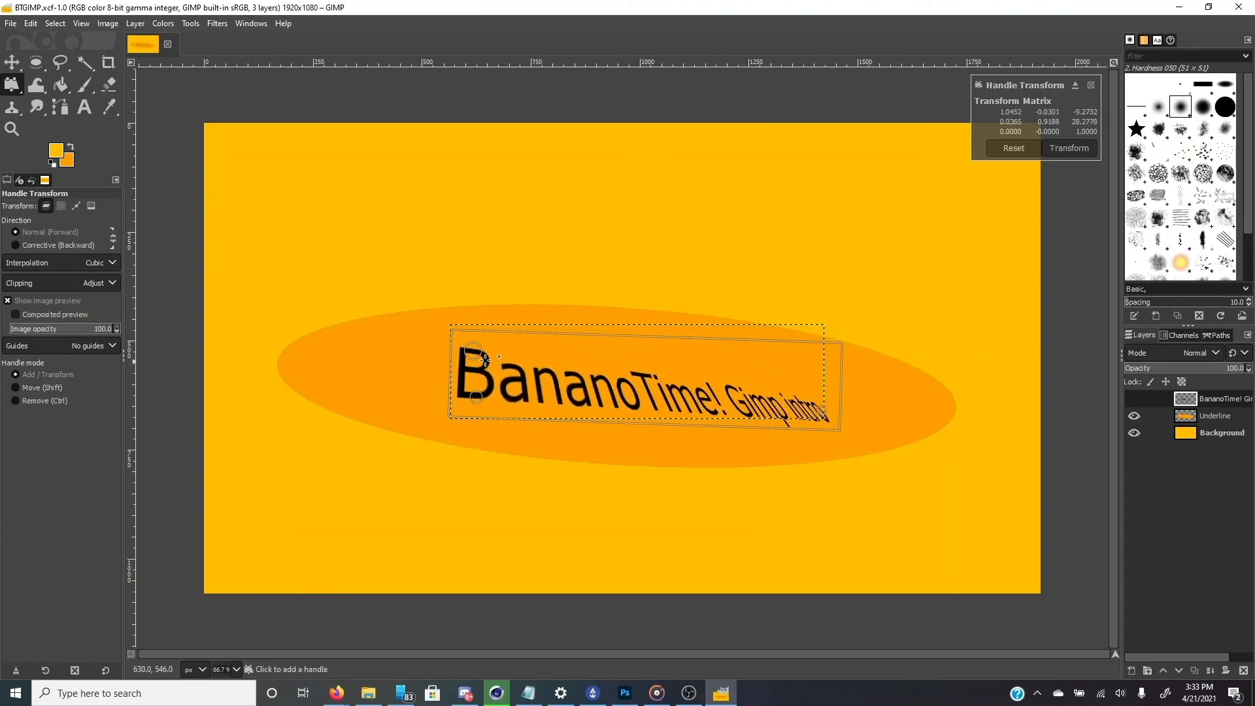
drag(485, 358, 469, 320)
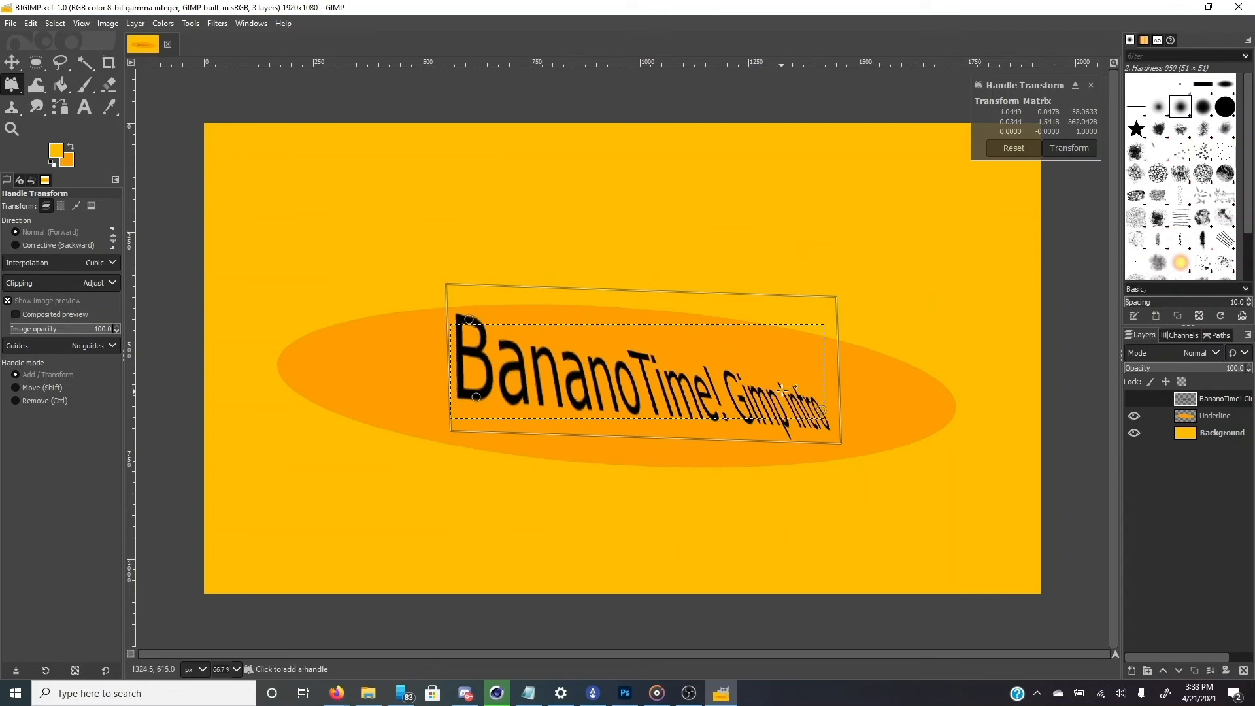
drag(821, 410, 785, 395)
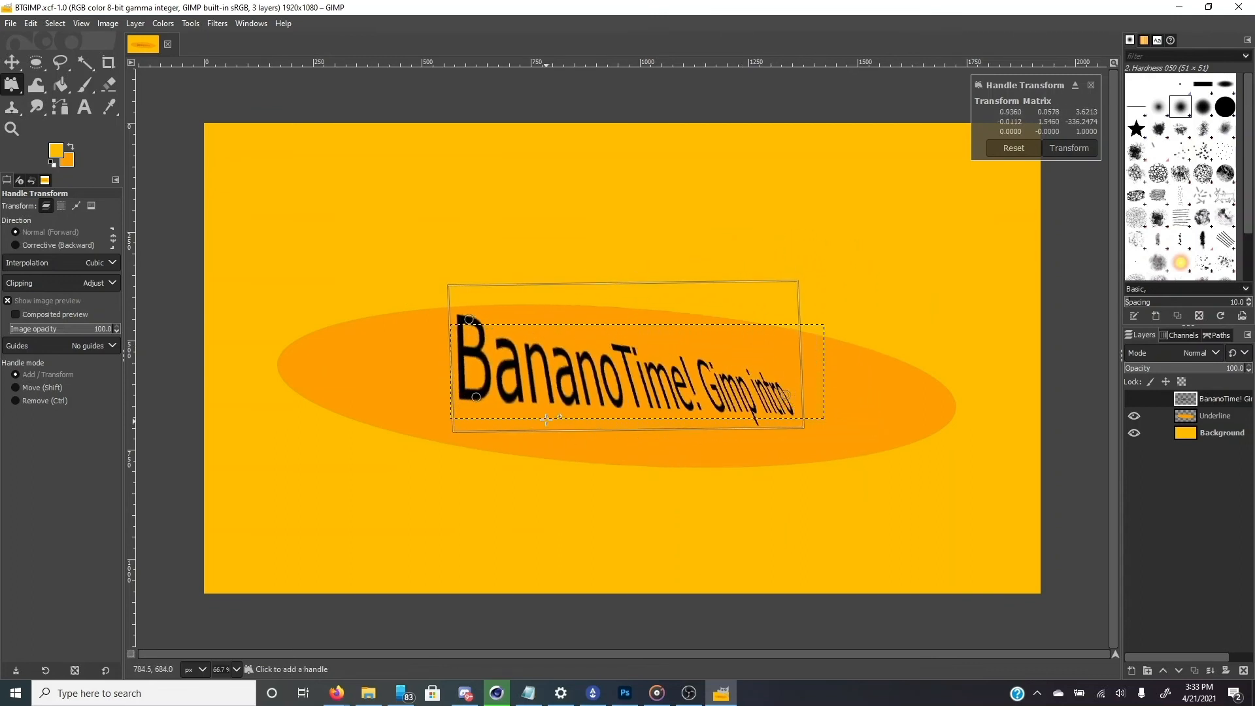
Push the left edge of the title's letter B inward with Warp Transform in Move pixels mode at size 40, undoing the earlier trial strokes.
click(11, 85)
click(11, 90)
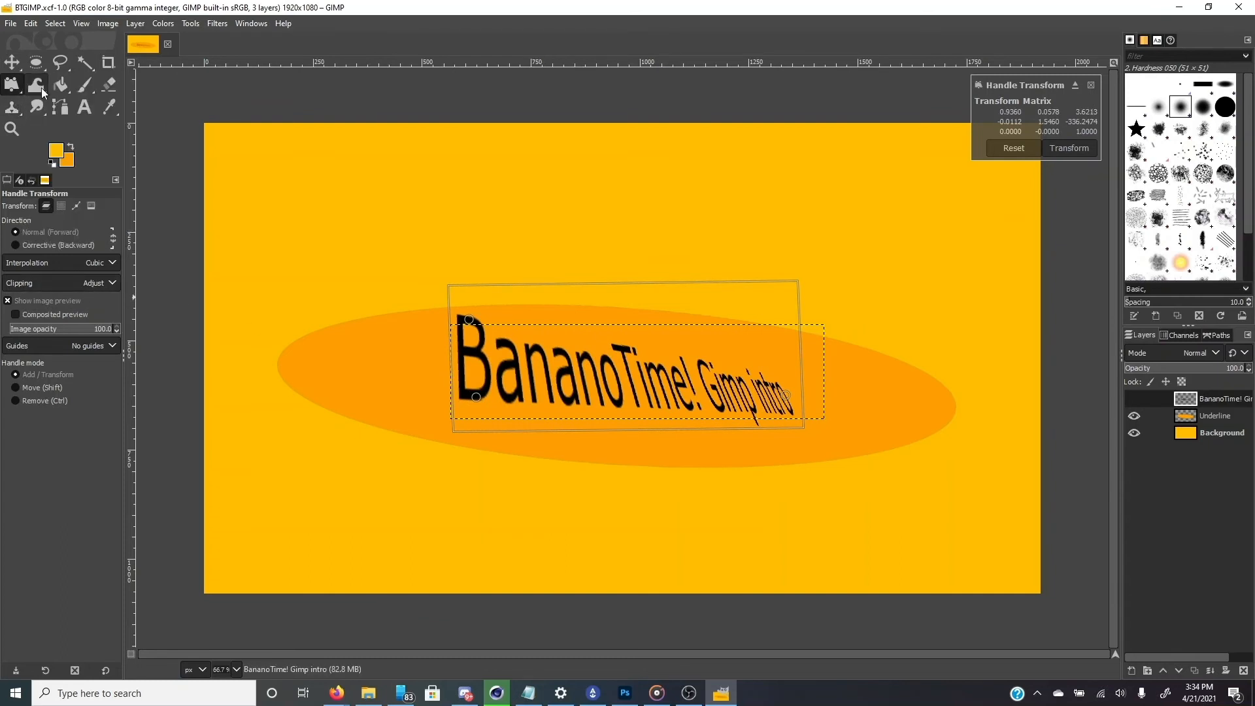
click(41, 87)
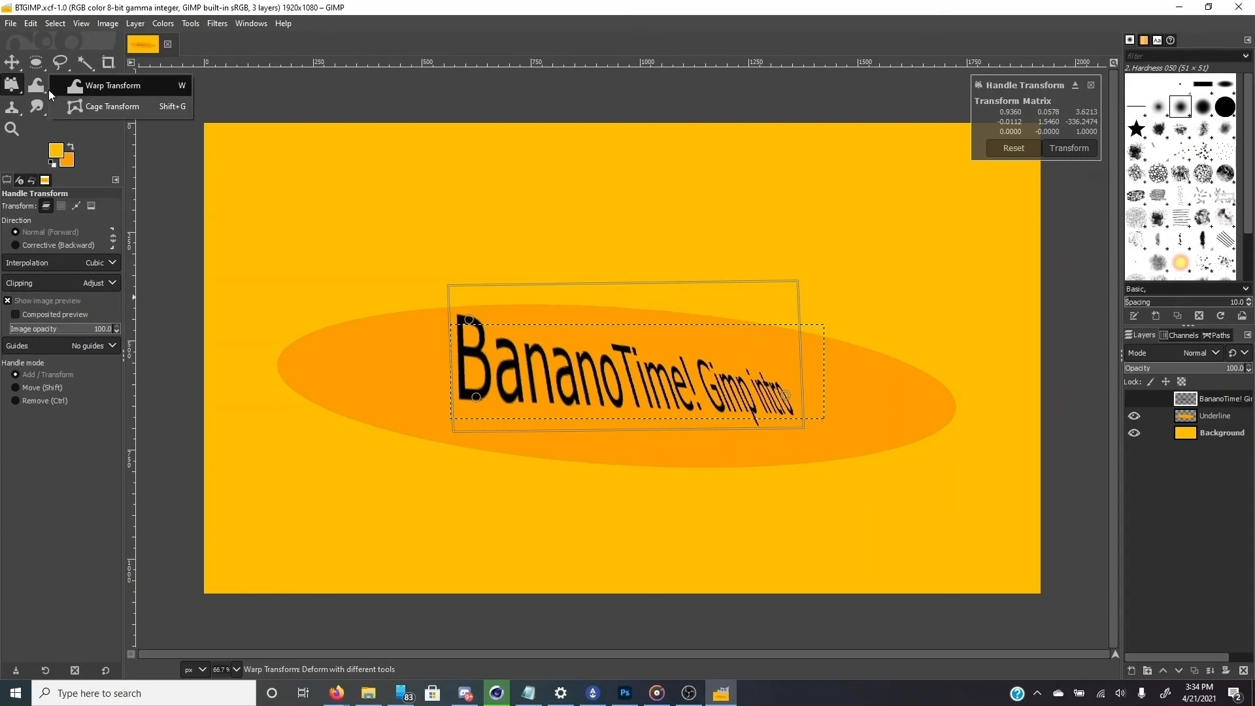
click(135, 94)
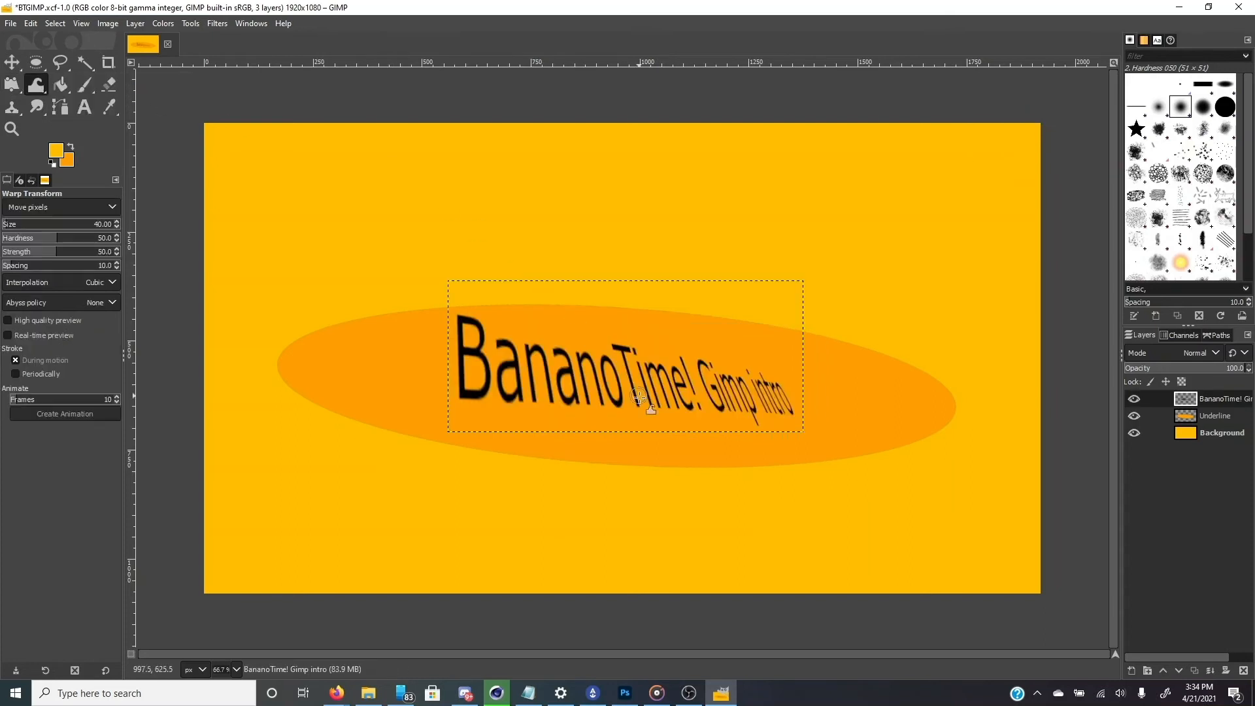
mouse_move(562, 352)
mouse_down()
mouse_move(529, 368)
mouse_move(531, 346)
mouse_move(413, 306)
mouse_move(400, 333)
mouse_move(423, 369)
mouse_move(469, 348)
mouse_move(510, 400)
mouse_up()
key(ctrl+z)
key(ctrl+z)
key(ctrl+z)
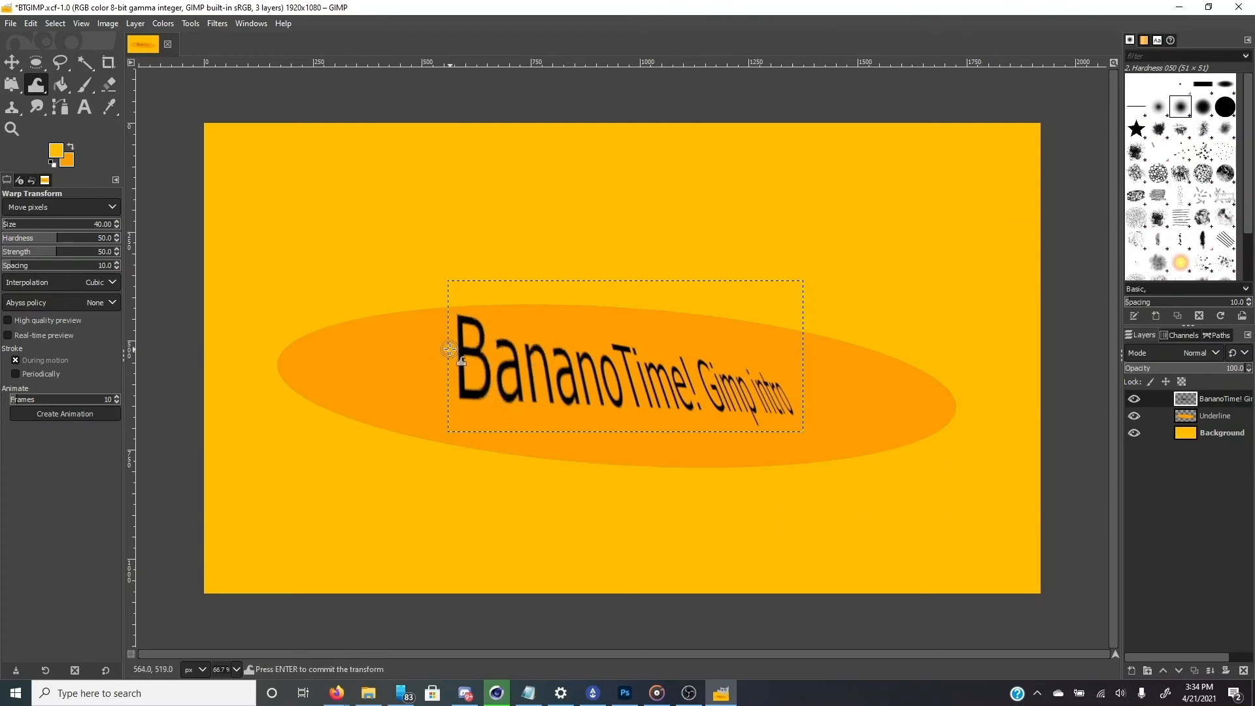
drag(453, 348, 476, 353)
Try painting an orange loop above the ellipse on the Background layer with the Paintbrush at size 51, and undo it.
click(83, 88)
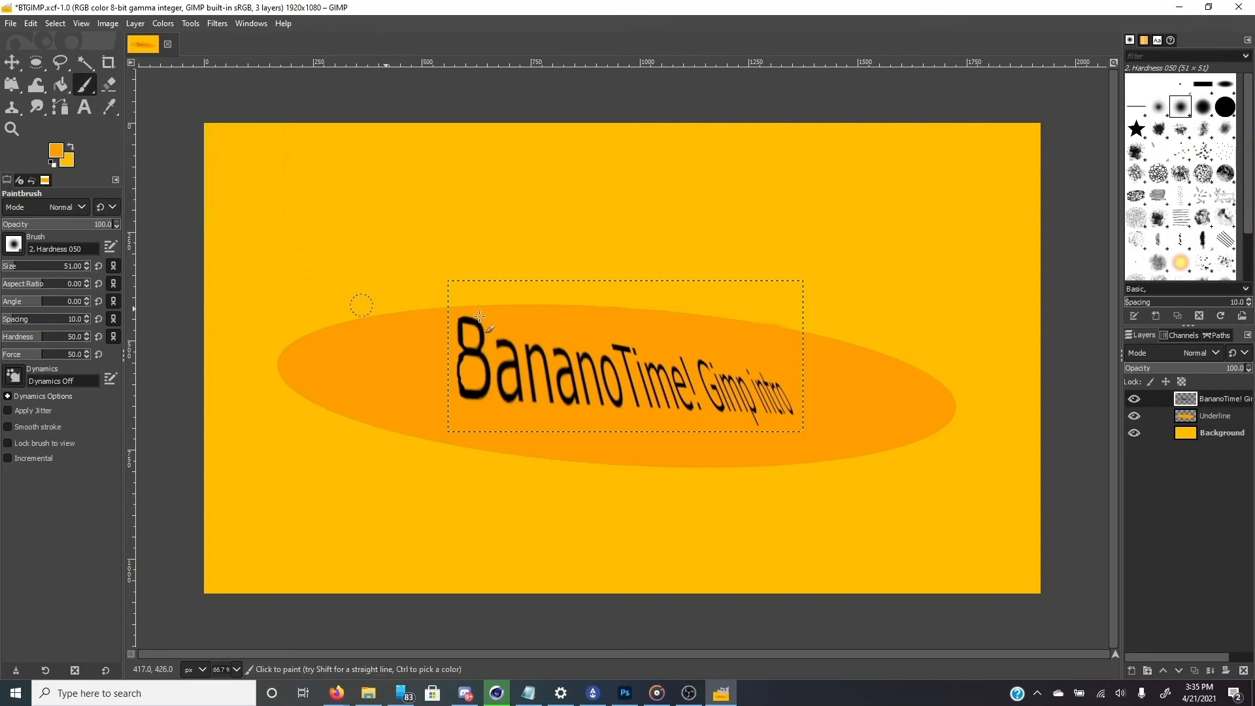
click(1167, 433)
mouse_move(312, 224)
mouse_down()
mouse_move(357, 279)
mouse_move(405, 268)
mouse_move(429, 231)
mouse_move(398, 196)
mouse_move(343, 193)
mouse_move(314, 206)
mouse_up()
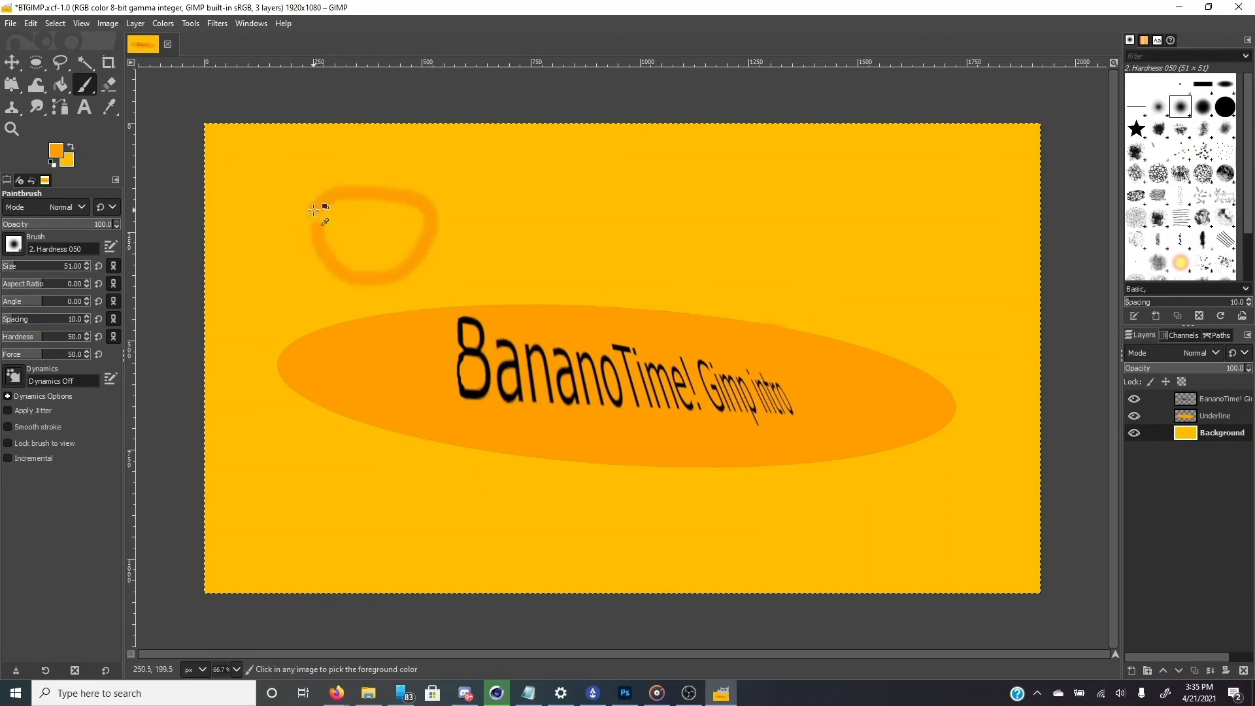
key(ctrl+z)
Try a short orange Paintbrush stroke on the Background layer just above the ellipse, and undo it.
click(1196, 413)
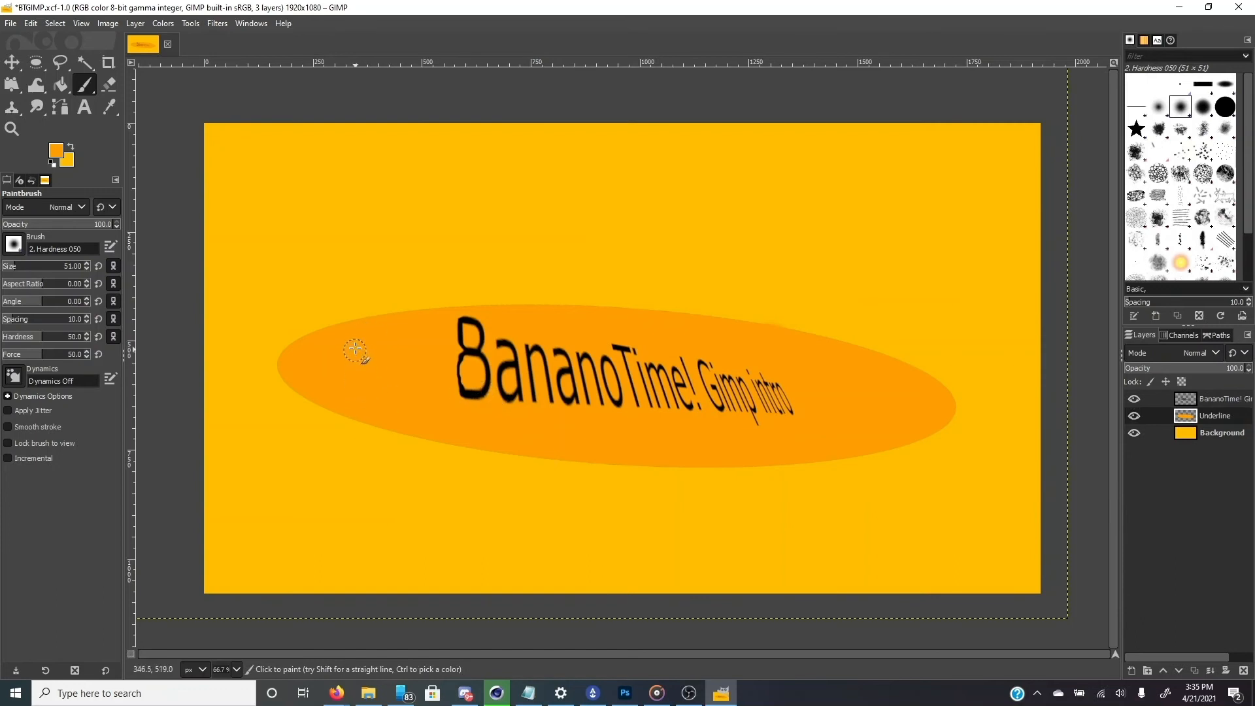
click(1216, 433)
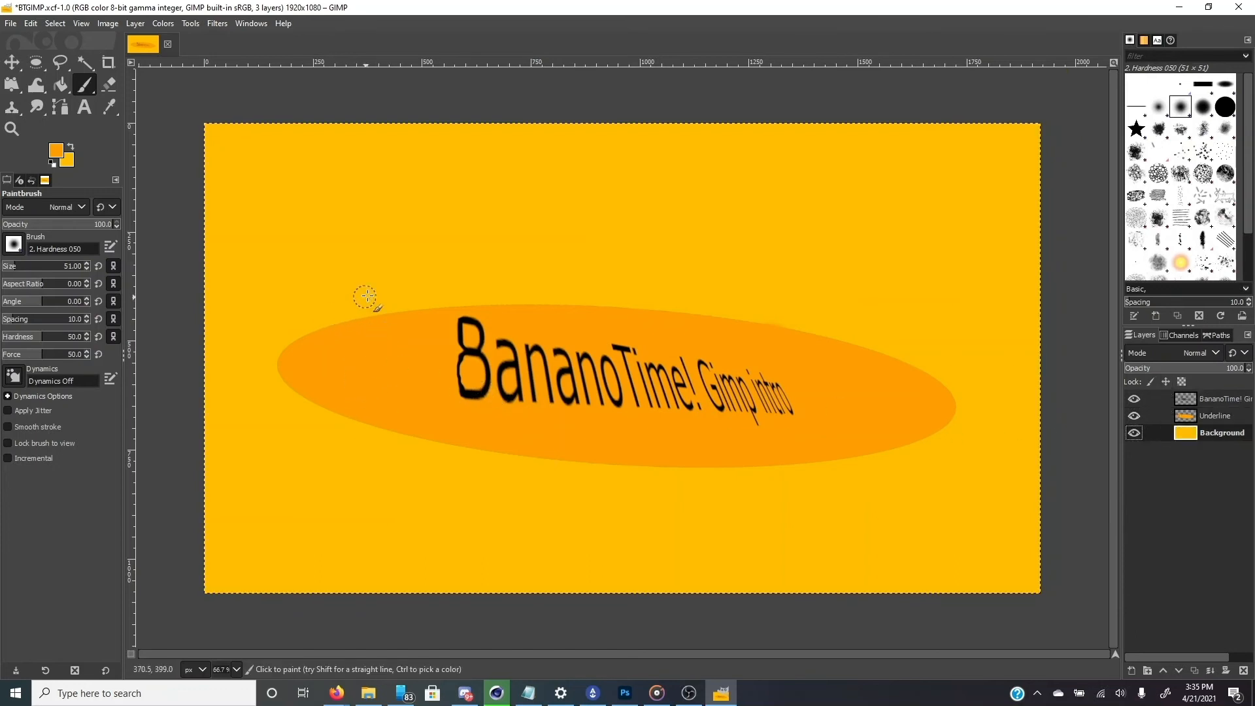
drag(391, 279, 444, 270)
key(ctrl+z)
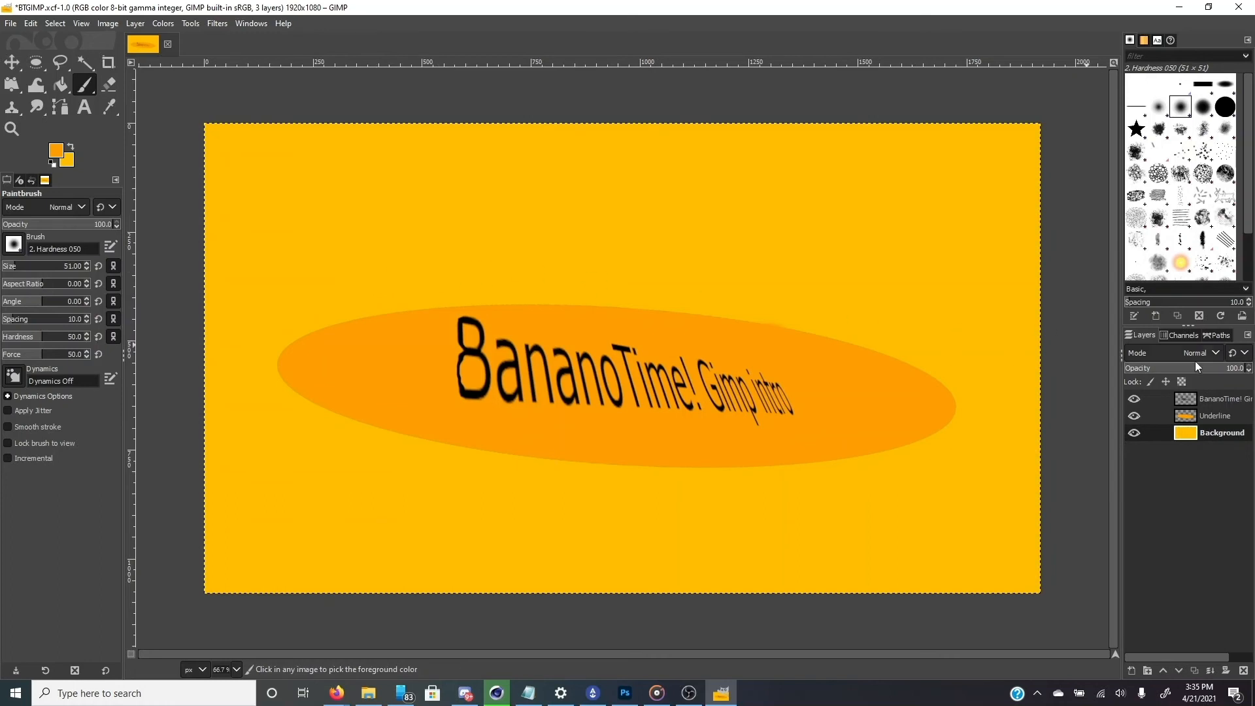
Swap the foreground color to yellow and paint two vertical bands and football-style laces across the ellipse on the Underline layer.
click(1216, 417)
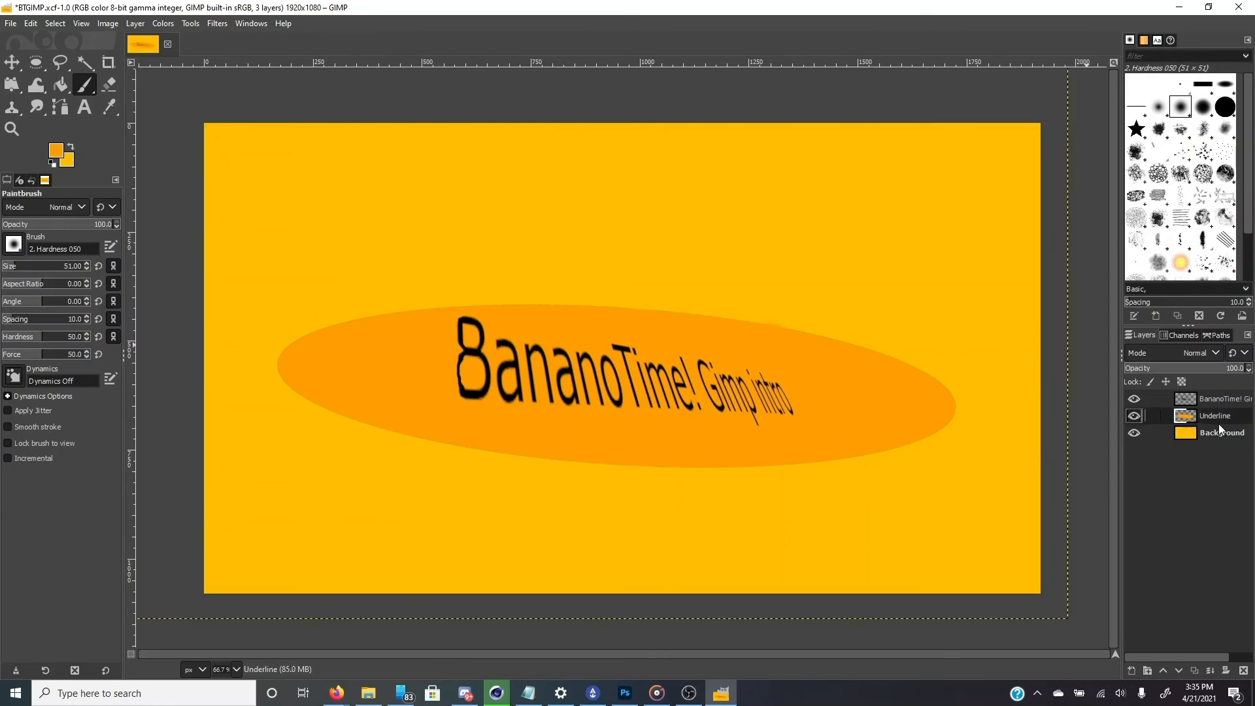
click(62, 144)
click(260, 57)
click(71, 146)
mouse_move(352, 356)
mouse_down()
mouse_move(406, 348)
mouse_move(428, 372)
mouse_move(391, 397)
mouse_up()
key(ctrl+z)
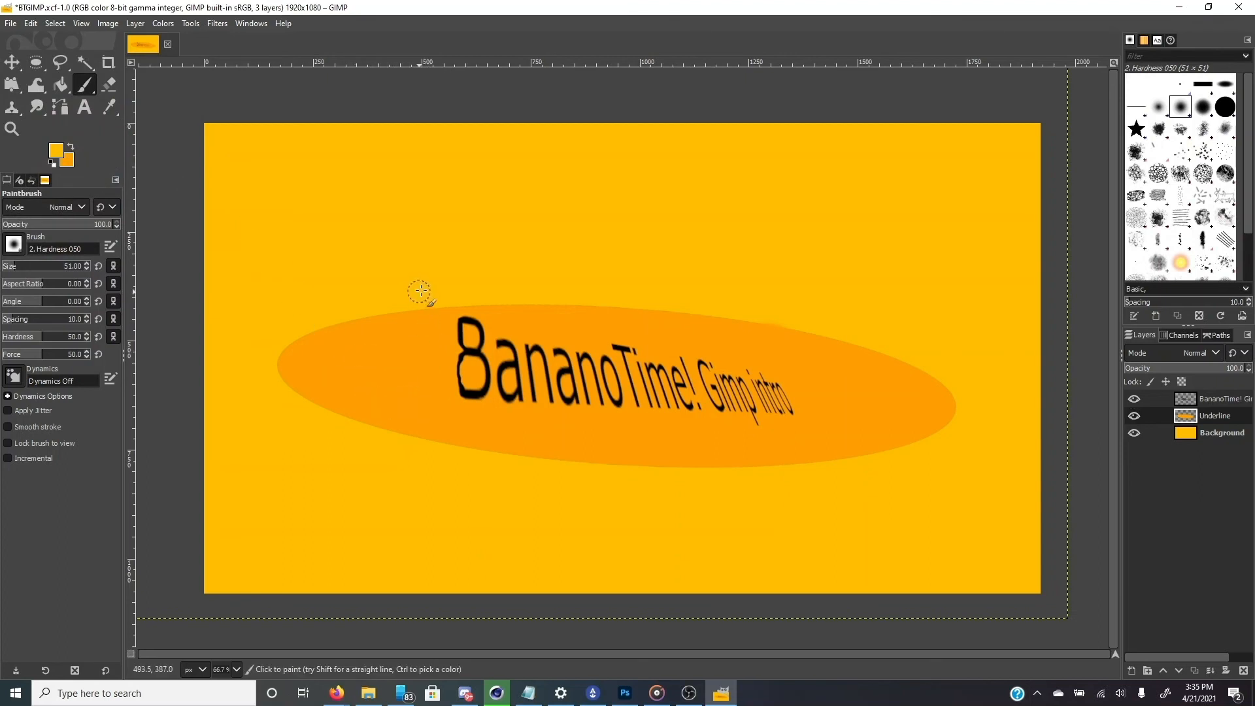
drag(428, 295, 432, 460)
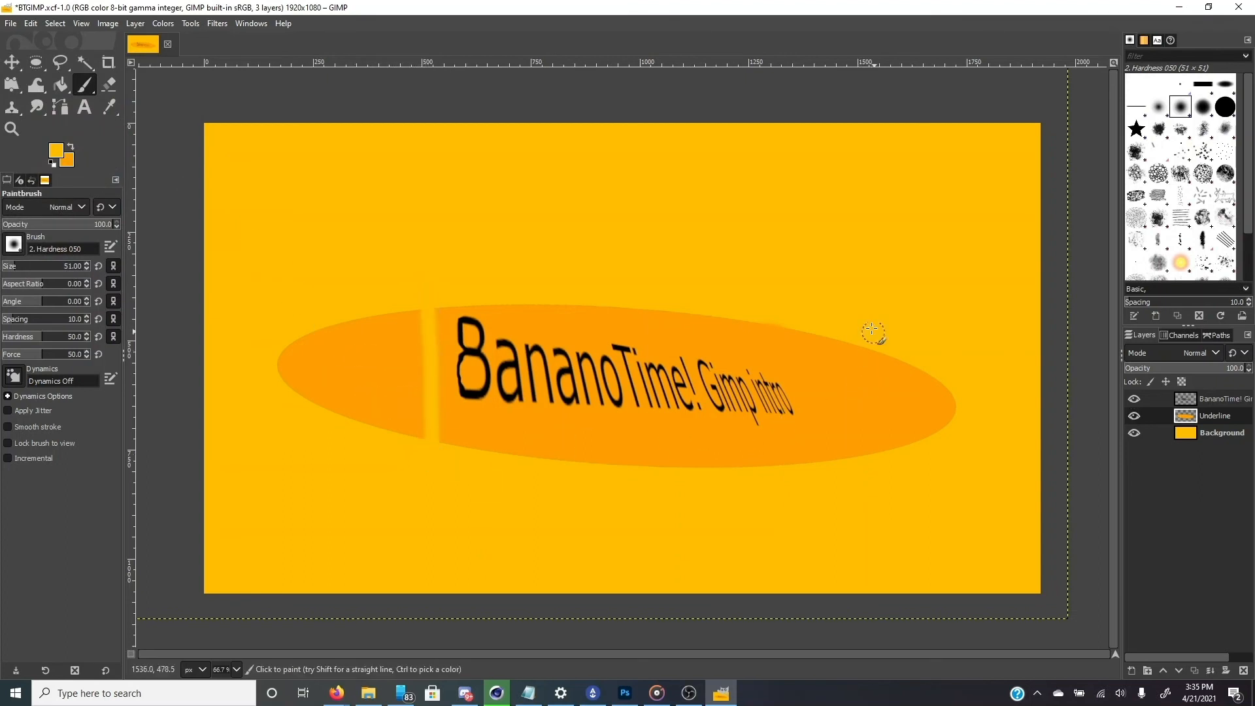
drag(836, 345, 841, 450)
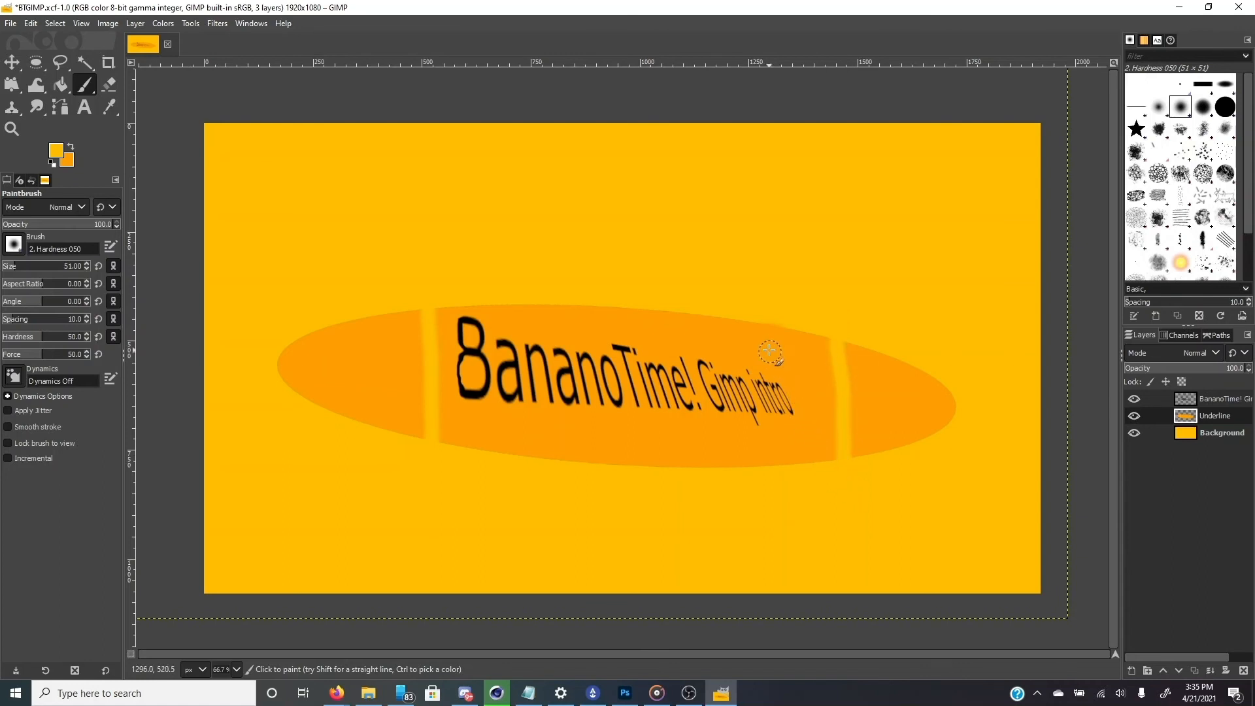
drag(769, 350, 522, 316)
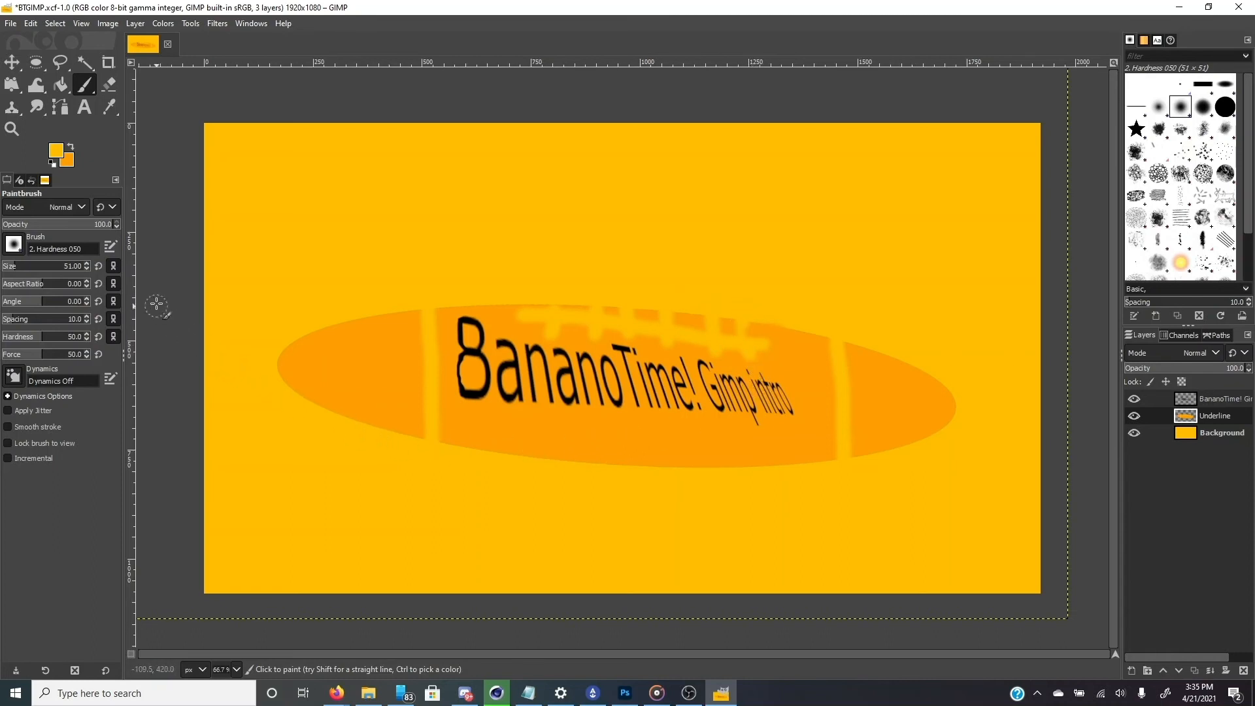
Pick the title's black as the foreground color and fuzzy-select the empty area around the ellipse on the Underline layer.
click(108, 107)
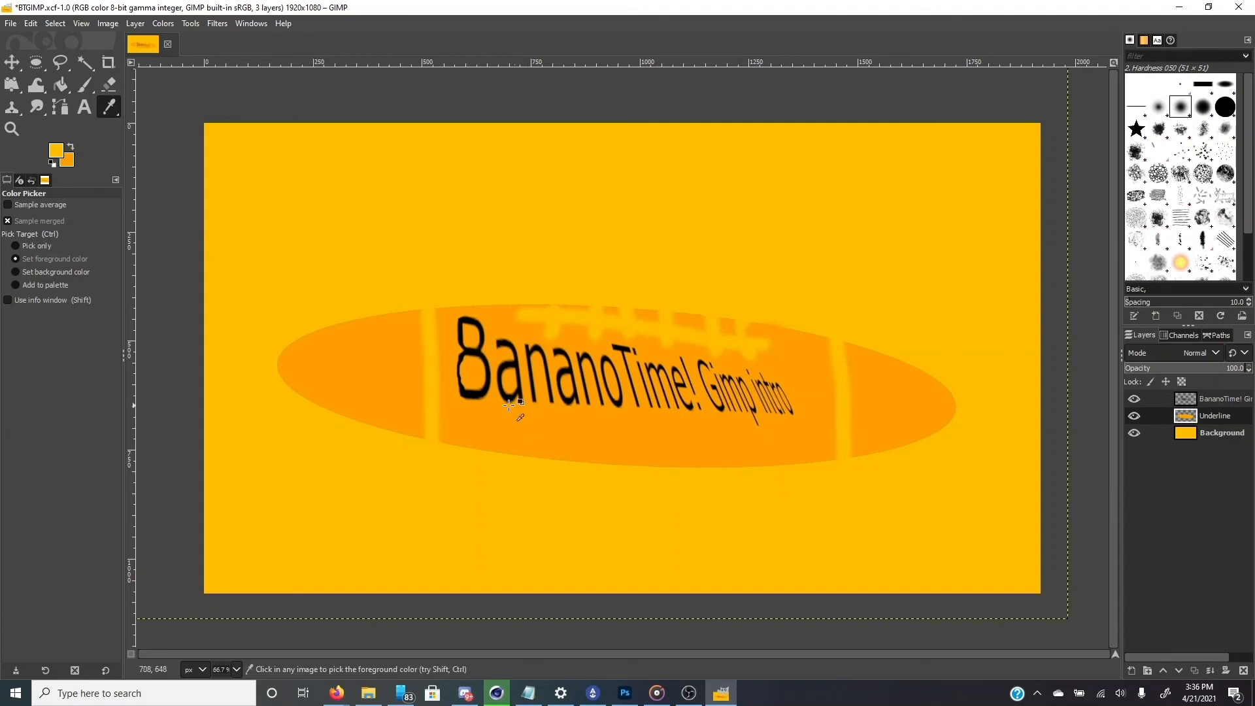
click(476, 351)
click(84, 60)
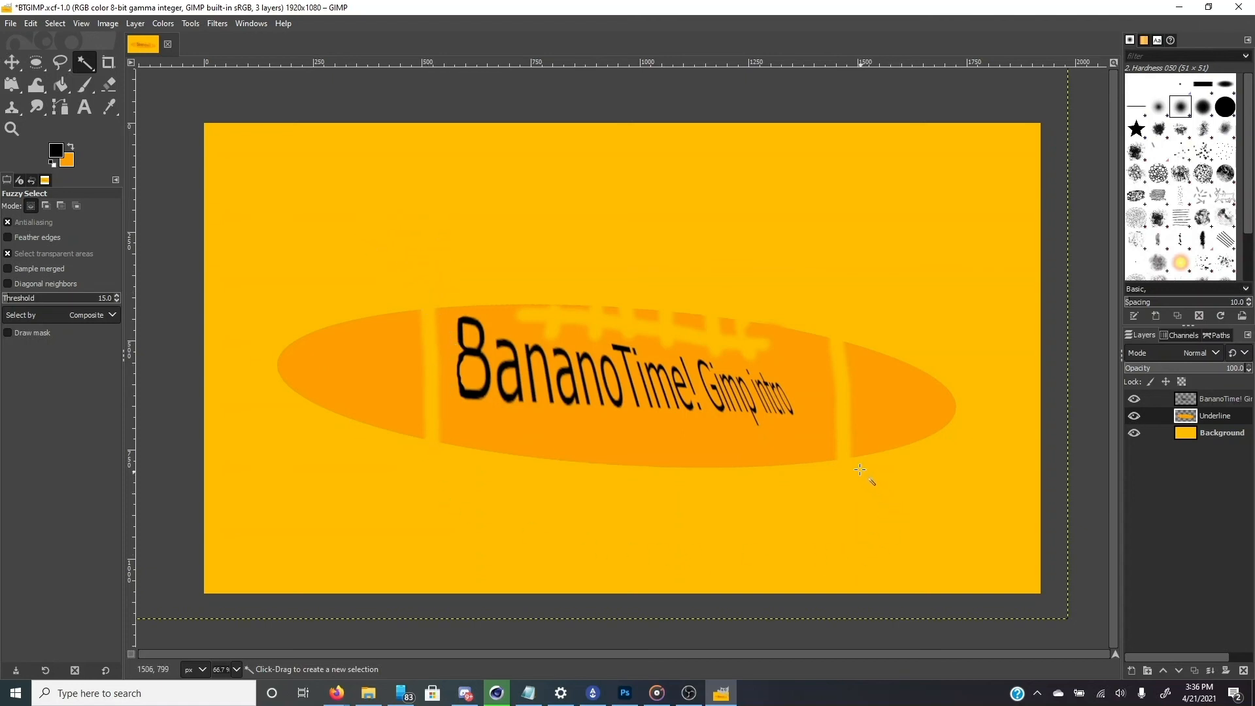
click(842, 260)
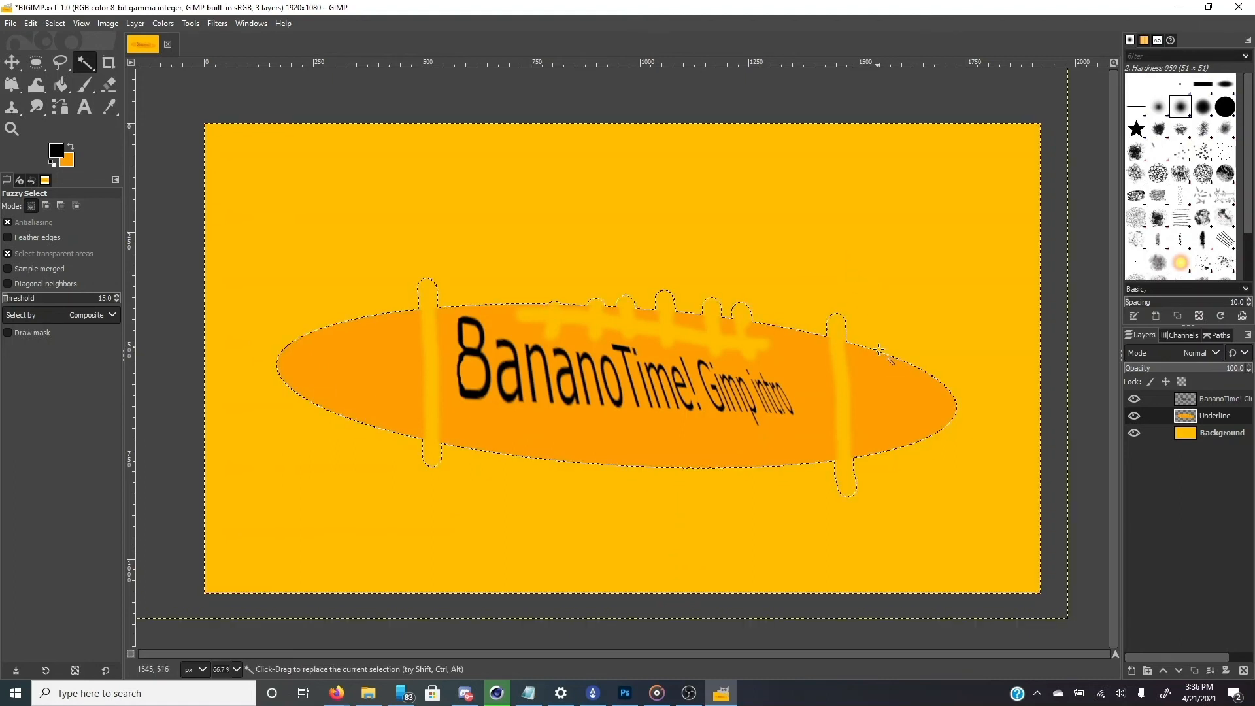
Fuzzy-select the yellow area of the Background layer for comparison, and reselect the area around the ellipse on the Underline layer.
click(1217, 431)
click(814, 521)
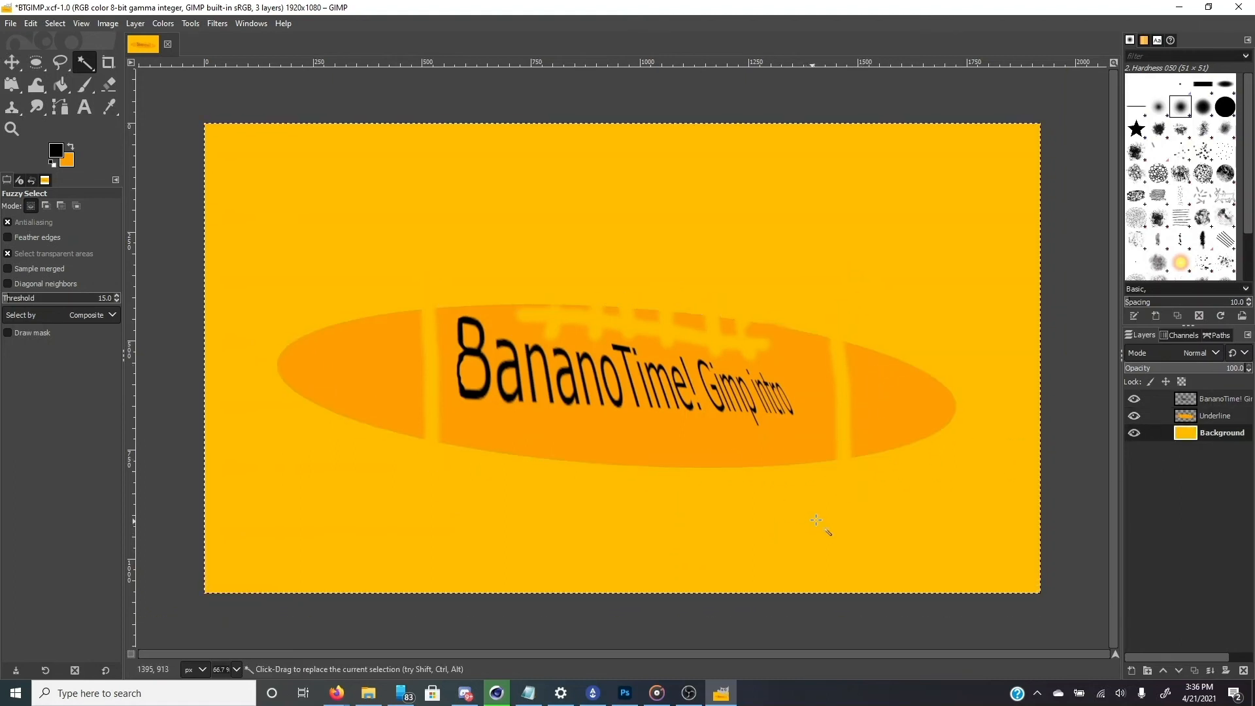
click(1214, 417)
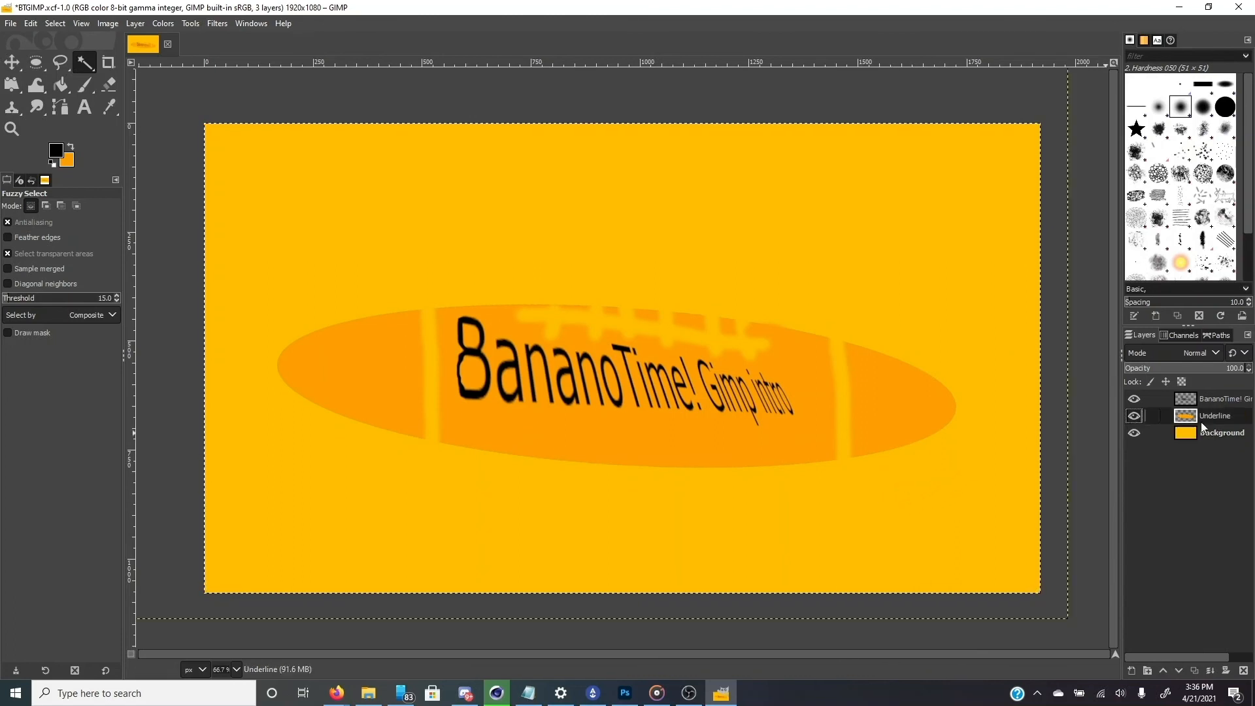
click(908, 491)
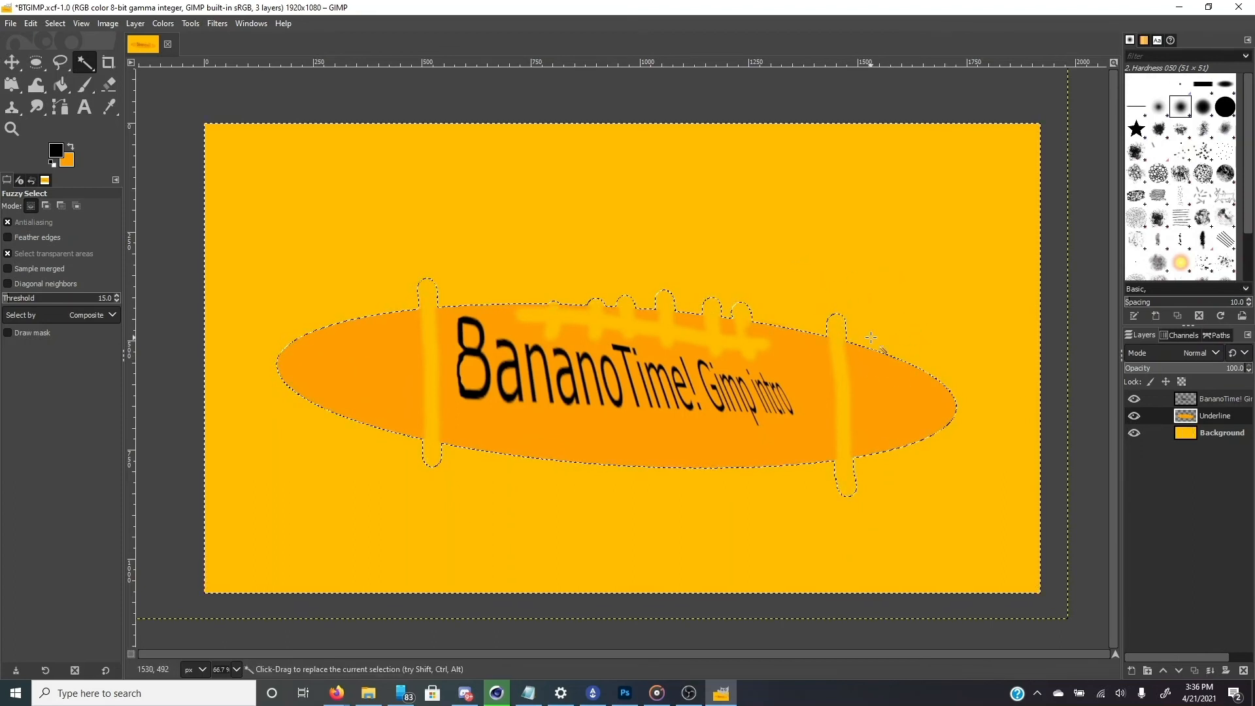
Add both yellow vertical bands to the fuzzy selection, and undo a trial selection of the laces.
key(shift)
shift+click(836, 343)
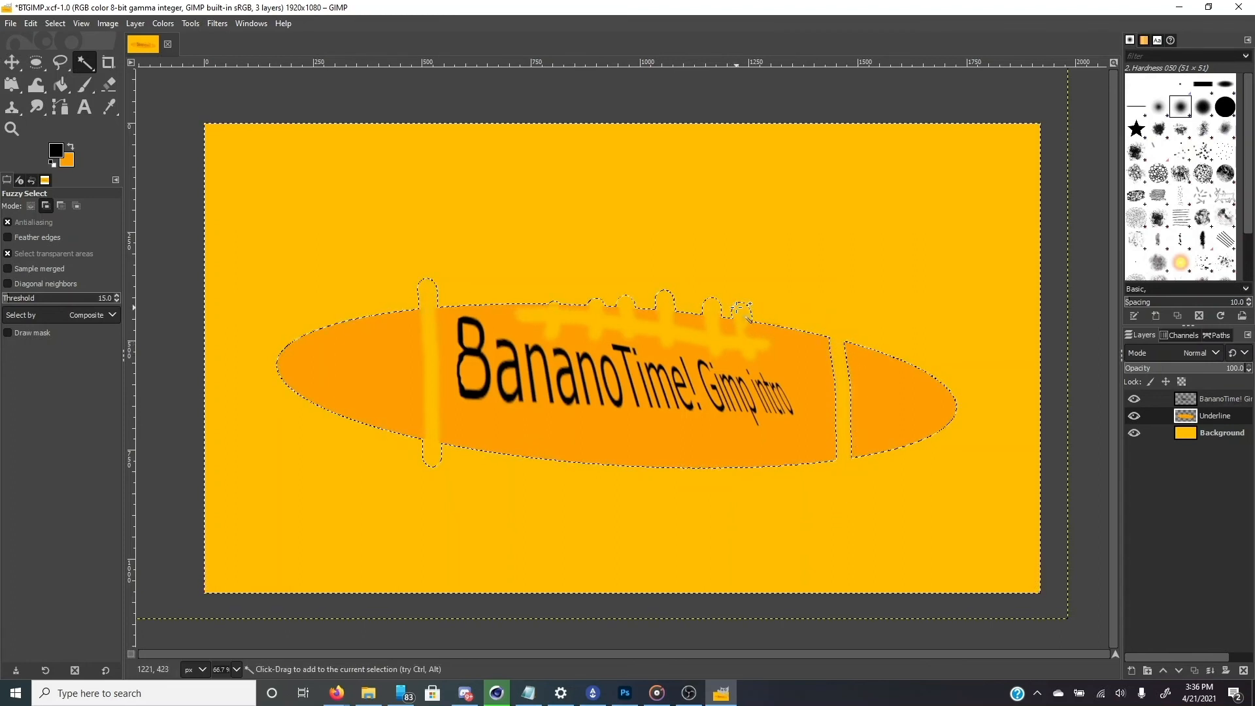
shift+click(423, 293)
click(704, 322)
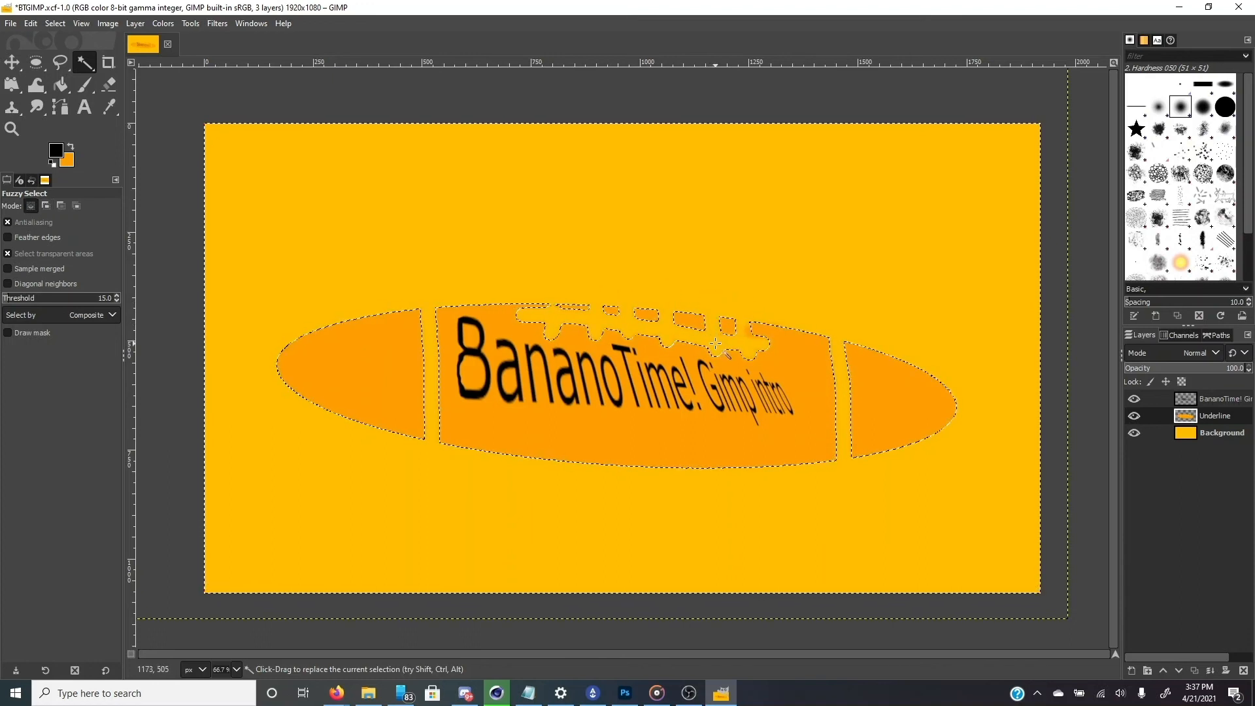
key(ctrl+z)
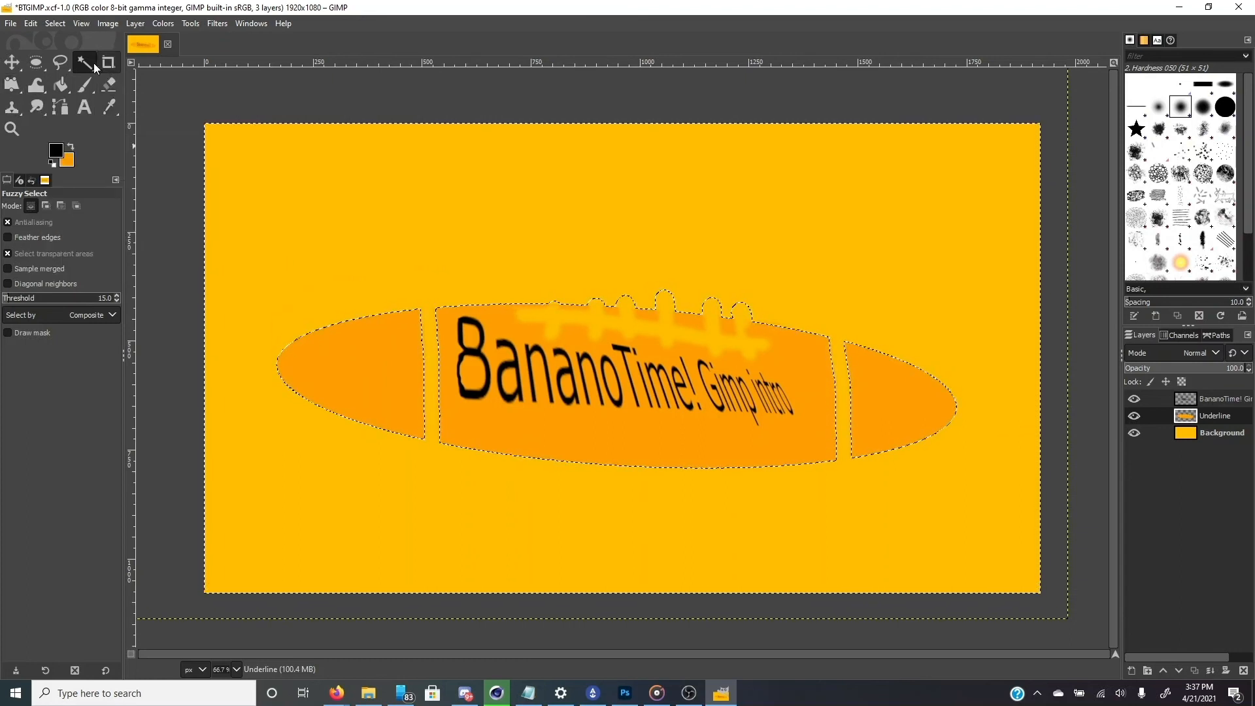
Add the lace tips protruding above the ellipse to the selection with a Free Select outline following the ellipse's upper edge.
click(60, 60)
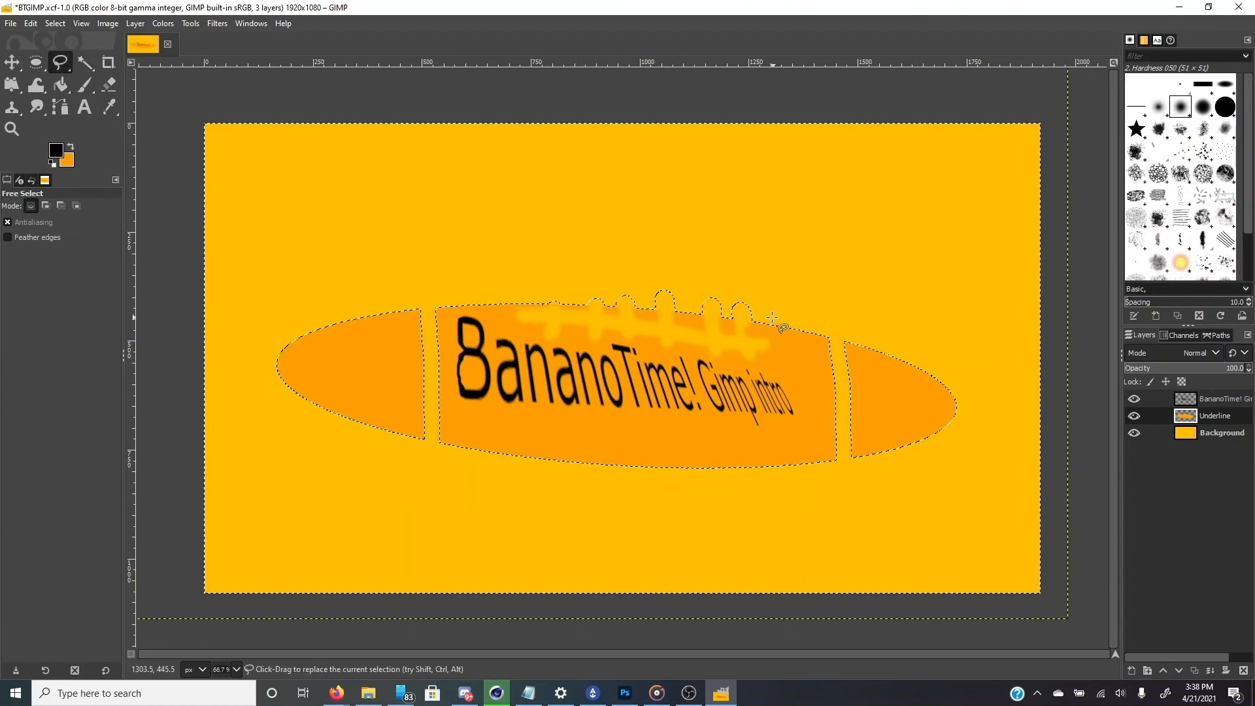
key(shift)
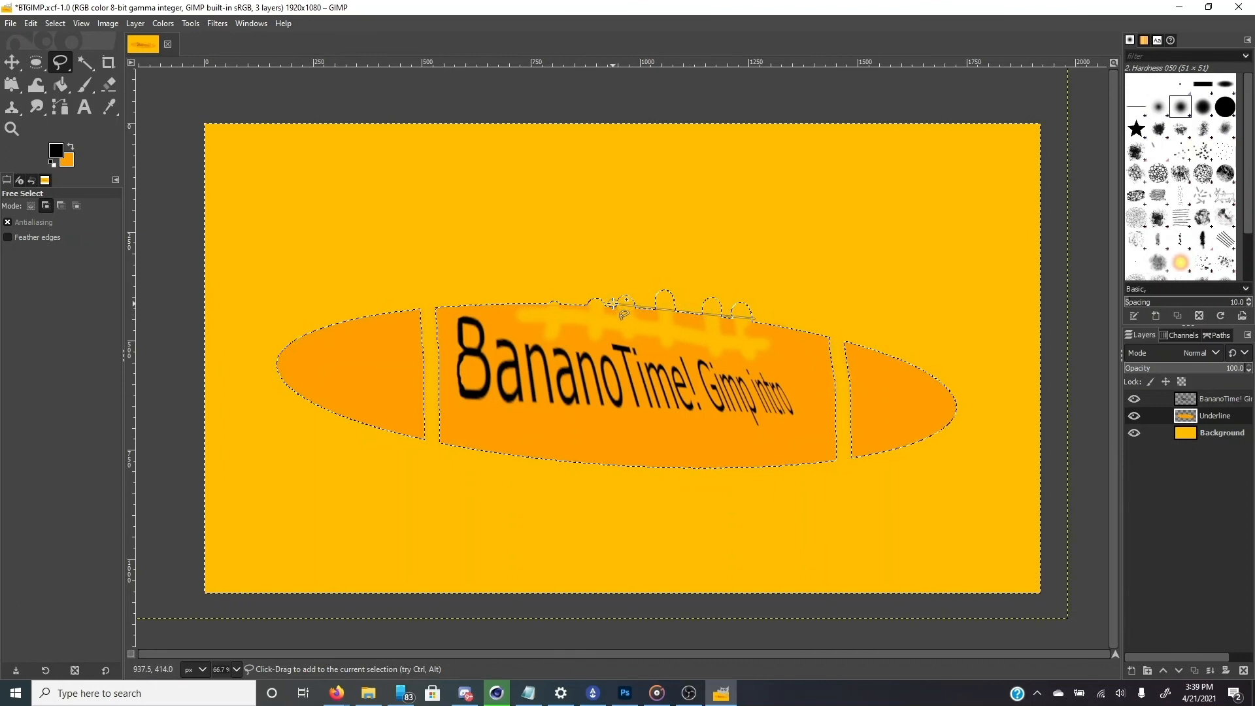
click(527, 303)
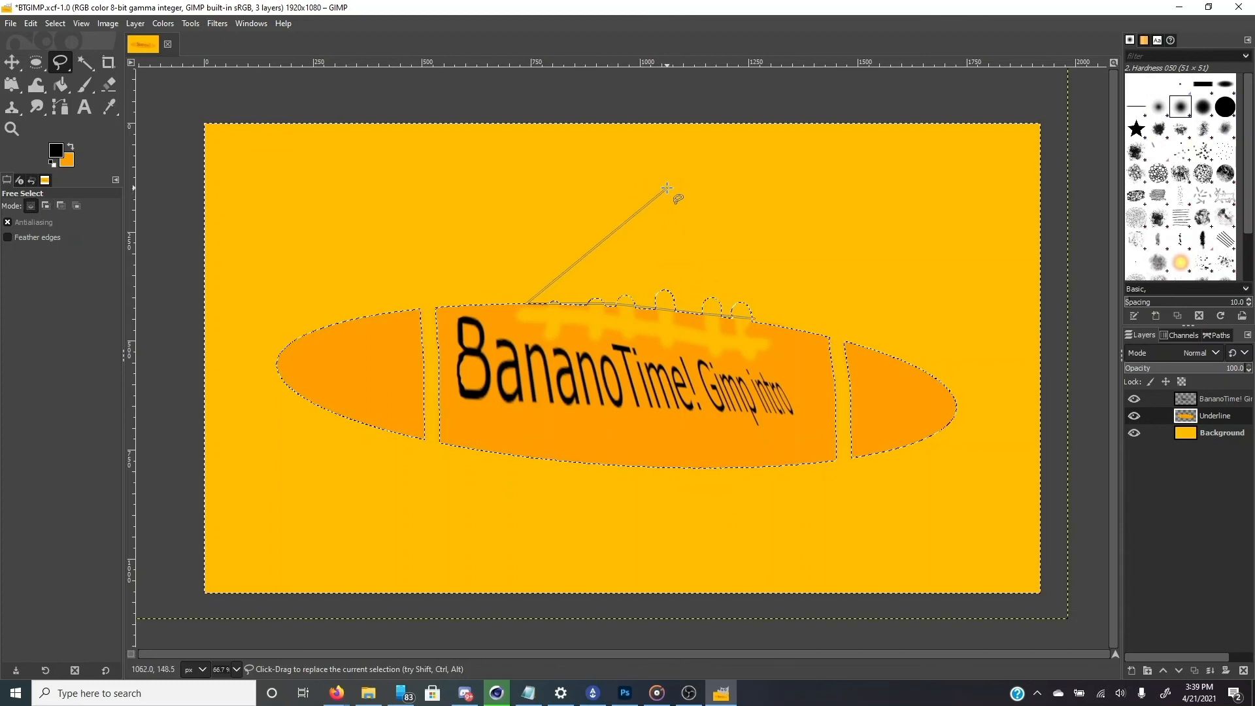
click(667, 188)
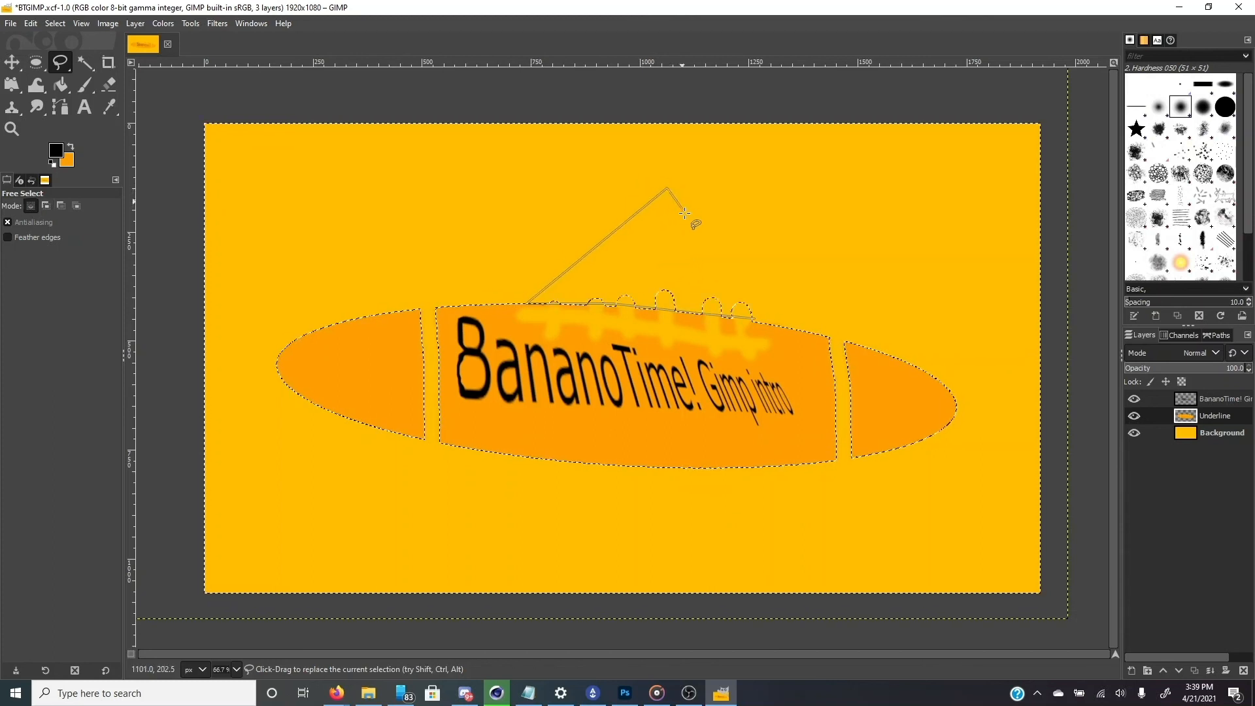
click(756, 318)
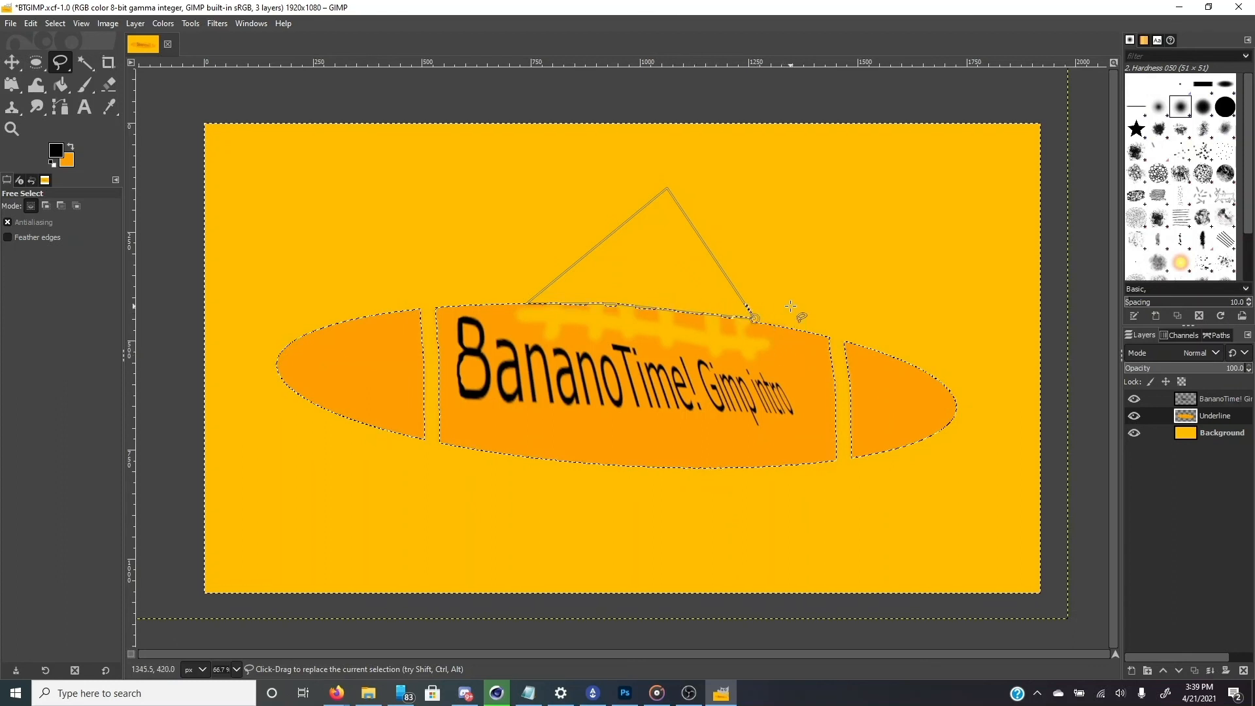
drag(755, 318, 772, 321)
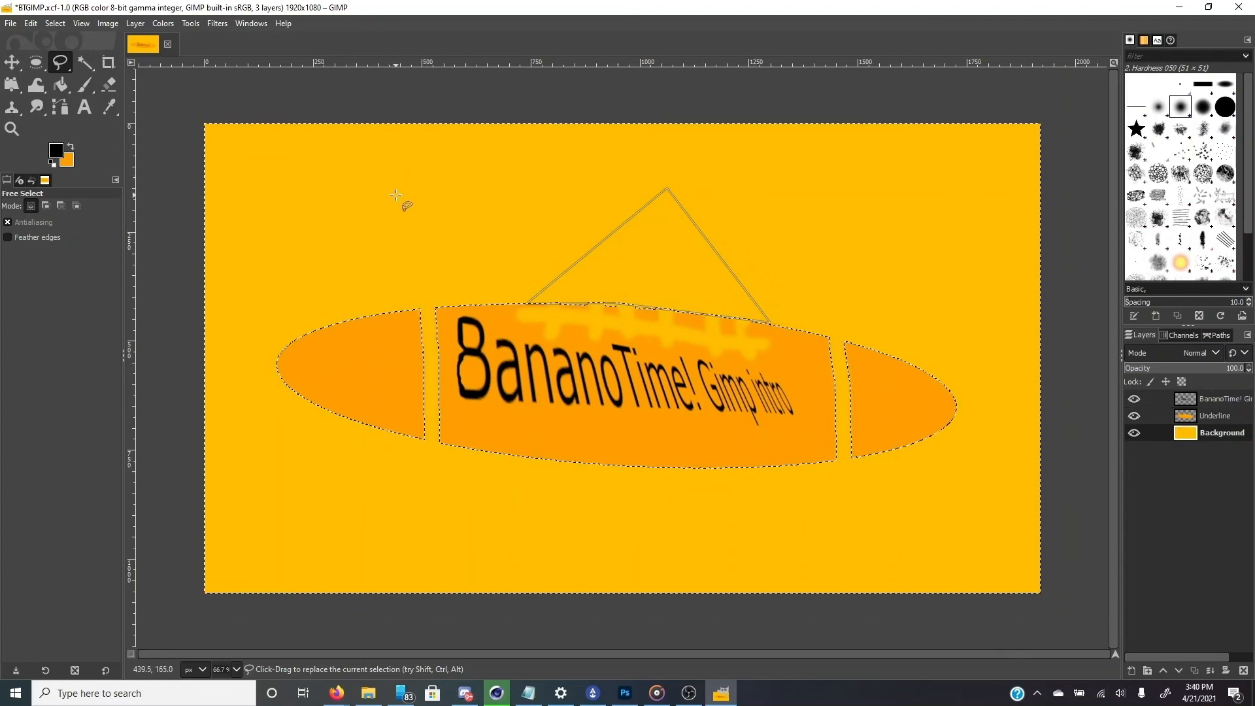
click(11, 66)
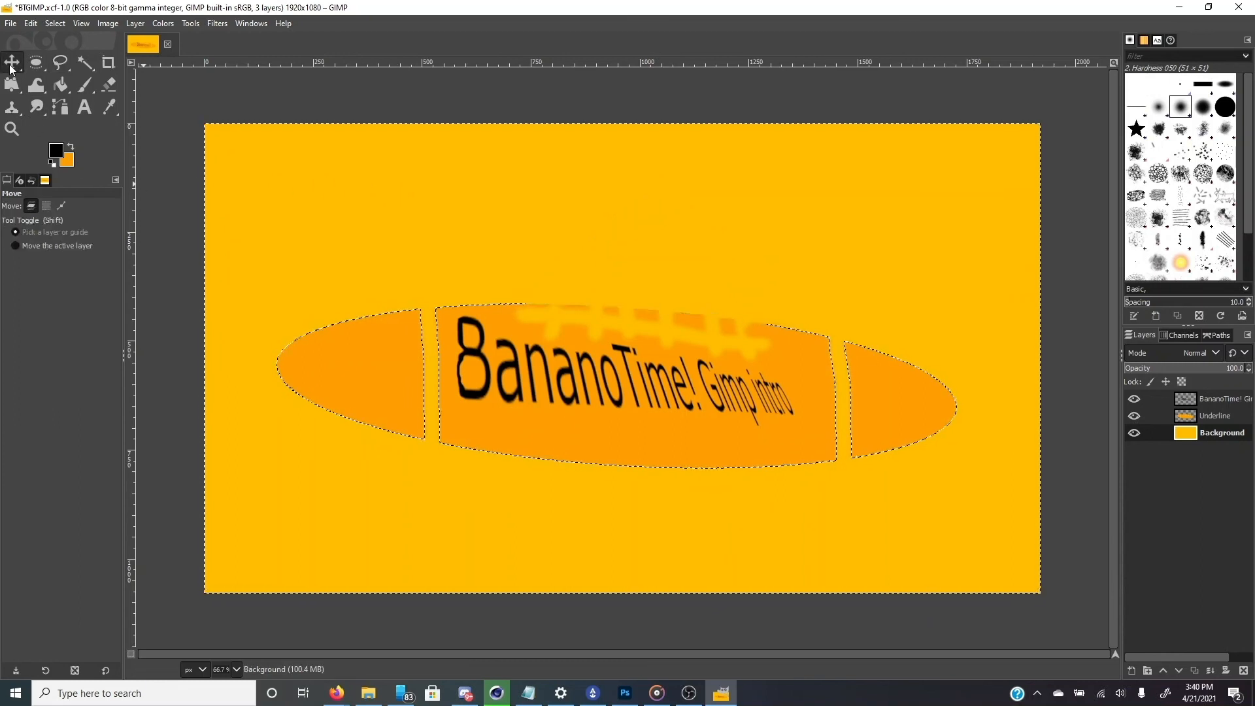
Fill the selected area of the Background layer with the black foreground color.
right_click(338, 215)
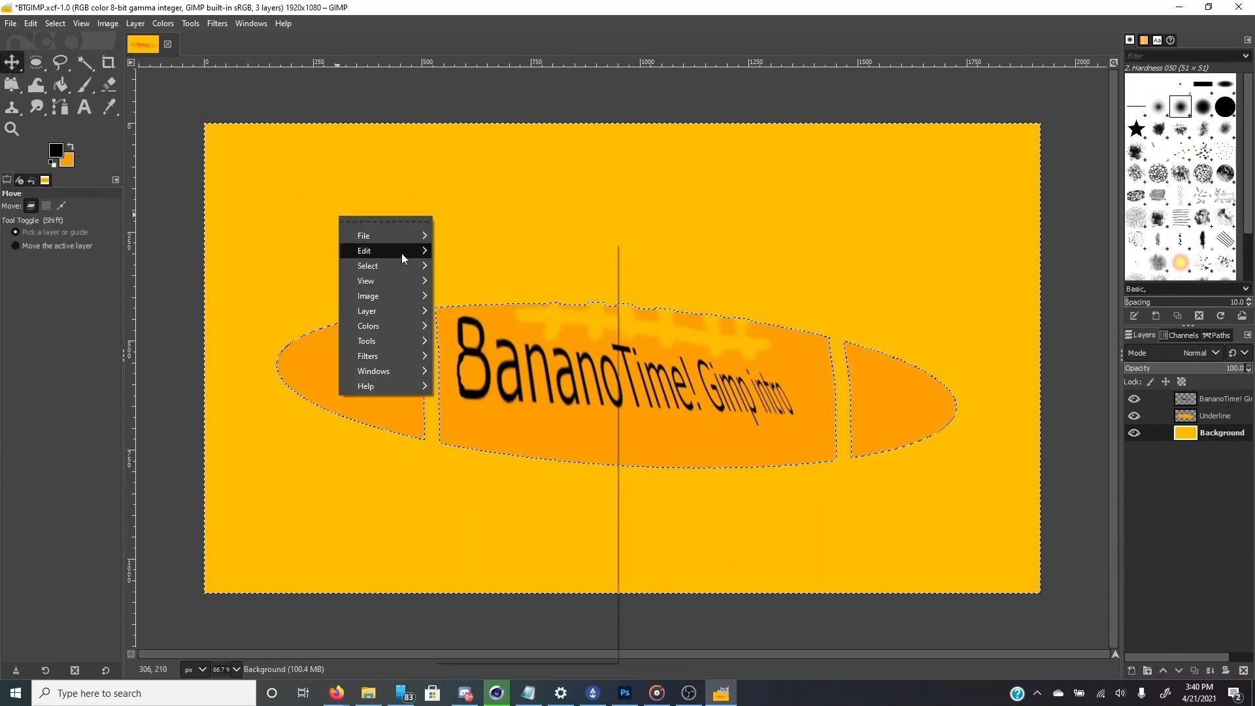
mouse_move(402, 255)
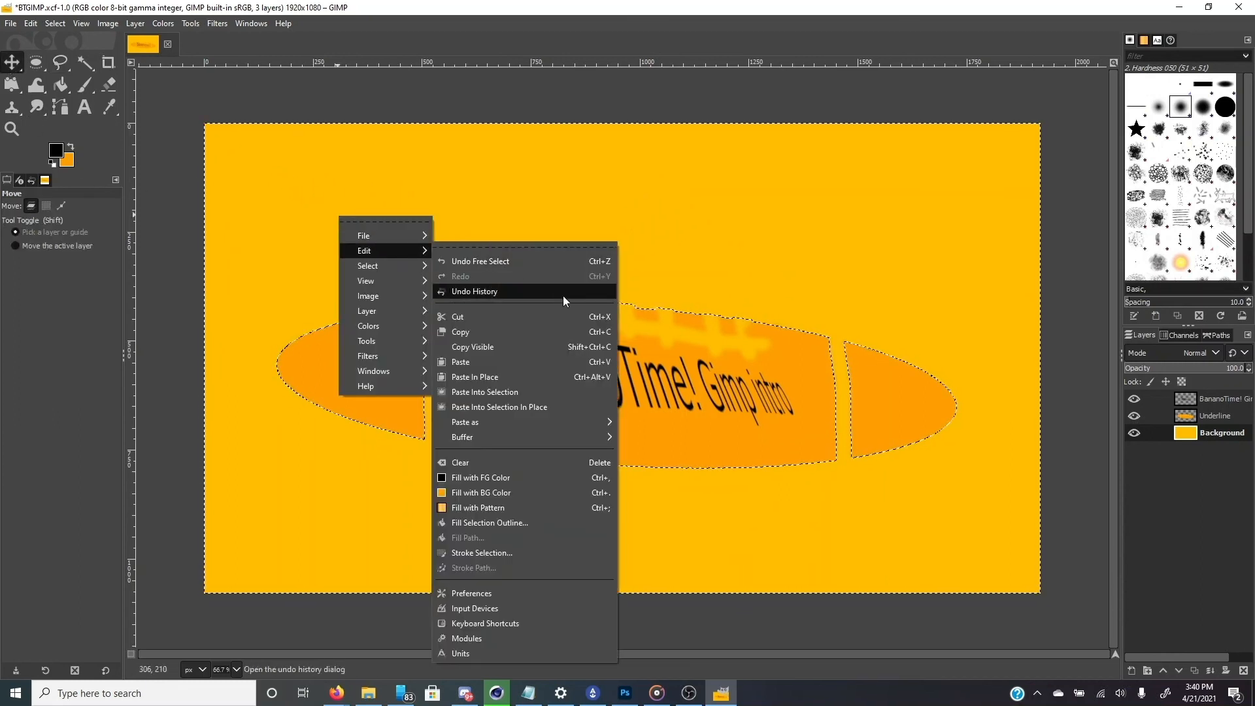
click(547, 480)
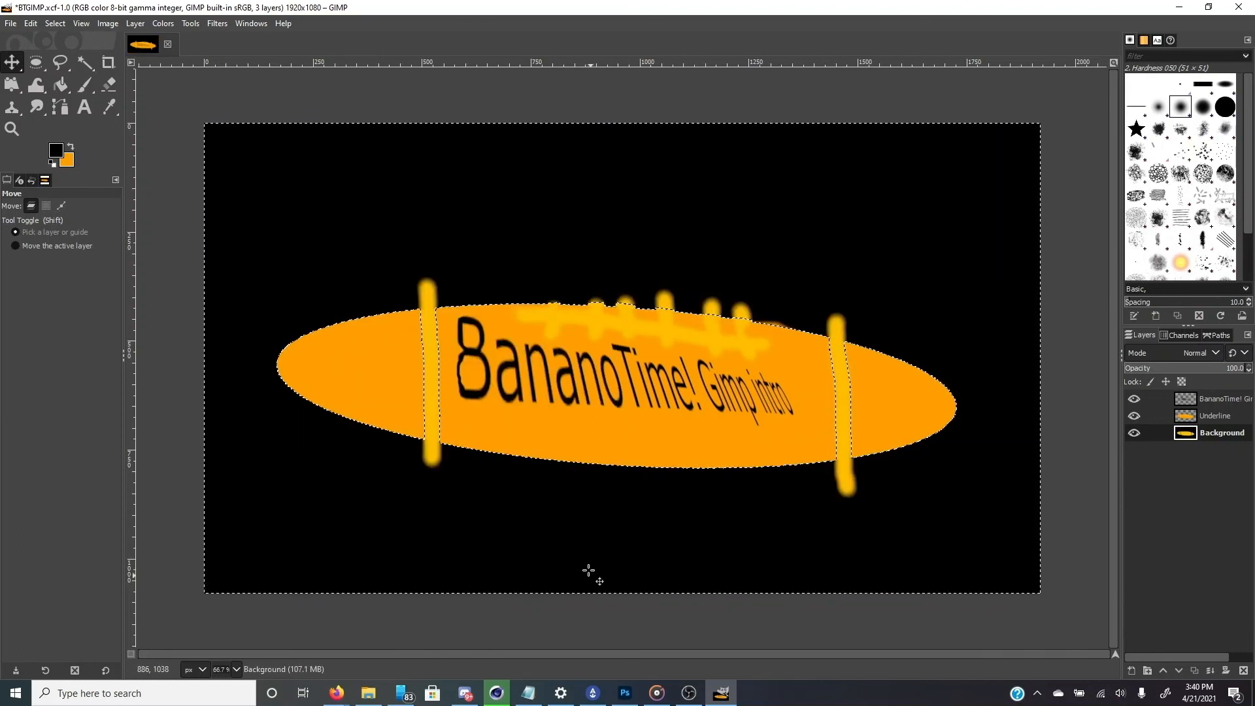
Fill the same selection on the Underline layer with the black foreground color, covering the bands and protruding lace tips.
click(1216, 418)
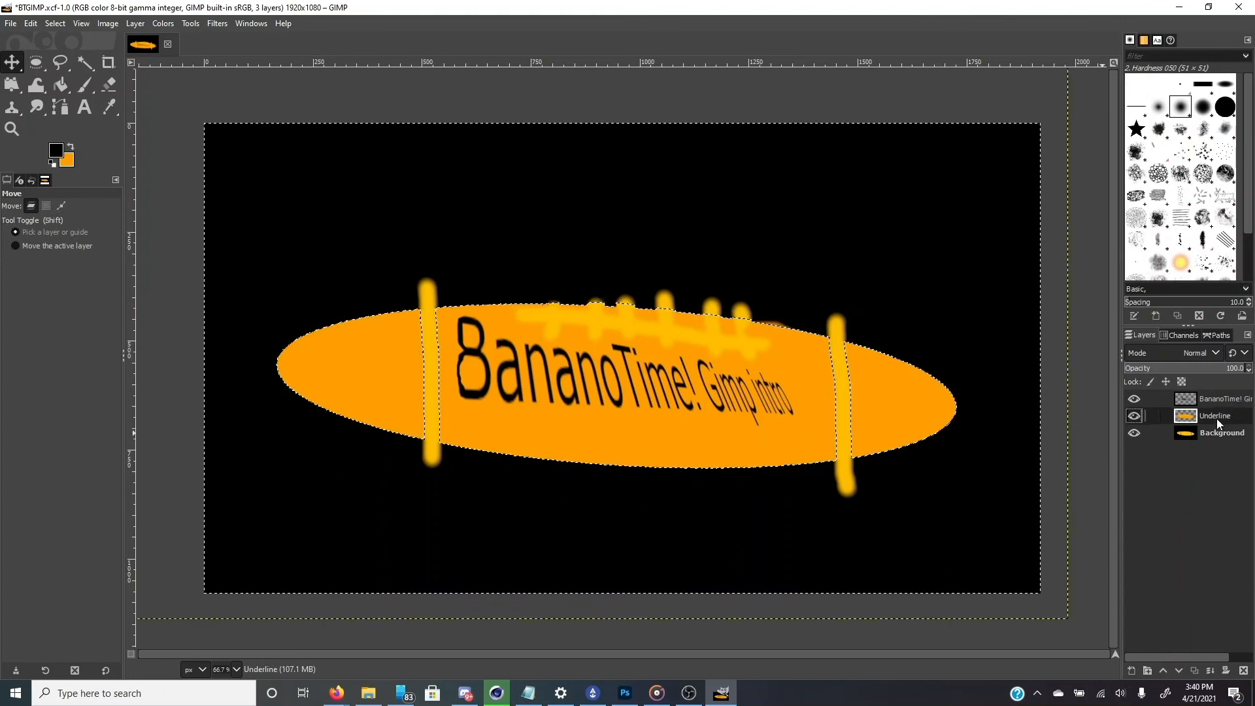
right_click(756, 531)
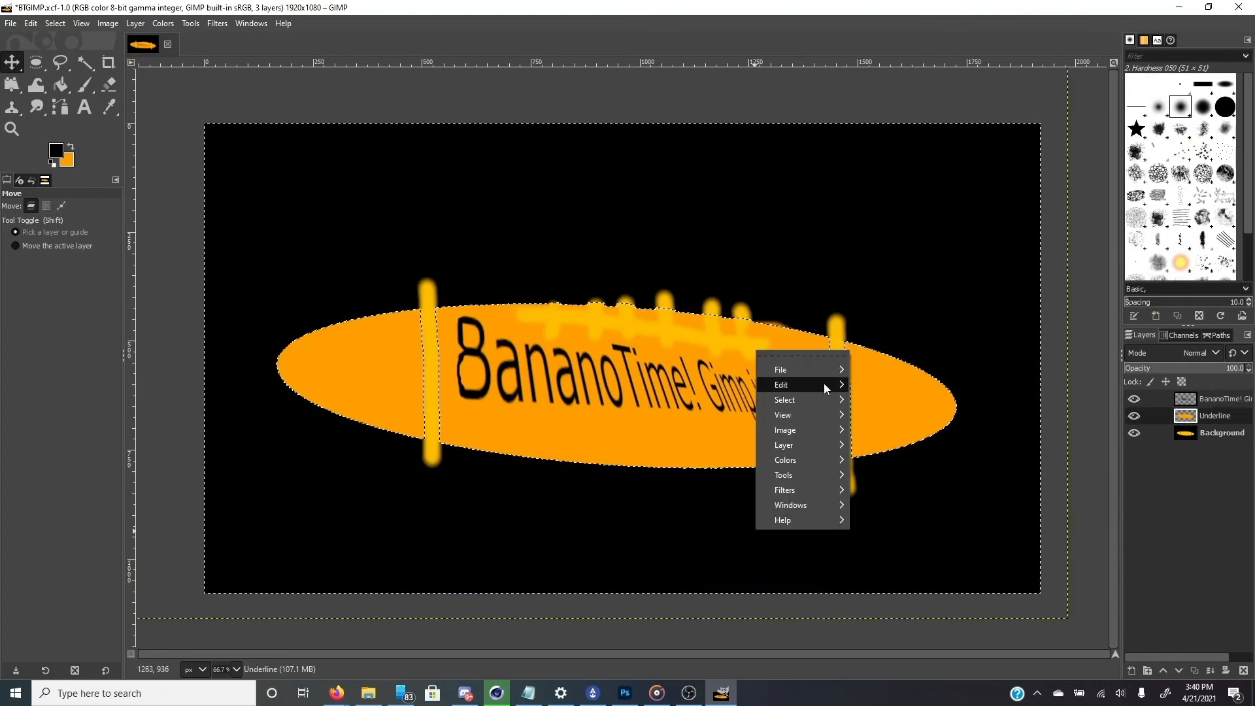
mouse_move(824, 383)
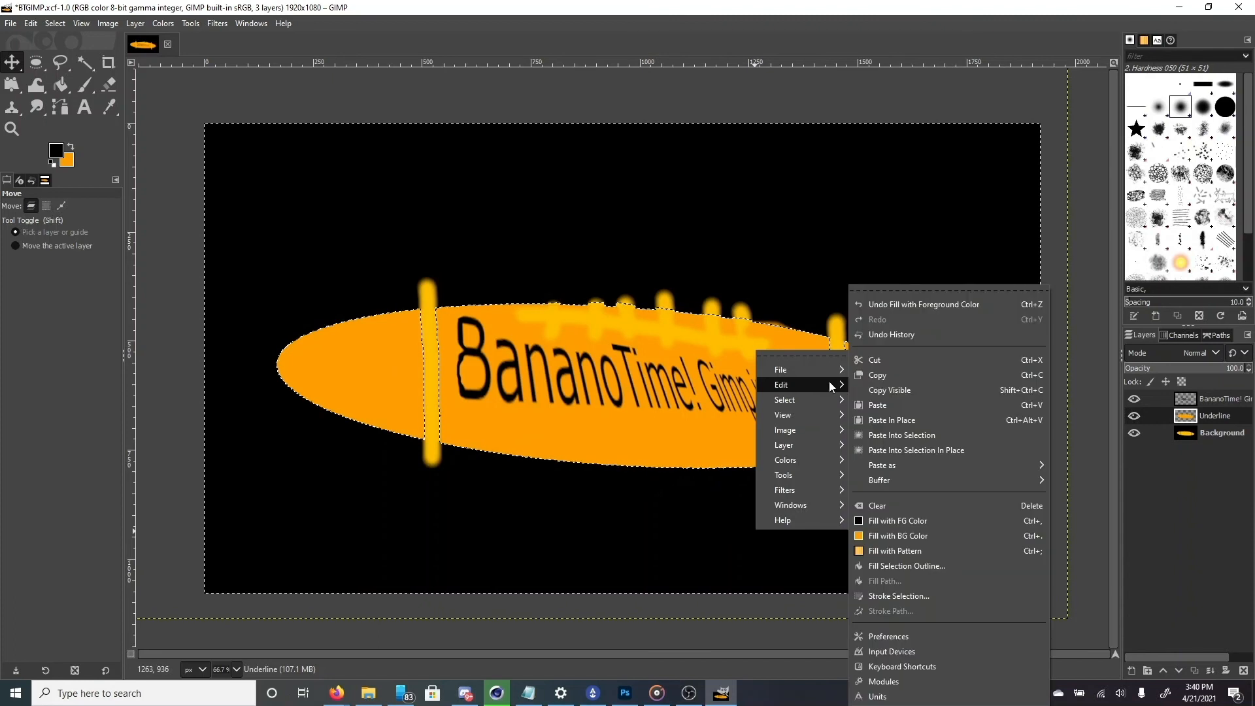
click(936, 520)
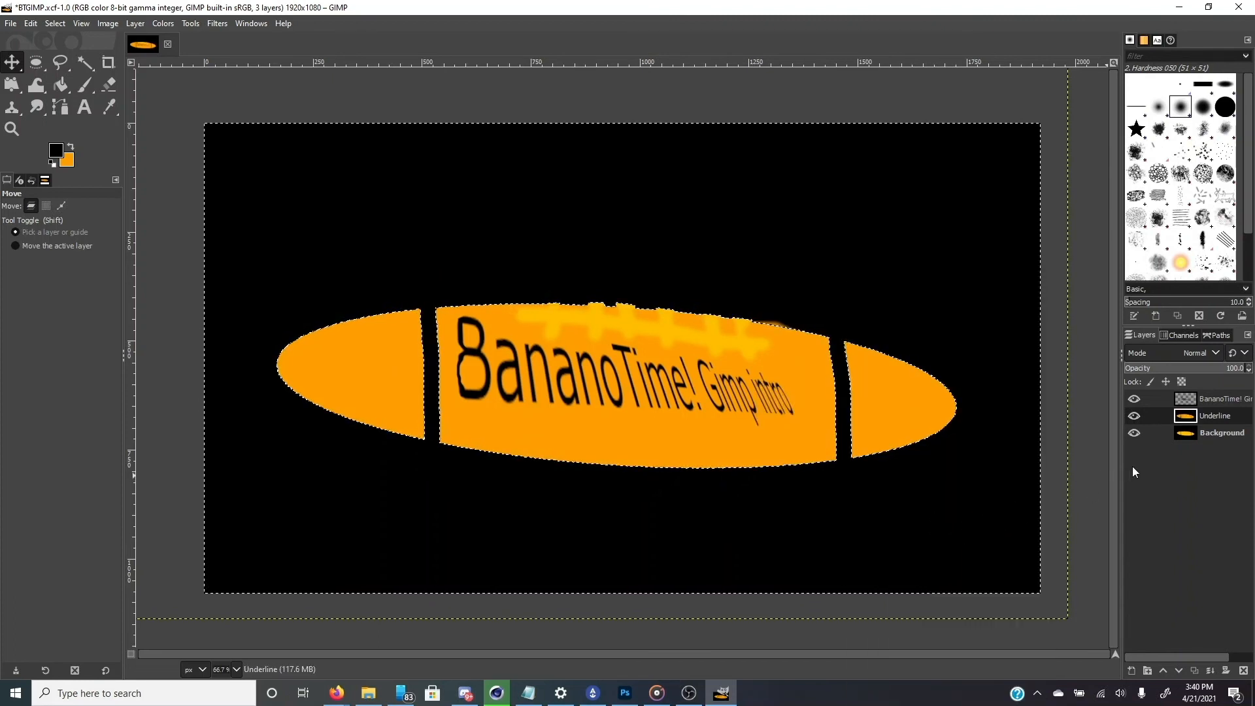
Make the BananoTime! text layer active and clear the selection around the ellipse with the Ellipse Select tool.
click(1213, 433)
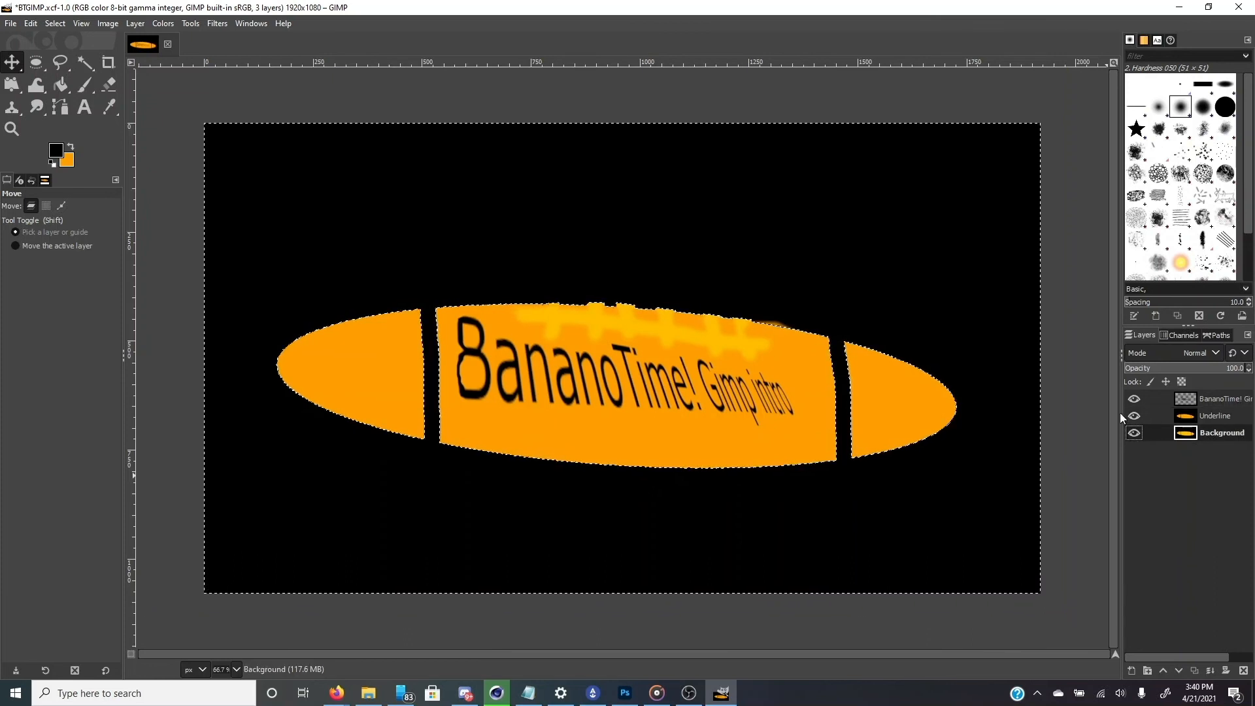
click(1213, 414)
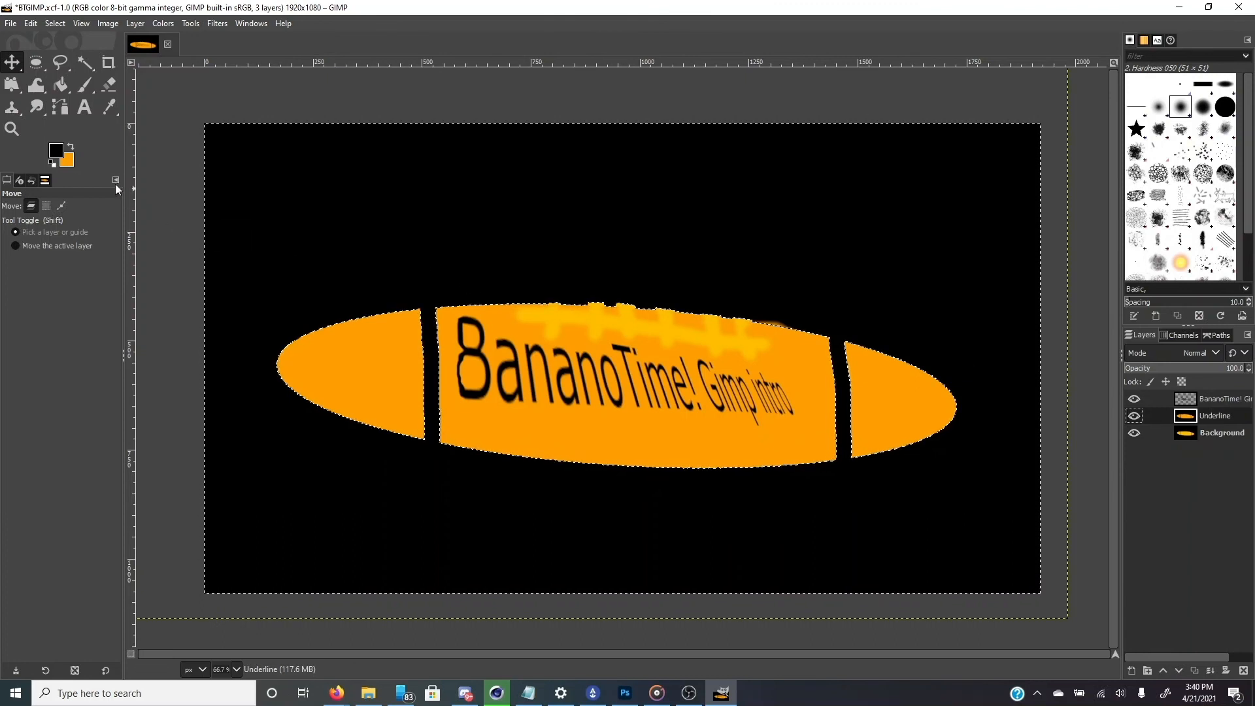
click(1215, 400)
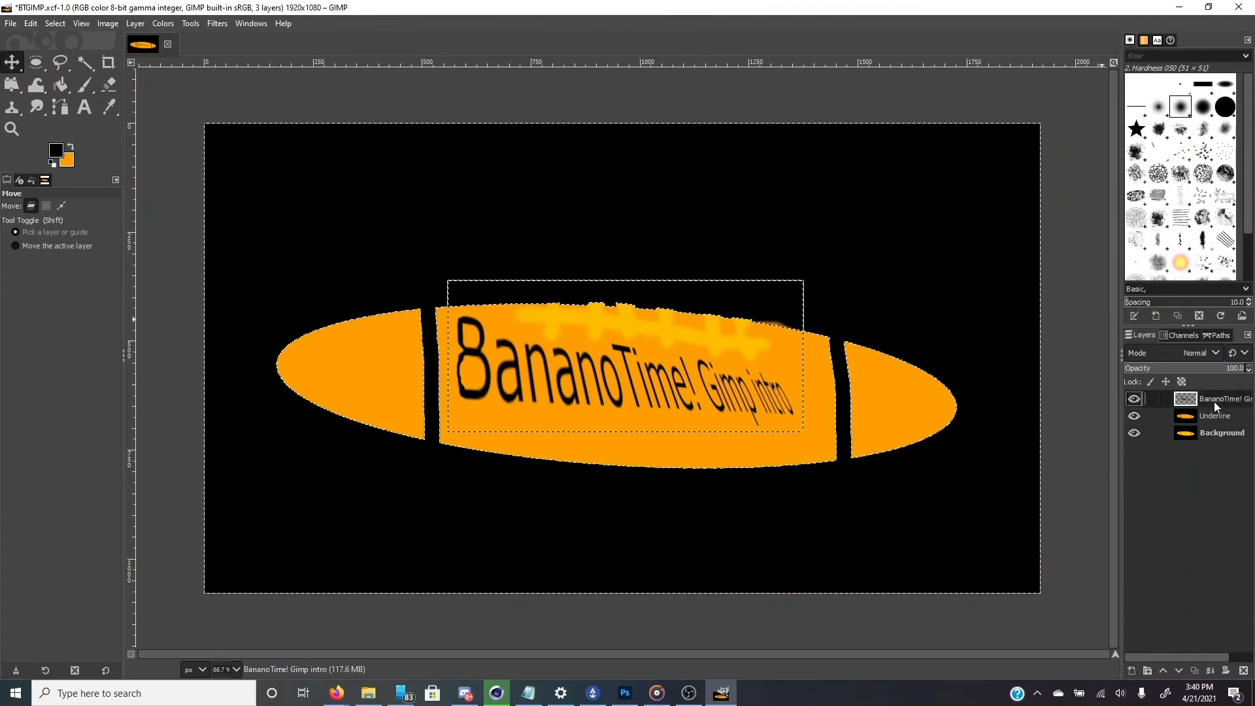
click(36, 62)
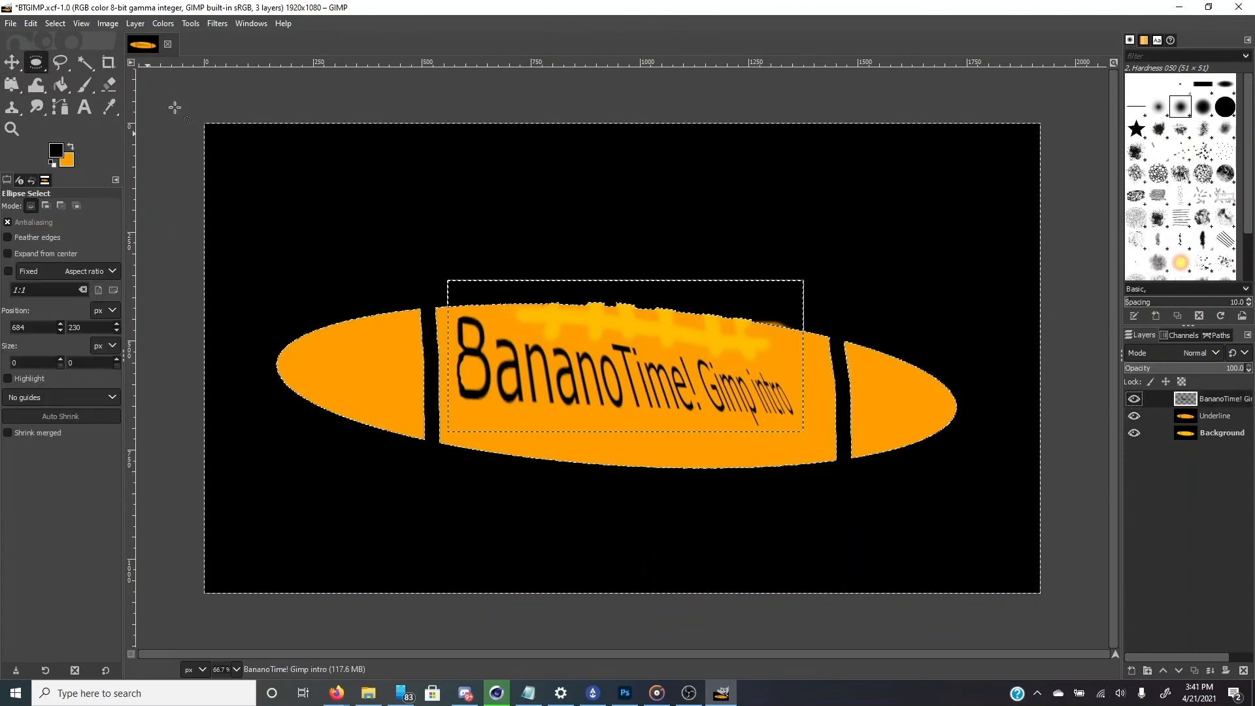
click(460, 243)
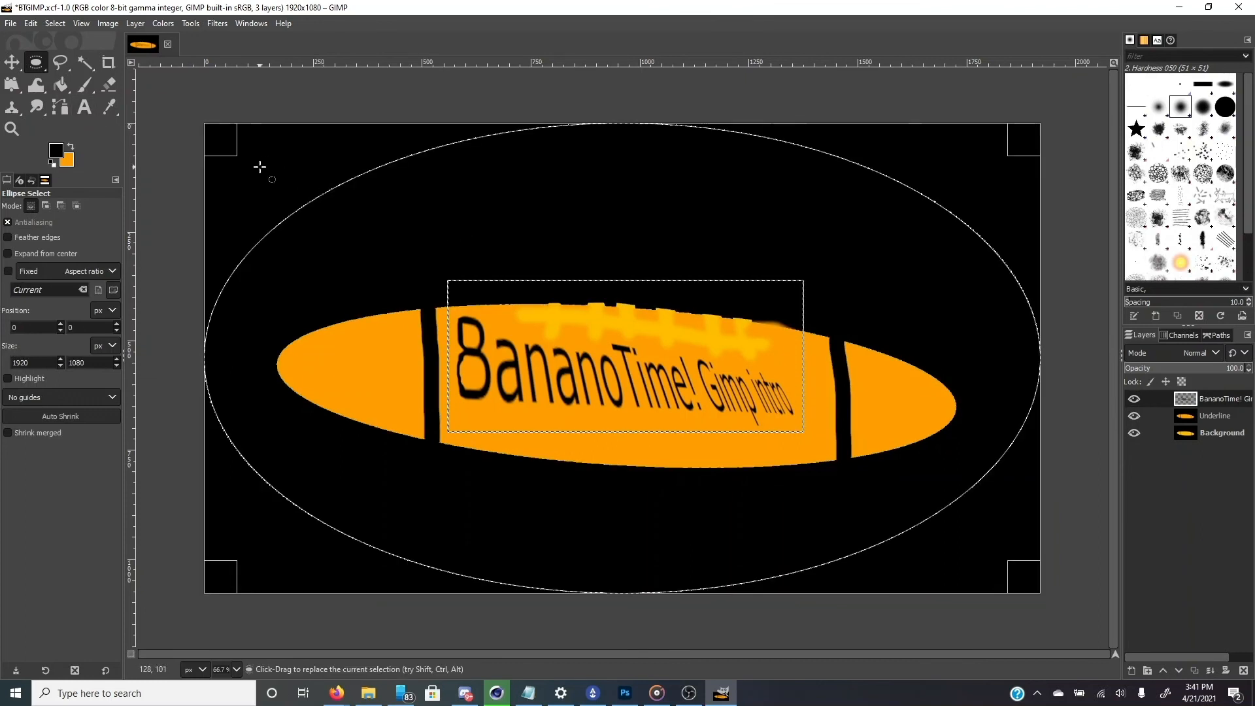
click(292, 191)
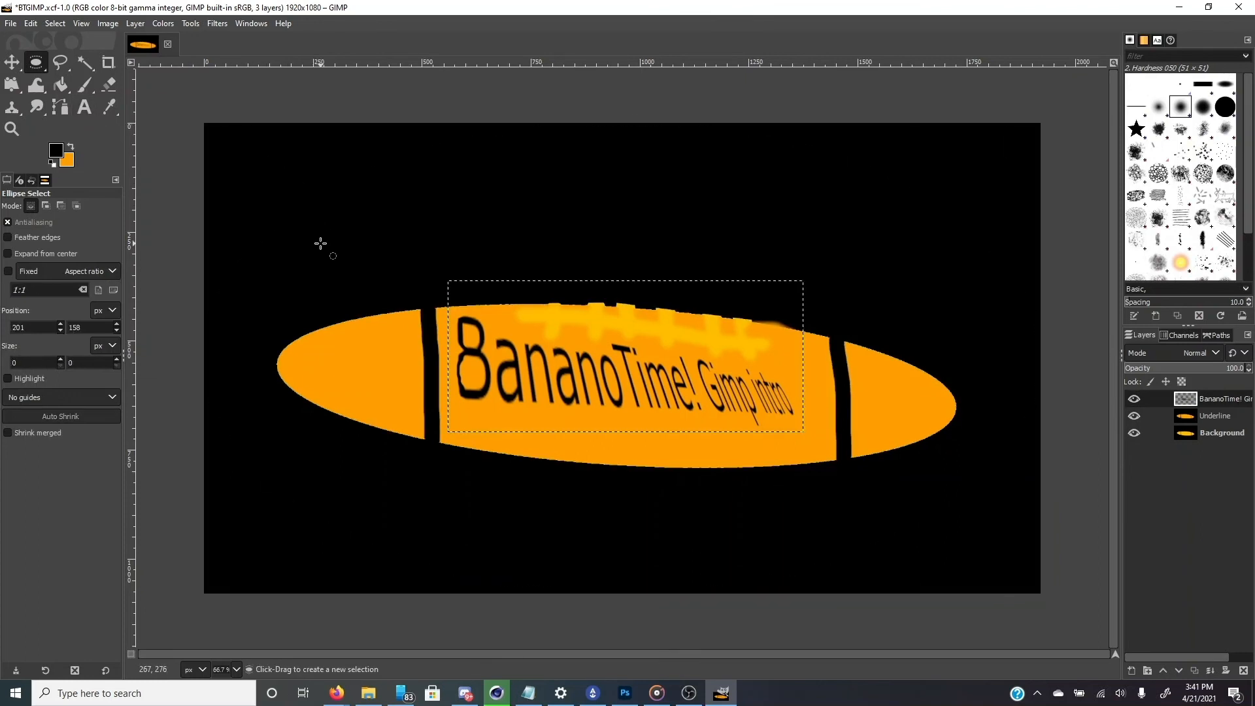
drag(42, 69, 121, 57)
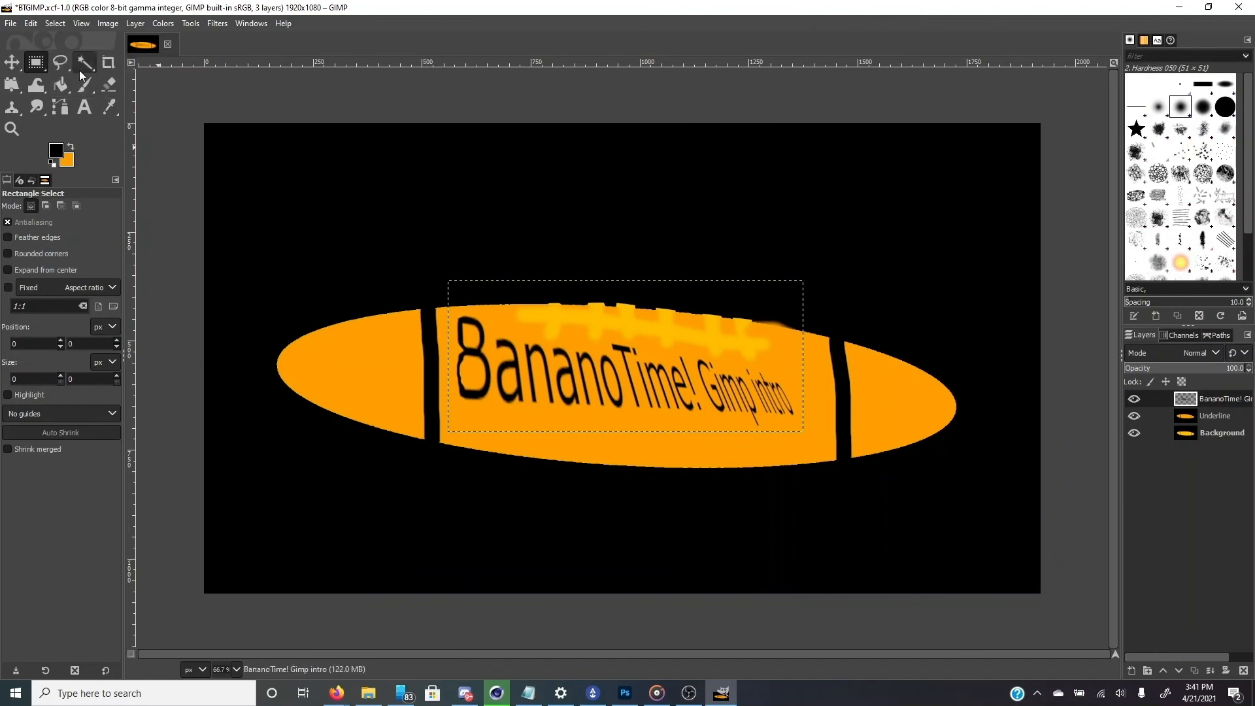
click(360, 252)
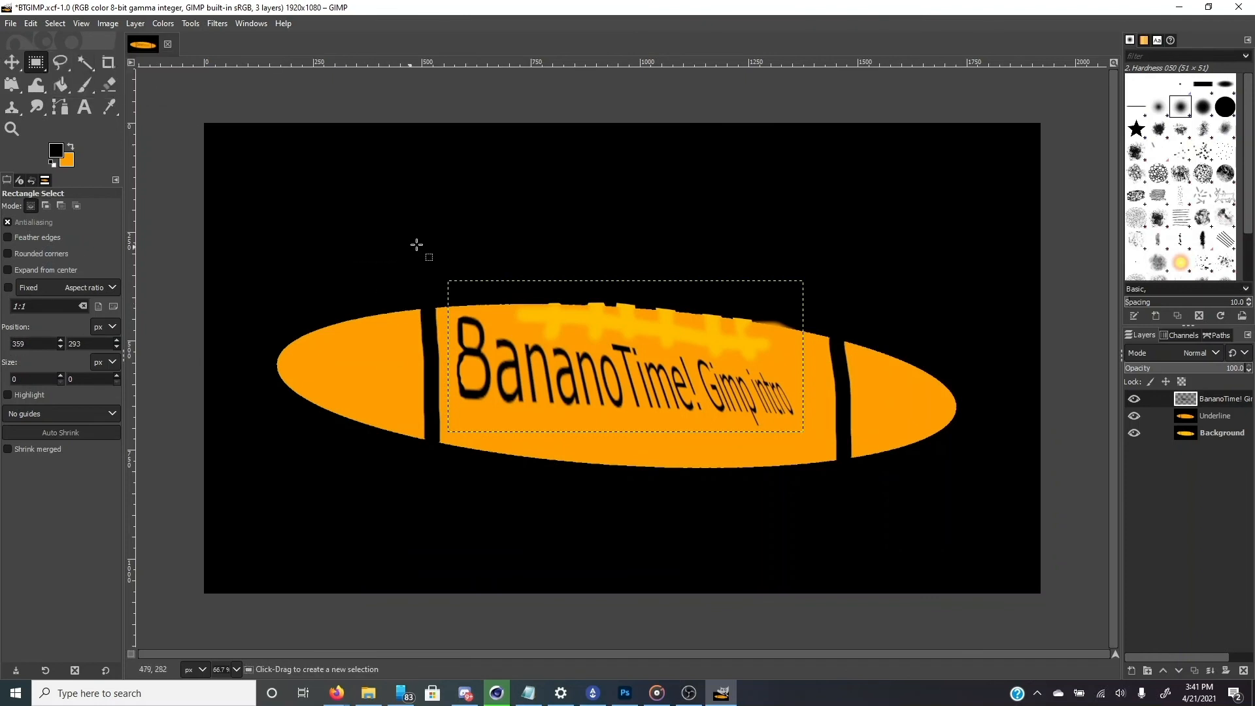
click(434, 225)
drag(350, 201, 429, 248)
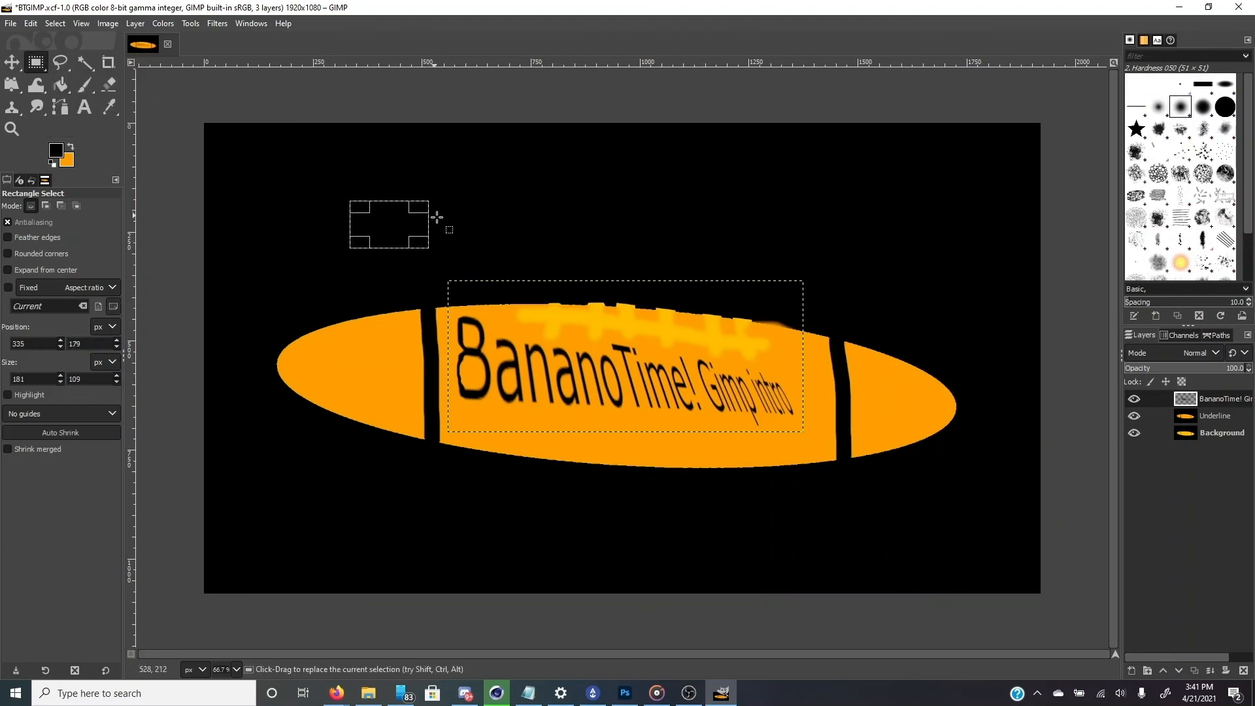
click(508, 214)
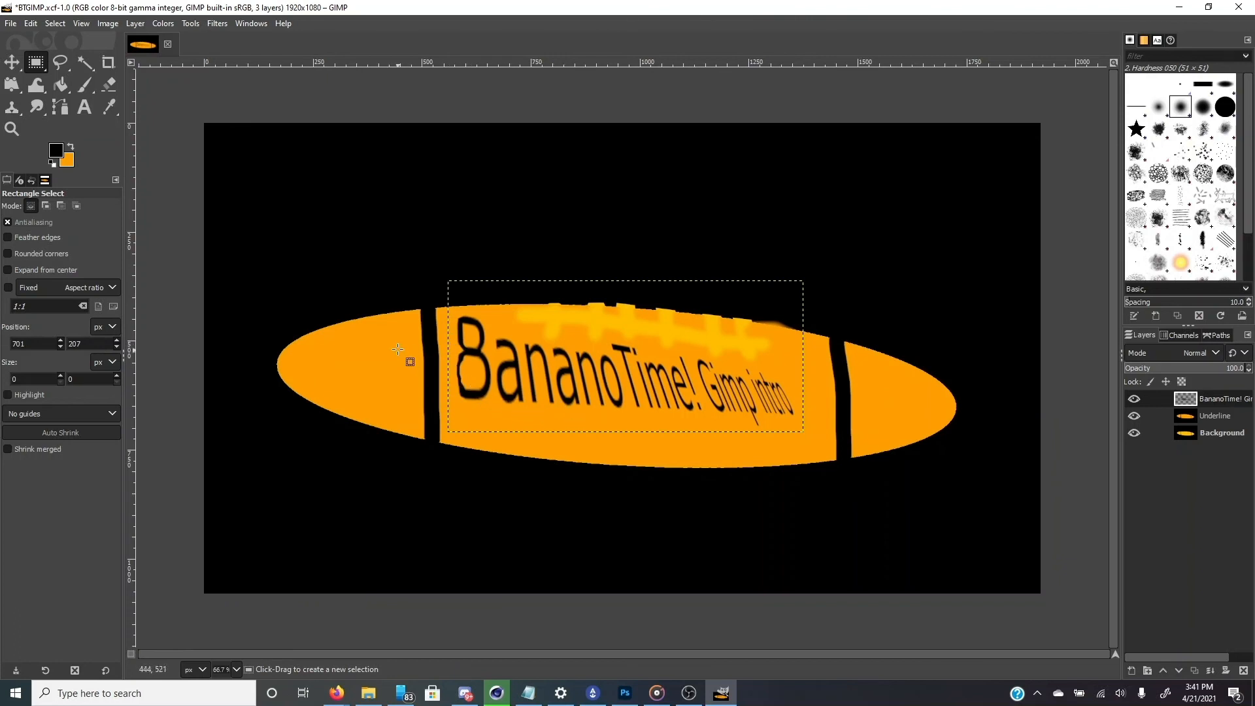
Choose the Bucket Fill tool and set the foreground color to bright green 7cff00.
click(60, 84)
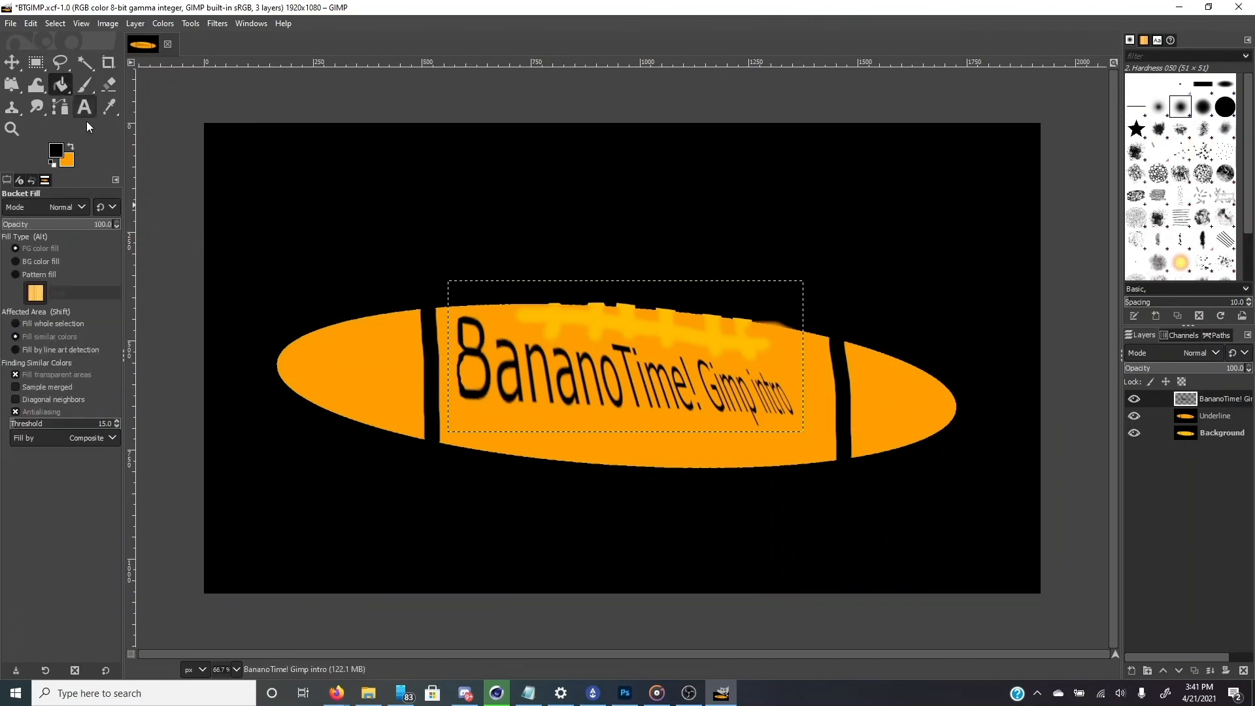
click(54, 152)
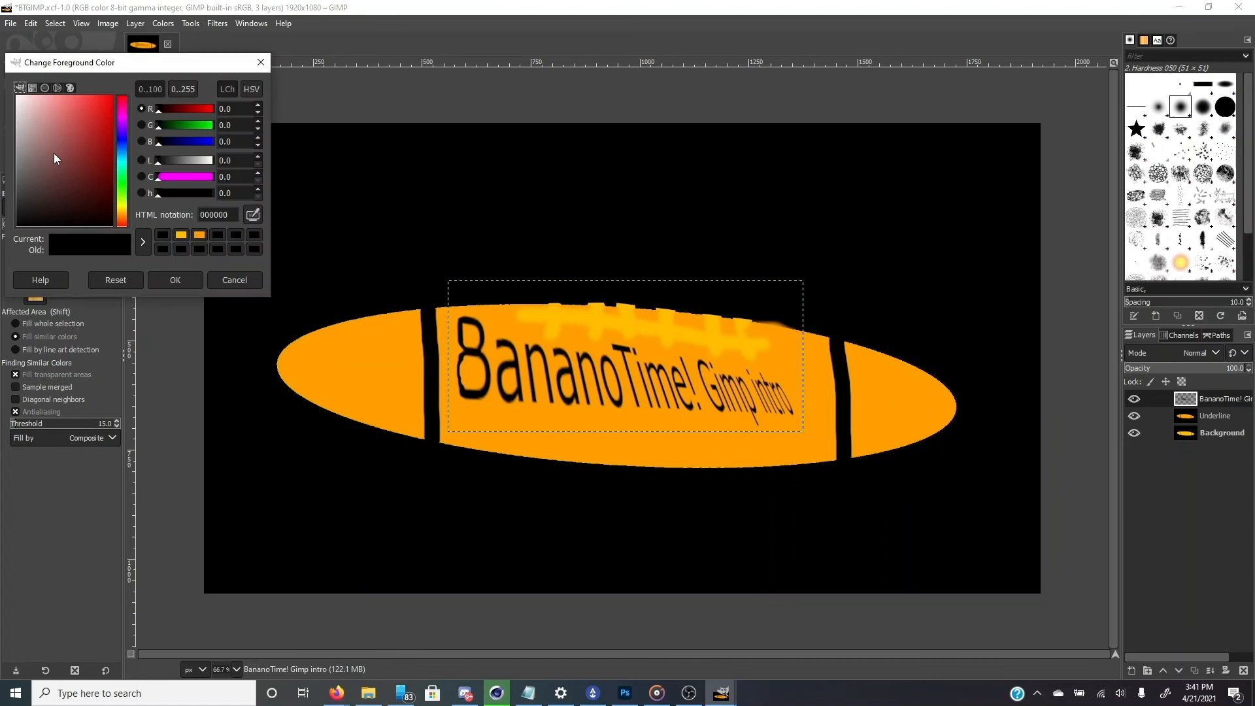
click(120, 198)
drag(97, 156, 125, 87)
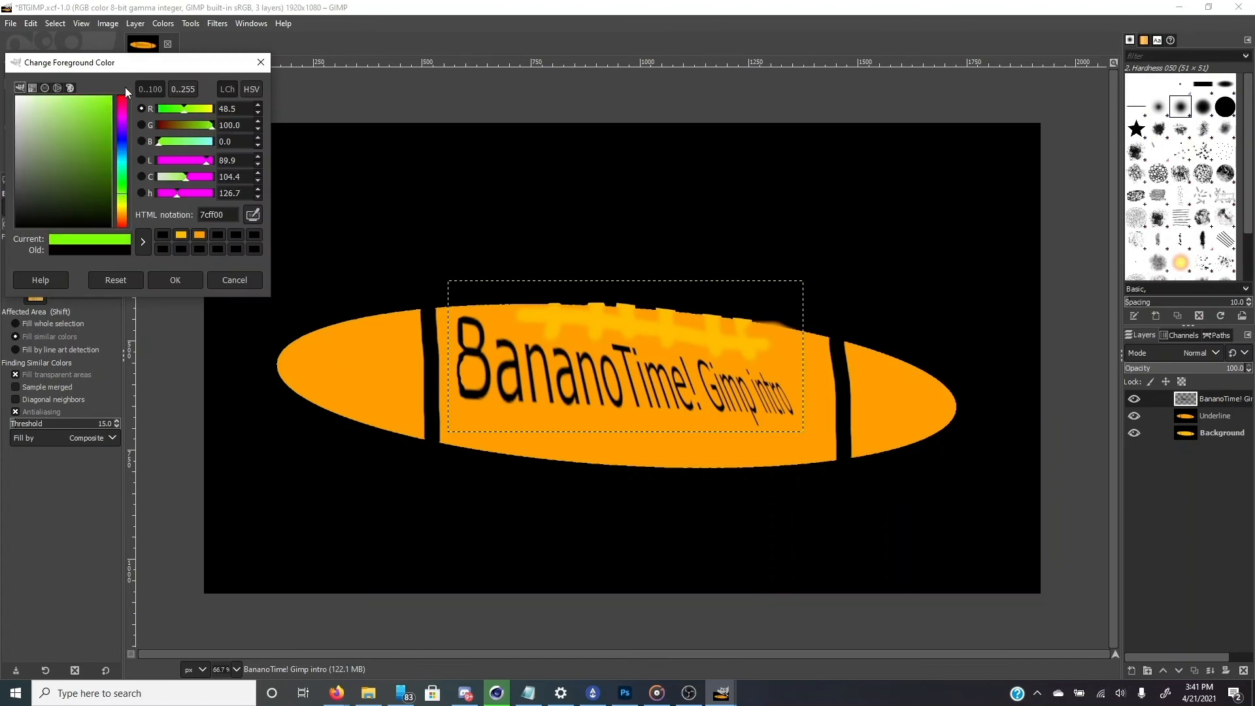
click(175, 280)
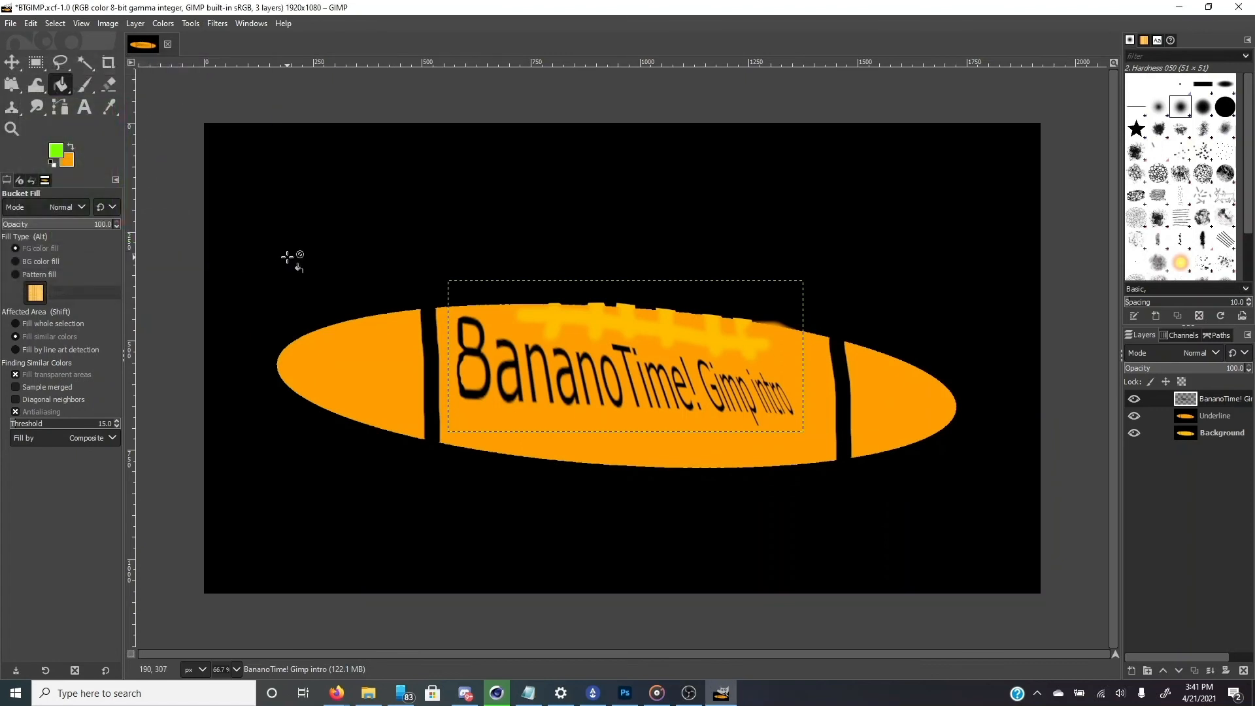
Fill the black area around the ellipse on the Underline layer with the green foreground color.
click(1223, 417)
click(1225, 439)
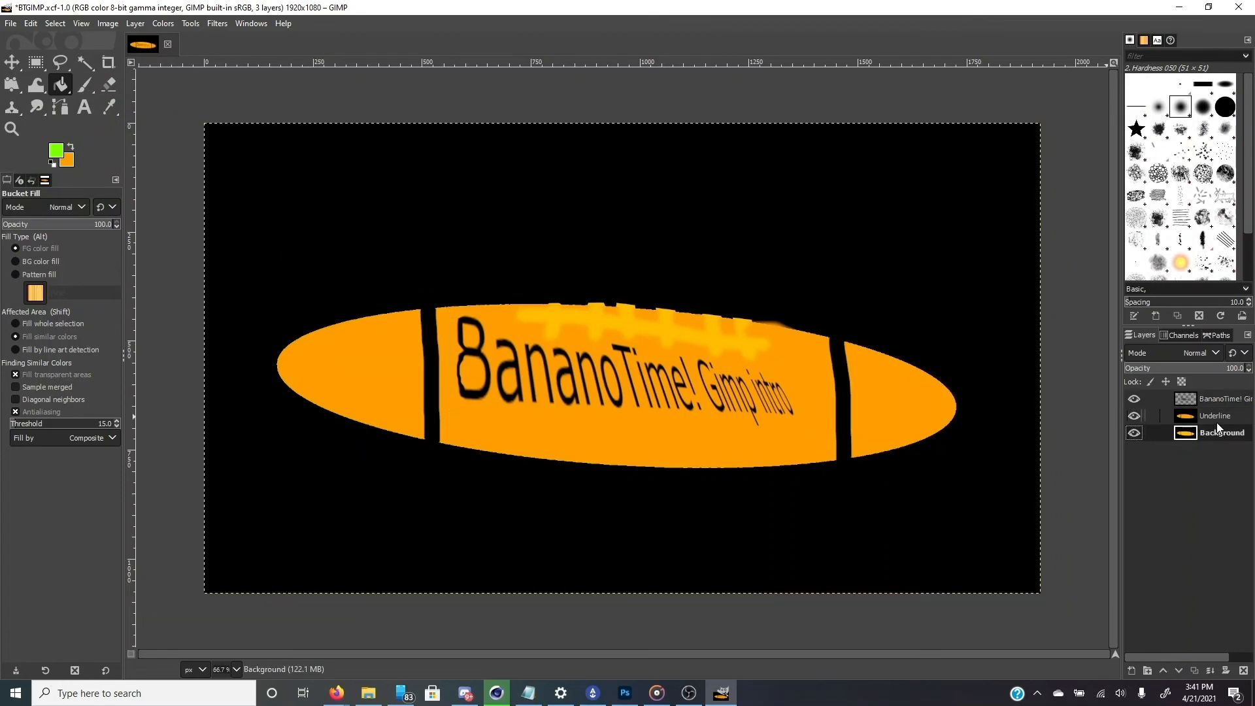
click(1217, 422)
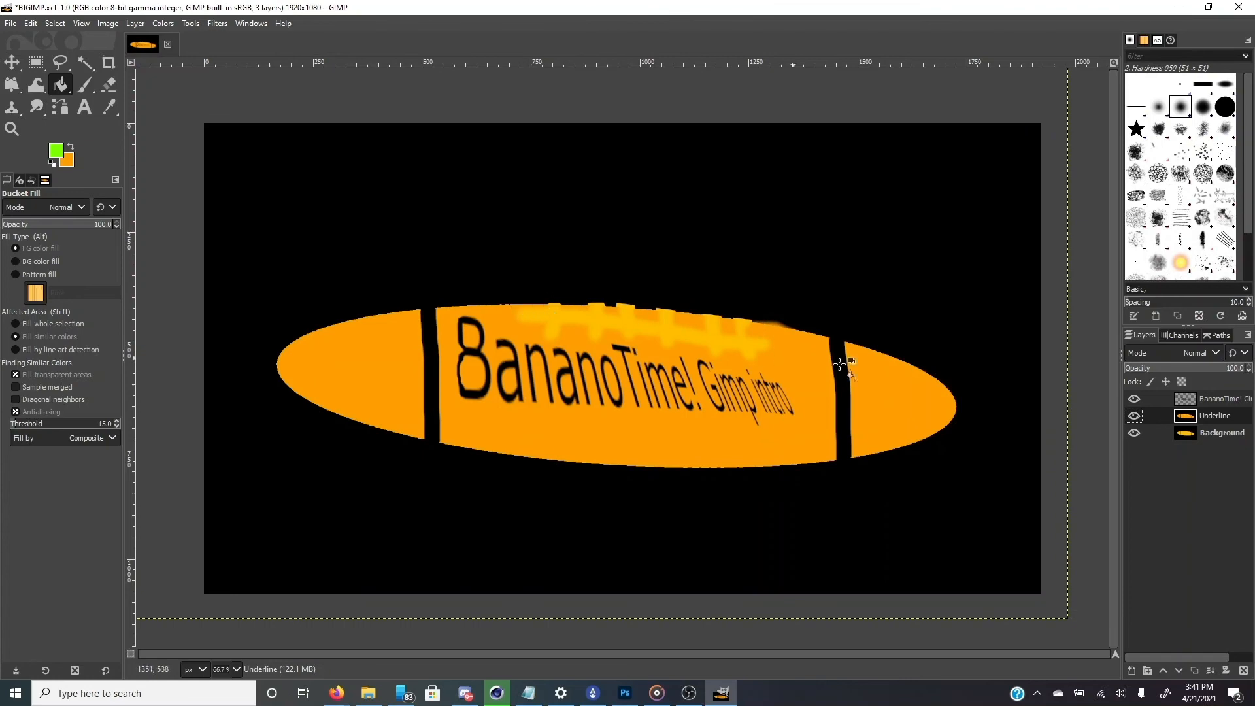
click(976, 490)
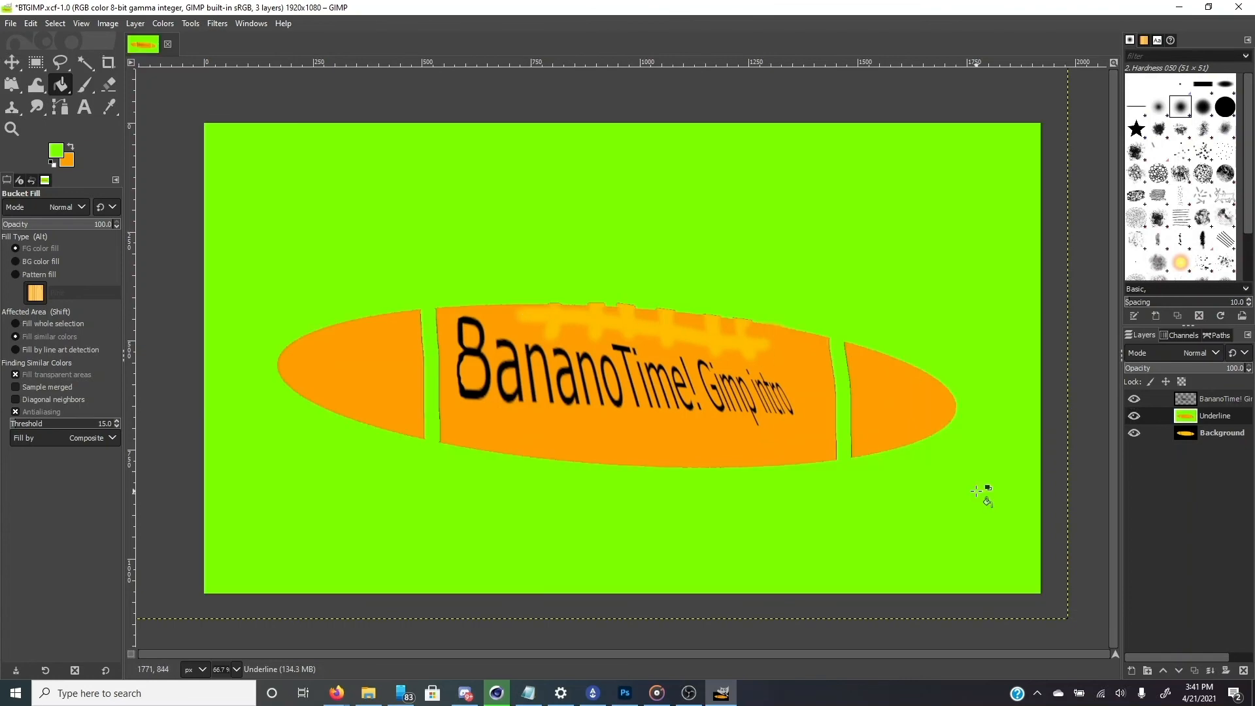